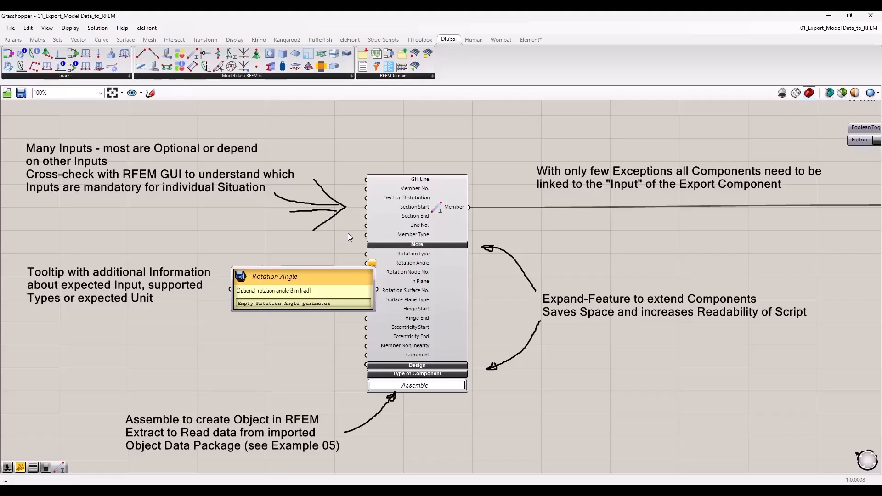
Step: Examine the Member component's optional inputs and the description of its Member Type input
{"action": "scroll", "coordinate": [306, 226], "scroll_direction": "down", "scroll_amount": 2}
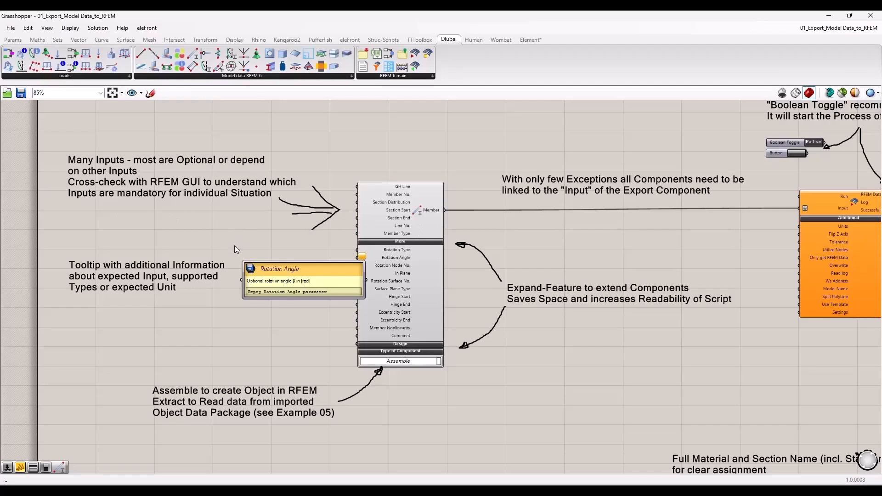
{"action": "scroll", "coordinate": [216, 276], "scroll_direction": "up", "scroll_amount": 3}
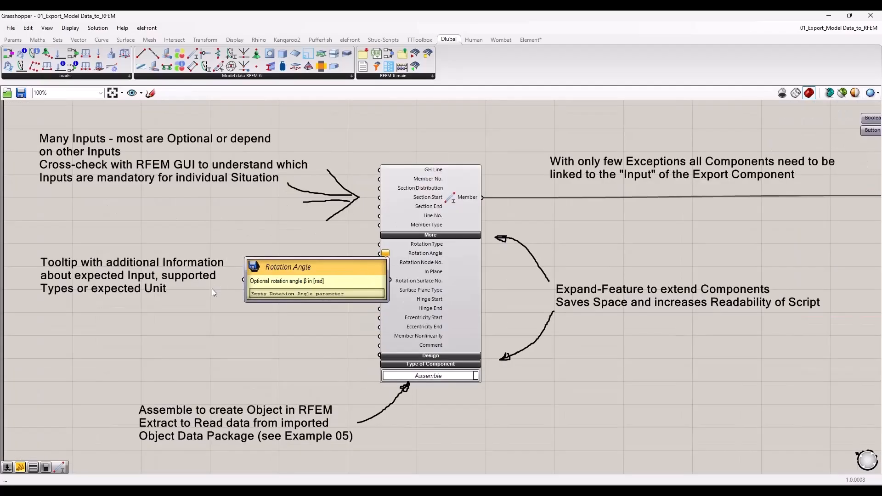
{"action": "right_click_drag", "start_coordinate": [198, 304], "coordinate": [208, 293]}
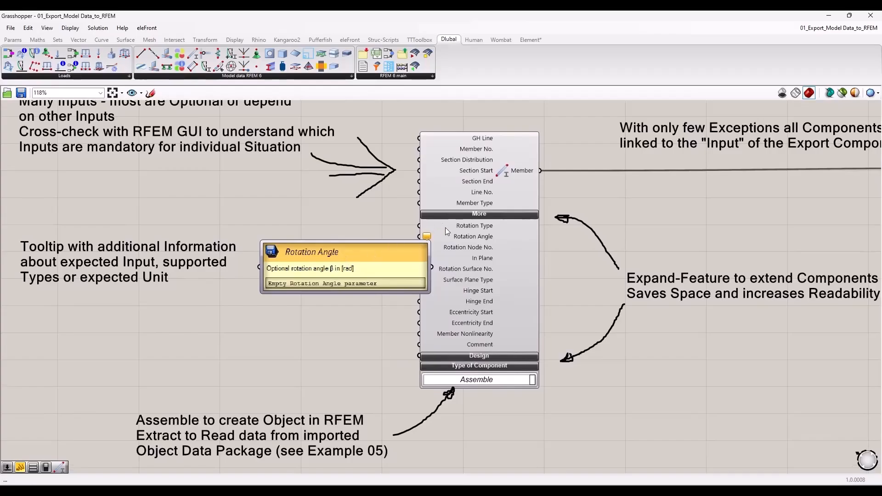
{"action": "right_click_drag", "start_coordinate": [359, 210], "coordinate": [338, 220]}
{"action": "scroll", "coordinate": [404, 250], "scroll_direction": "up", "scroll_amount": 3}
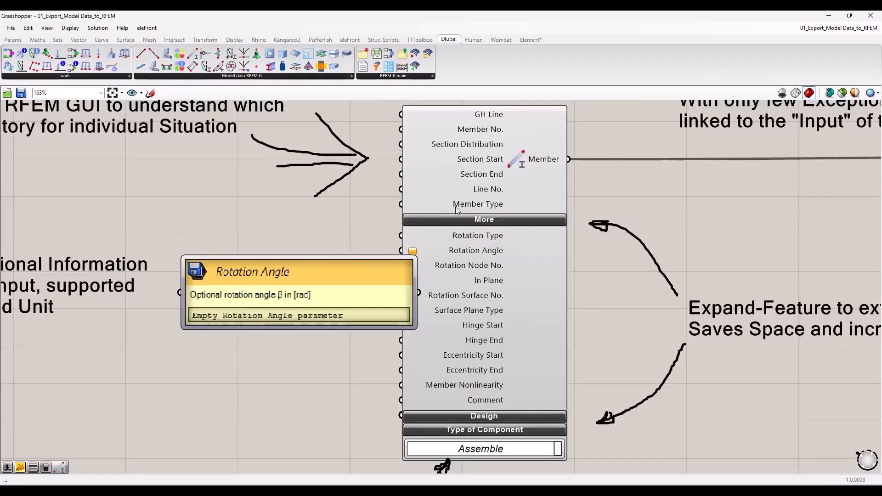
{"action": "scroll", "coordinate": [409, 228], "scroll_direction": "down", "scroll_amount": 2}
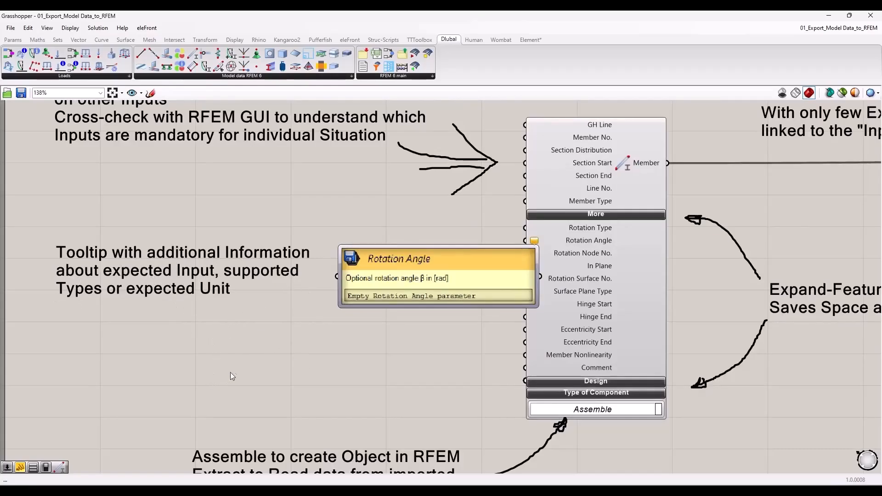
{"action": "mouse_move", "coordinate": [557, 199]}
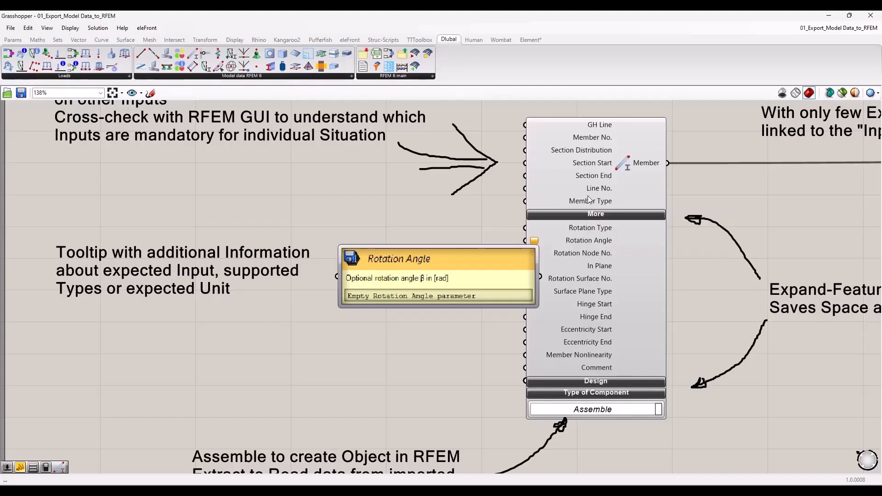
{"action": "mouse_move", "coordinate": [583, 204]}
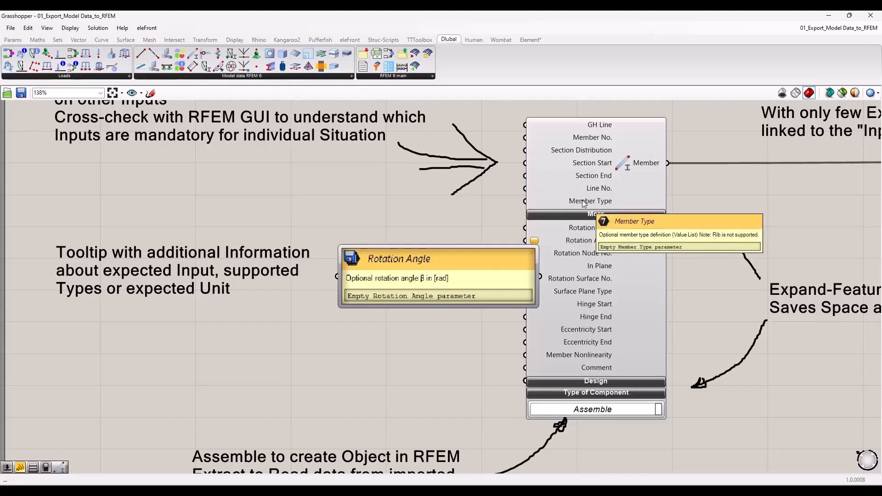
Step: Add a Value List, connect it to the Member component's Member Type input, and list the available member types
{"action": "double_click", "coordinate": [357, 204]}
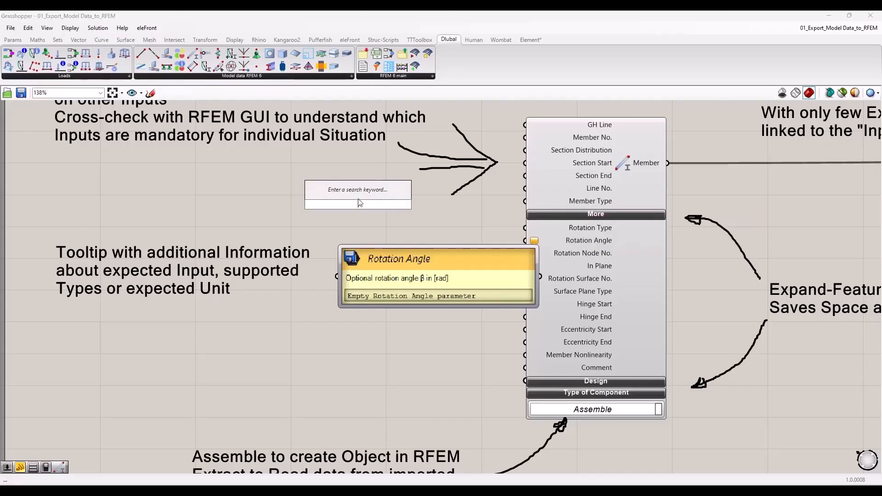
{"action": "type", "text": "va"}
{"action": "left_click", "coordinate": [354, 197]}
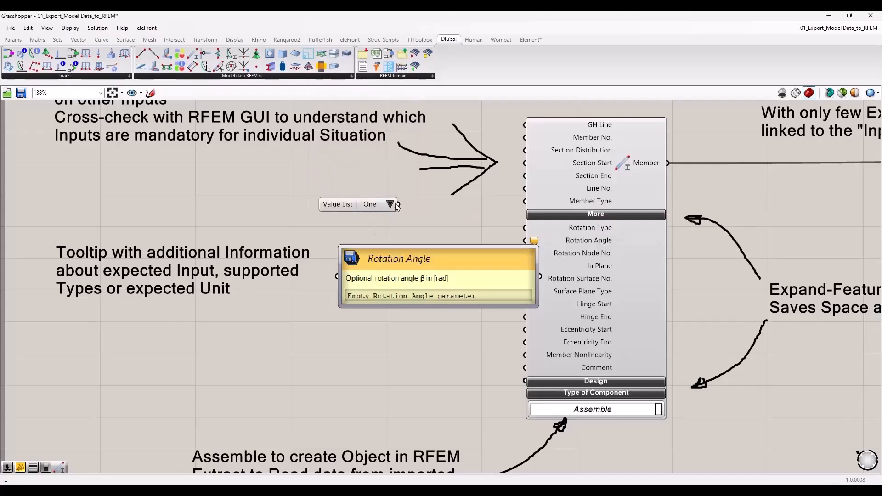
{"action": "left_click_drag", "start_coordinate": [399, 205], "coordinate": [525, 201]}
{"action": "left_click_drag", "start_coordinate": [447, 205], "coordinate": [358, 193]}
{"action": "left_click", "coordinate": [382, 194]}
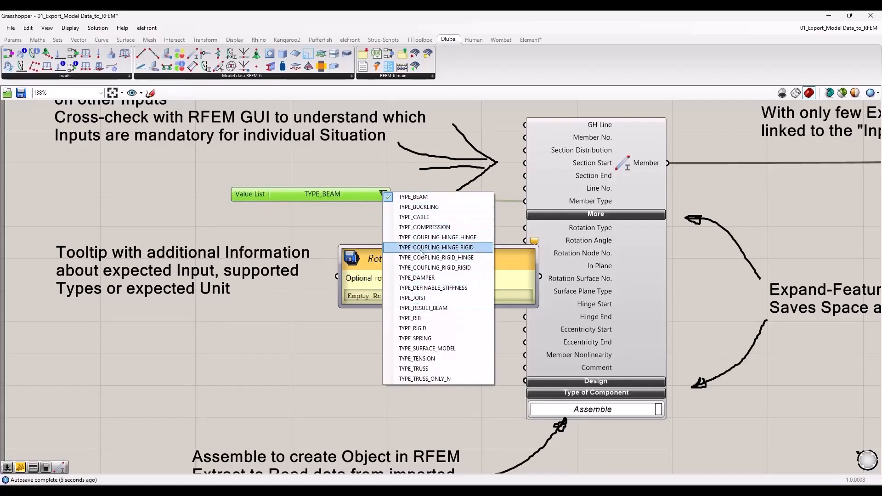
Step: Delete the Value List connected to the Member Type input
{"action": "left_click", "coordinate": [328, 195]}
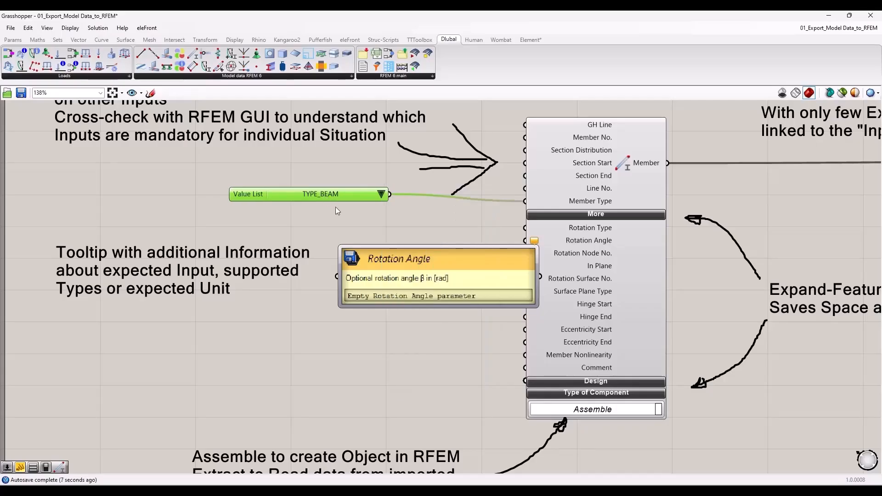
{"action": "key", "text": "Delete"}
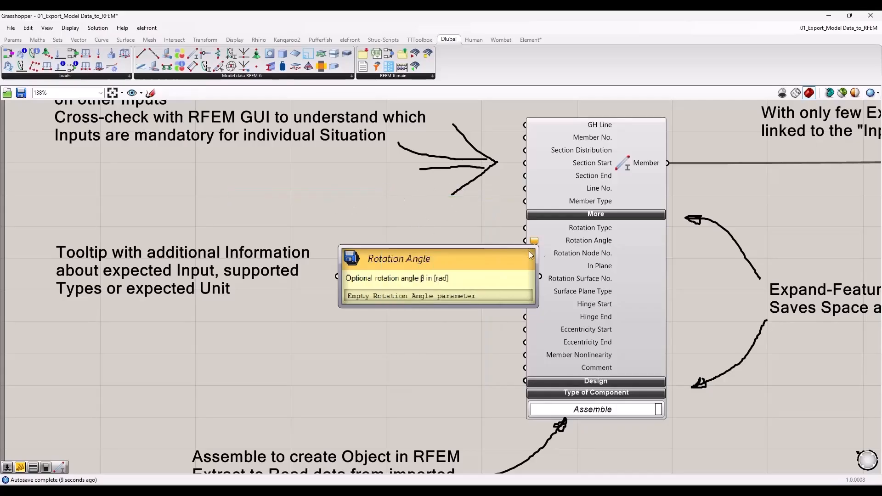
Step: Examine the Member component's Rotation Angle input, its expandable sections, and its link to the Export component
{"action": "mouse_move", "coordinate": [563, 243]}
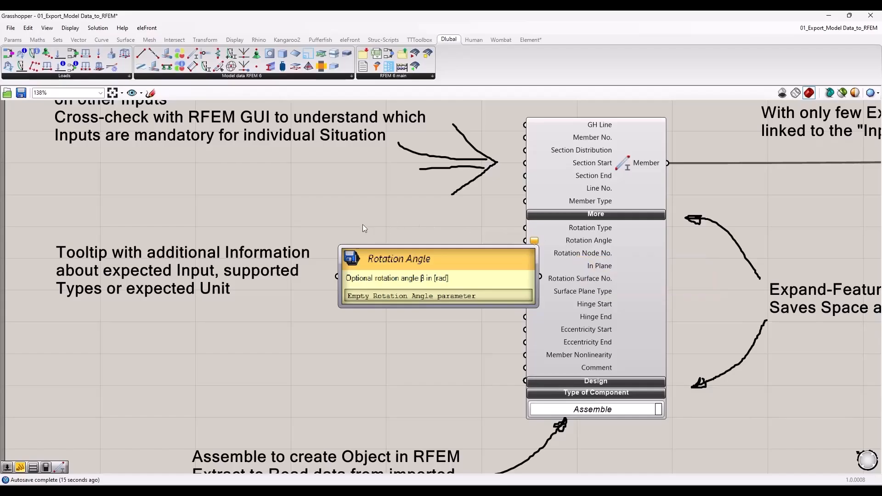
{"action": "scroll", "coordinate": [362, 232], "scroll_direction": "down", "scroll_amount": 3}
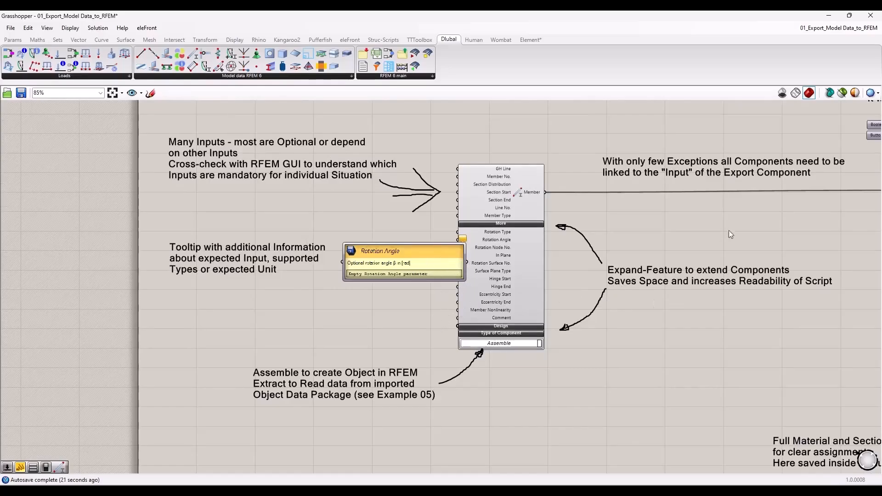
{"action": "scroll", "coordinate": [707, 235], "scroll_direction": "up", "scroll_amount": 3}
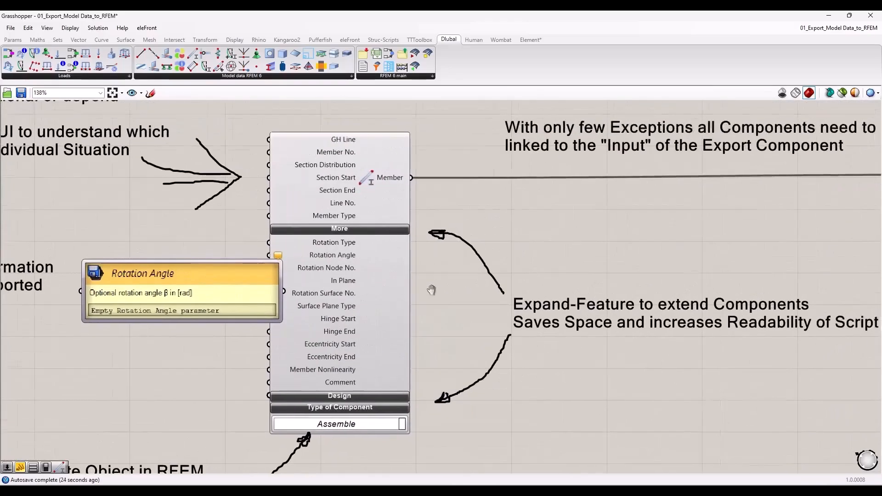
{"action": "right_click_drag", "start_coordinate": [431, 290], "coordinate": [392, 294]}
{"action": "scroll", "coordinate": [244, 391], "scroll_direction": "down", "scroll_amount": 2}
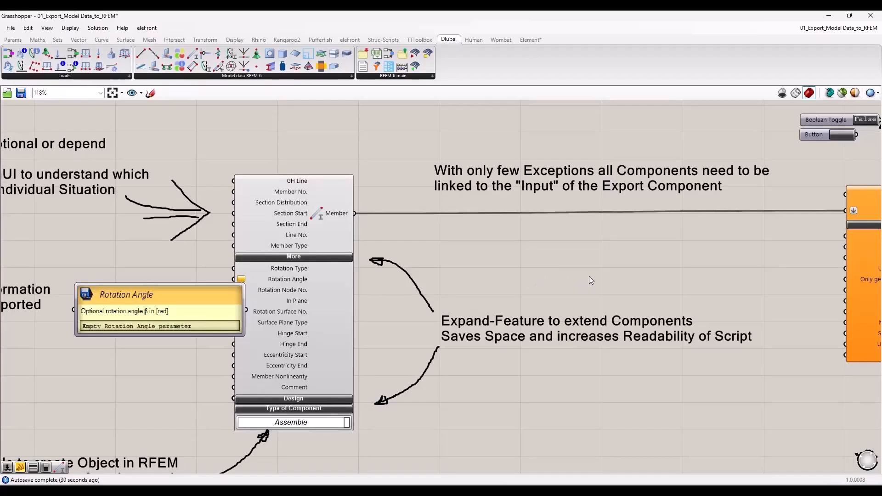
{"action": "right_click_drag", "start_coordinate": [590, 271], "coordinate": [538, 274]}
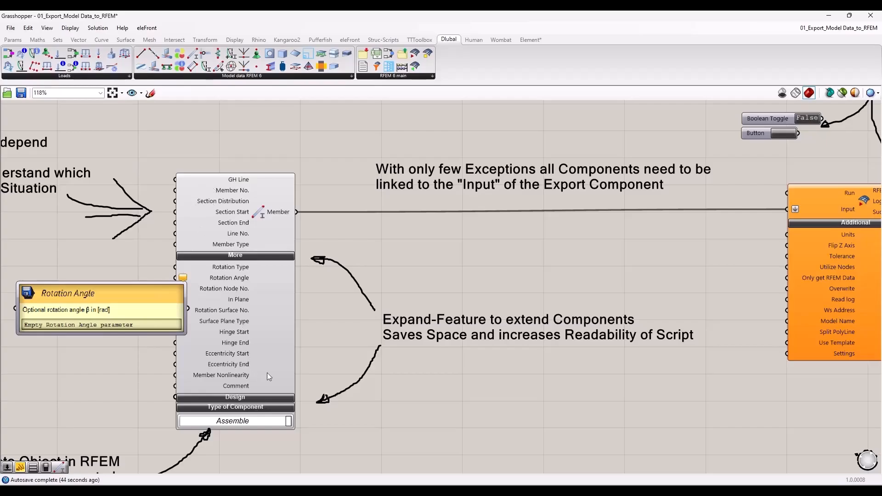
{"action": "scroll", "coordinate": [275, 364], "scroll_direction": "down", "scroll_amount": 2}
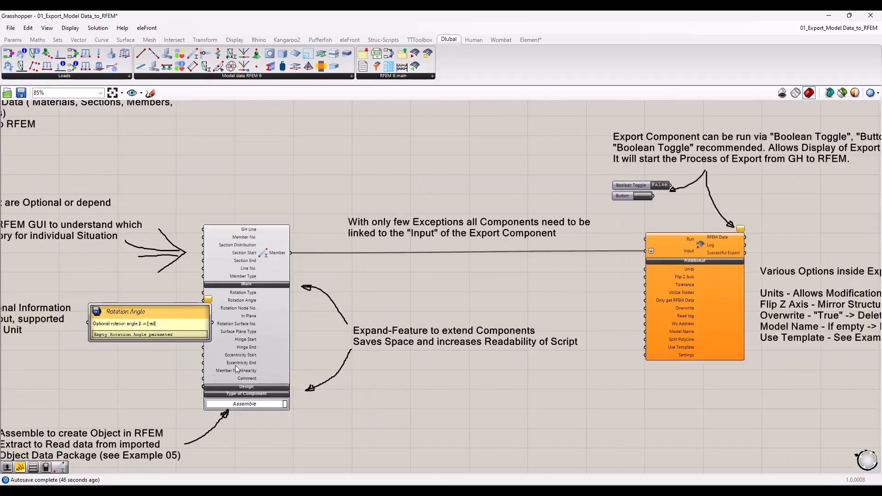
{"action": "right_click_drag", "start_coordinate": [123, 379], "coordinate": [194, 354]}
{"action": "right_click_drag", "start_coordinate": [473, 261], "coordinate": [412, 262]}
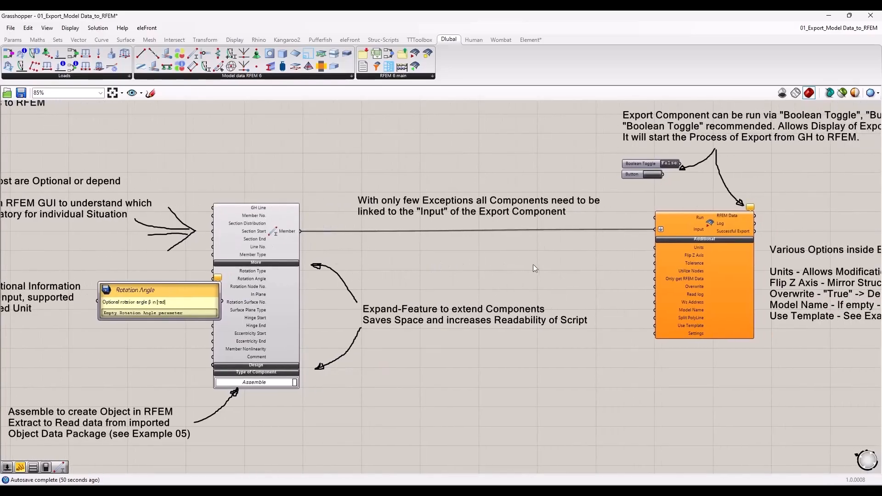
{"action": "right_click_drag", "start_coordinate": [596, 256], "coordinate": [599, 305]}
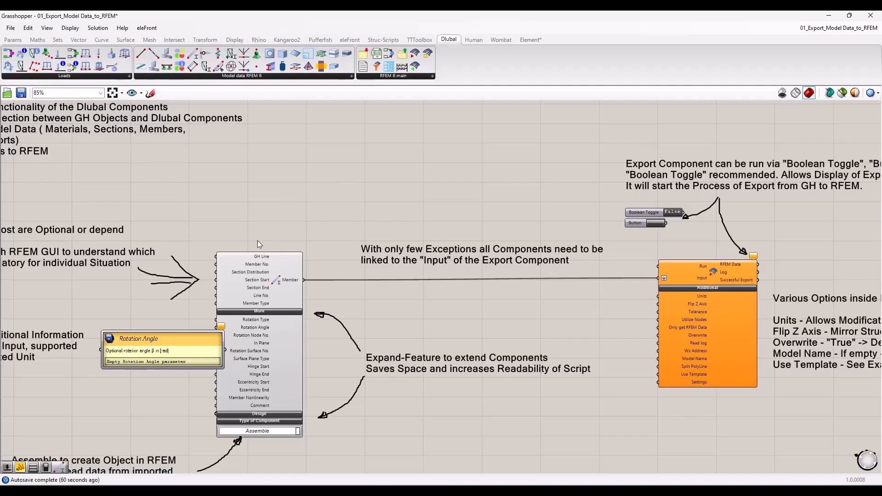
Step: Inspect the Member component and look up the Nodal Support component among the RFEM 6 model data components
{"action": "scroll", "coordinate": [264, 285], "scroll_direction": "up", "scroll_amount": 2}
{"action": "scroll", "coordinate": [266, 287], "scroll_direction": "up", "scroll_amount": 2}
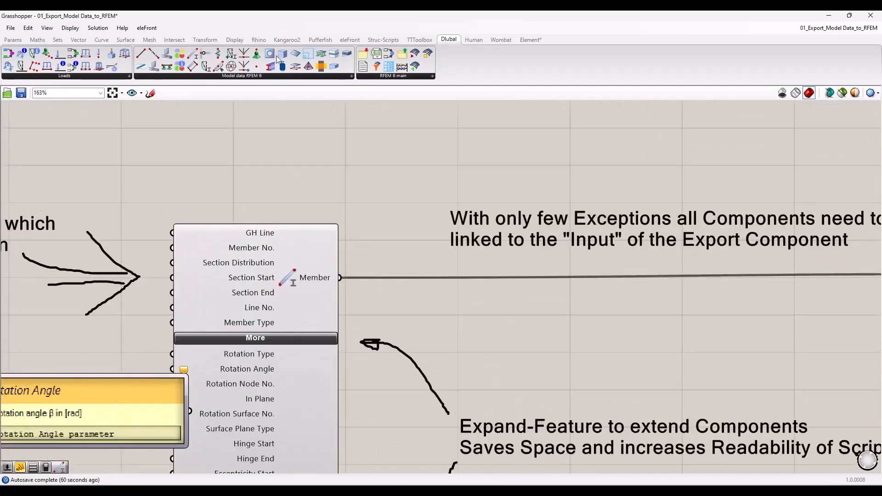
{"action": "left_click", "coordinate": [312, 291]}
{"action": "scroll", "coordinate": [295, 344], "scroll_direction": "down", "scroll_amount": 2}
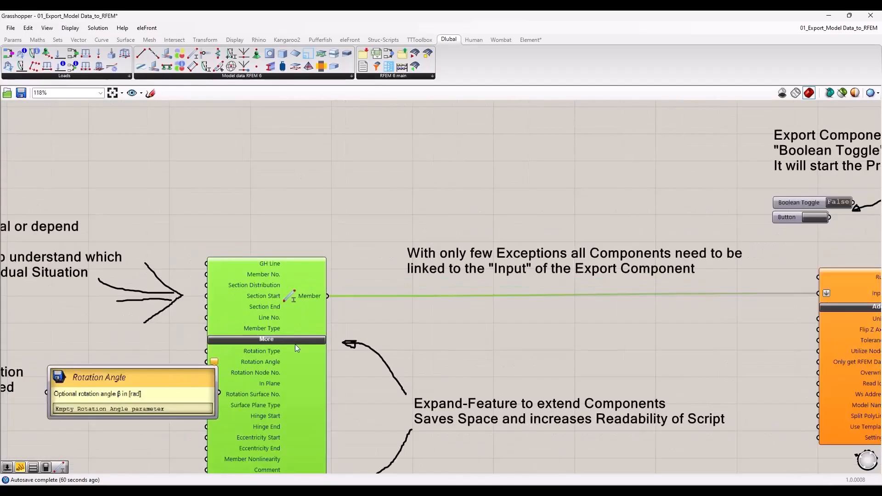
{"action": "left_click", "coordinate": [308, 248]}
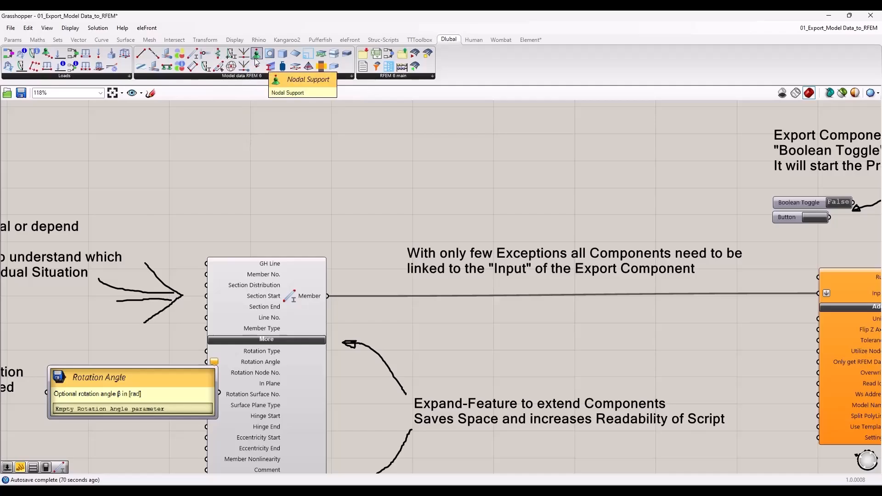
{"action": "scroll", "coordinate": [224, 162], "scroll_direction": "down", "scroll_amount": 3}
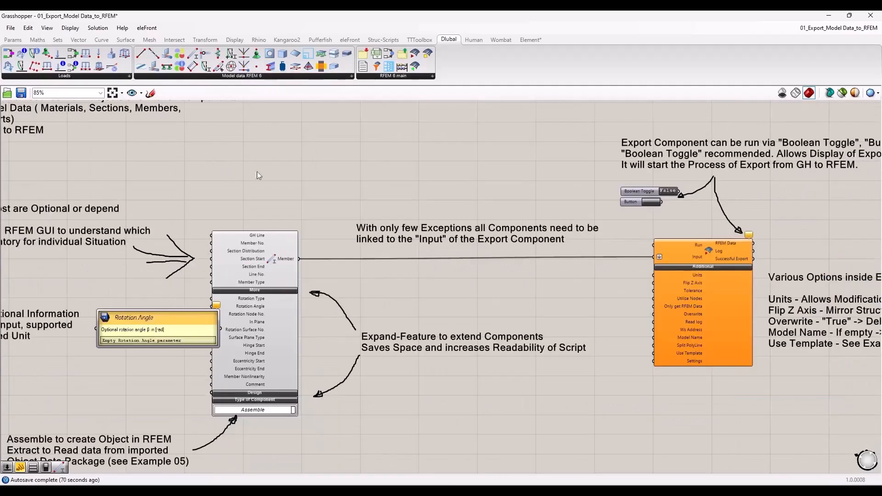
Step: Examine the connection from Member to the Export component's Input and the description of its Run input
{"action": "right_click_drag", "start_coordinate": [618, 314], "coordinate": [378, 294]}
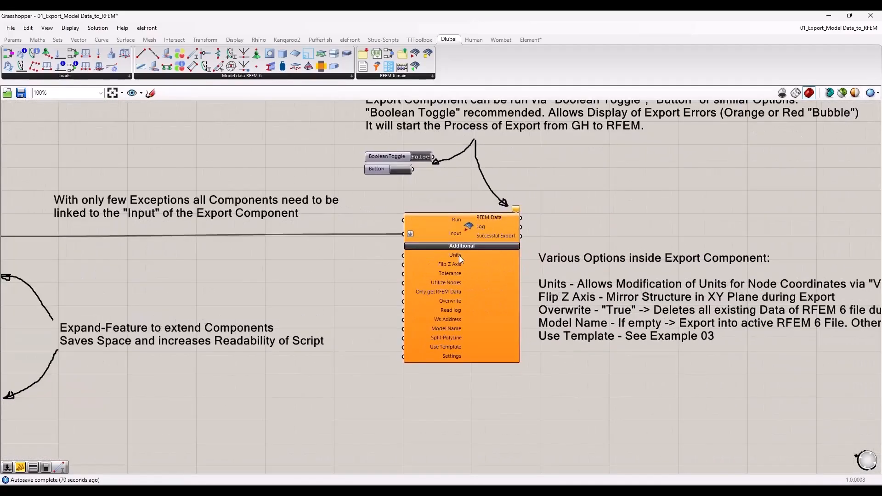
{"action": "scroll", "coordinate": [460, 256], "scroll_direction": "up", "scroll_amount": 3}
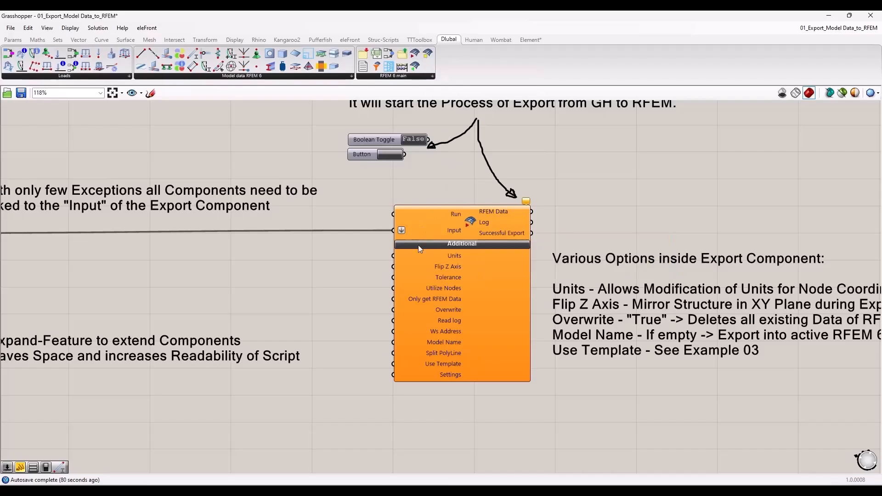
{"action": "right_click_drag", "start_coordinate": [293, 231], "coordinate": [388, 254]}
{"action": "right_click_drag", "start_coordinate": [119, 271], "coordinate": [243, 273]}
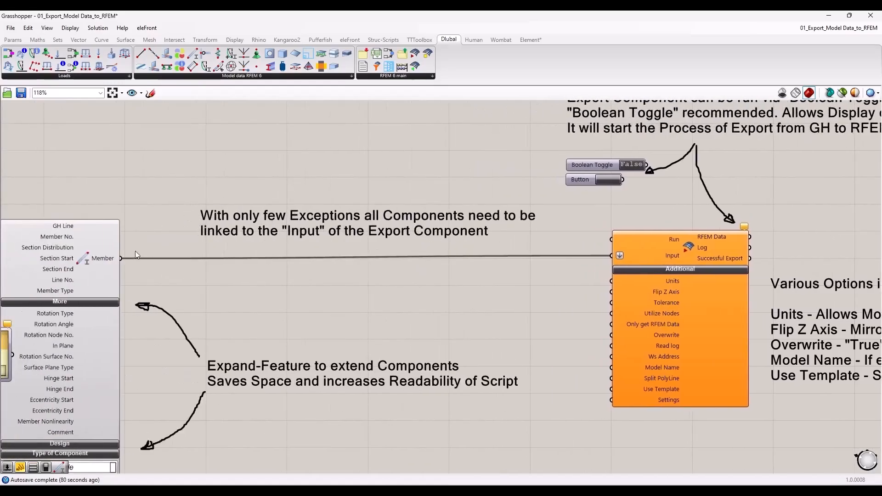
{"action": "right_click_drag", "start_coordinate": [665, 260], "coordinate": [327, 232]}
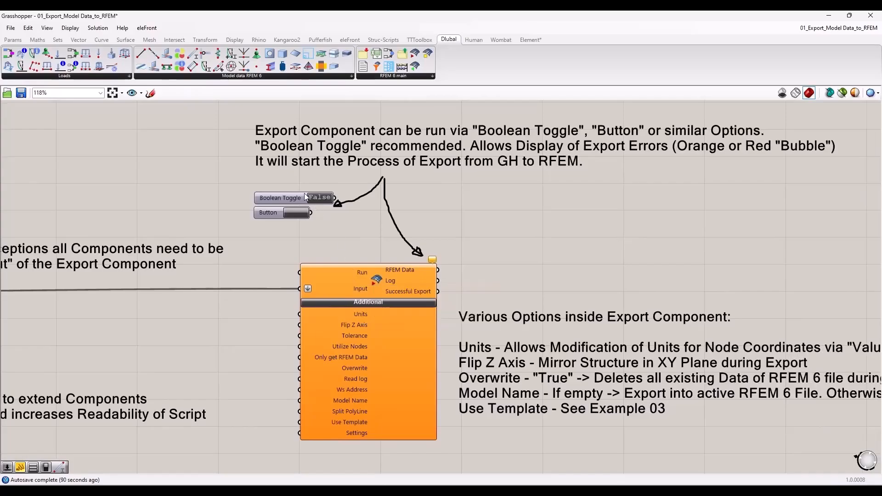
{"action": "mouse_move", "coordinate": [323, 274]}
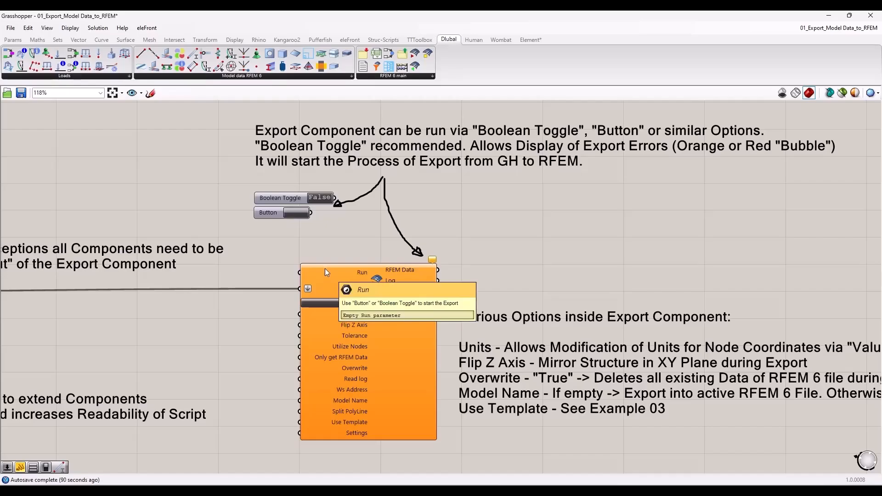
Step: Examine the notes on running the export with a Boolean Toggle or Button, the component's options, and its message bubble
{"action": "right_click_drag", "start_coordinate": [354, 233], "coordinate": [258, 223]}
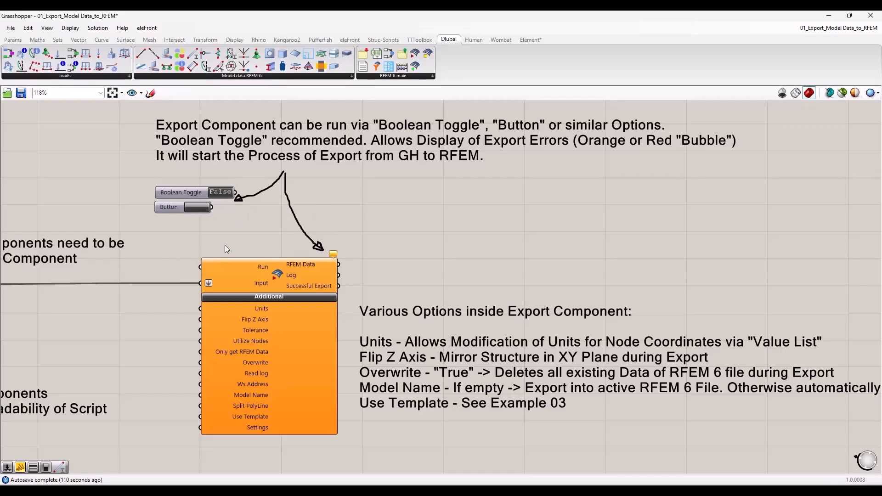
{"action": "scroll", "coordinate": [227, 241], "scroll_direction": "down", "scroll_amount": 4}
{"action": "right_click_drag", "start_coordinate": [189, 254], "coordinate": [271, 277]}
{"action": "scroll", "coordinate": [391, 264], "scroll_direction": "up", "scroll_amount": 5}
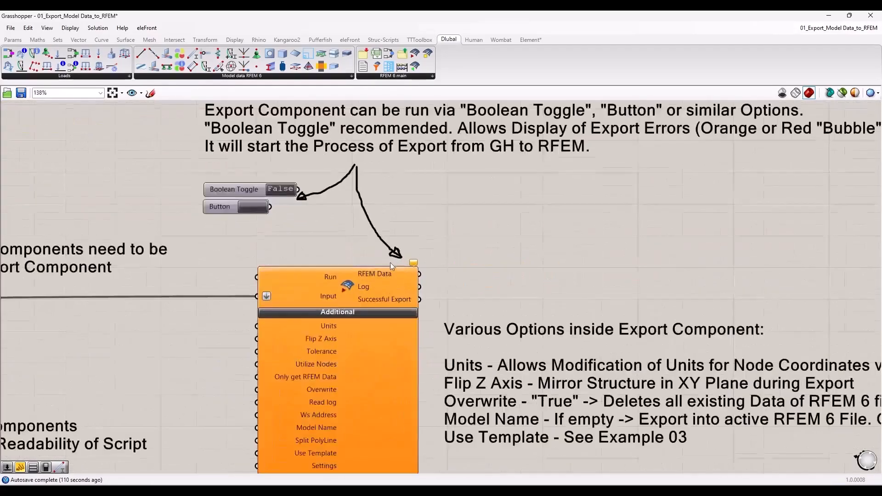
{"action": "right_click_drag", "start_coordinate": [284, 247], "coordinate": [218, 242]}
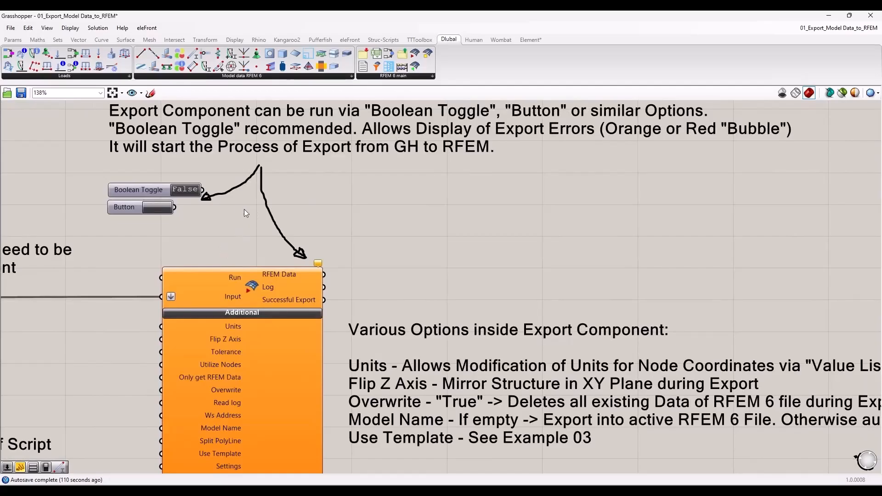
{"action": "right_click_drag", "start_coordinate": [238, 227], "coordinate": [180, 273]}
{"action": "right_click_drag", "start_coordinate": [147, 233], "coordinate": [221, 236]}
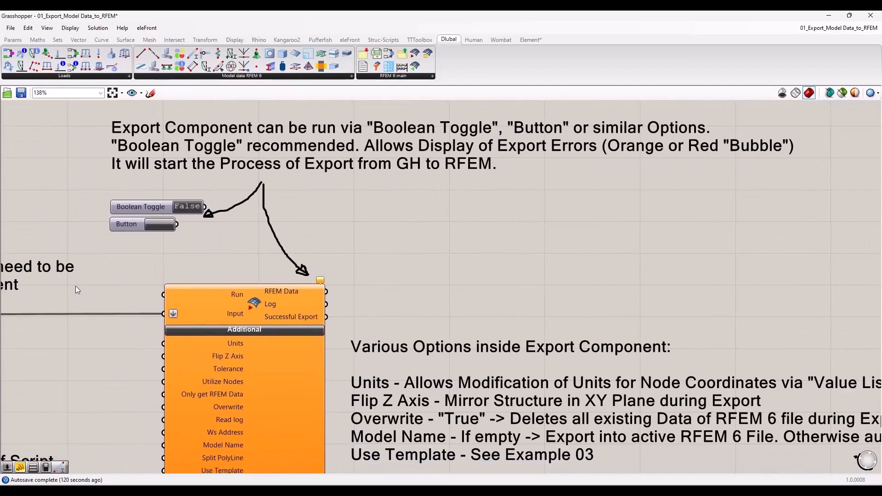
{"action": "scroll", "coordinate": [301, 275], "scroll_direction": "down", "scroll_amount": 5}
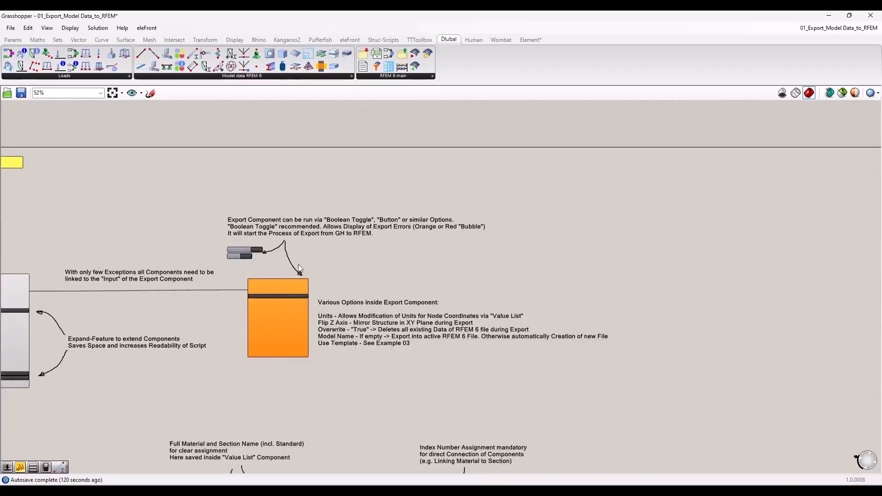
{"action": "scroll", "coordinate": [305, 252], "scroll_direction": "up", "scroll_amount": 5}
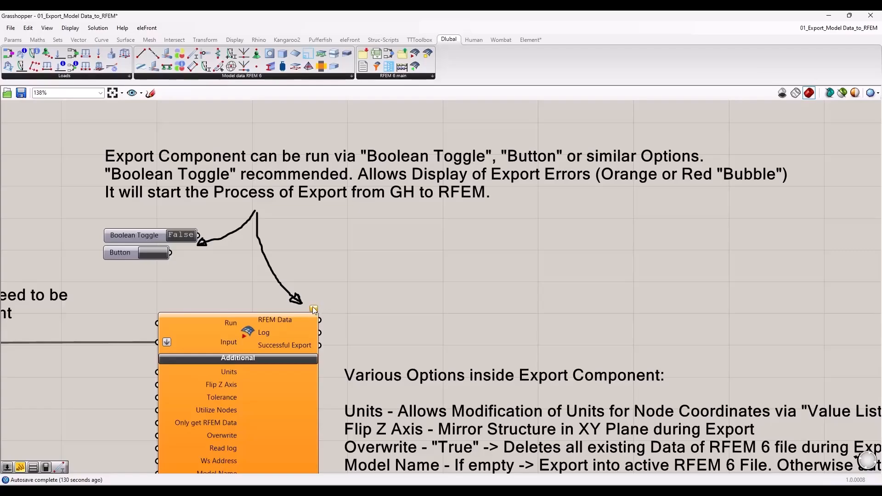
Step: Examine the Export component's message bubble and the Boolean Toggle recommended for running the export
{"action": "scroll", "coordinate": [315, 316], "scroll_direction": "up", "scroll_amount": 3}
{"action": "scroll", "coordinate": [316, 312], "scroll_direction": "down", "scroll_amount": 3}
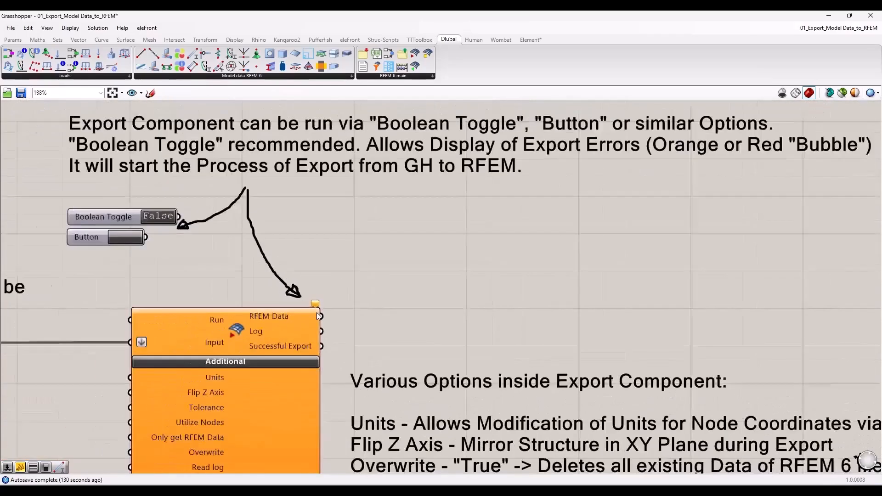
{"action": "mouse_move", "coordinate": [314, 305]}
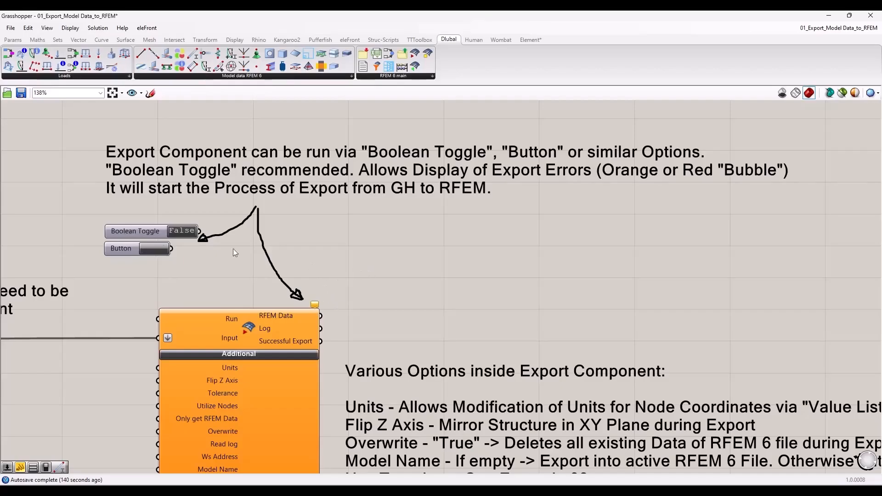
{"action": "left_click", "coordinate": [133, 234]}
{"action": "scroll", "coordinate": [155, 239], "scroll_direction": "down", "scroll_amount": 5}
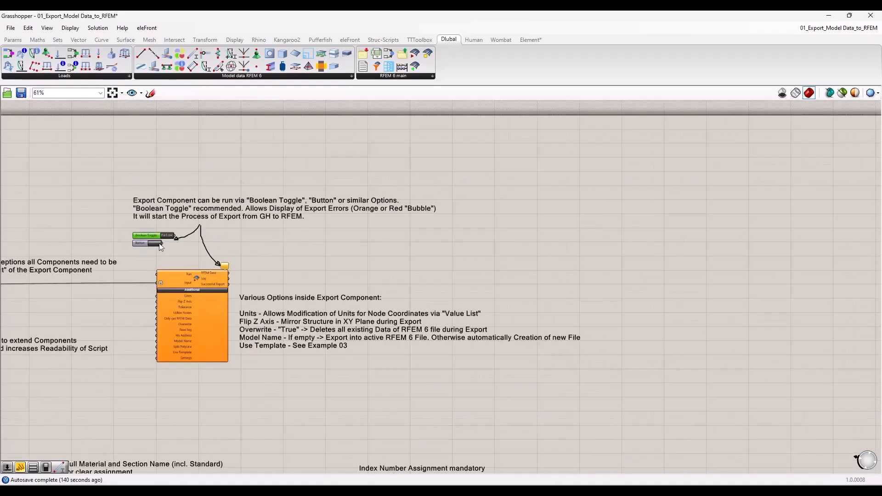
Step: Place the Grasshopper window beside the Rhino viewport with the parametric line and surface generation group in view
{"action": "scroll", "coordinate": [459, 240], "scroll_direction": "down", "scroll_amount": 4}
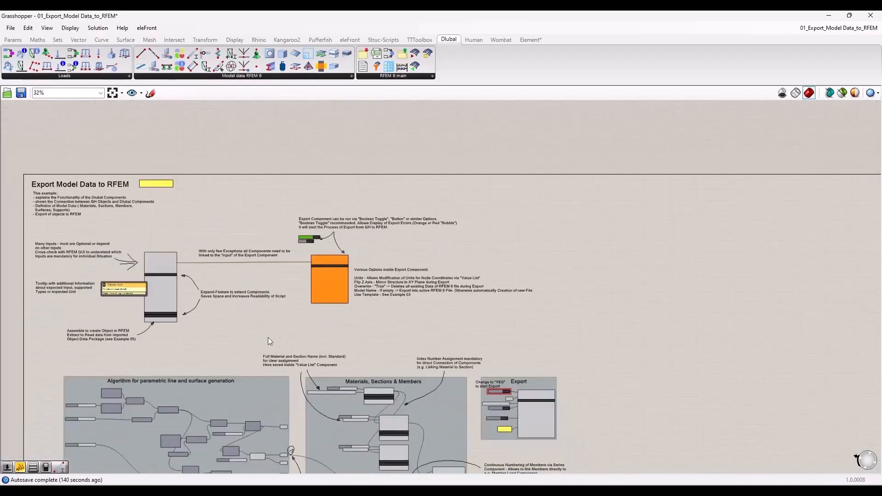
{"action": "right_click_drag", "start_coordinate": [265, 337], "coordinate": [347, 295]}
{"action": "scroll", "coordinate": [321, 301], "scroll_direction": "up", "scroll_amount": 2}
{"action": "right_click_drag", "start_coordinate": [314, 327], "coordinate": [245, 131]}
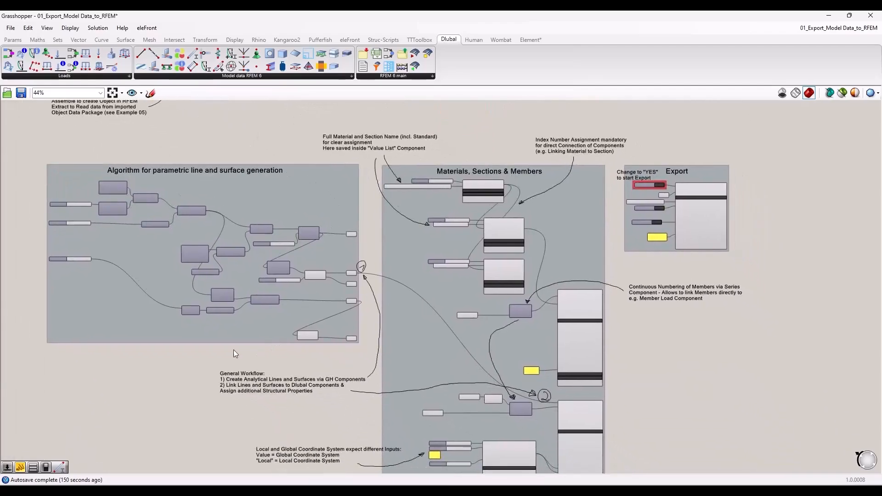
{"action": "left_click_drag", "start_coordinate": [275, 15], "coordinate": [881, 128]}
{"action": "scroll", "coordinate": [570, 219], "scroll_direction": "up", "scroll_amount": 2}
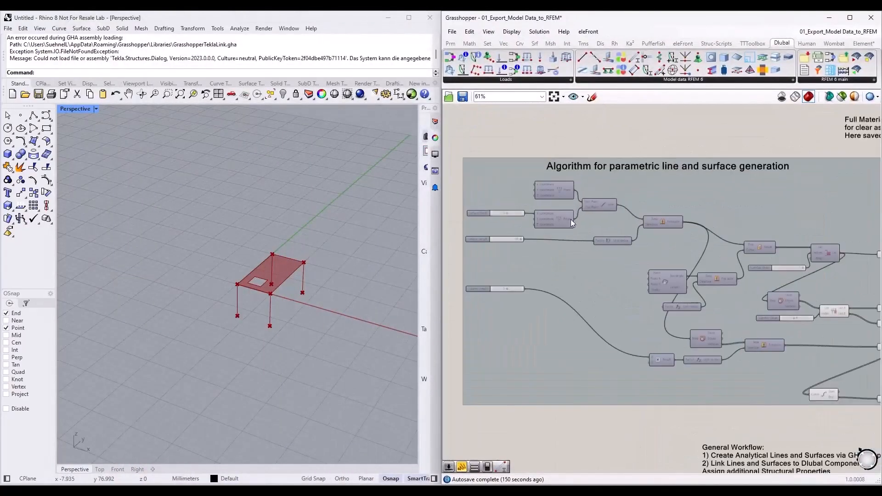
Step: Examine the parametric line and surface generation group together with the geometry it previews in Rhino's Perspective viewport
{"action": "left_click", "coordinate": [701, 202]}
{"action": "scroll", "coordinate": [578, 219], "scroll_direction": "down", "scroll_amount": 2}
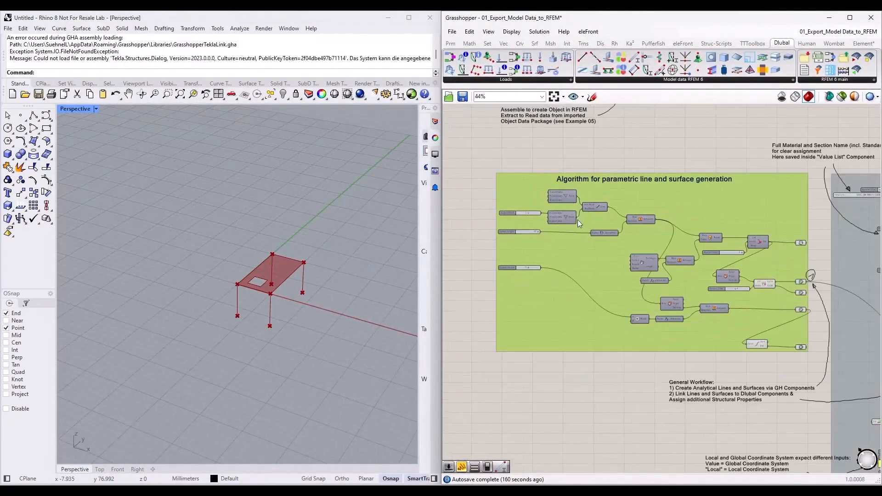
{"action": "scroll", "coordinate": [657, 202], "scroll_direction": "up", "scroll_amount": 1}
{"action": "scroll", "coordinate": [654, 210], "scroll_direction": "up", "scroll_amount": 1}
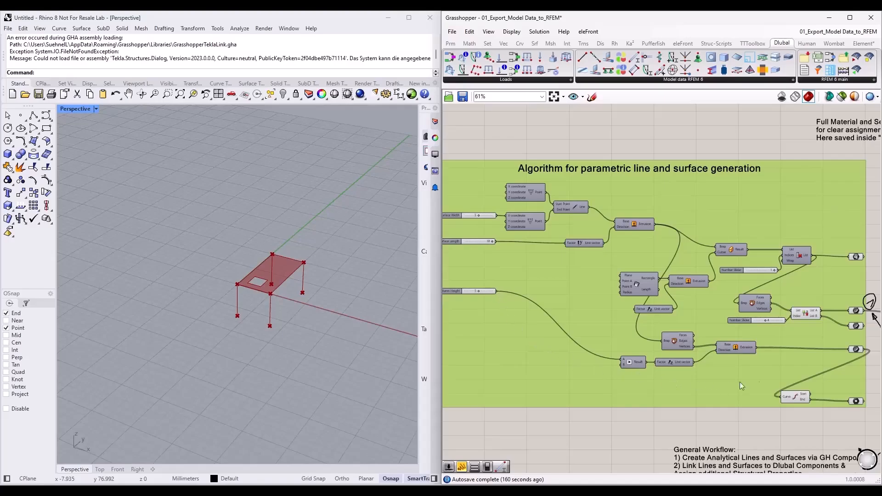
{"action": "left_click", "coordinate": [589, 432]}
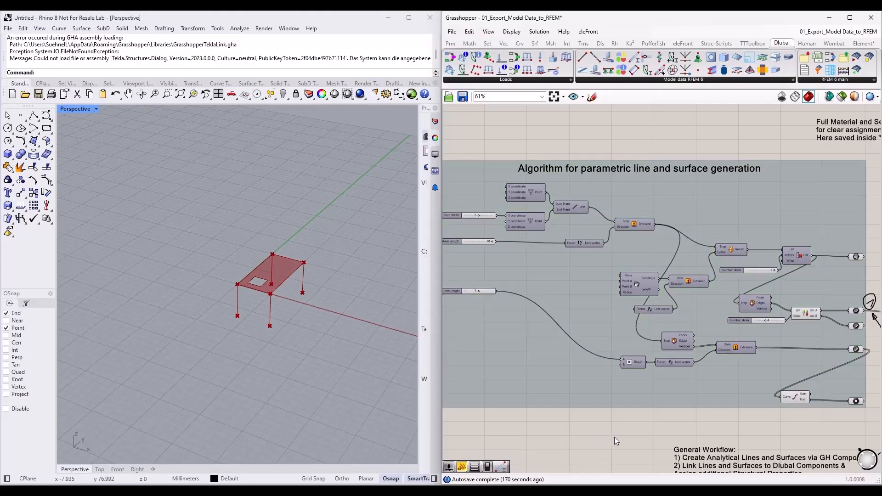
{"action": "scroll", "coordinate": [279, 294], "scroll_direction": "up", "scroll_amount": 5}
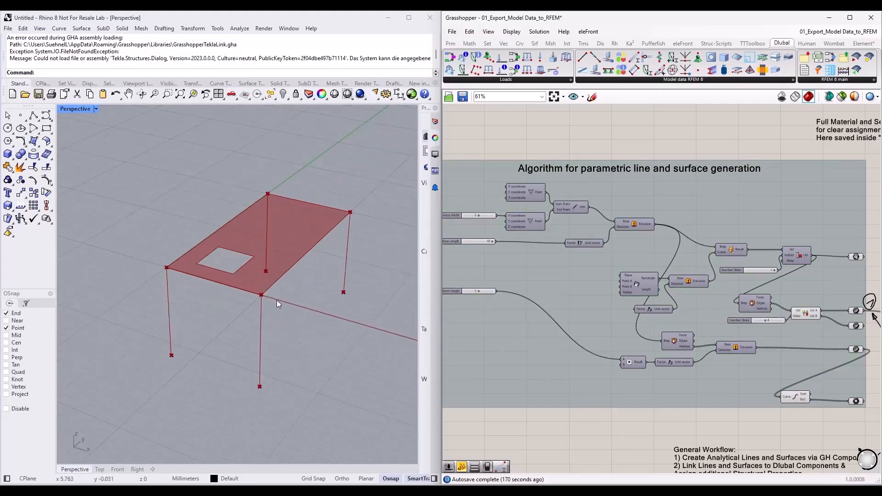
{"action": "scroll", "coordinate": [281, 303], "scroll_direction": "down", "scroll_amount": 5}
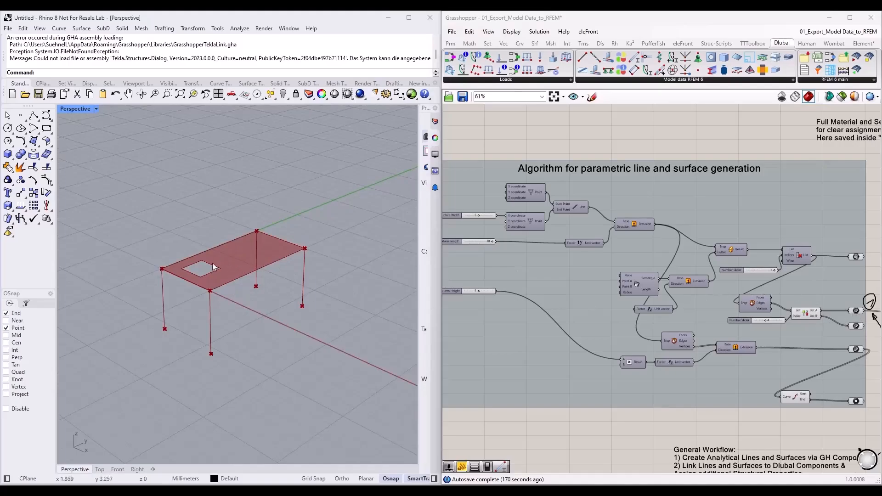
{"action": "scroll", "coordinate": [715, 258], "scroll_direction": "up", "scroll_amount": 5}
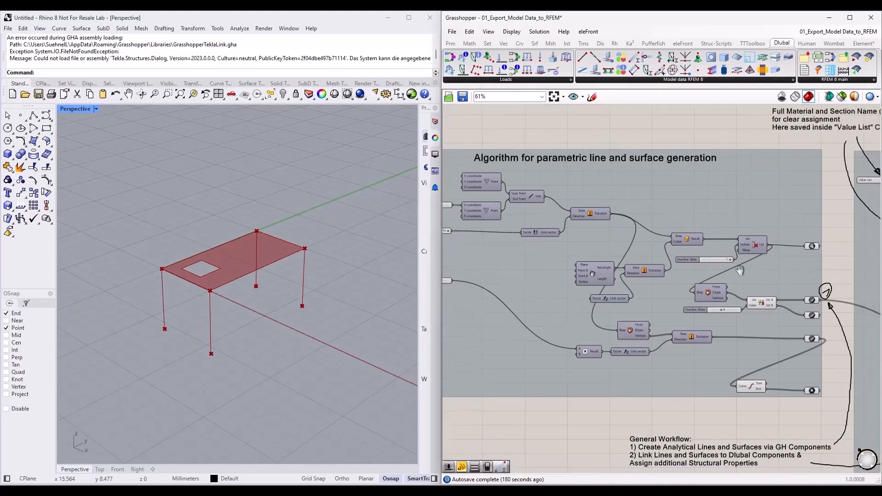
{"action": "scroll", "coordinate": [688, 233], "scroll_direction": "down", "scroll_amount": 2}
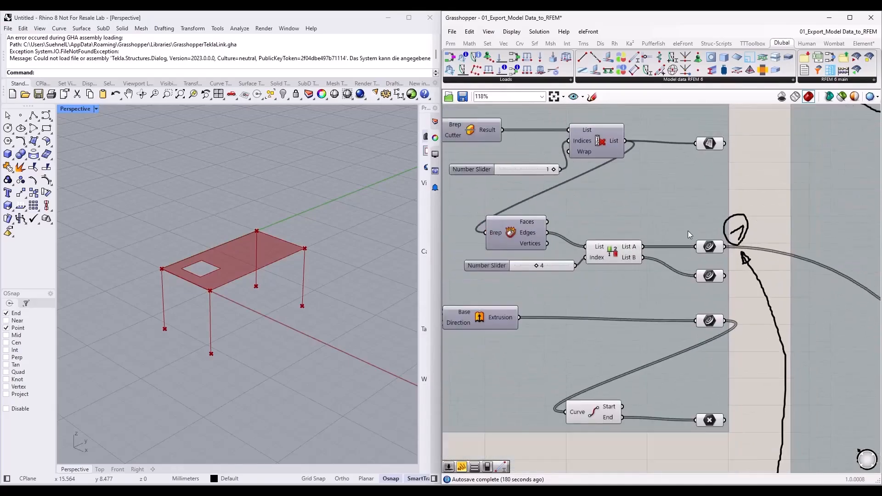
Step: Highlight the group's output surface, edge curves, opening curves, end points and column lines in turn to identify their geometry in Rhino
{"action": "left_click", "coordinate": [713, 146]}
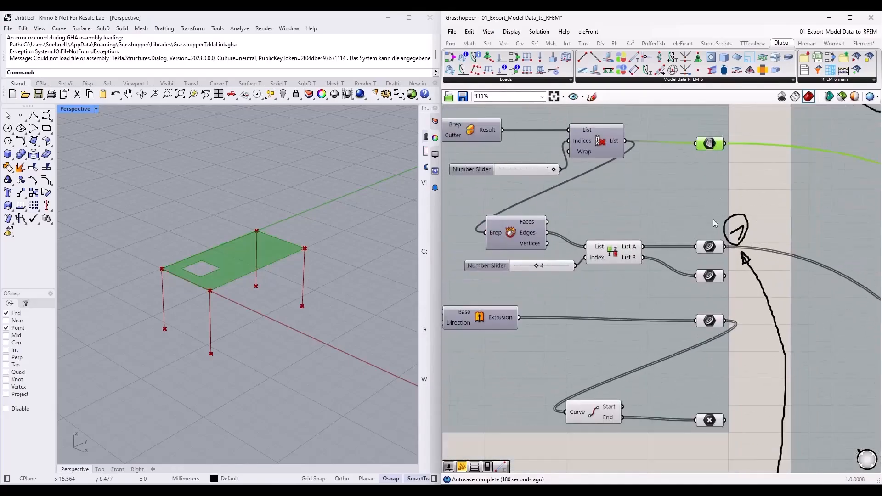
{"action": "left_click", "coordinate": [709, 247]}
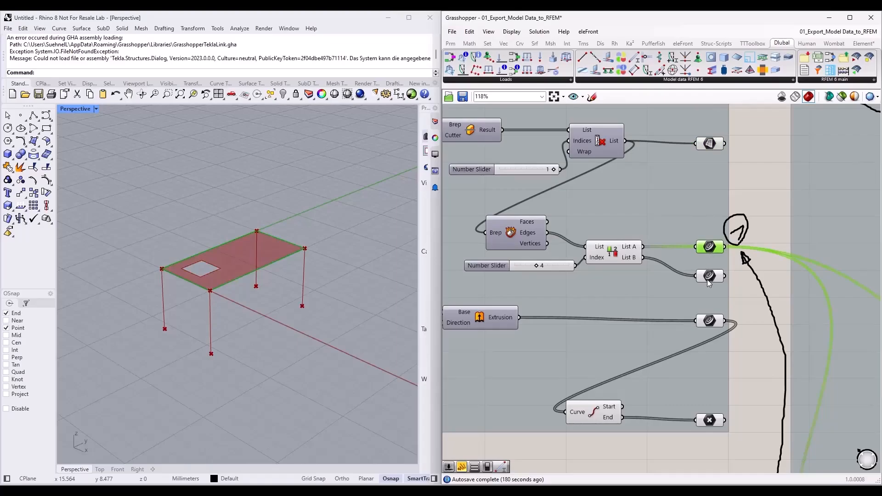
{"action": "left_click", "coordinate": [715, 275]}
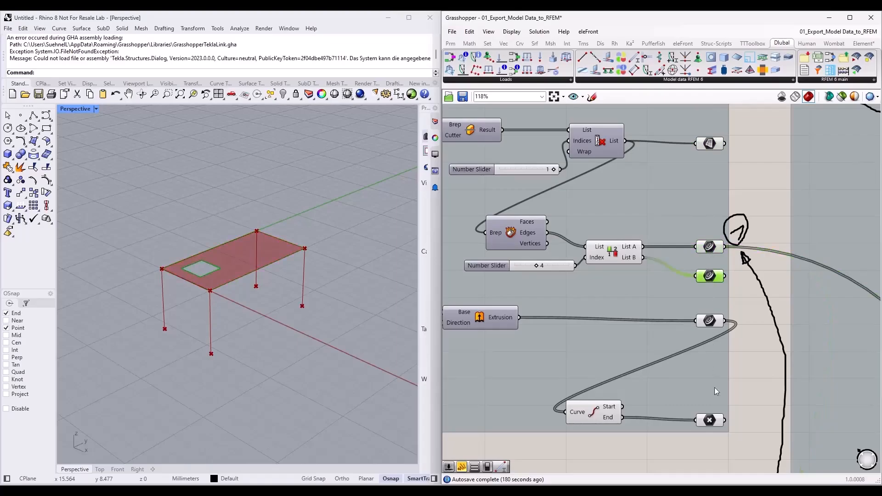
{"action": "left_click", "coordinate": [710, 420]}
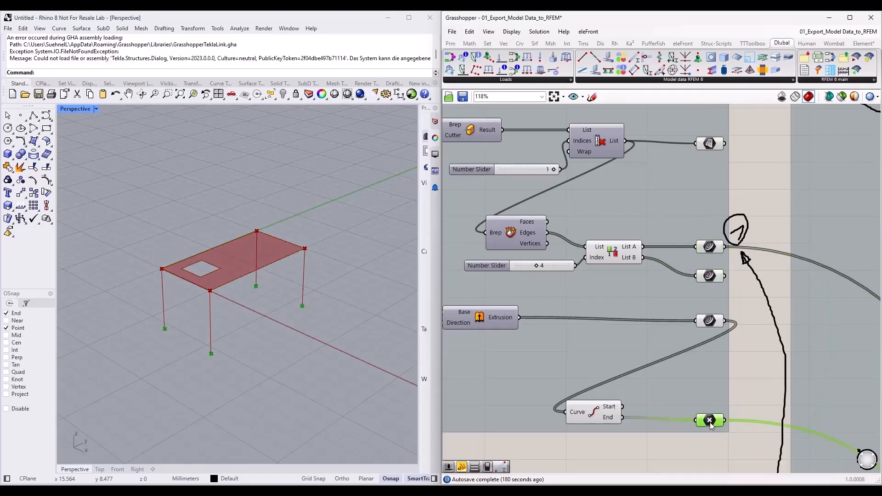
{"action": "left_click", "coordinate": [710, 321]}
{"action": "left_click", "coordinate": [711, 247]}
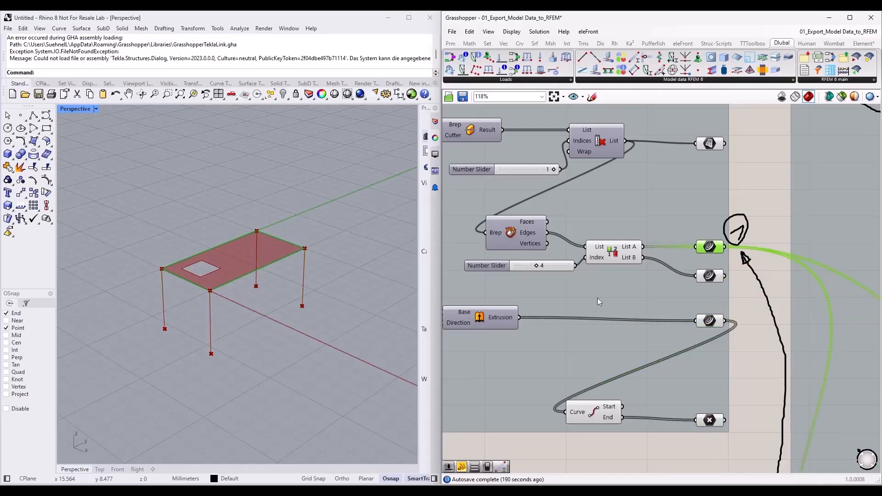
Step: Maximise the Grasshopper window again and bring the Materials, Sections & Members group into view
{"action": "scroll", "coordinate": [565, 330], "scroll_direction": "down", "scroll_amount": 3}
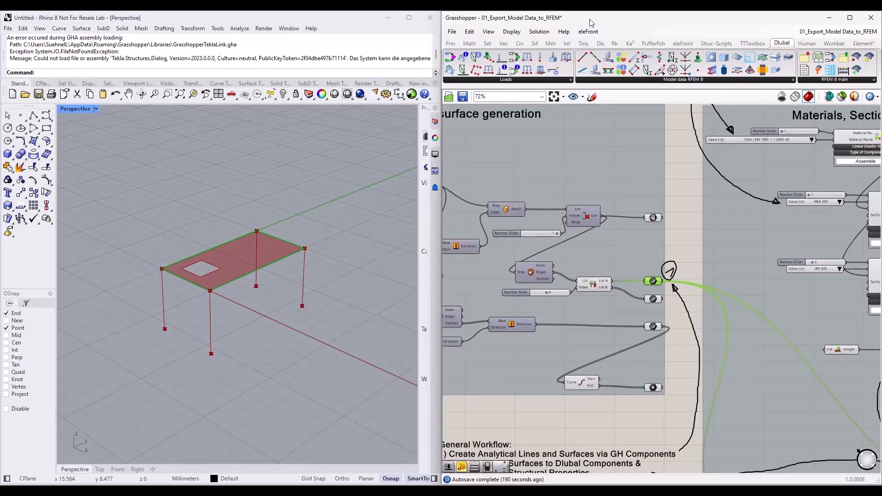
{"action": "left_click_drag", "start_coordinate": [587, 16], "coordinate": [441, 62]}
{"action": "double_click", "coordinate": [441, 65]}
{"action": "right_click_drag", "start_coordinate": [541, 167], "coordinate": [437, 167]}
{"action": "right_click_drag", "start_coordinate": [211, 397], "coordinate": [236, 350]}
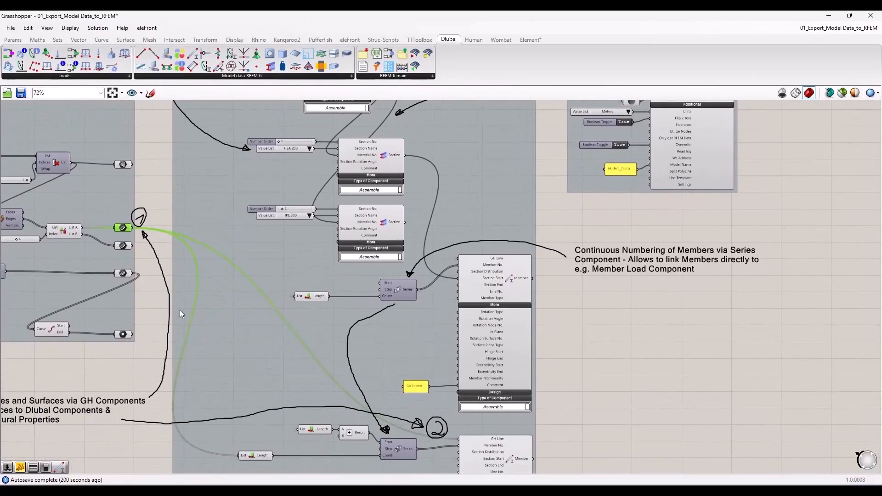
Step: Trace the column line parameter to the Columns Member component and examine its GH Line, Member No. and Section Start inputs
{"action": "left_click", "coordinate": [164, 245]}
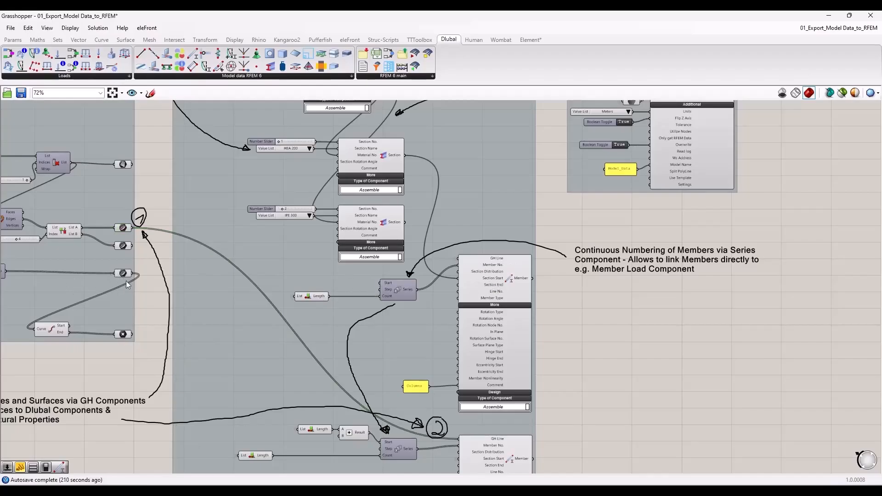
{"action": "scroll", "coordinate": [126, 282], "scroll_direction": "up", "scroll_amount": 2}
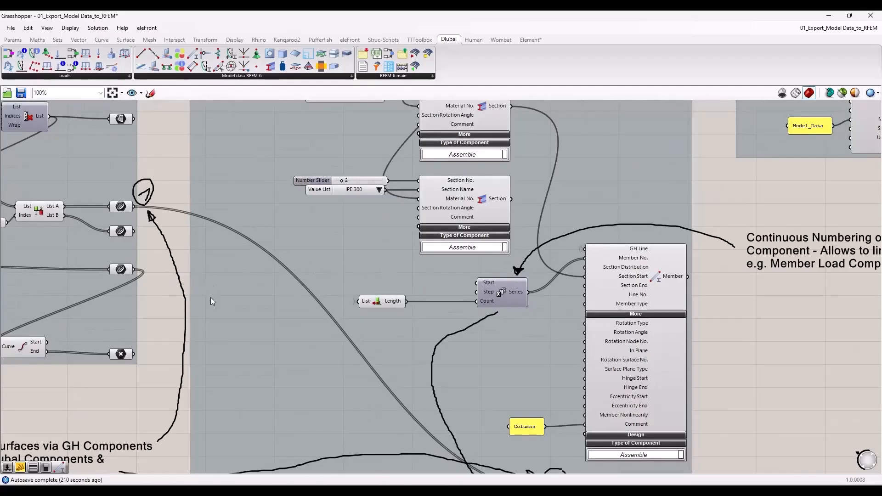
{"action": "left_click", "coordinate": [120, 269]}
{"action": "mouse_move", "coordinate": [128, 270]}
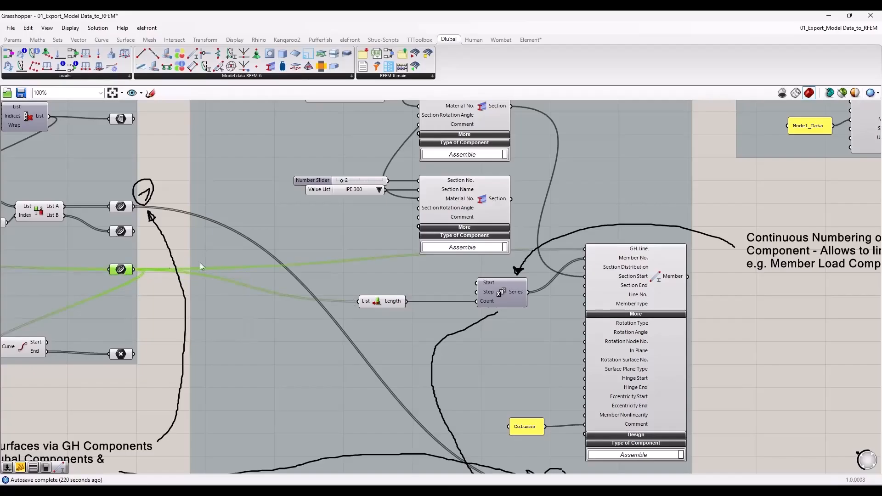
{"action": "right_click_drag", "start_coordinate": [726, 324], "coordinate": [487, 264]}
{"action": "scroll", "coordinate": [436, 227], "scroll_direction": "up", "scroll_amount": 2}
{"action": "scroll", "coordinate": [439, 228], "scroll_direction": "up", "scroll_amount": 2}
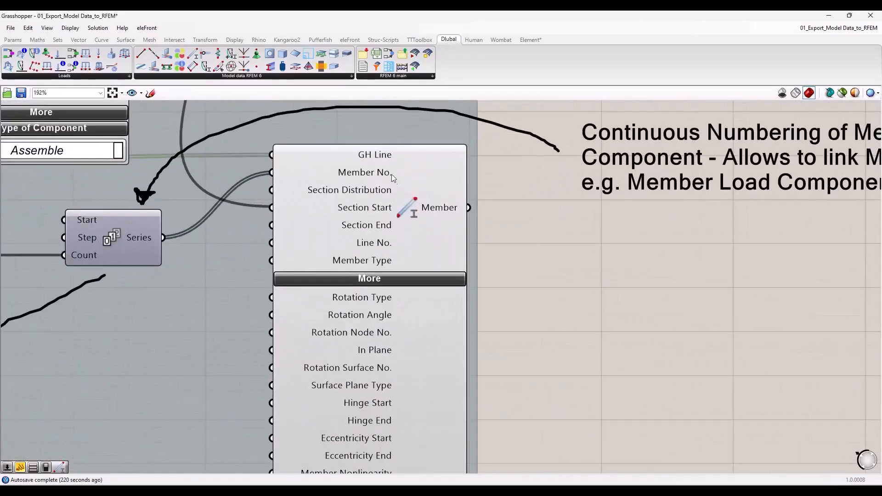
{"action": "mouse_move", "coordinate": [363, 158]}
{"action": "scroll", "coordinate": [557, 267], "scroll_direction": "down", "scroll_amount": 2}
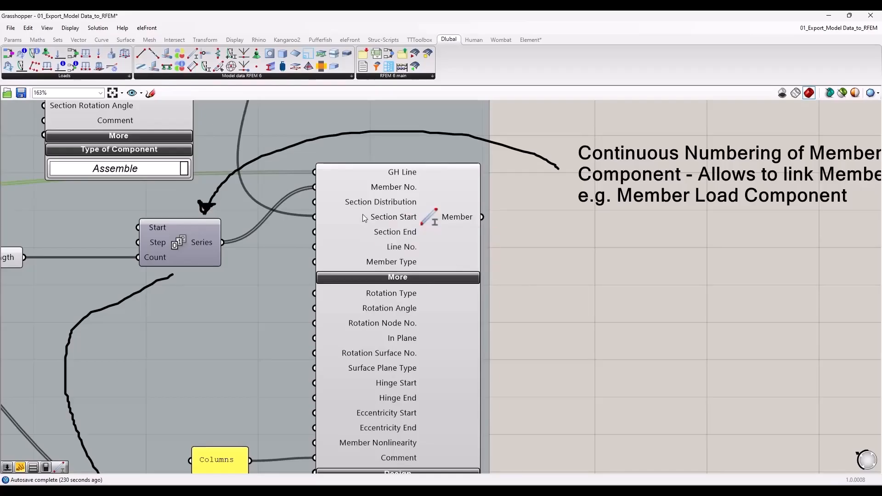
{"action": "scroll", "coordinate": [385, 223], "scroll_direction": "down", "scroll_amount": 2}
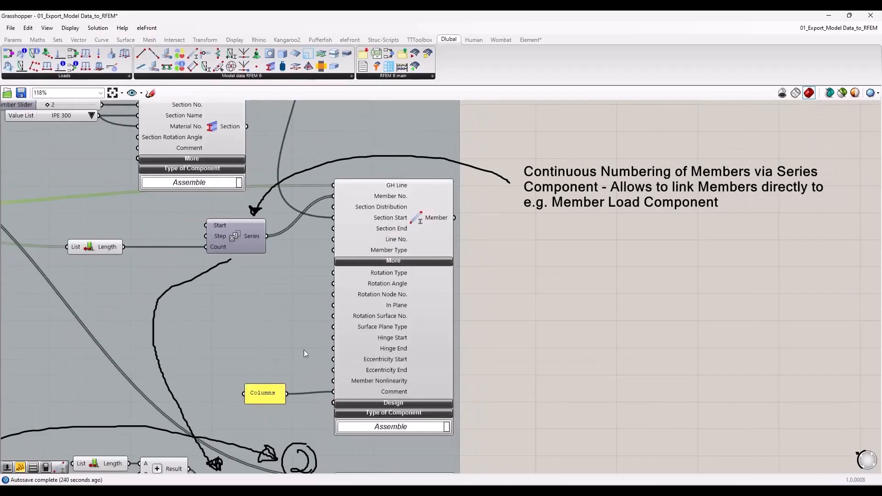
Step: Examine the Member Eccentricity component and its links to Eccentricity Start and Eccentricity End of the Beams Member component
{"action": "scroll", "coordinate": [517, 384], "scroll_direction": "down", "scroll_amount": 3}
{"action": "right_click_drag", "start_coordinate": [509, 396], "coordinate": [497, 171]}
{"action": "scroll", "coordinate": [325, 294], "scroll_direction": "up", "scroll_amount": 5}
{"action": "scroll", "coordinate": [277, 317], "scroll_direction": "up", "scroll_amount": 1}
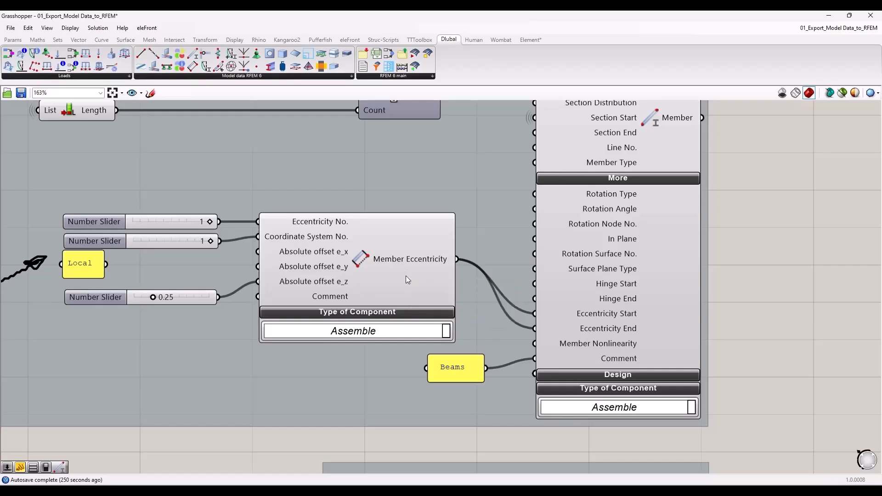
{"action": "scroll", "coordinate": [406, 276], "scroll_direction": "down", "scroll_amount": 6}
{"action": "right_click_drag", "start_coordinate": [518, 185], "coordinate": [504, 378]}
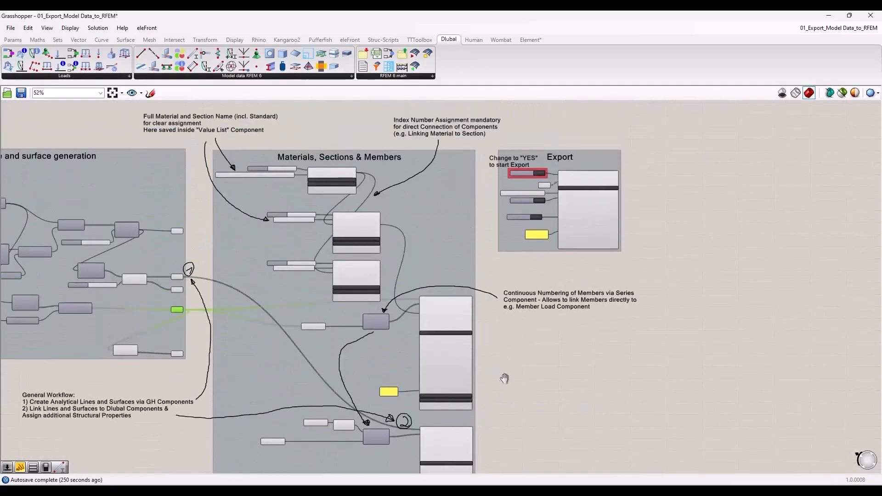
Step: Examine the Material and Section components and the notes on full material and section names and index number assignment
{"action": "scroll", "coordinate": [279, 212], "scroll_direction": "up", "scroll_amount": 4}
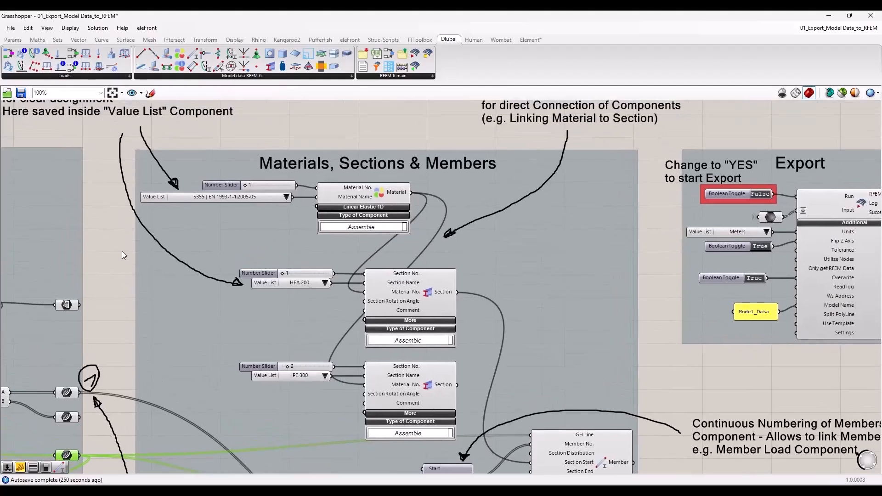
{"action": "right_click_drag", "start_coordinate": [122, 251], "coordinate": [172, 272]}
{"action": "scroll", "coordinate": [321, 277], "scroll_direction": "down", "scroll_amount": 1}
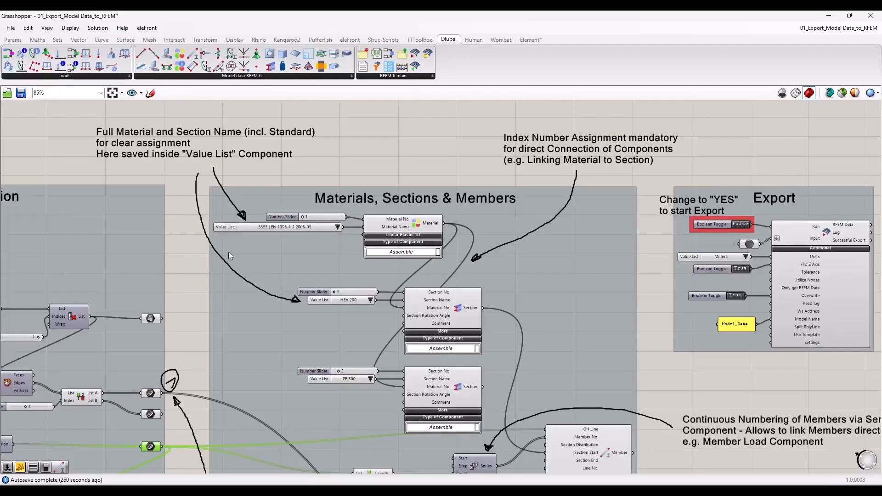
{"action": "scroll", "coordinate": [181, 210], "scroll_direction": "up", "scroll_amount": 1}
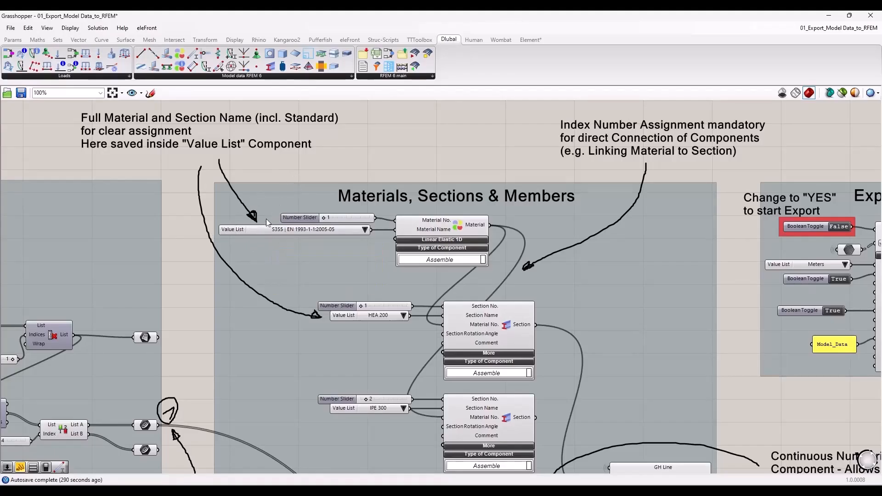
Step: Inspect the constants stored in the material name Value List, widening the editor to read full entries, and close it without changes
{"action": "left_click", "coordinate": [239, 228]}
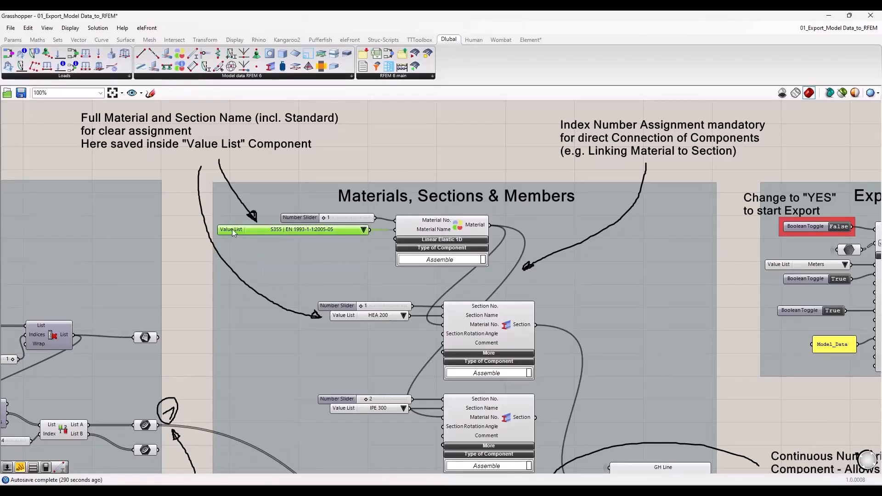
{"action": "right_click", "coordinate": [232, 230]}
{"action": "left_click", "coordinate": [253, 248]}
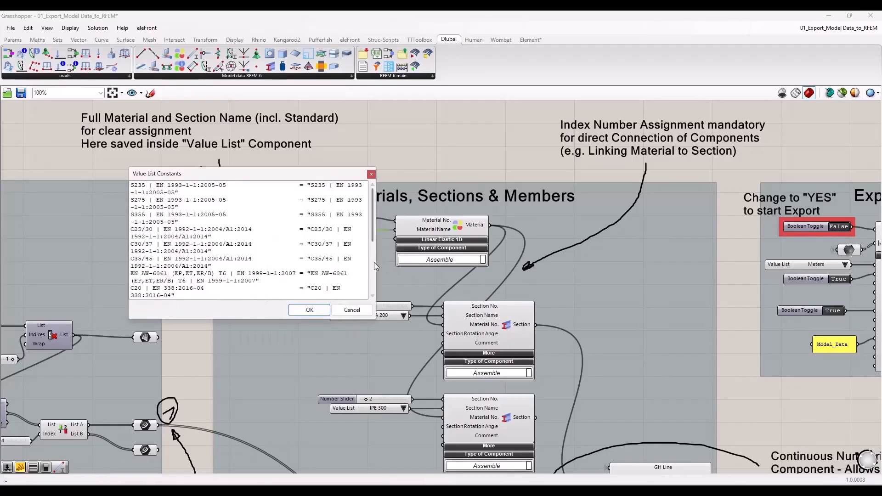
{"action": "left_click_drag", "start_coordinate": [376, 262], "coordinate": [614, 262]}
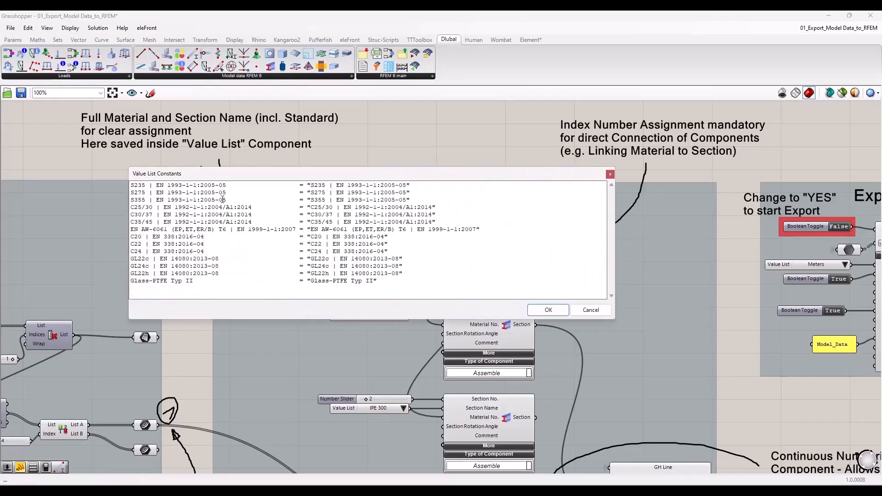
{"action": "left_click", "coordinate": [591, 310]}
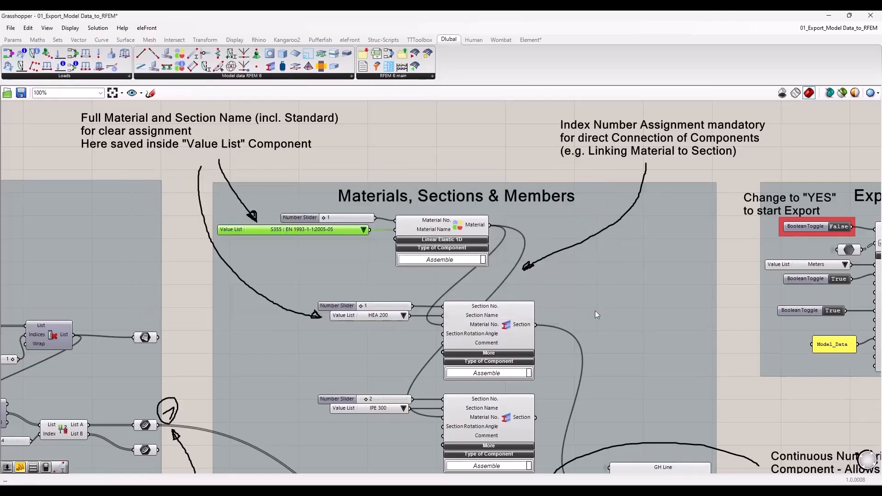
Step: Inspect the section name constants stored in the HEA 200 Value List and close its editor without changes
{"action": "right_click", "coordinate": [354, 315]}
{"action": "left_click", "coordinate": [367, 336]}
{"action": "left_click_drag", "start_coordinate": [283, 275], "coordinate": [221, 276]}
{"action": "left_click_drag", "start_coordinate": [336, 265], "coordinate": [530, 219]}
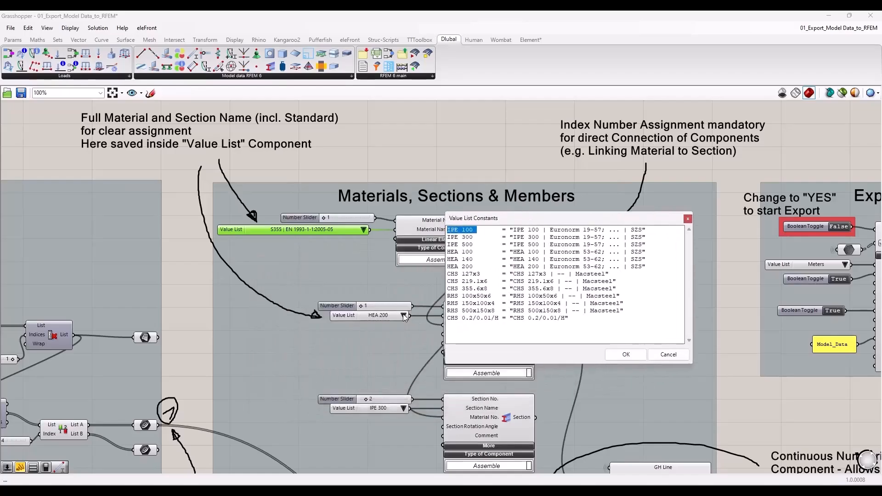
{"action": "left_click_drag", "start_coordinate": [492, 218], "coordinate": [550, 228]}
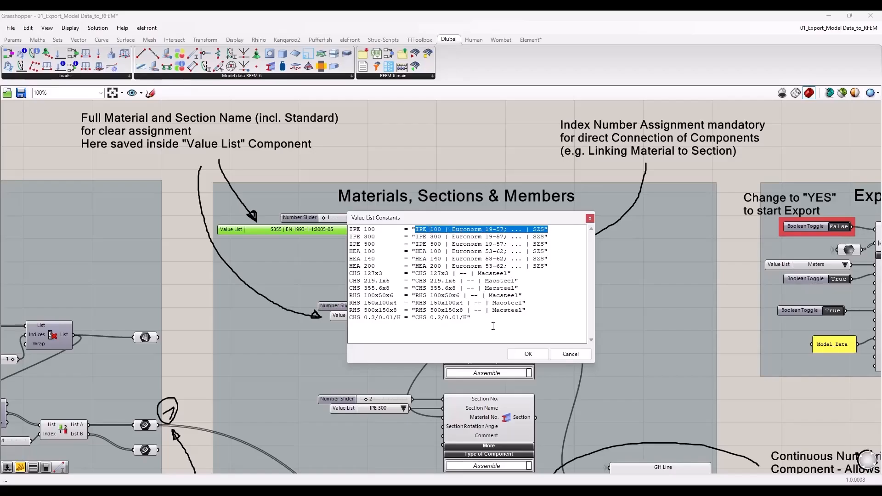
{"action": "left_click_drag", "start_coordinate": [498, 315], "coordinate": [350, 233]}
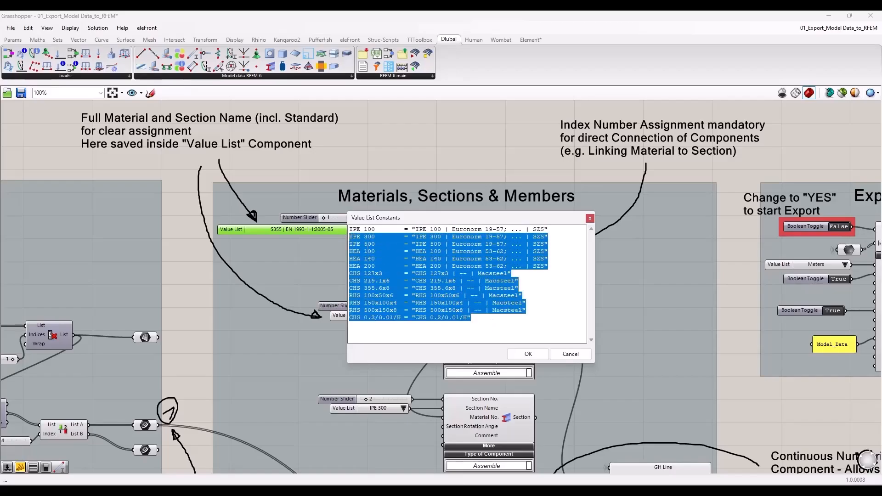
{"action": "left_click", "coordinate": [563, 356]}
Step: View the material names offered by the Value List feeding the Material component, without choosing another one
{"action": "left_click", "coordinate": [369, 157]}
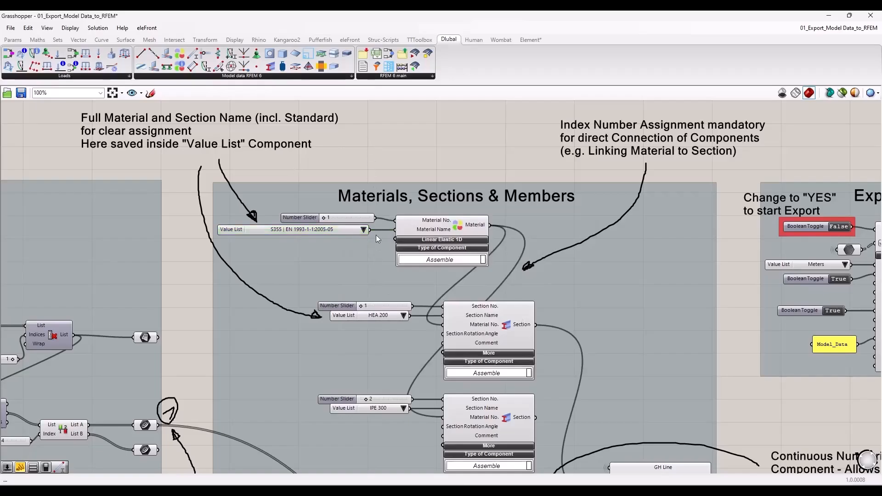
{"action": "left_click", "coordinate": [363, 230]}
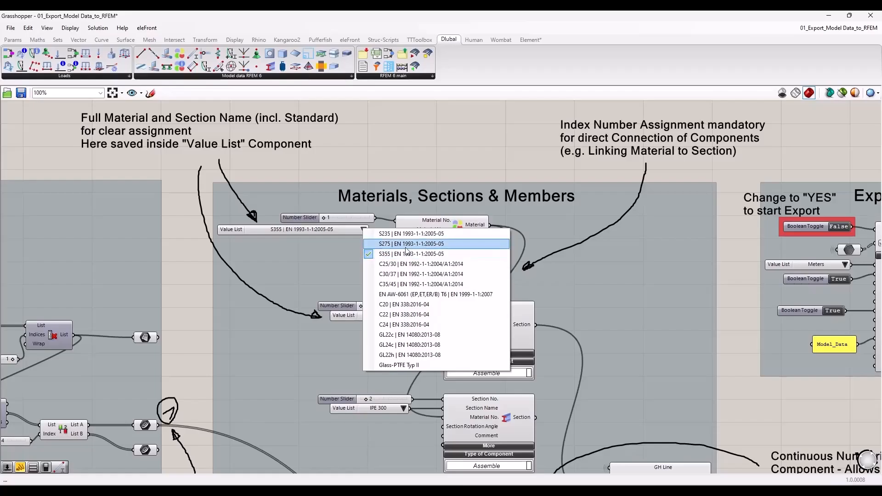
{"action": "left_click", "coordinate": [402, 170]}
Step: Trace the Material component's output to the Material No. inputs of the Section components
{"action": "scroll", "coordinate": [288, 197], "scroll_direction": "down", "scroll_amount": 2}
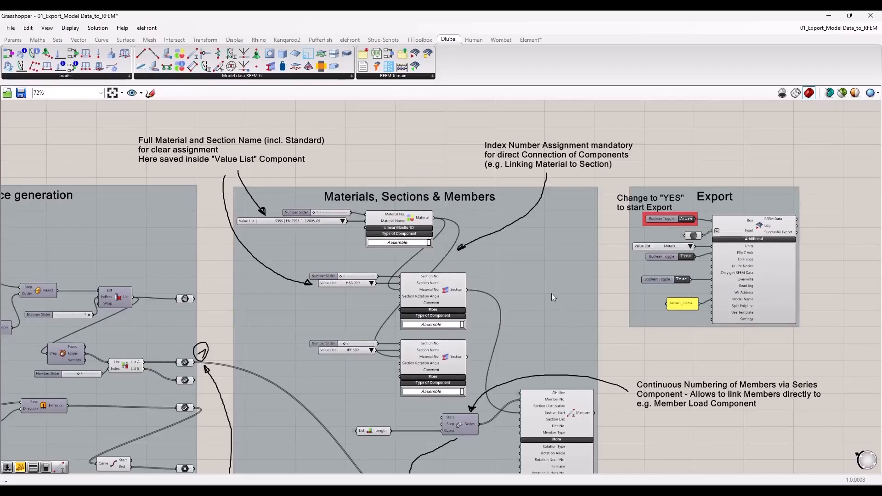
{"action": "scroll", "coordinate": [563, 269], "scroll_direction": "up", "scroll_amount": 2}
{"action": "right_click_drag", "start_coordinate": [645, 207], "coordinate": [596, 261]}
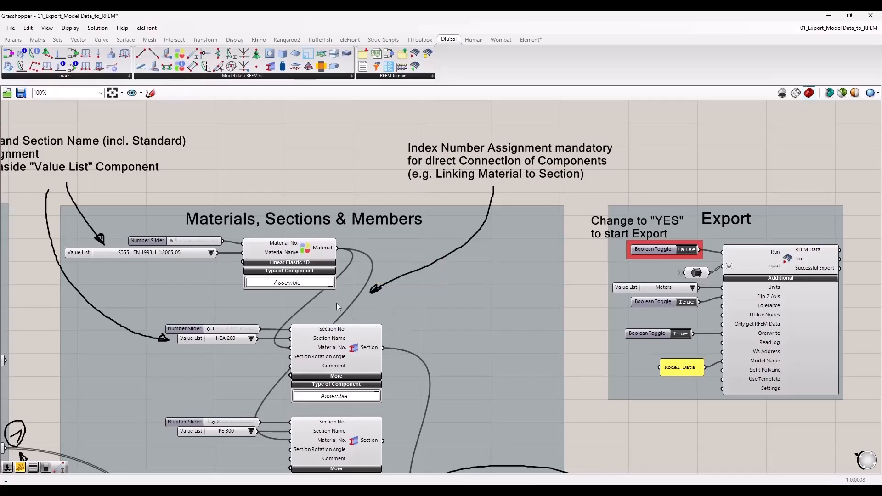
{"action": "left_click", "coordinate": [311, 253]}
{"action": "left_click", "coordinate": [334, 338]}
{"action": "left_click", "coordinate": [313, 254]}
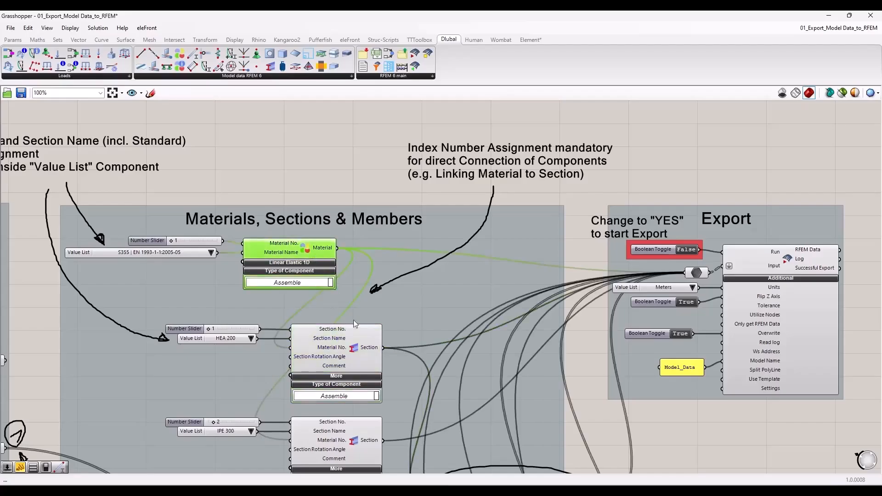
{"action": "left_click", "coordinate": [362, 354]}
{"action": "scroll", "coordinate": [341, 366], "scroll_direction": "up", "scroll_amount": 2}
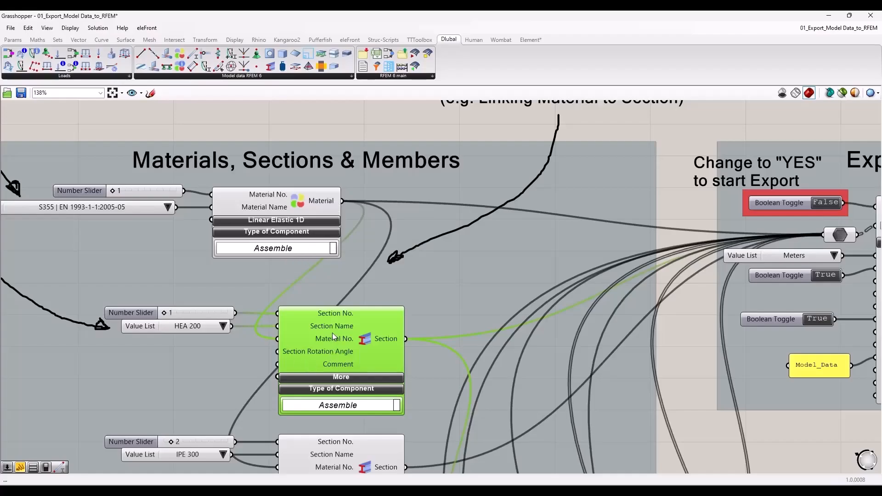
{"action": "scroll", "coordinate": [332, 334], "scroll_direction": "down", "scroll_amount": 1}
{"action": "left_click", "coordinate": [267, 170]}
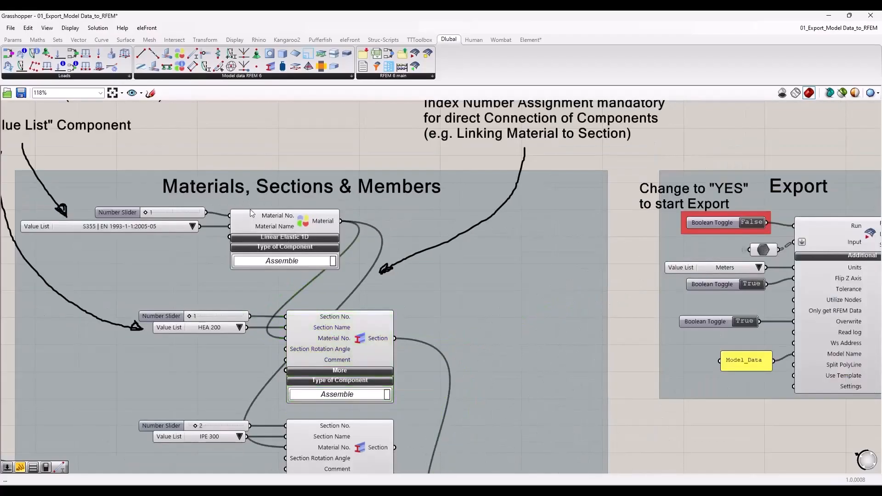
Step: Examine the index number slider on the Material component and how it links the material to the sections
{"action": "left_click", "coordinate": [173, 212]}
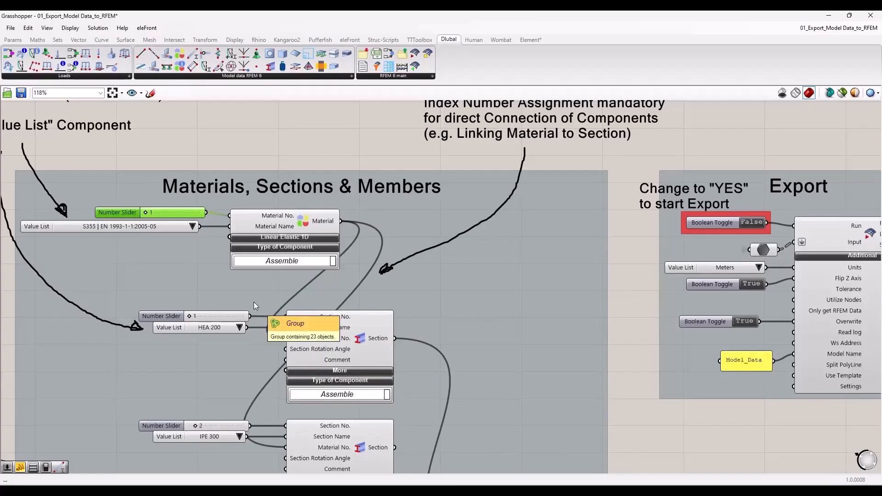
{"action": "left_click", "coordinate": [285, 141]}
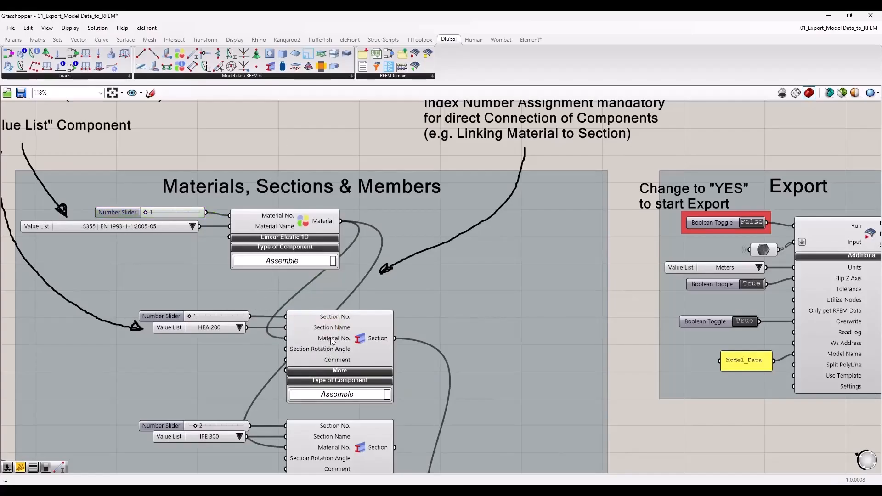
{"action": "mouse_move", "coordinate": [331, 337]}
{"action": "left_click", "coordinate": [285, 225]}
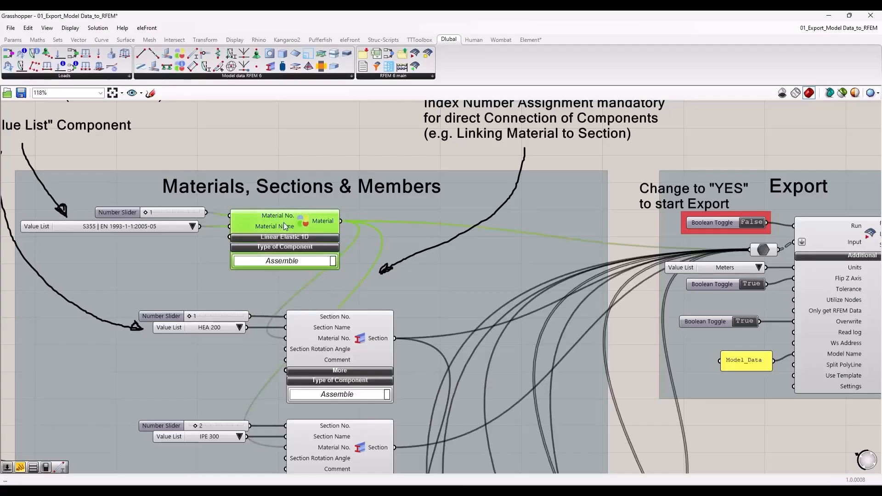
{"action": "left_click", "coordinate": [171, 212]}
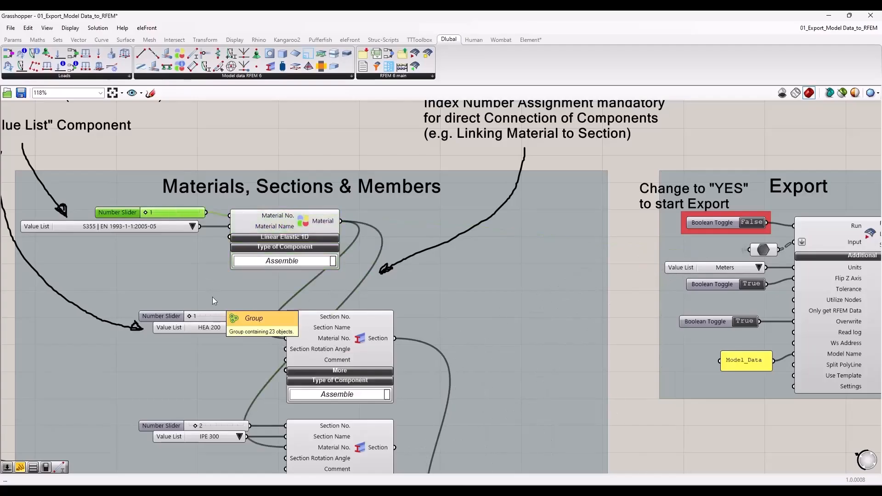
{"action": "left_click", "coordinate": [233, 159]}
{"action": "scroll", "coordinate": [424, 213], "scroll_direction": "down", "scroll_amount": 3}
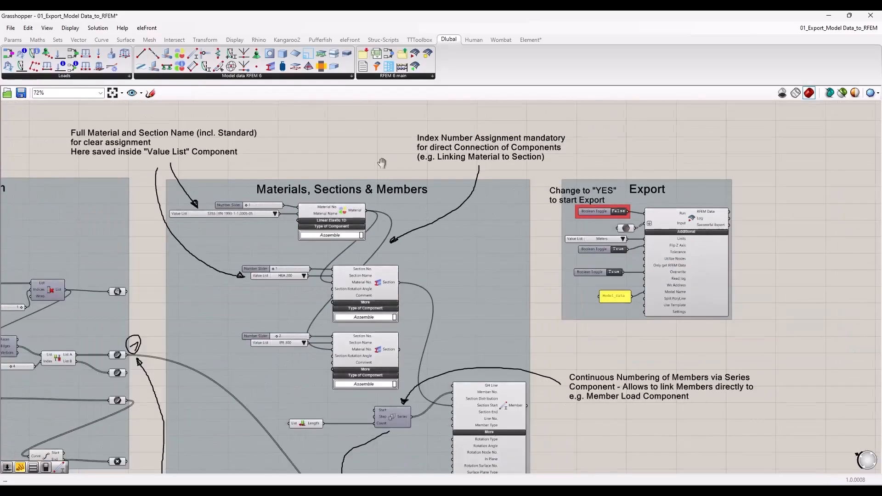
{"action": "right_click_drag", "start_coordinate": [381, 161], "coordinate": [368, 196]}
{"action": "scroll", "coordinate": [246, 242], "scroll_direction": "up", "scroll_amount": 2}
{"action": "left_click", "coordinate": [246, 241]}
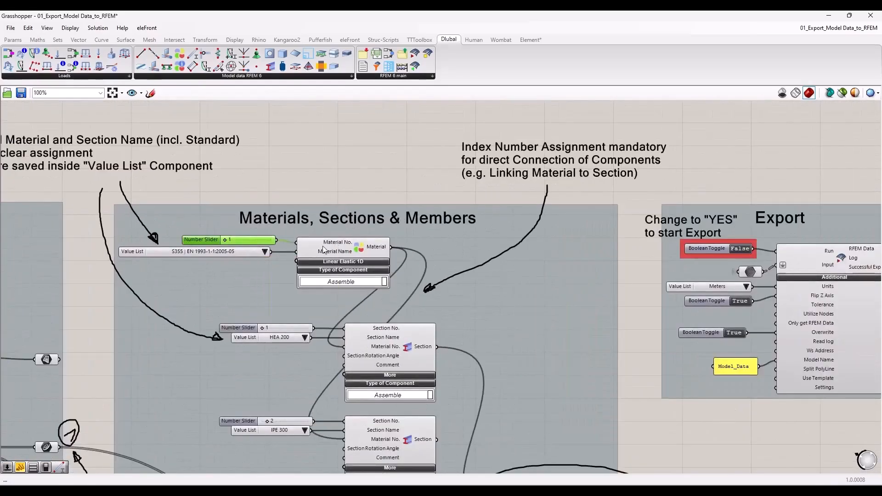
Step: Examine the Series components that number the column and beam members continuously, including their List Length inputs
{"action": "scroll", "coordinate": [318, 167], "scroll_direction": "down", "scroll_amount": 3}
{"action": "right_click_drag", "start_coordinate": [507, 396], "coordinate": [412, 296]}
{"action": "scroll", "coordinate": [433, 359], "scroll_direction": "up", "scroll_amount": 2}
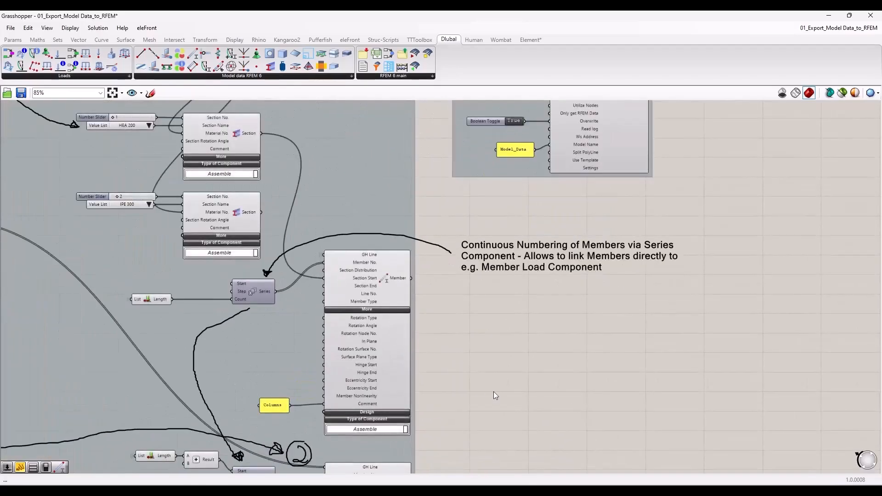
{"action": "right_click_drag", "start_coordinate": [509, 415], "coordinate": [506, 336]}
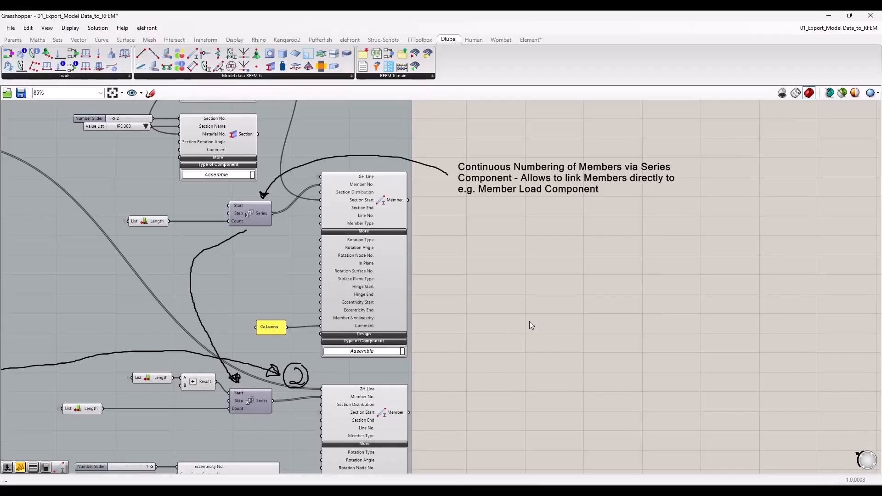
{"action": "left_click_drag", "start_coordinate": [252, 211], "coordinate": [251, 210]}
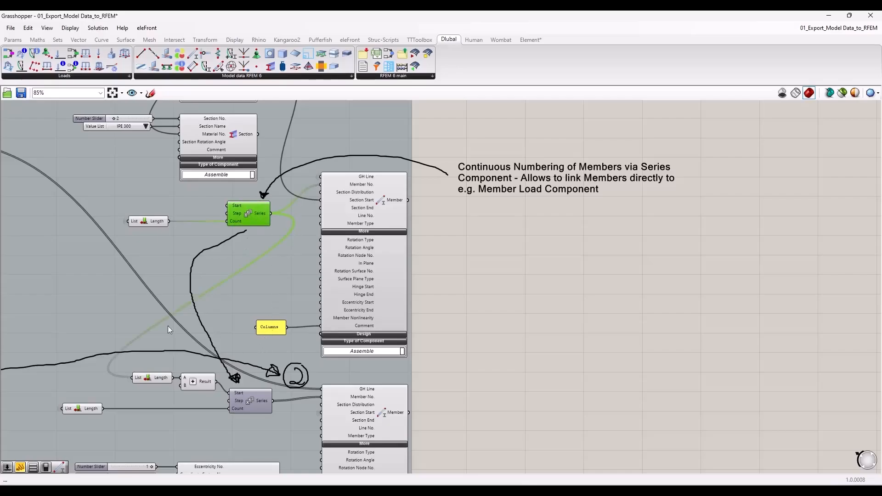
{"action": "left_click", "coordinate": [250, 404]}
{"action": "right_click_drag", "start_coordinate": [257, 405], "coordinate": [266, 308]}
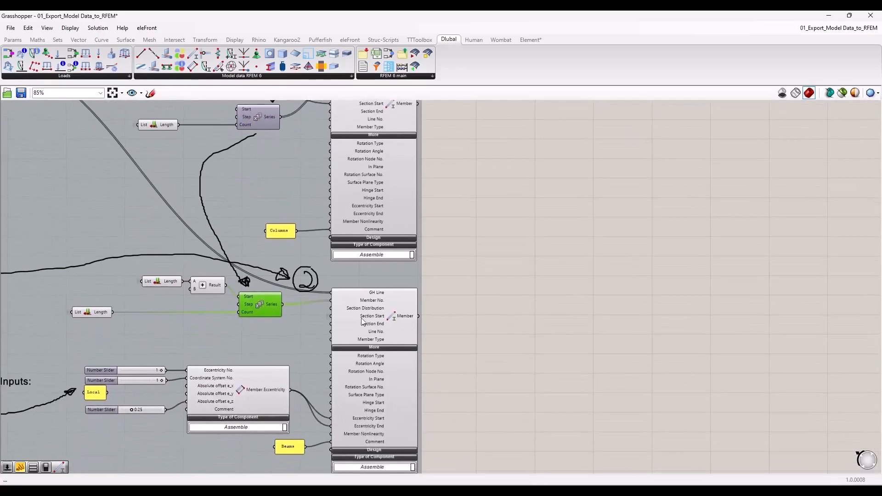
Step: Trace the column line parameter in the geometry group to the List Length and Columns Member components
{"action": "right_click_drag", "start_coordinate": [482, 286], "coordinate": [554, 376]}
{"action": "scroll", "coordinate": [586, 353], "scroll_direction": "down", "scroll_amount": 2}
{"action": "scroll", "coordinate": [102, 237], "scroll_direction": "up", "scroll_amount": 4}
{"action": "left_click", "coordinate": [230, 187]}
{"action": "left_click", "coordinate": [232, 231]}
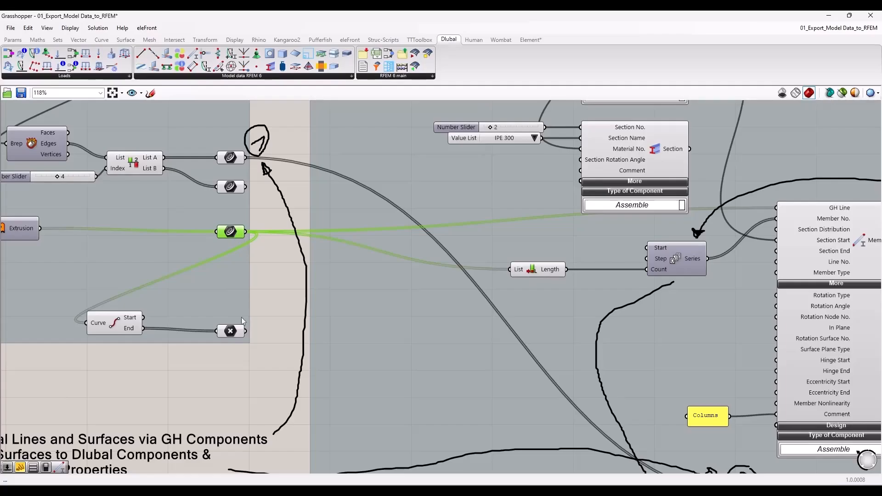
{"action": "left_click", "coordinate": [270, 288]}
Step: Examine the "inf" panel and its links to the spring and restraint inputs of the Nodal Support component
{"action": "scroll", "coordinate": [269, 285], "scroll_direction": "down", "scroll_amount": 4}
{"action": "right_click_drag", "start_coordinate": [591, 442], "coordinate": [480, 268]}
{"action": "right_click_drag", "start_coordinate": [477, 399], "coordinate": [482, 185]}
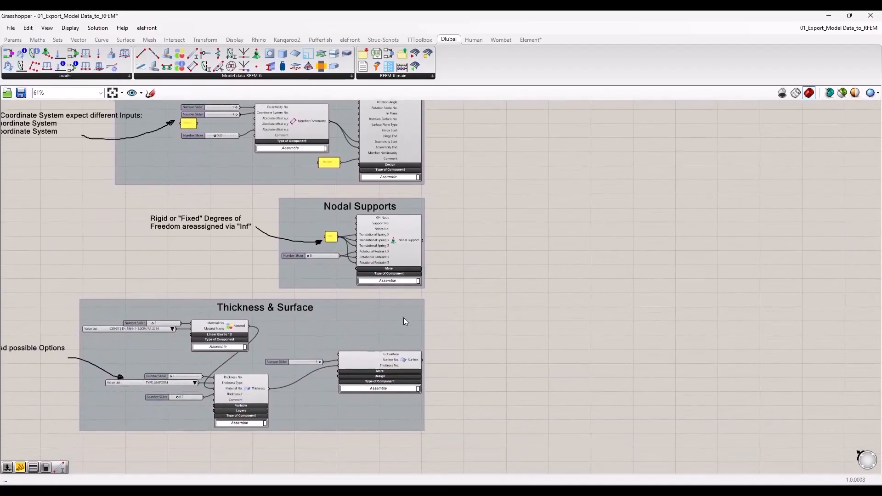
{"action": "right_click_drag", "start_coordinate": [174, 278], "coordinate": [238, 277]}
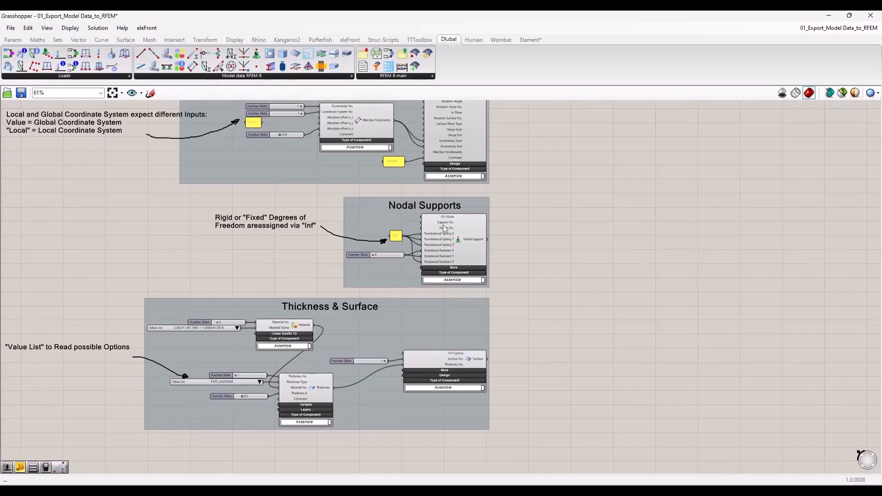
{"action": "scroll", "coordinate": [398, 237], "scroll_direction": "up", "scroll_amount": 3}
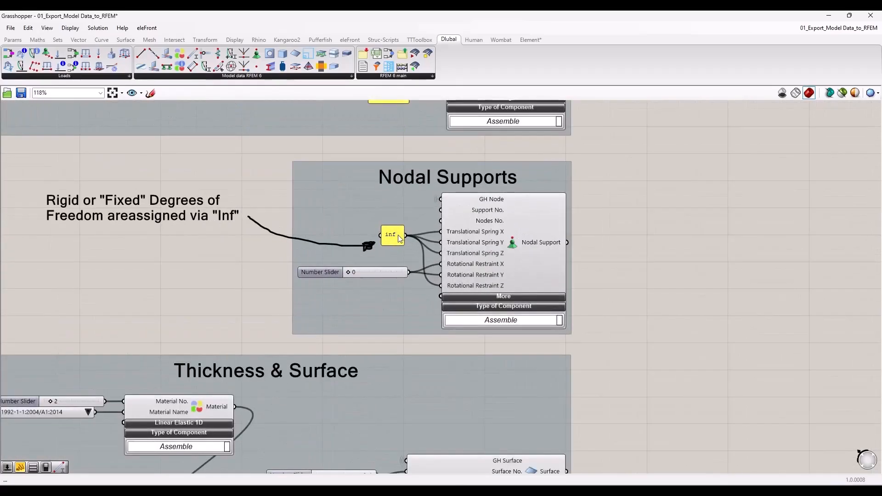
{"action": "left_click", "coordinate": [399, 238]}
{"action": "scroll", "coordinate": [322, 316], "scroll_direction": "down", "scroll_amount": 2}
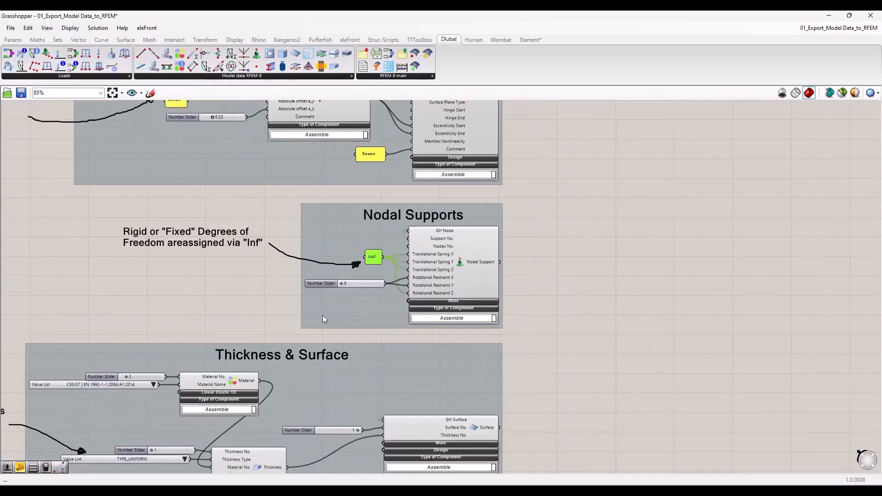
Step: Examine the Export group and the toggles, units list and model name panel connected to the export component
{"action": "right_click_drag", "start_coordinate": [584, 155], "coordinate": [398, 327]}
{"action": "scroll", "coordinate": [404, 320], "scroll_direction": "down", "scroll_amount": 4}
{"action": "right_click_drag", "start_coordinate": [478, 222], "coordinate": [346, 406]}
{"action": "scroll", "coordinate": [360, 240], "scroll_direction": "up", "scroll_amount": 5}
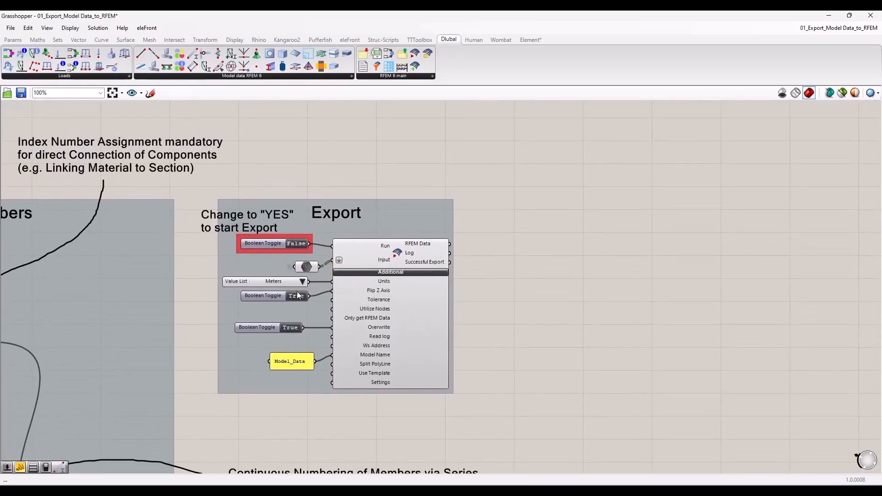
{"action": "scroll", "coordinate": [469, 276], "scroll_direction": "down", "scroll_amount": 5}
{"action": "scroll", "coordinate": [483, 289], "scroll_direction": "down", "scroll_amount": 2}
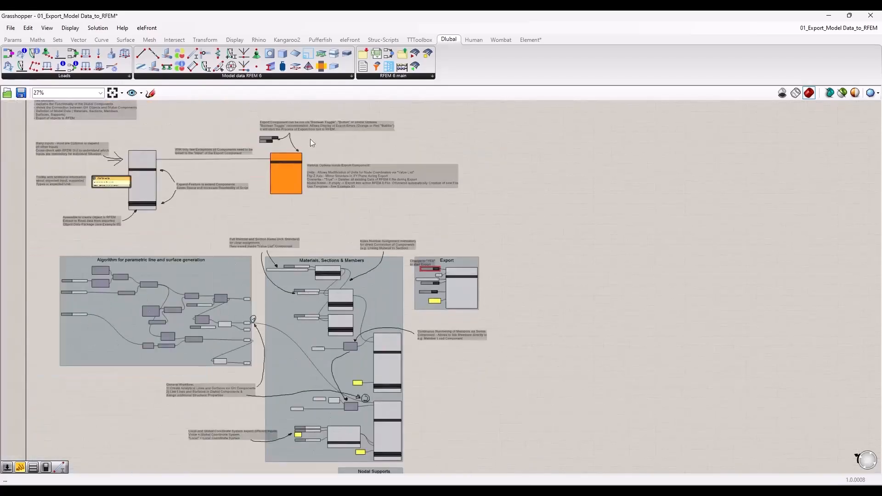
{"action": "scroll", "coordinate": [451, 275], "scroll_direction": "up", "scroll_amount": 7}
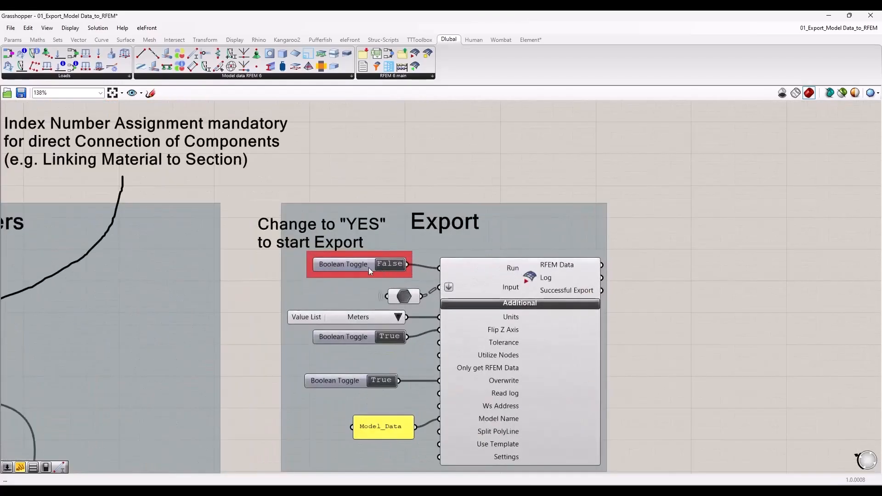
{"action": "right_click_drag", "start_coordinate": [559, 214], "coordinate": [484, 173]}
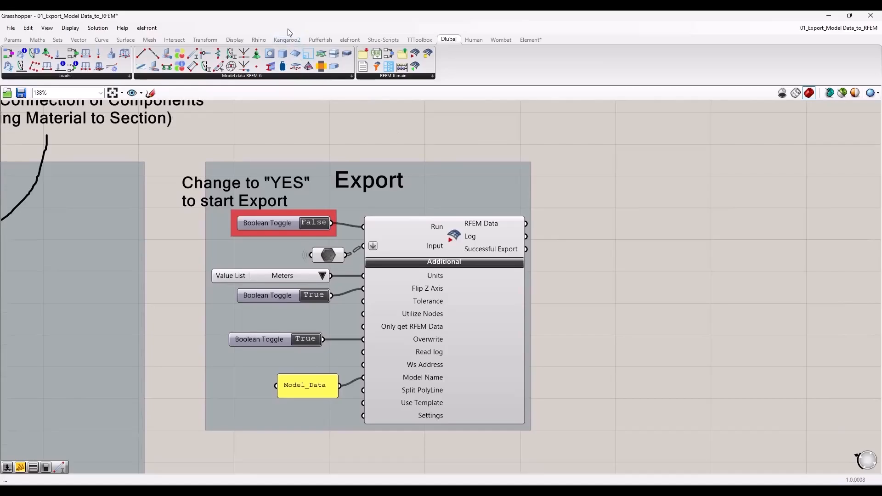
Step: Arrange the Grasshopper window side by side with Dlubal RFEM, keeping the Export group in view
{"action": "left_click_drag", "start_coordinate": [228, 19], "coordinate": [1, 82]}
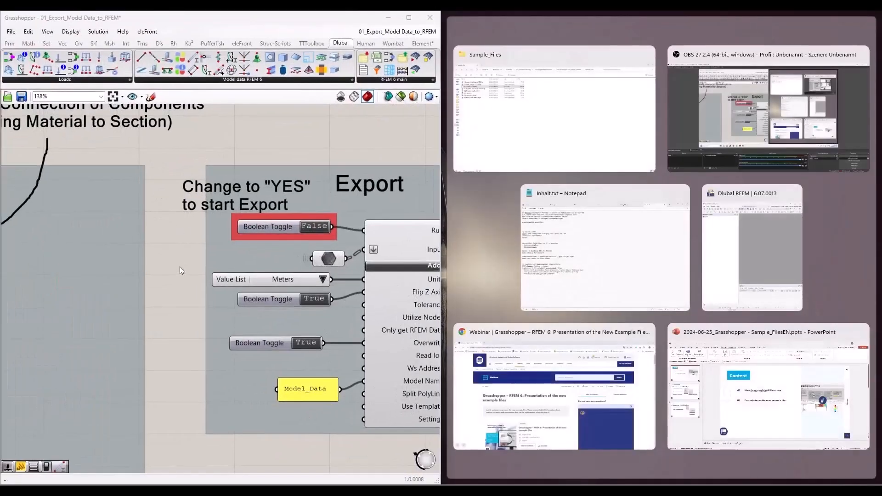
{"action": "left_click", "coordinate": [180, 267]}
{"action": "scroll", "coordinate": [129, 267], "scroll_direction": "down", "scroll_amount": 3}
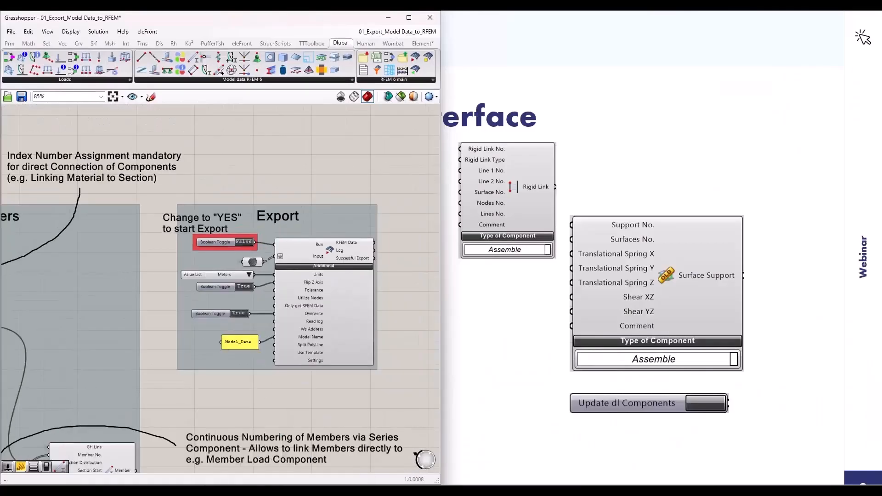
{"action": "left_click", "coordinate": [220, 491]}
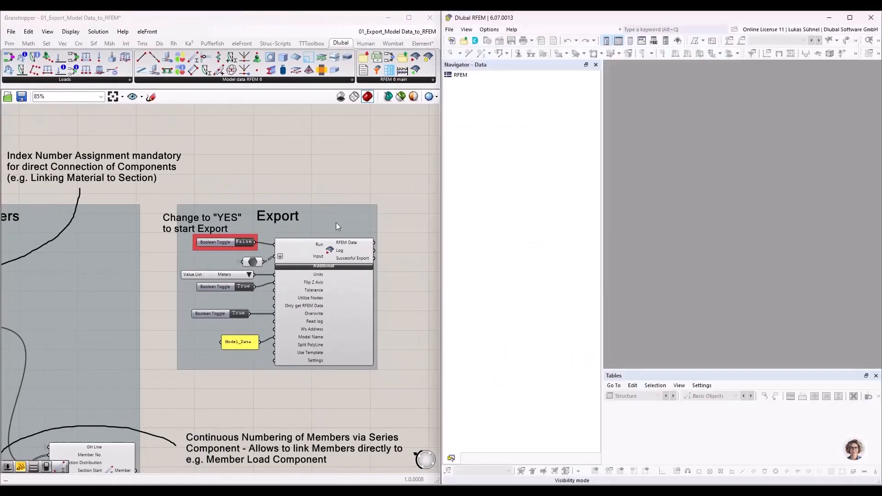
Step: Export the model to RFEM by switching the Export group's Run toggle to True
{"action": "scroll", "coordinate": [314, 261], "scroll_direction": "up", "scroll_amount": 2}
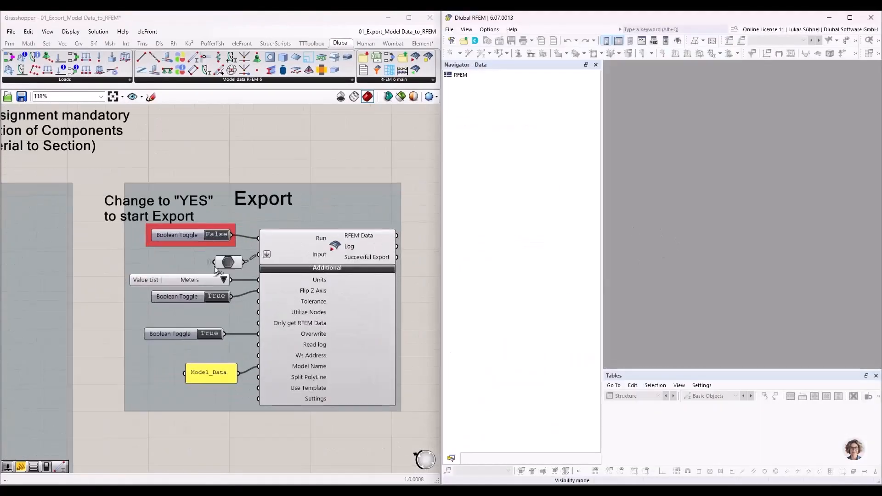
{"action": "left_click", "coordinate": [218, 239]}
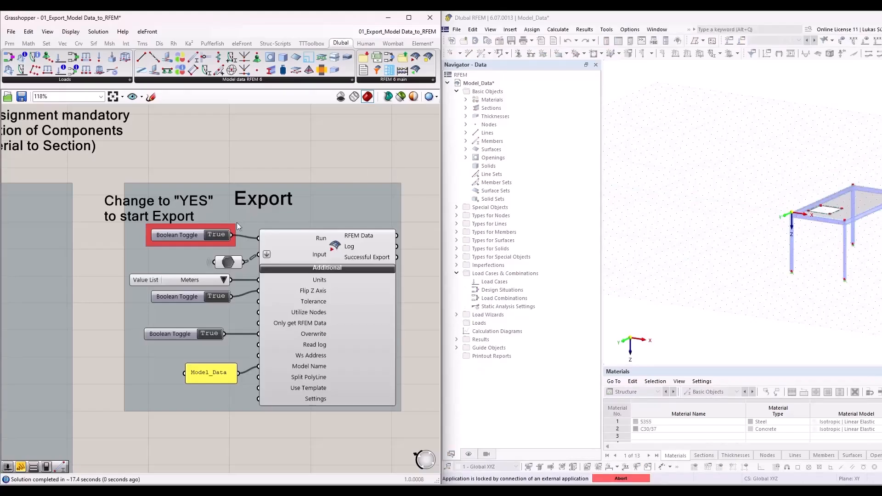
{"action": "double_click", "coordinate": [214, 235]}
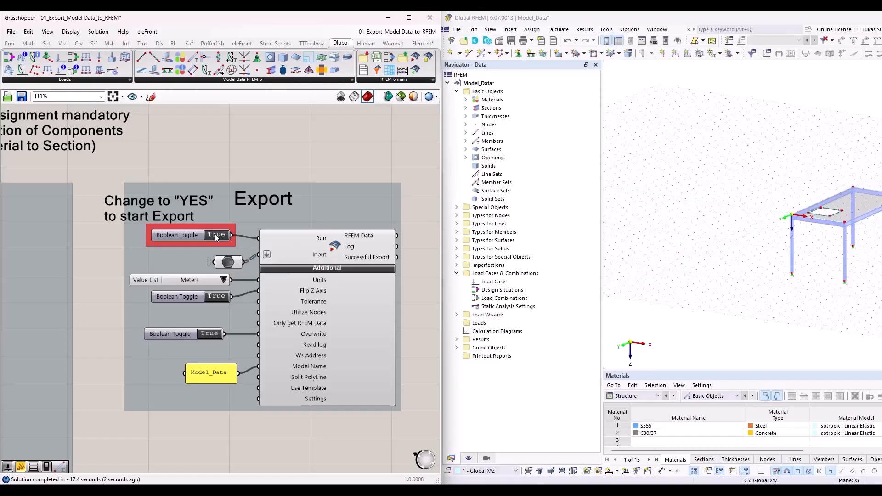
Step: Switch the Export group's Run toggle back to False and review the script's notes on index numbering
{"action": "scroll", "coordinate": [223, 232], "scroll_direction": "up", "scroll_amount": 3}
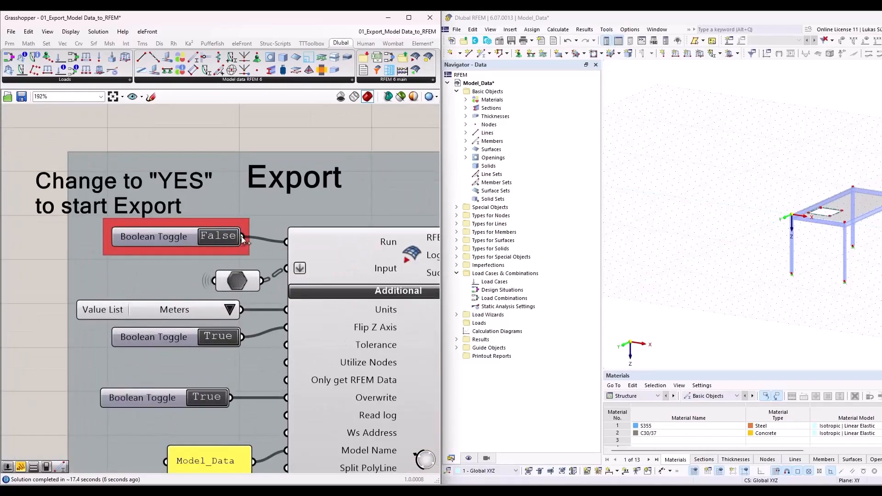
{"action": "scroll", "coordinate": [285, 221], "scroll_direction": "down", "scroll_amount": 8}
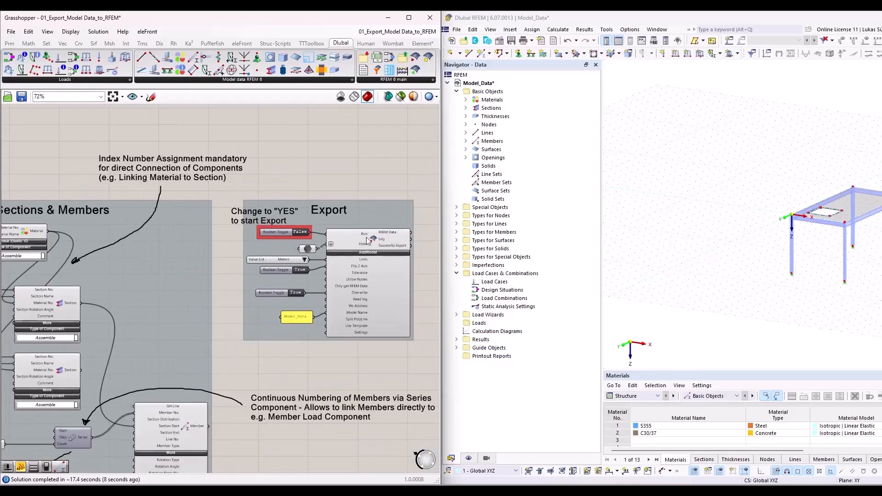
{"action": "scroll", "coordinate": [256, 249], "scroll_direction": "up", "scroll_amount": 3}
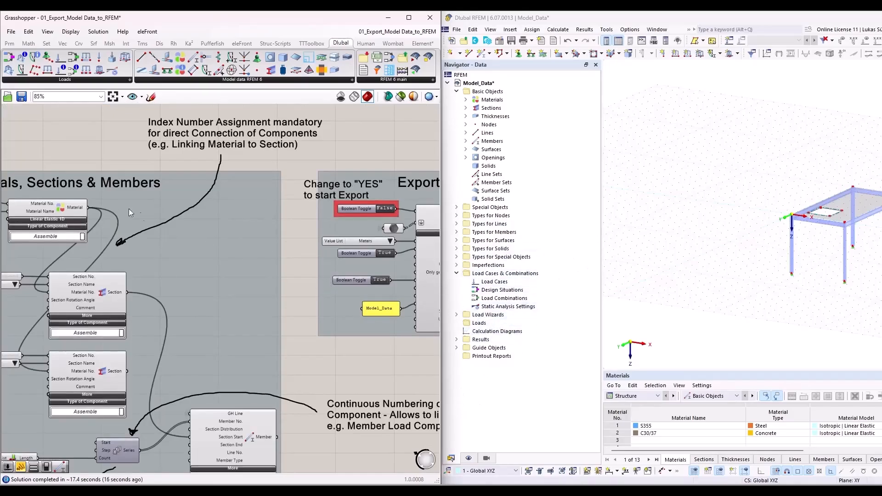
{"action": "right_click_drag", "start_coordinate": [381, 368], "coordinate": [243, 363]}
{"action": "scroll", "coordinate": [192, 204], "scroll_direction": "up", "scroll_amount": 5}
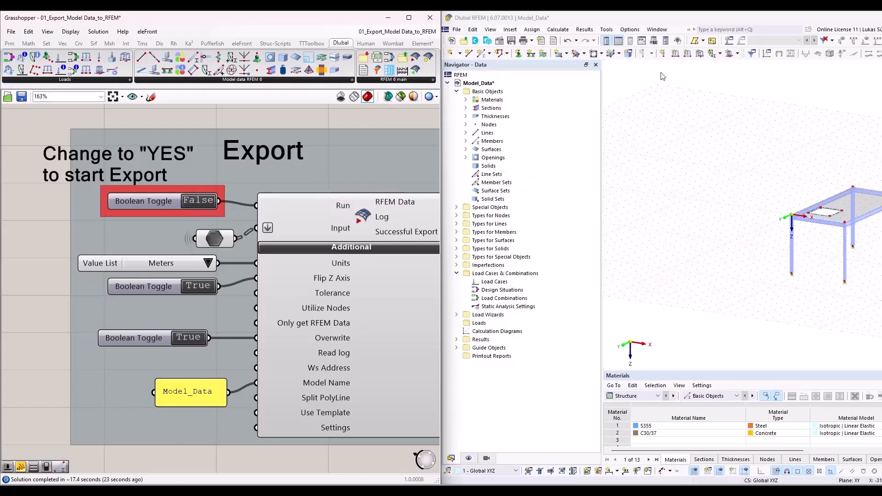
Step: Inspect the exported table frame in RFEM and check the eccentricities assigned to member 7
{"action": "left_click", "coordinate": [726, 257]}
{"action": "scroll", "coordinate": [726, 257], "scroll_direction": "up", "scroll_amount": 2}
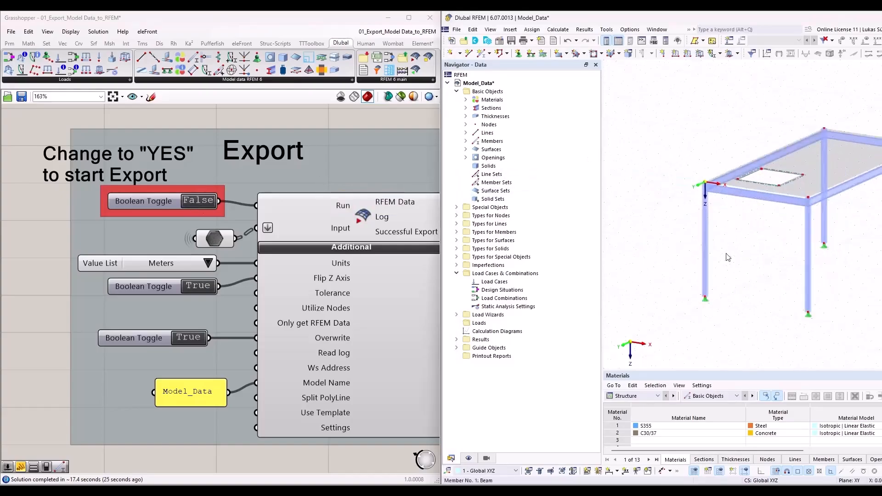
{"action": "middle_click_drag", "start_coordinate": [727, 257], "coordinate": [802, 170]}
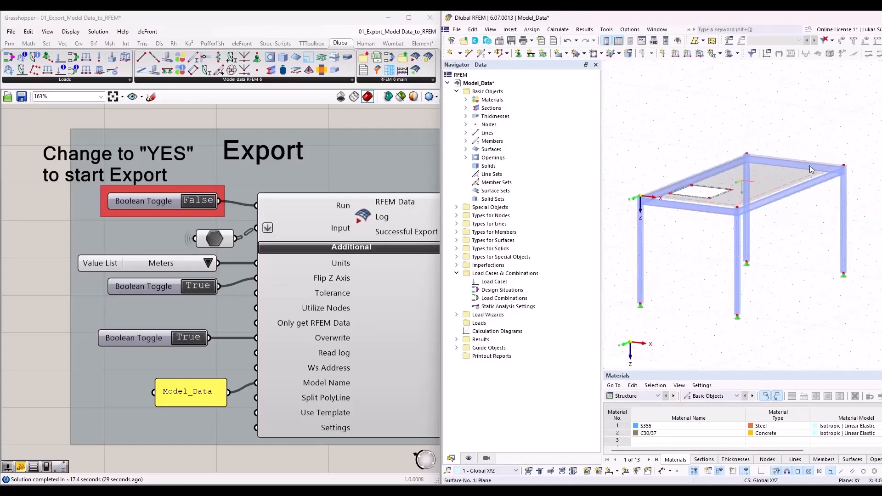
{"action": "double_click", "coordinate": [777, 198]}
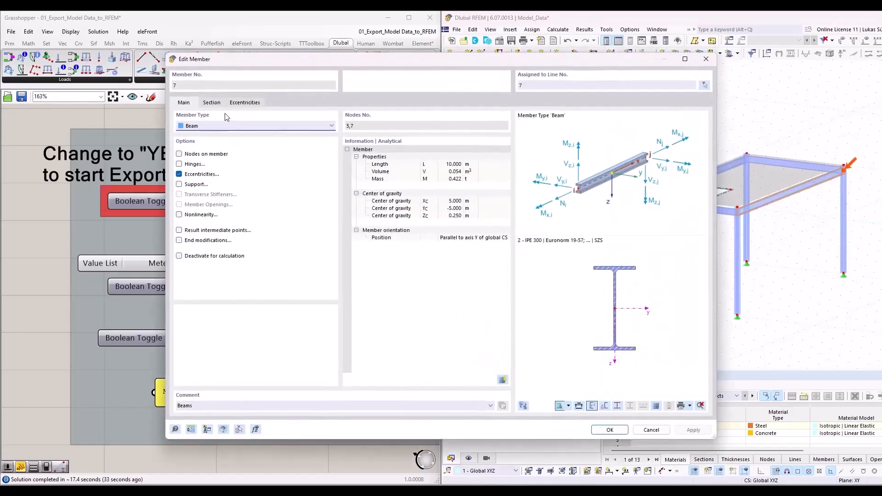
{"action": "left_click", "coordinate": [243, 103]}
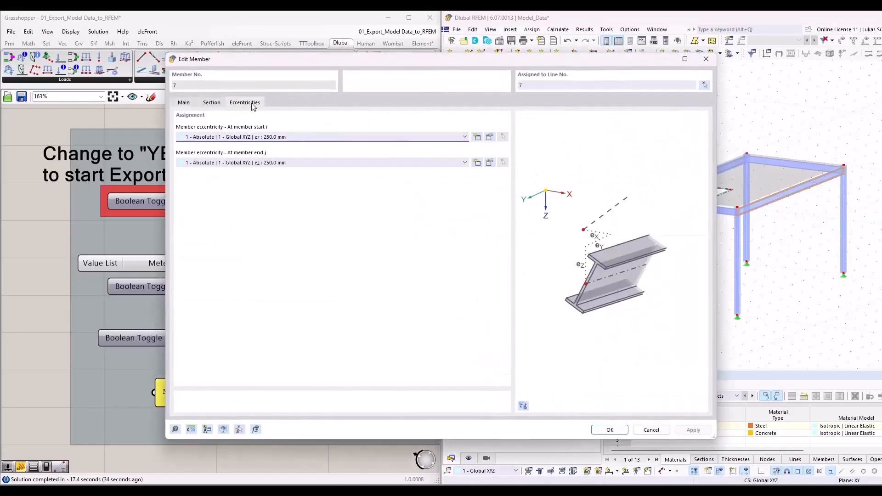
{"action": "left_click", "coordinate": [651, 430]}
Step: Expand the sections and materials in the RFEM model tree and compare them with the exported frame
{"action": "left_click", "coordinate": [466, 107]}
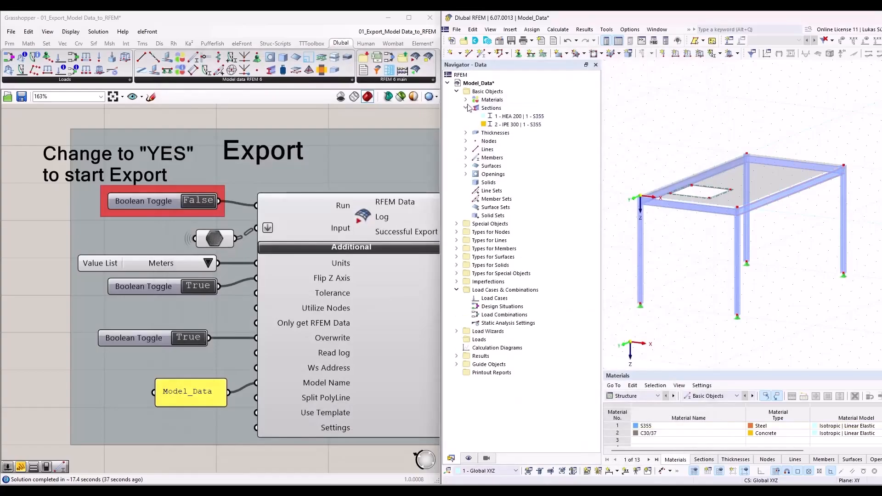
{"action": "left_click", "coordinate": [466, 99]}
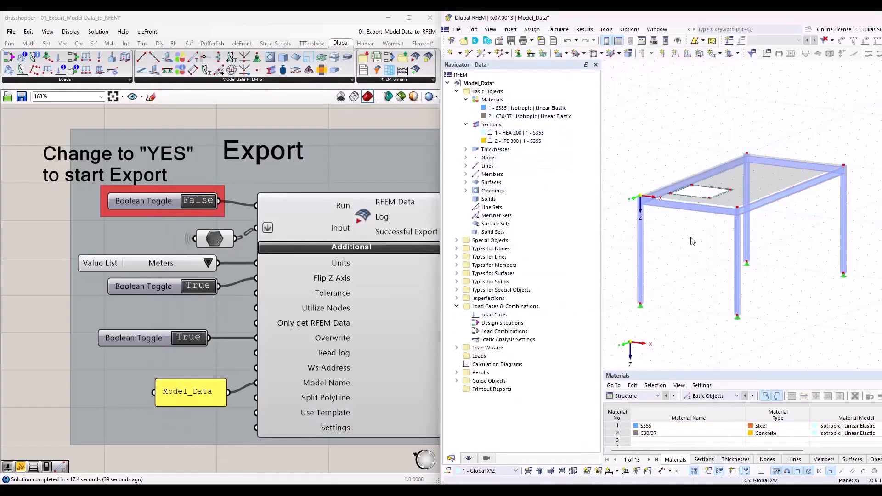
{"action": "scroll", "coordinate": [636, 308], "scroll_direction": "up", "scroll_amount": 6}
{"action": "scroll", "coordinate": [663, 307], "scroll_direction": "down", "scroll_amount": 7}
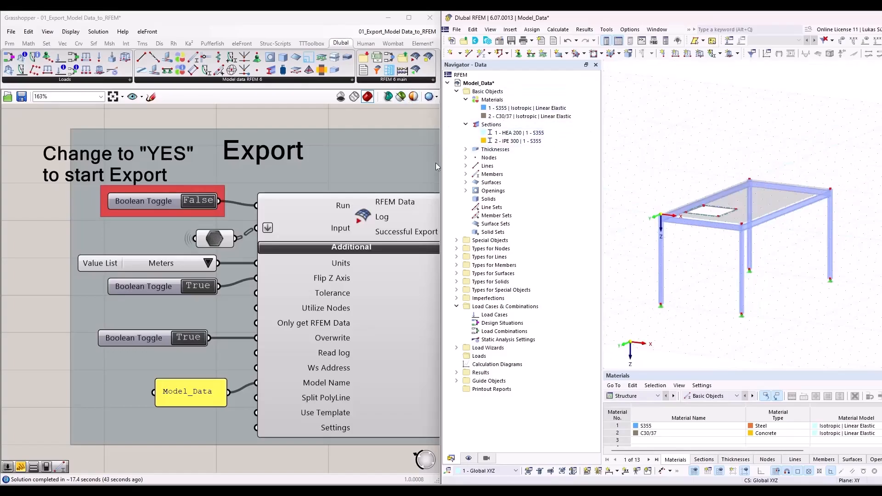
Step: Narrow the RFEM window slightly and close the 01_Export_Model Data_to_RFEM script without saving its changes
{"action": "mouse_move", "coordinate": [440, 167]}
{"action": "left_click_drag", "start_coordinate": [440, 166], "coordinate": [450, 166]}
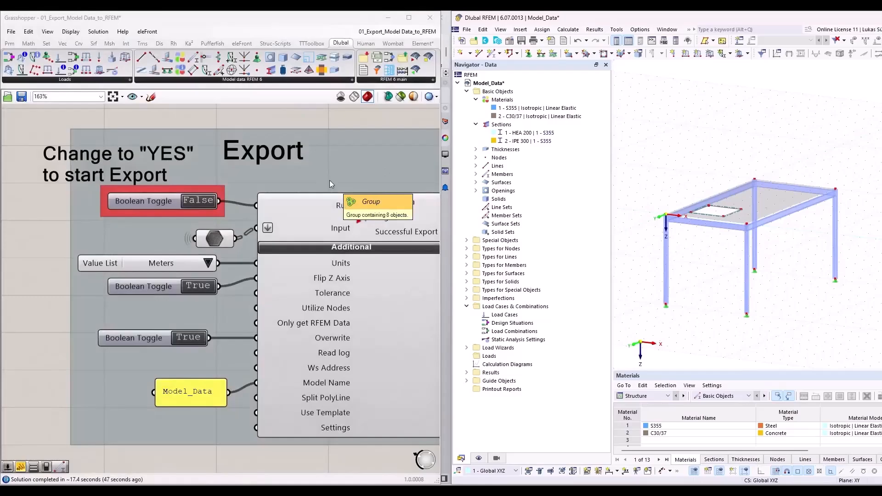
{"action": "scroll", "coordinate": [329, 180], "scroll_direction": "down", "scroll_amount": 5}
{"action": "scroll", "coordinate": [345, 197], "scroll_direction": "down", "scroll_amount": 3}
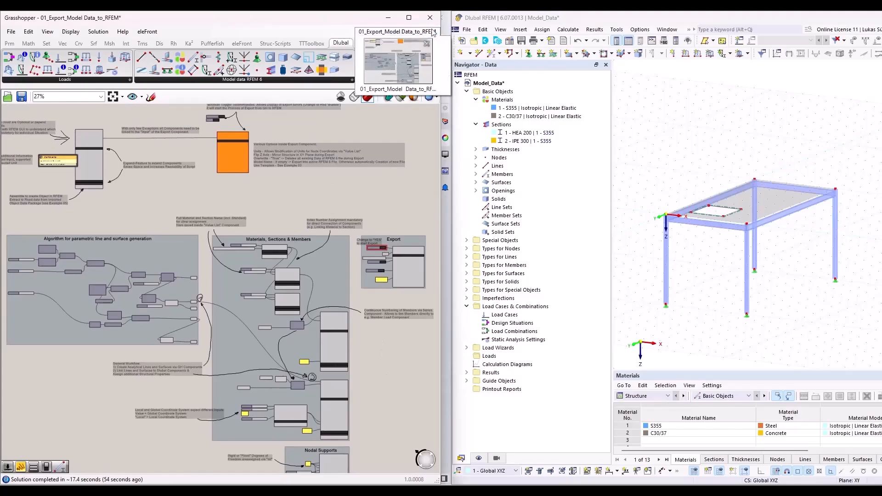
{"action": "left_click", "coordinate": [425, 45]}
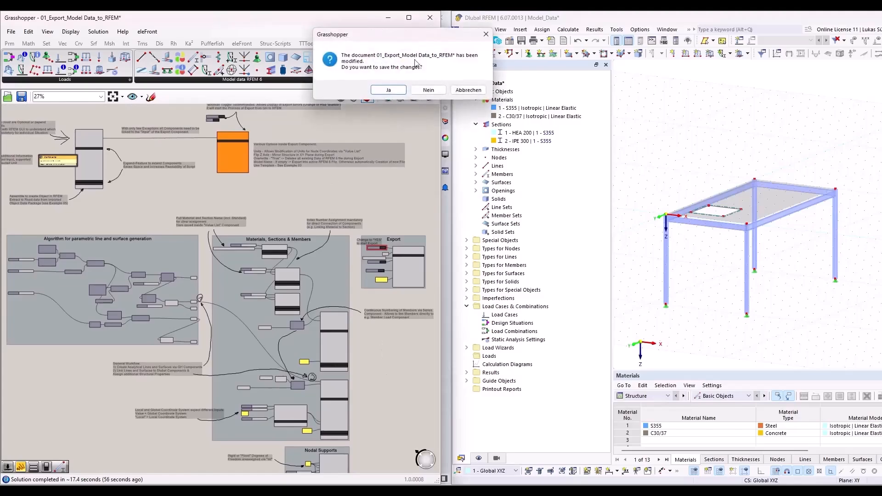
{"action": "left_click", "coordinate": [423, 92]}
Step: Fit the RFEM window into the space beside Grasshopper and close the Model_Data model
{"action": "left_click_drag", "start_coordinate": [844, 21], "coordinate": [880, 14]}
{"action": "left_click", "coordinate": [801, 34]}
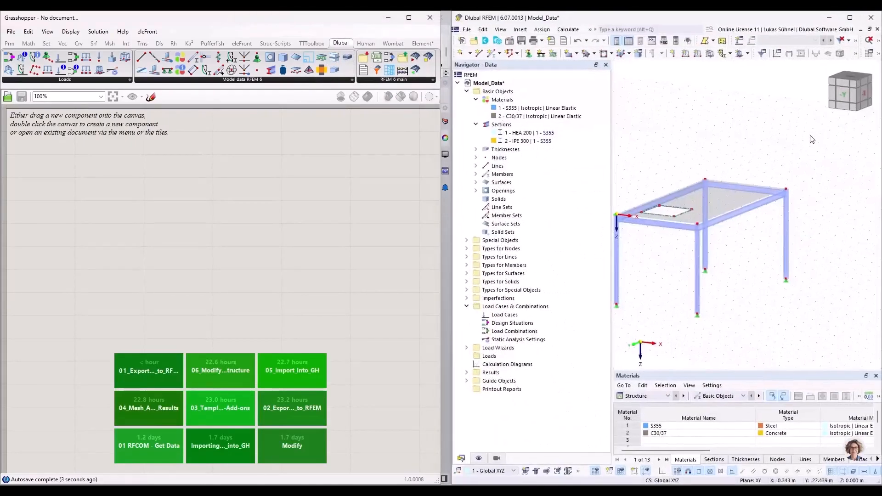
{"action": "left_click", "coordinate": [877, 29]}
{"action": "left_click", "coordinate": [707, 292]}
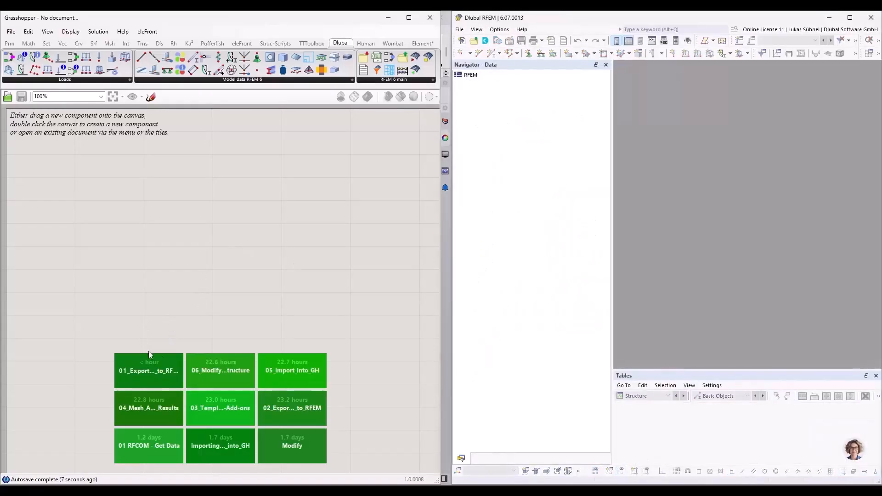
Step: Open the 02_Export_Loading_to_RFEM example script in Grasshopper, survey its groups and maximize the window
{"action": "left_click", "coordinate": [307, 412]}
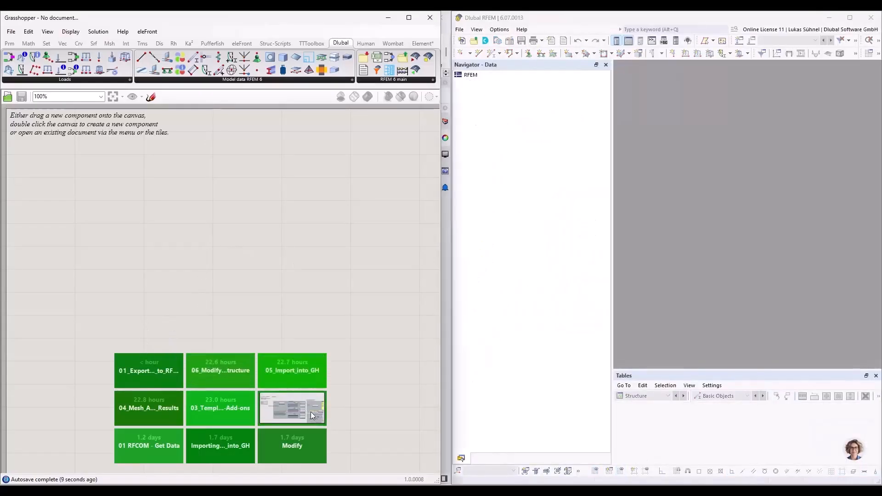
{"action": "left_click", "coordinate": [307, 410]}
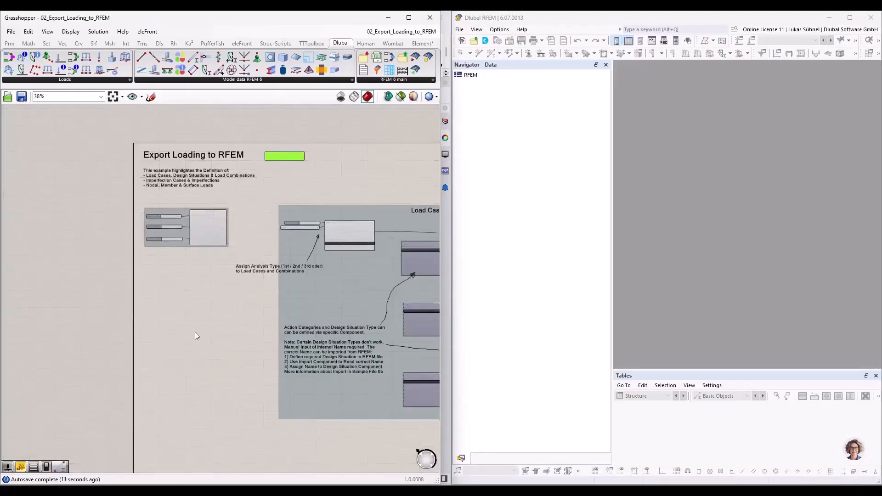
{"action": "scroll", "coordinate": [123, 307], "scroll_direction": "down", "scroll_amount": 2}
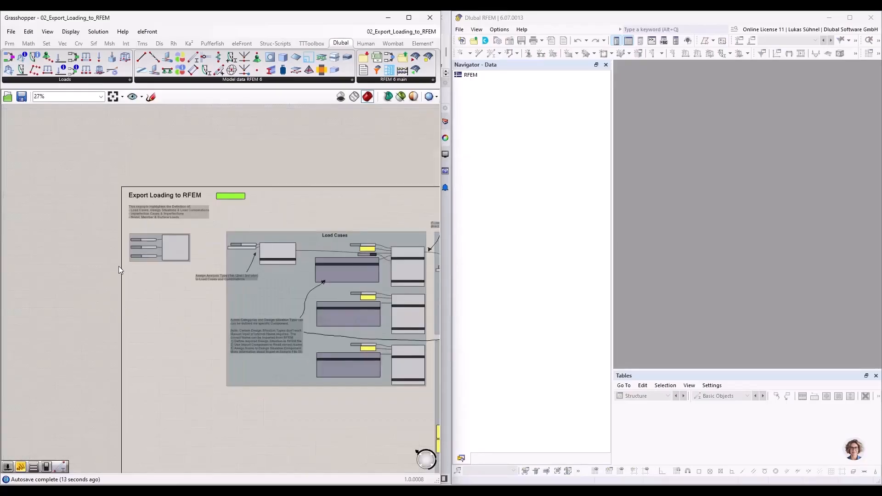
{"action": "scroll", "coordinate": [118, 266], "scroll_direction": "down", "scroll_amount": 2}
{"action": "scroll", "coordinate": [114, 210], "scroll_direction": "down", "scroll_amount": 3}
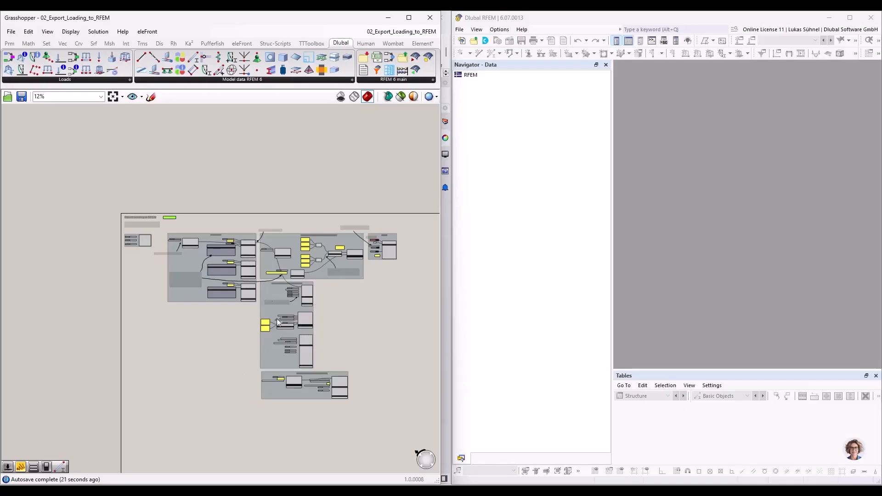
{"action": "scroll", "coordinate": [376, 348], "scroll_direction": "up", "scroll_amount": 3}
{"action": "right_click_drag", "start_coordinate": [309, 288], "coordinate": [354, 312]}
{"action": "left_click", "coordinate": [409, 18]}
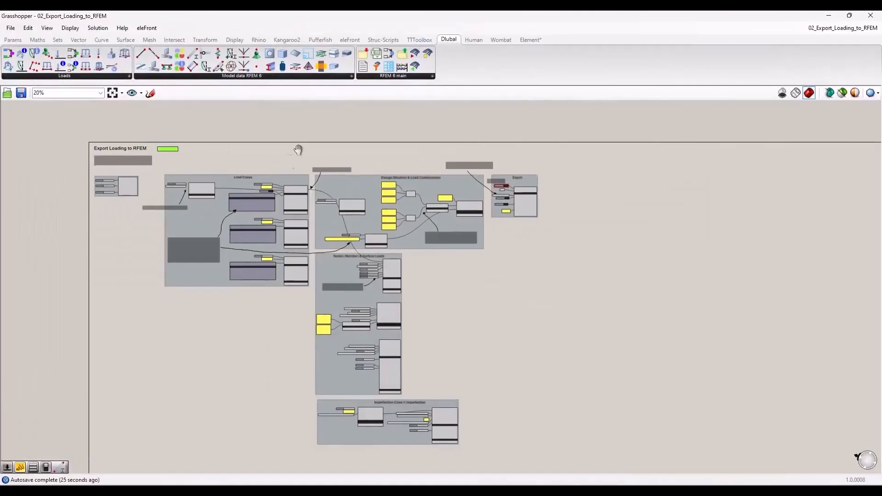
Step: Examine the Load Cases group with its static analysis settings, action categories and design situation types
{"action": "scroll", "coordinate": [170, 164], "scroll_direction": "up", "scroll_amount": 4}
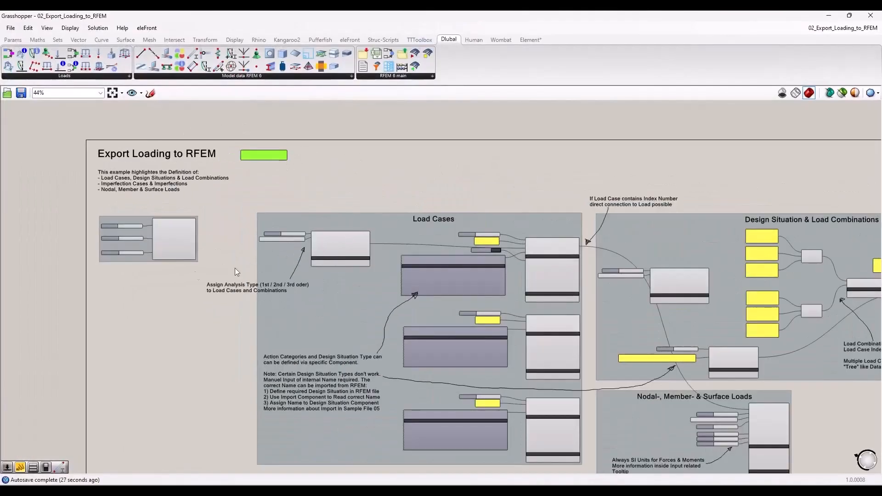
{"action": "right_click_drag", "start_coordinate": [235, 268], "coordinate": [102, 247]}
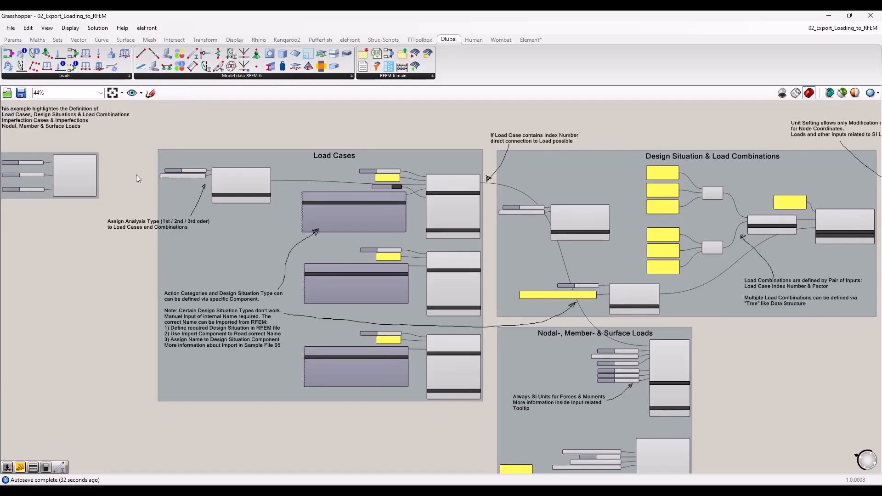
{"action": "right_click_drag", "start_coordinate": [218, 136], "coordinate": [245, 203]}
{"action": "scroll", "coordinate": [426, 352], "scroll_direction": "up", "scroll_amount": 3}
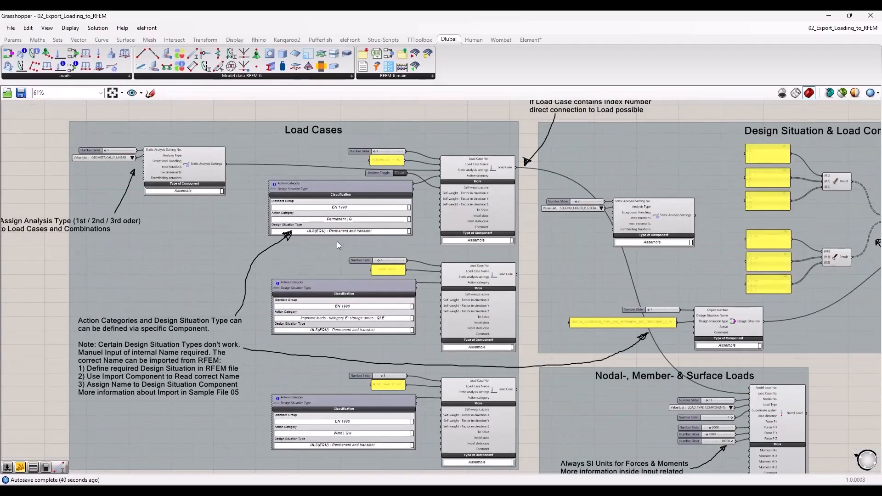
Step: Examine how the Design Situation & Load Combinations group pairs load case numbers with factors and links to the export
{"action": "right_click_drag", "start_coordinate": [850, 370], "coordinate": [457, 391]}
{"action": "scroll", "coordinate": [528, 282], "scroll_direction": "up", "scroll_amount": 2}
{"action": "scroll", "coordinate": [424, 189], "scroll_direction": "down", "scroll_amount": 1}
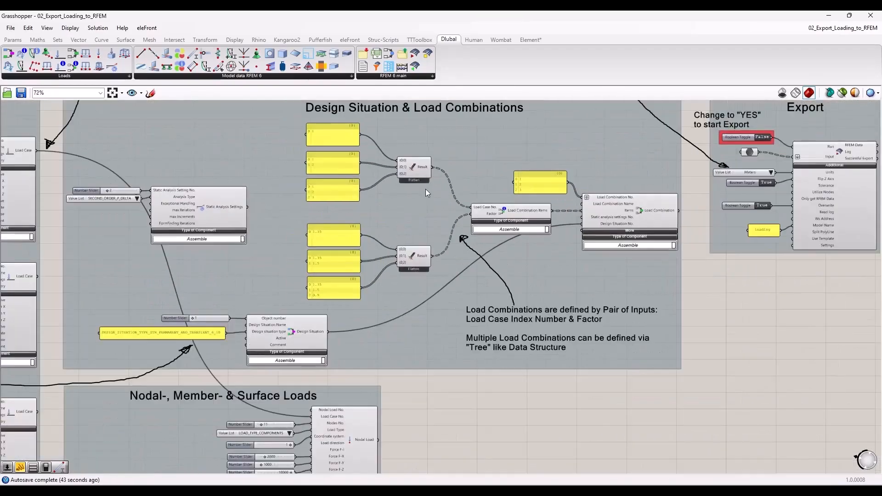
{"action": "right_click_drag", "start_coordinate": [454, 134], "coordinate": [455, 173]}
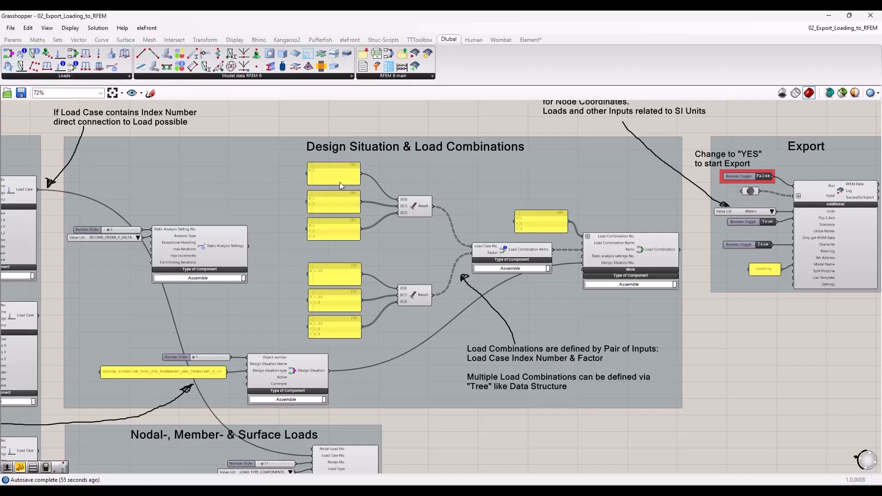
{"action": "scroll", "coordinate": [340, 182], "scroll_direction": "down", "scroll_amount": 2}
{"action": "left_click", "coordinate": [623, 242]}
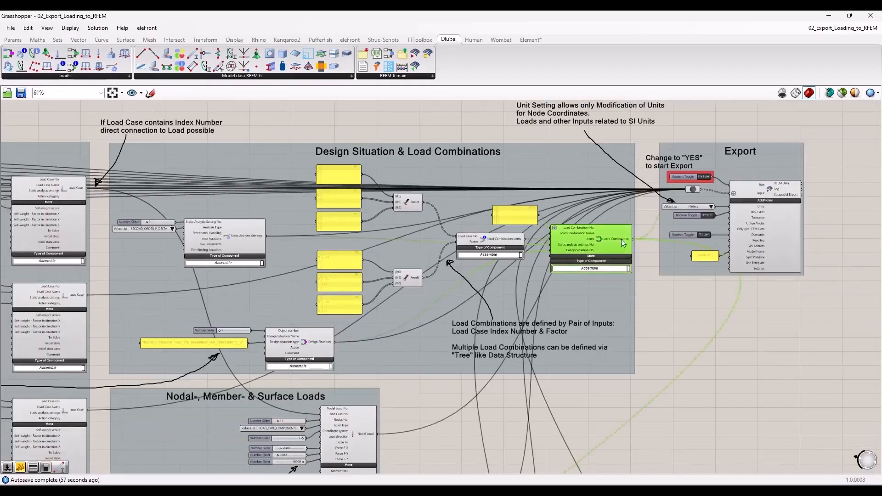
{"action": "left_click", "coordinate": [660, 366]}
Step: Examine the Nodal Load, Free Polygon Load and Member Load components and their inputs in the loads group
{"action": "right_click_drag", "start_coordinate": [462, 434], "coordinate": [489, 161]}
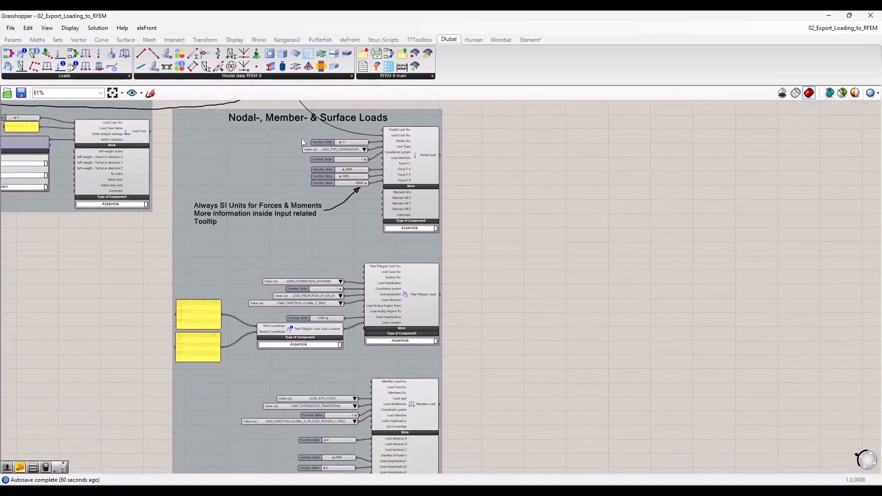
{"action": "left_click", "coordinate": [420, 142]}
{"action": "left_click", "coordinate": [462, 186]}
{"action": "right_click_drag", "start_coordinate": [490, 128], "coordinate": [480, 145]}
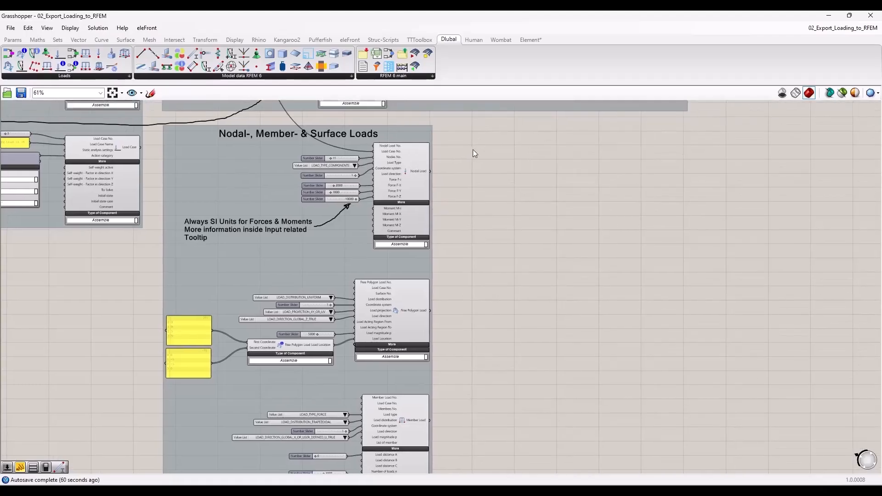
{"action": "scroll", "coordinate": [491, 188], "scroll_direction": "up", "scroll_amount": 1}
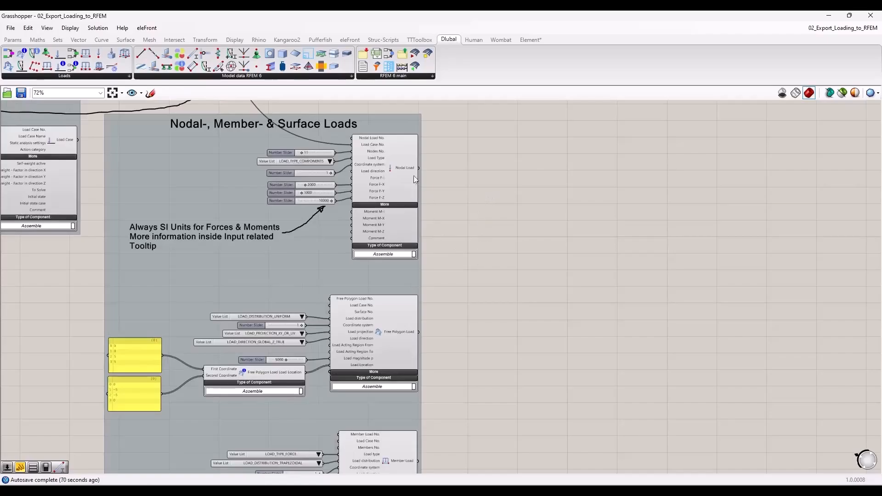
{"action": "left_click", "coordinate": [393, 177]}
{"action": "right_click_drag", "start_coordinate": [392, 311], "coordinate": [374, 227]}
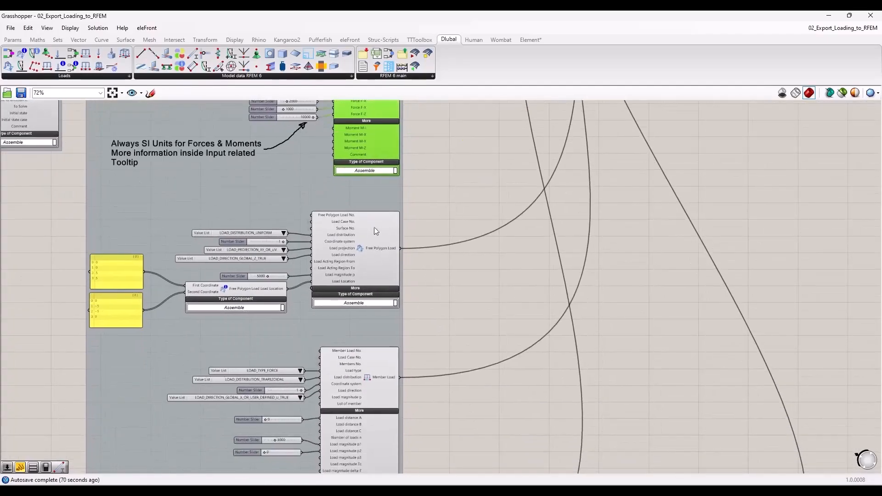
{"action": "left_click", "coordinate": [462, 307]}
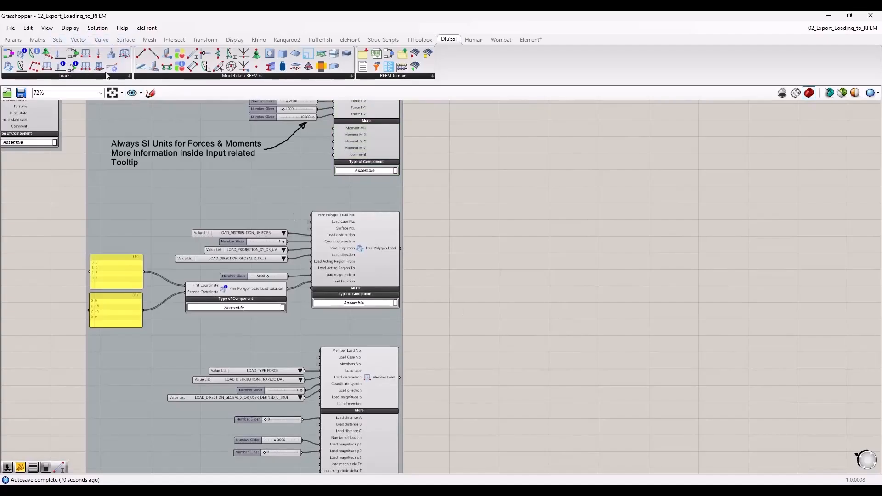
{"action": "scroll", "coordinate": [423, 288], "scroll_direction": "down", "scroll_amount": 1}
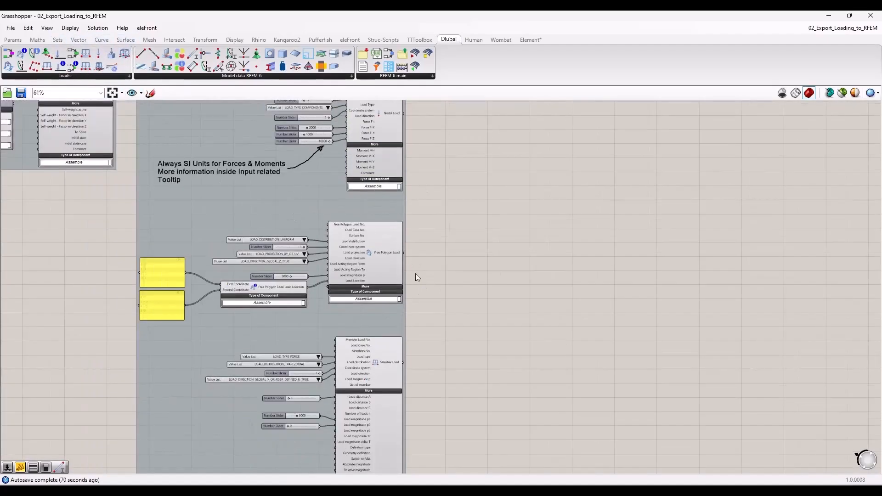
Step: Examine the Imperfection Case and Member Imperfection components and the inputs feeding them
{"action": "right_click_drag", "start_coordinate": [458, 370], "coordinate": [476, 439]}
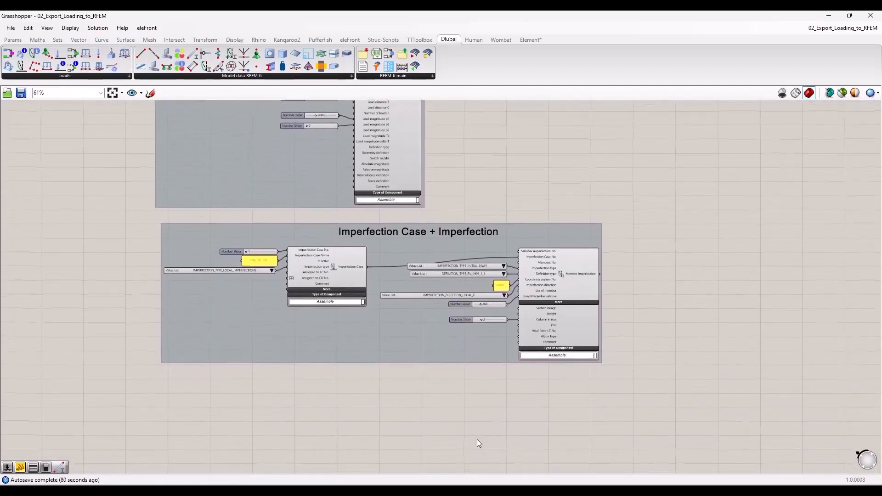
{"action": "scroll", "coordinate": [377, 363], "scroll_direction": "up", "scroll_amount": 1}
{"action": "scroll", "coordinate": [371, 369], "scroll_direction": "up", "scroll_amount": 1}
{"action": "right_click_drag", "start_coordinate": [371, 368], "coordinate": [341, 403]}
{"action": "scroll", "coordinate": [349, 389], "scroll_direction": "down", "scroll_amount": 1}
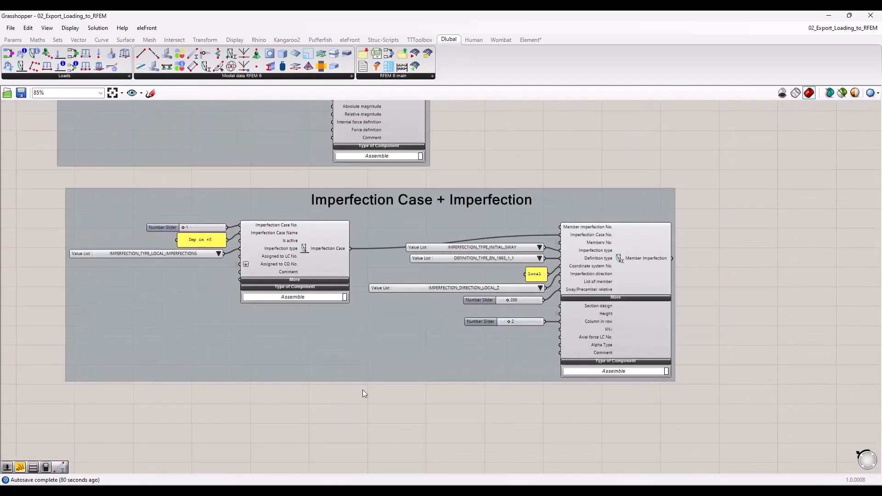
Step: Review the imperfection type, definition type, direction and sway inputs connected to the Member Imperfection component
{"action": "scroll", "coordinate": [318, 388], "scroll_direction": "up", "scroll_amount": 1}
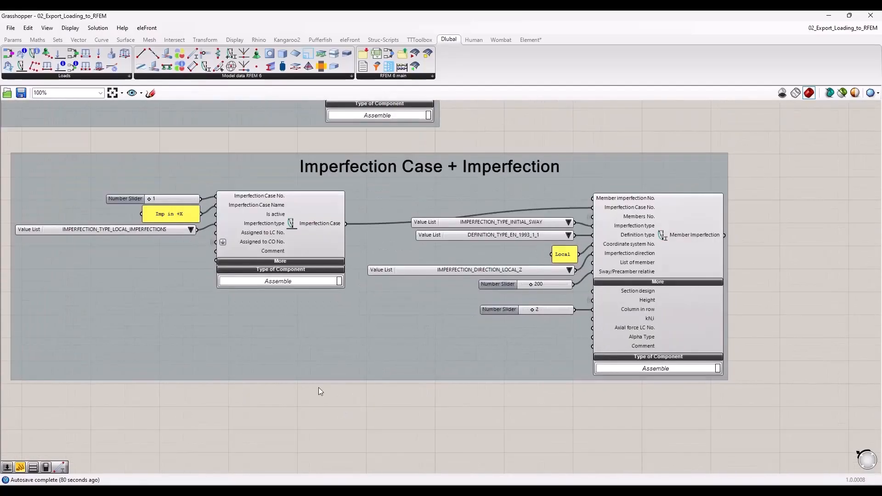
{"action": "left_click", "coordinate": [683, 236]}
{"action": "left_click", "coordinate": [423, 400]}
{"action": "scroll", "coordinate": [438, 341], "scroll_direction": "down", "scroll_amount": 1}
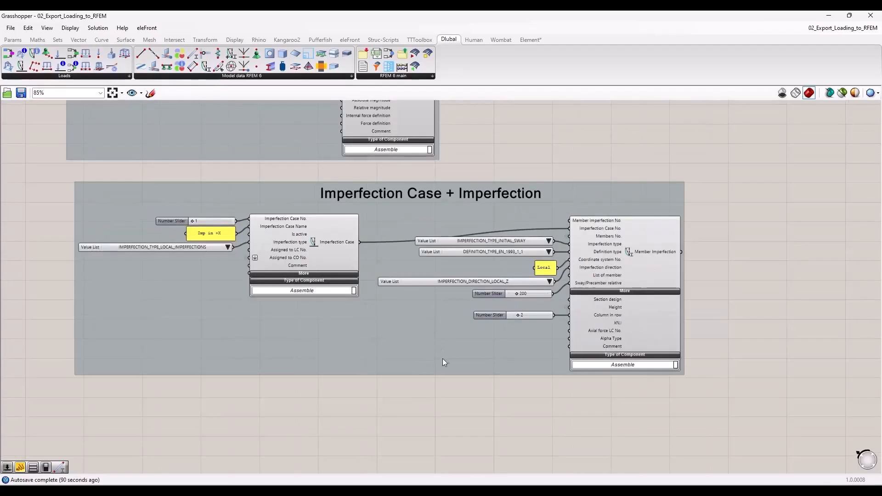
{"action": "scroll", "coordinate": [444, 357], "scroll_direction": "up", "scroll_amount": 1}
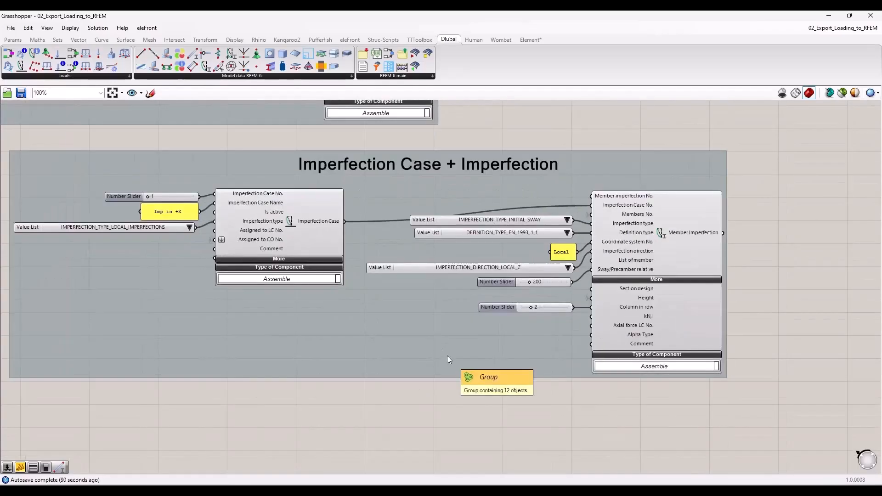
{"action": "scroll", "coordinate": [447, 360], "scroll_direction": "down", "scroll_amount": 1}
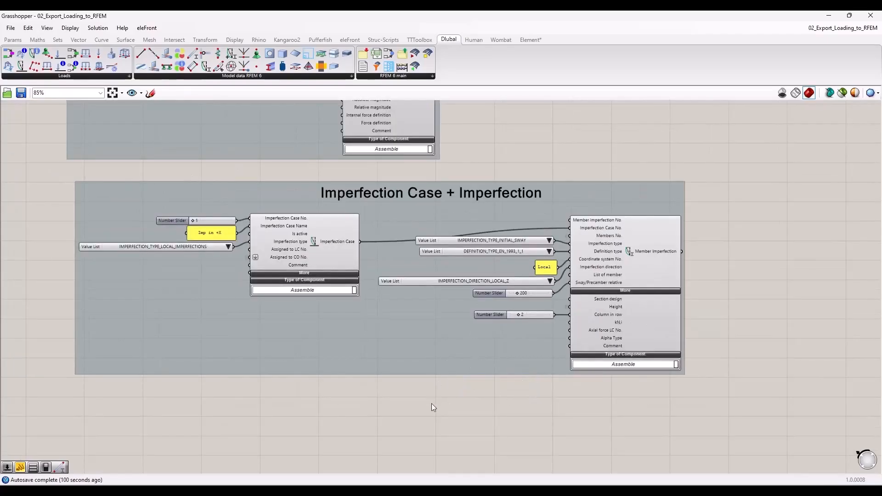
Step: Review the overall script layout, starting from the cluster driven by the surface width, surface length and column height sliders
{"action": "scroll", "coordinate": [422, 420], "scroll_direction": "down", "scroll_amount": 8}
{"action": "right_click_drag", "start_coordinate": [195, 290], "coordinate": [259, 399]}
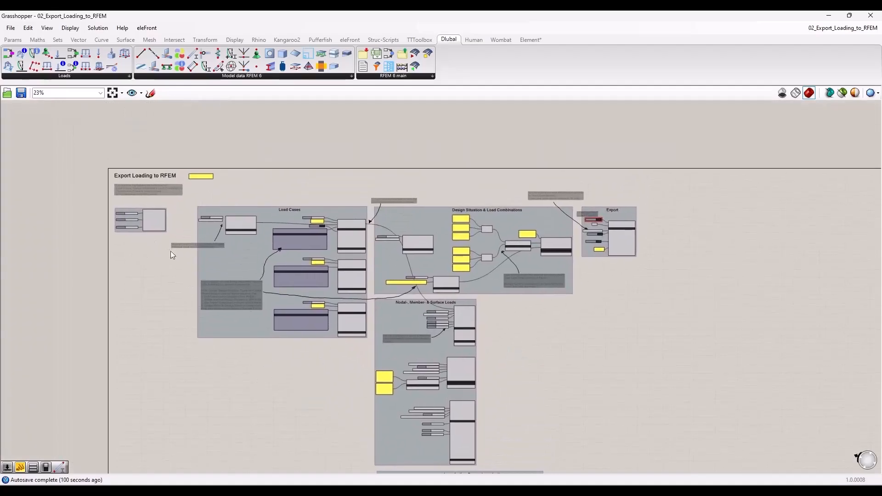
{"action": "scroll", "coordinate": [166, 253], "scroll_direction": "up", "scroll_amount": 4}
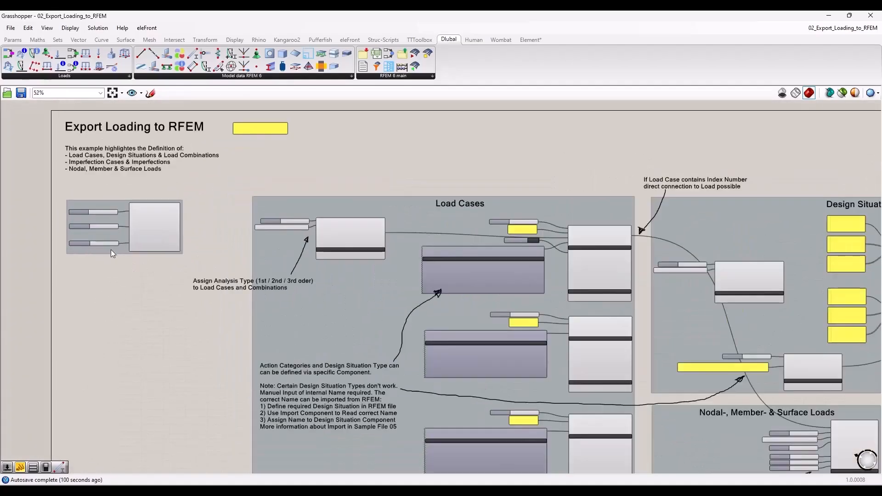
{"action": "scroll", "coordinate": [111, 251], "scroll_direction": "up", "scroll_amount": 3}
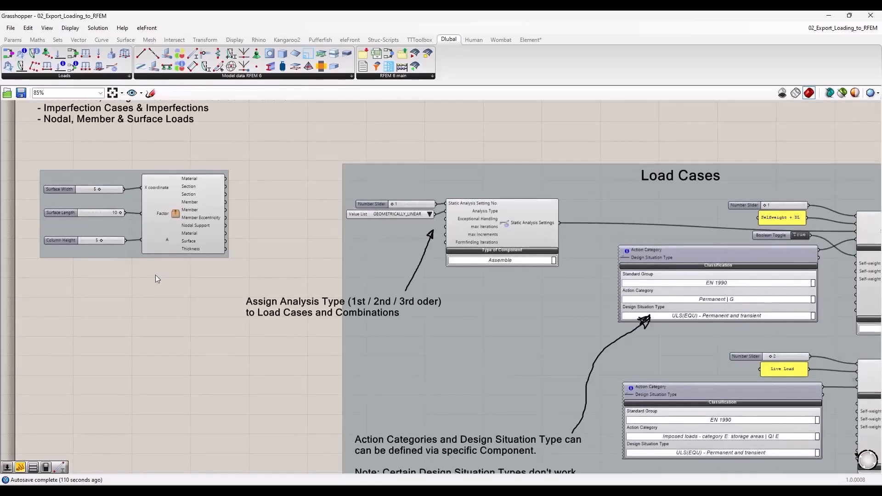
{"action": "scroll", "coordinate": [155, 275], "scroll_direction": "down", "scroll_amount": 3}
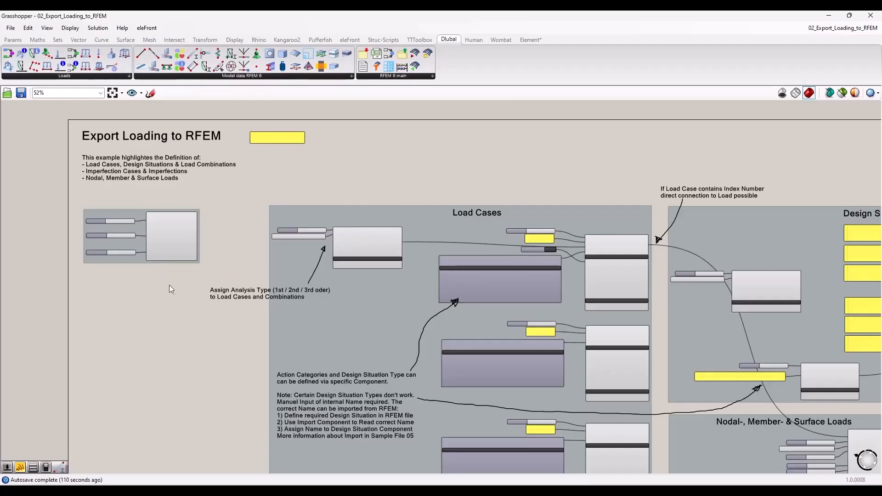
{"action": "scroll", "coordinate": [163, 290], "scroll_direction": "down", "scroll_amount": 2}
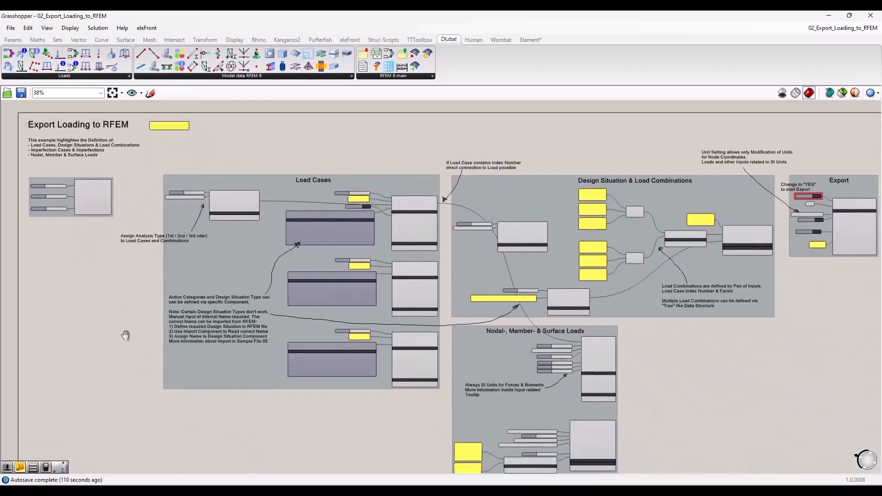
{"action": "right_click_drag", "start_coordinate": [125, 335], "coordinate": [95, 307]}
{"action": "scroll", "coordinate": [95, 307], "scroll_direction": "down", "scroll_amount": 1}
{"action": "left_click_drag", "start_coordinate": [113, 145], "coordinate": [181, 154]}
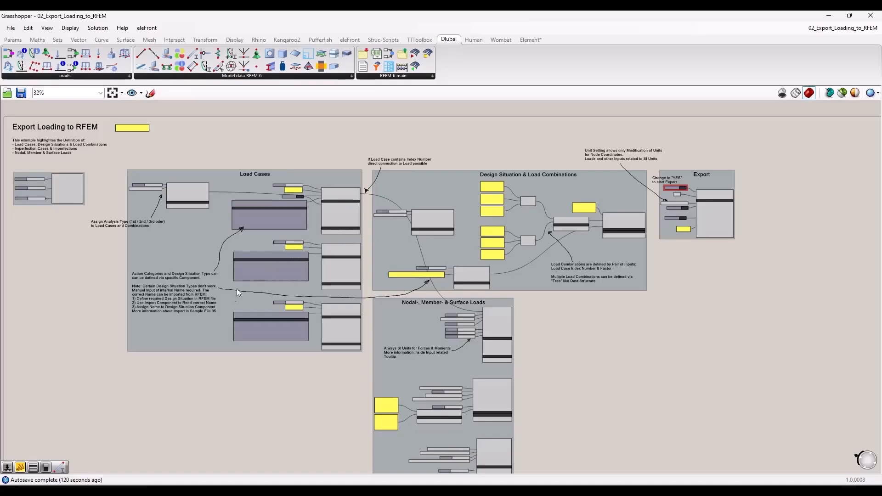
Step: Open the model cluster, inspect its geometry, section, member and support components, and return to the 02_Export_Loading_to_RFEM definition
{"action": "right_click_drag", "start_coordinate": [56, 190], "coordinate": [181, 229]}
{"action": "scroll", "coordinate": [63, 182], "scroll_direction": "up", "scroll_amount": 6}
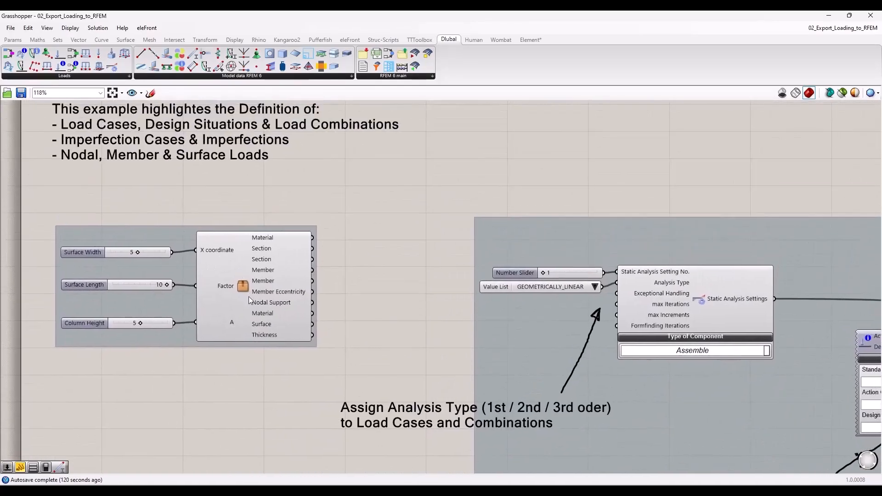
{"action": "mouse_move", "coordinate": [245, 284]}
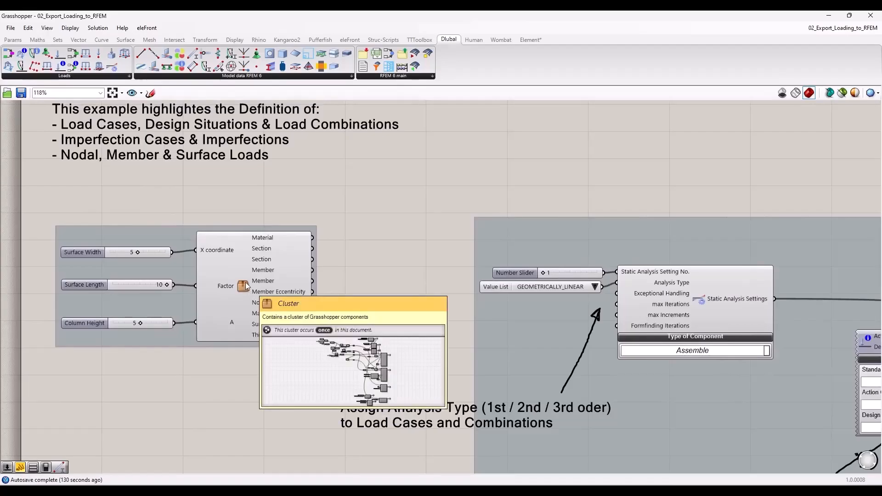
{"action": "double_click", "coordinate": [245, 283]}
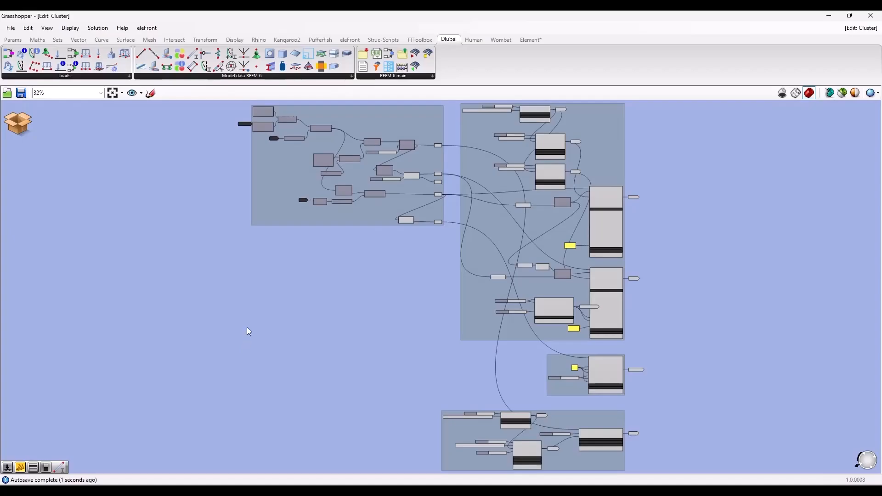
{"action": "scroll", "coordinate": [469, 125], "scroll_direction": "up", "scroll_amount": 4}
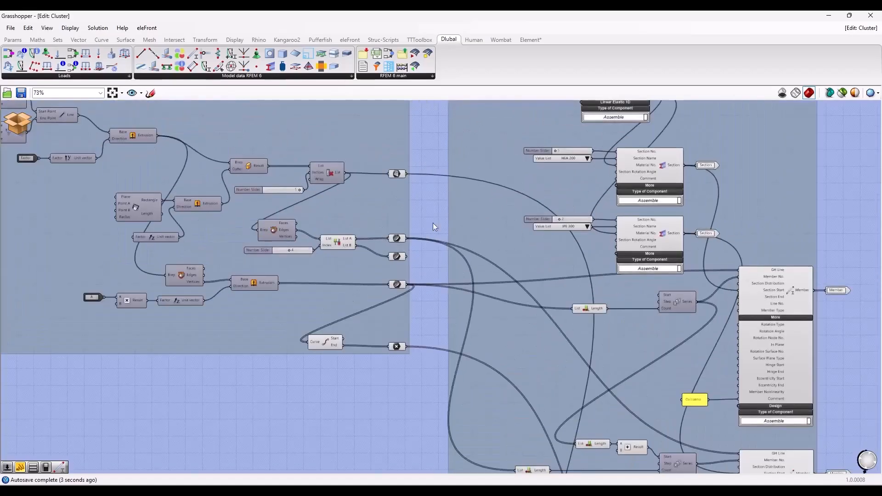
{"action": "scroll", "coordinate": [394, 243], "scroll_direction": "down", "scroll_amount": 1}
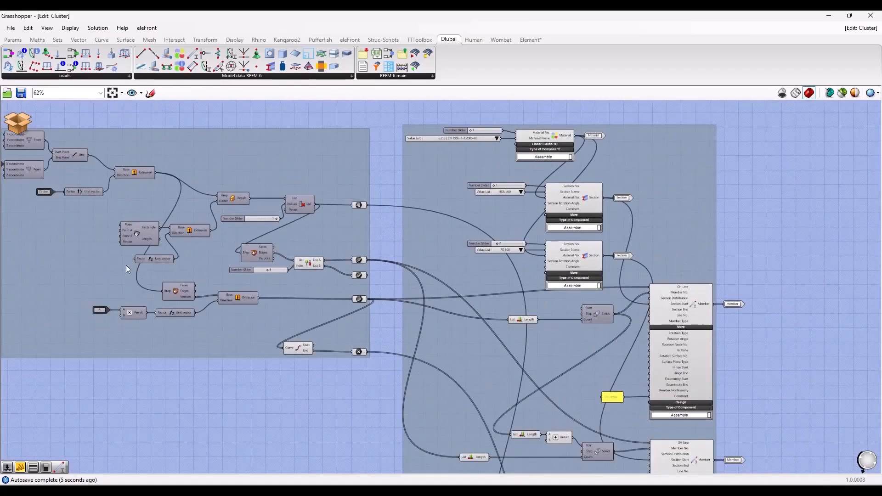
{"action": "right_click_drag", "start_coordinate": [350, 413], "coordinate": [207, 117]}
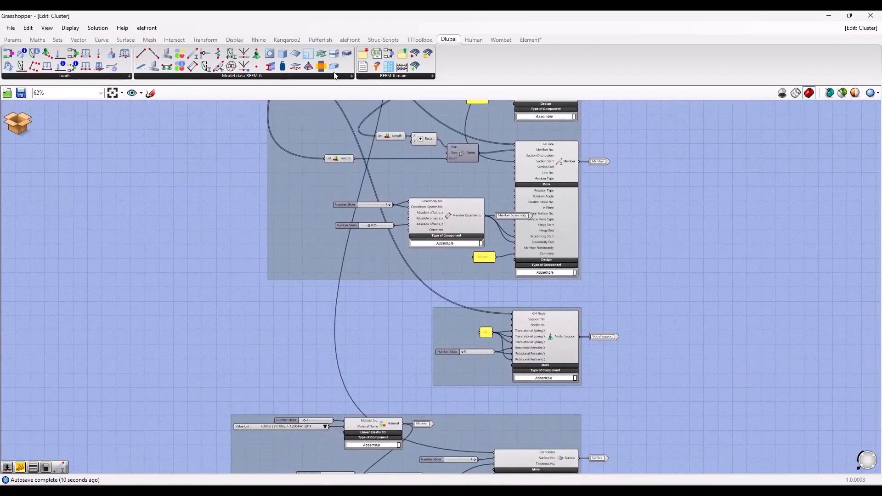
{"action": "mouse_move", "coordinate": [860, 28]}
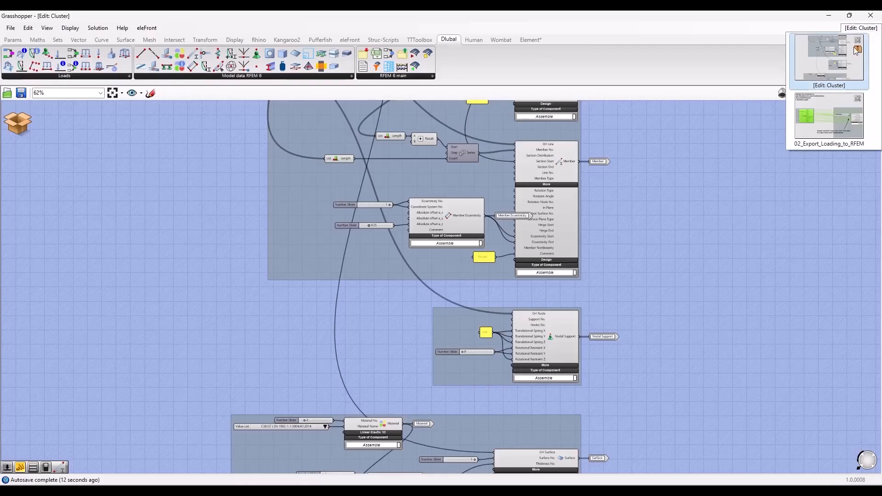
{"action": "left_click", "coordinate": [833, 118]}
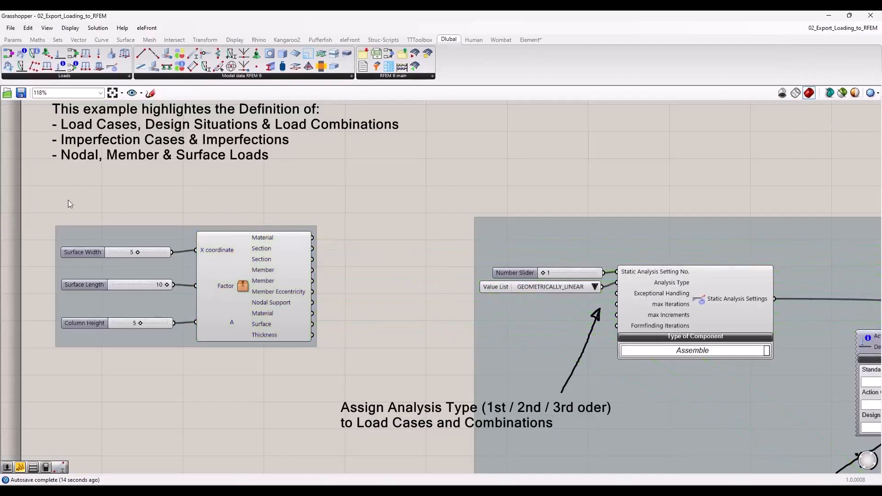
Step: Examine the Selfweight + DL load case inputs and trace which load cases receive the geometrically linear static analysis settings
{"action": "scroll", "coordinate": [60, 206], "scroll_direction": "down", "scroll_amount": 4}
{"action": "scroll", "coordinate": [190, 272], "scroll_direction": "up", "scroll_amount": 4}
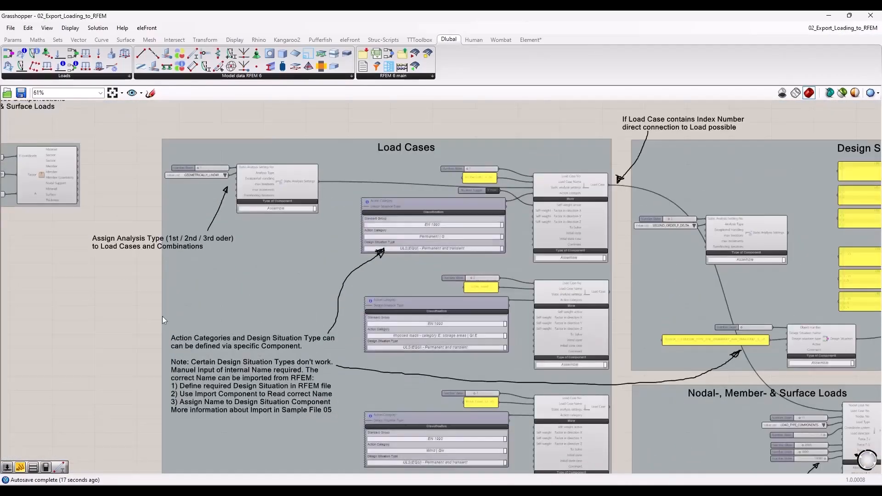
{"action": "right_click_drag", "start_coordinate": [152, 321], "coordinate": [104, 272]}
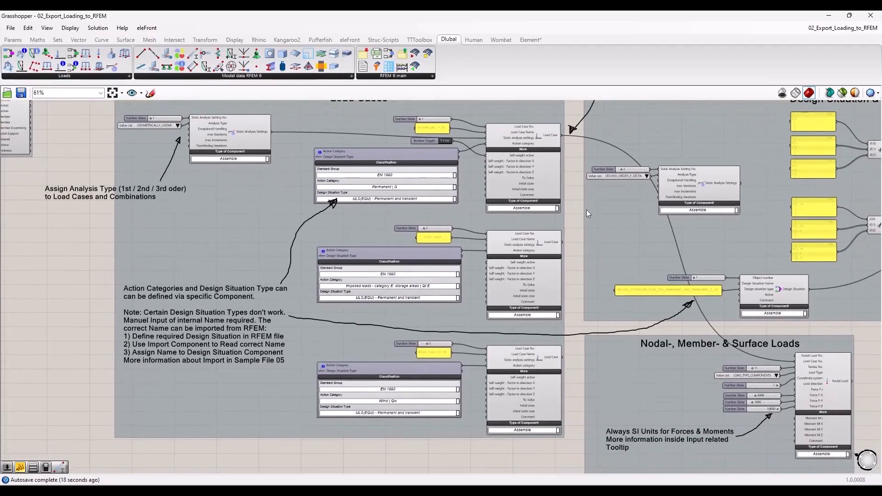
{"action": "right_click_drag", "start_coordinate": [571, 214], "coordinate": [537, 229]}
{"action": "scroll", "coordinate": [492, 187], "scroll_direction": "up", "scroll_amount": 2}
{"action": "scroll", "coordinate": [488, 169], "scroll_direction": "up", "scroll_amount": 2}
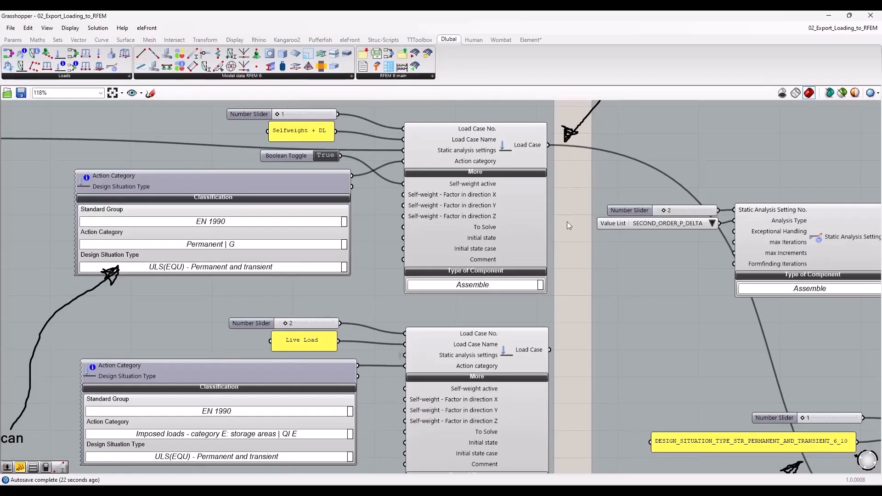
{"action": "scroll", "coordinate": [568, 223], "scroll_direction": "down", "scroll_amount": 1}
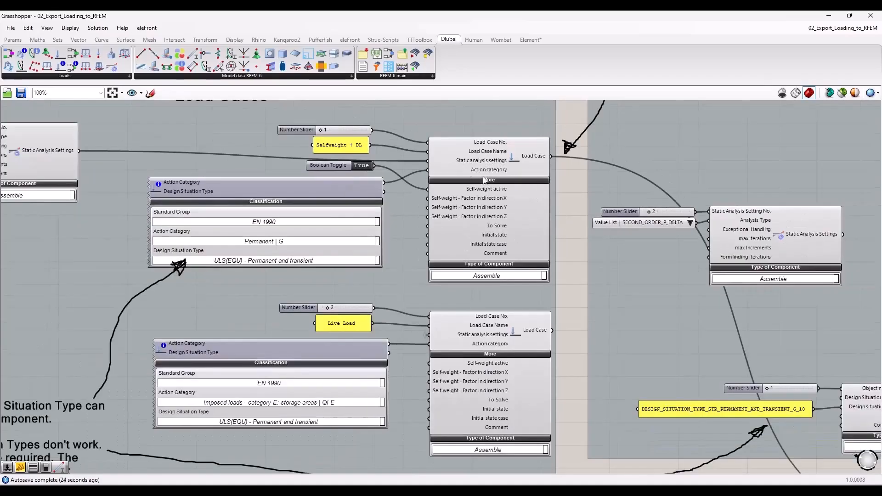
{"action": "right_click_drag", "start_coordinate": [174, 156], "coordinate": [270, 177]}
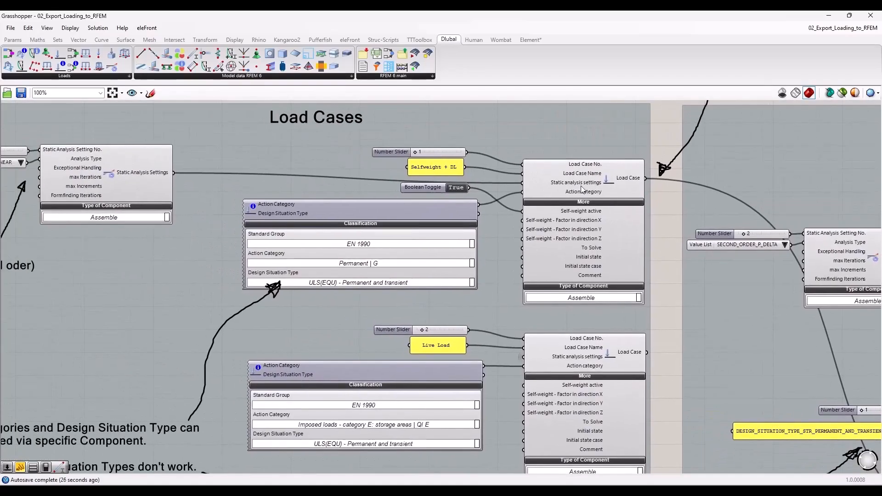
{"action": "right_click_drag", "start_coordinate": [428, 198], "coordinate": [514, 210]}
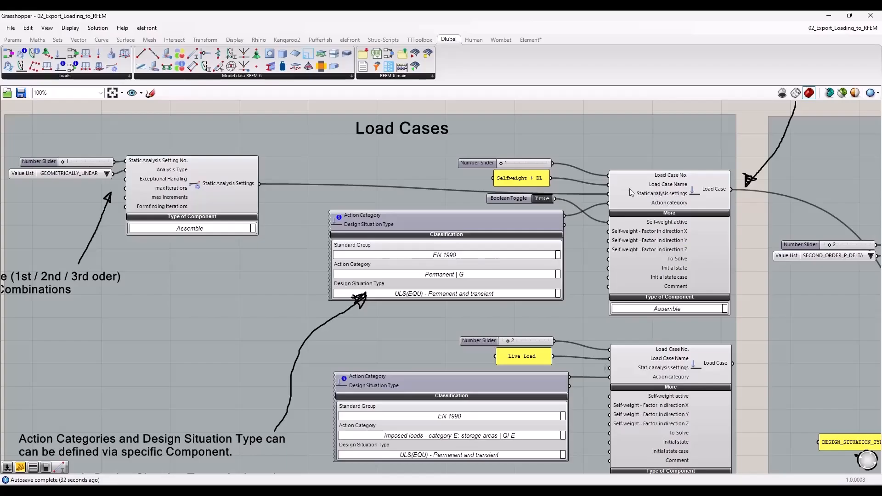
{"action": "left_click", "coordinate": [188, 231]}
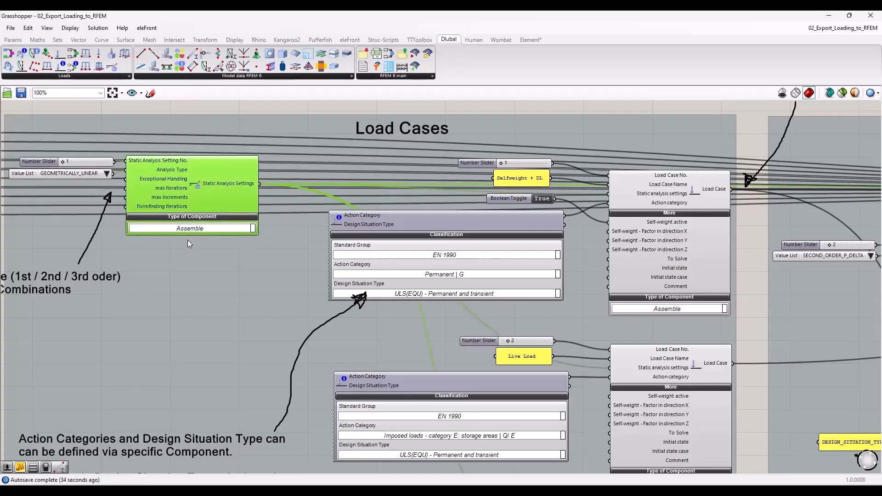
{"action": "left_click", "coordinate": [188, 243]}
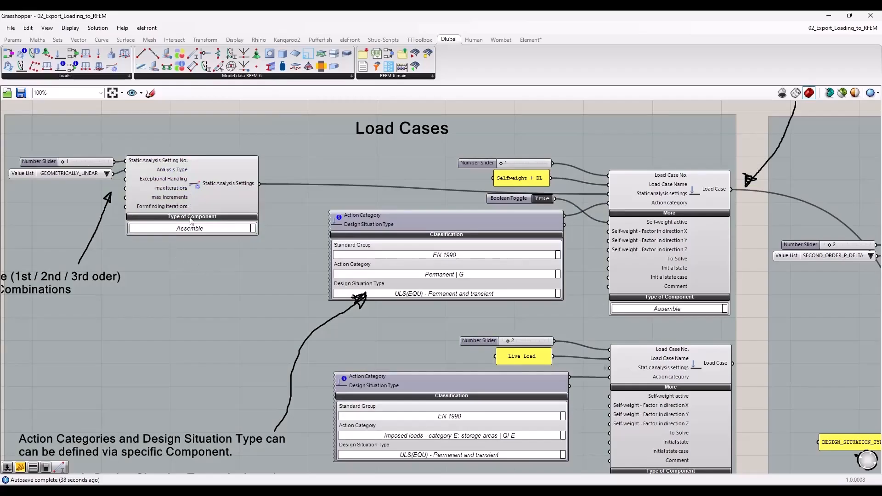
Step: Examine the EN 1990 classification component of the Selfweight + DL load case and how its action category feeds the Load Case component
{"action": "right_click_drag", "start_coordinate": [424, 344], "coordinate": [284, 319]}
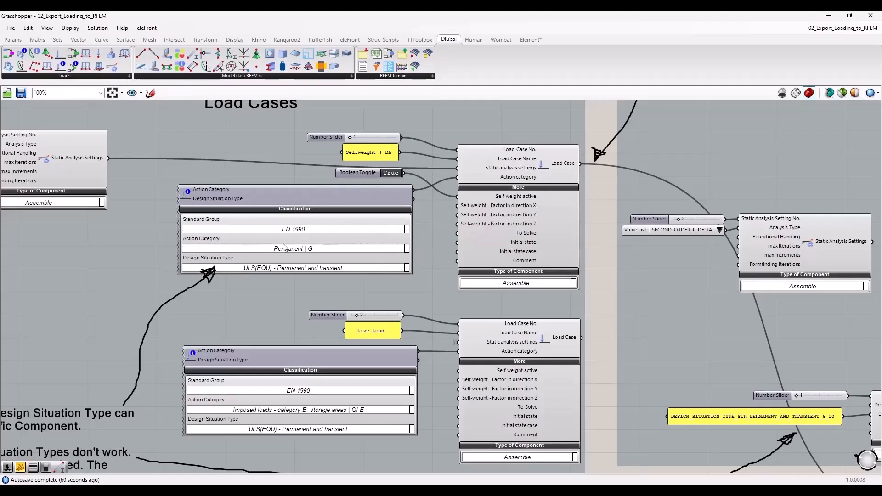
{"action": "left_click", "coordinate": [280, 198]}
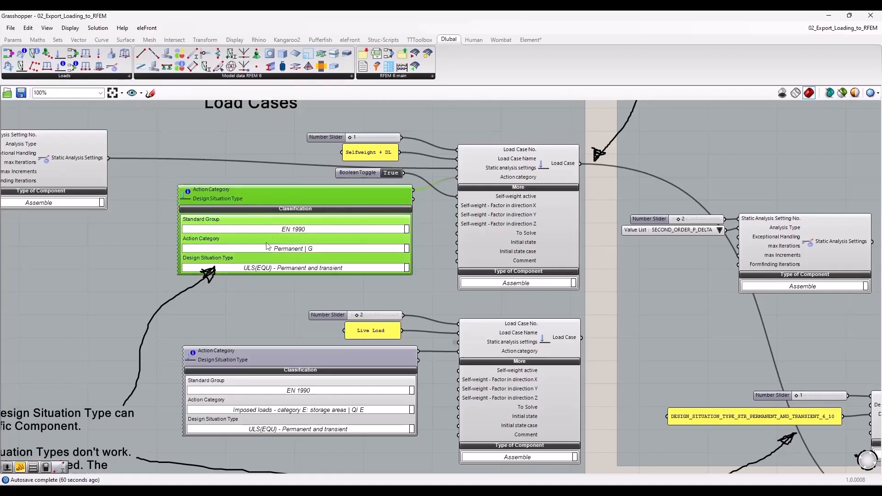
{"action": "left_click", "coordinate": [607, 274]}
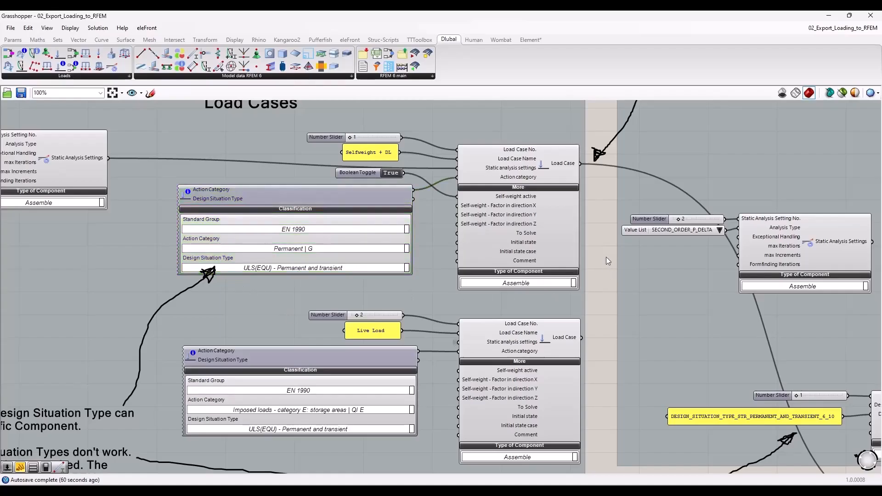
{"action": "scroll", "coordinate": [605, 258], "scroll_direction": "up", "scroll_amount": 2}
{"action": "scroll", "coordinate": [470, 200], "scroll_direction": "up", "scroll_amount": 2}
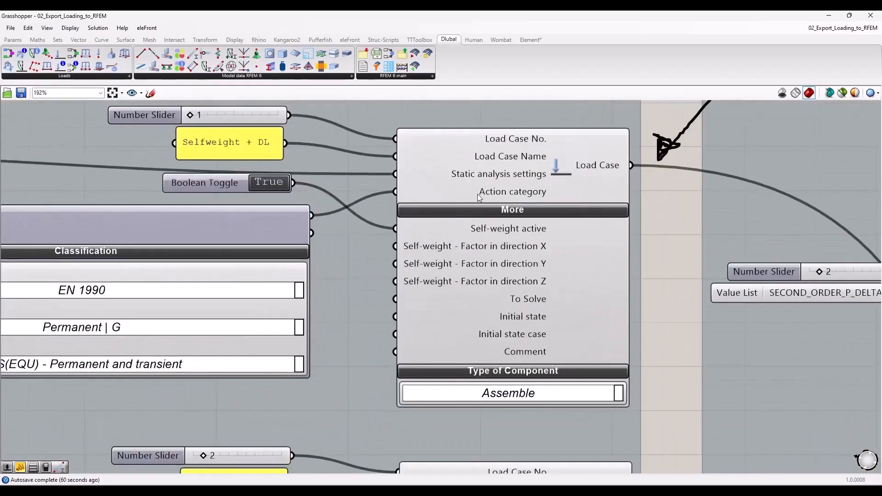
{"action": "mouse_move", "coordinate": [473, 193]}
{"action": "scroll", "coordinate": [536, 214], "scroll_direction": "down", "scroll_amount": 2}
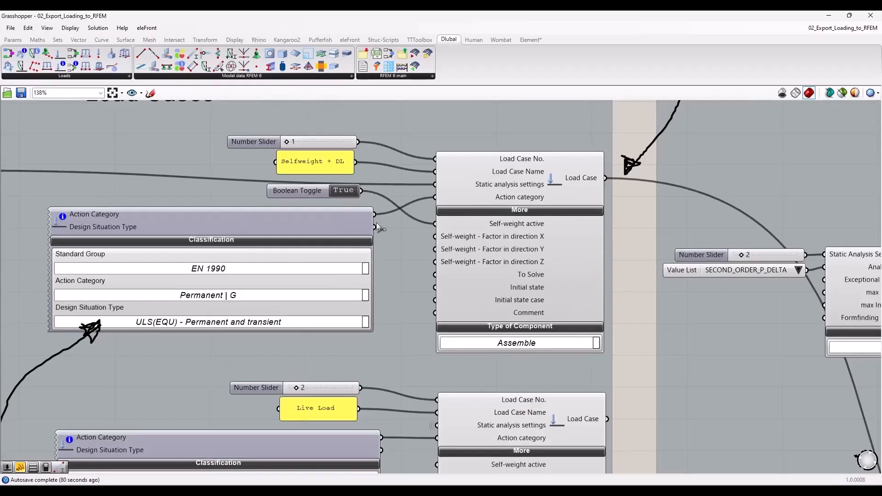
{"action": "left_click", "coordinate": [224, 217]}
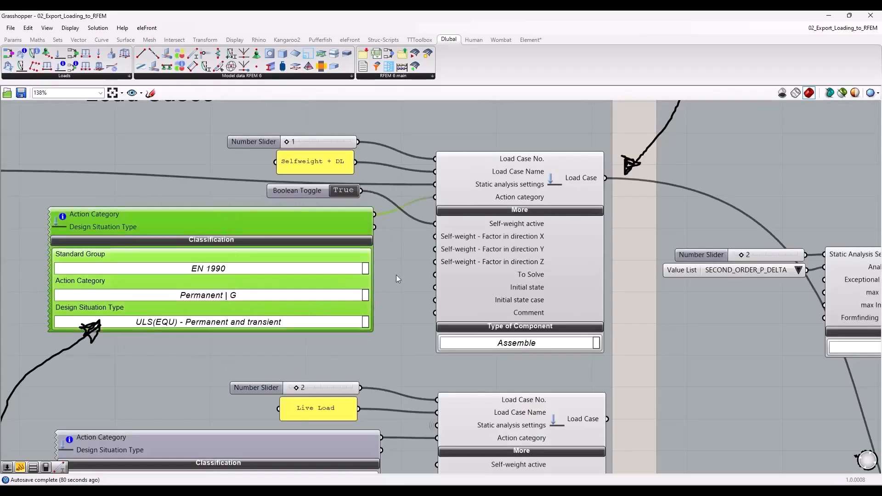
{"action": "scroll", "coordinate": [435, 268], "scroll_direction": "down", "scroll_amount": 1}
{"action": "left_click", "coordinate": [609, 312]}
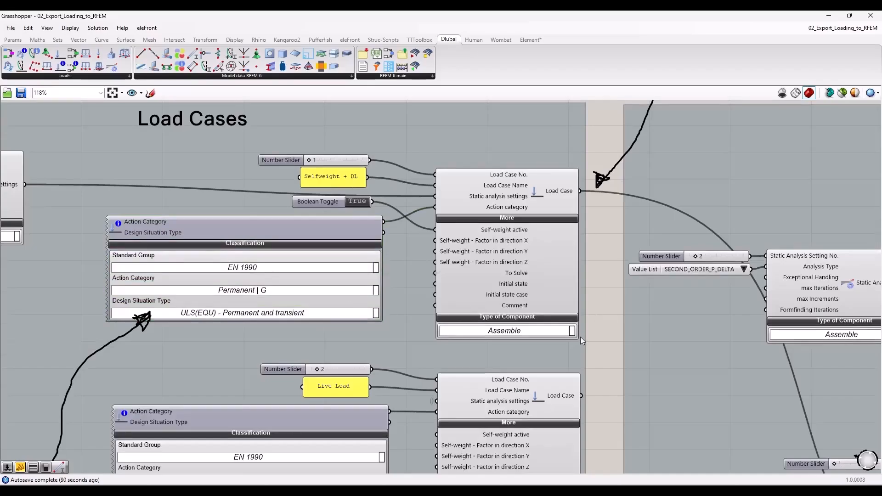
Step: Locate the Nodal-, Member- & Surface Loads group and examine the Nodal Load component's Force F-X input description
{"action": "scroll", "coordinate": [602, 392], "scroll_direction": "down", "scroll_amount": 2}
{"action": "right_click_drag", "start_coordinate": [610, 409], "coordinate": [594, 180]}
{"action": "scroll", "coordinate": [595, 182], "scroll_direction": "down", "scroll_amount": 1}
{"action": "scroll", "coordinate": [538, 366], "scroll_direction": "down", "scroll_amount": 1}
{"action": "right_click_drag", "start_coordinate": [511, 367], "coordinate": [181, 236]}
{"action": "scroll", "coordinate": [415, 170], "scroll_direction": "up", "scroll_amount": 1}
{"action": "scroll", "coordinate": [417, 170], "scroll_direction": "up", "scroll_amount": 3}
{"action": "right_click_drag", "start_coordinate": [611, 185], "coordinate": [605, 229]}
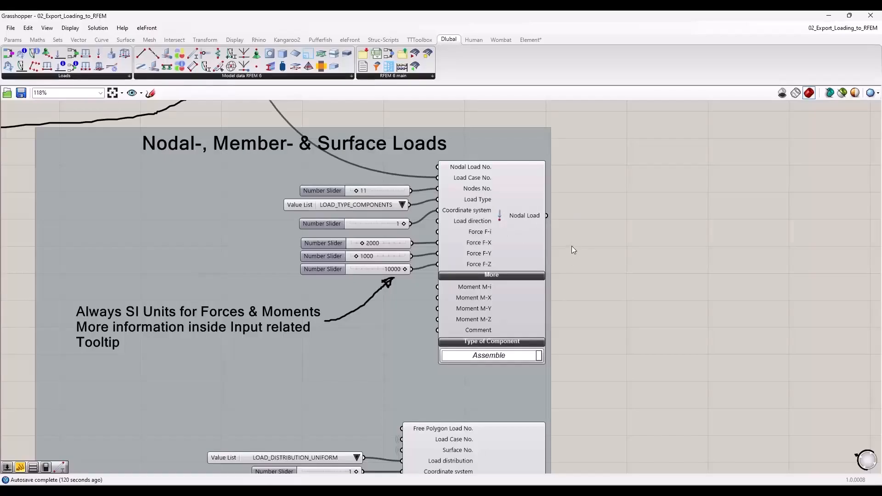
{"action": "scroll", "coordinate": [571, 247], "scroll_direction": "up", "scroll_amount": 2}
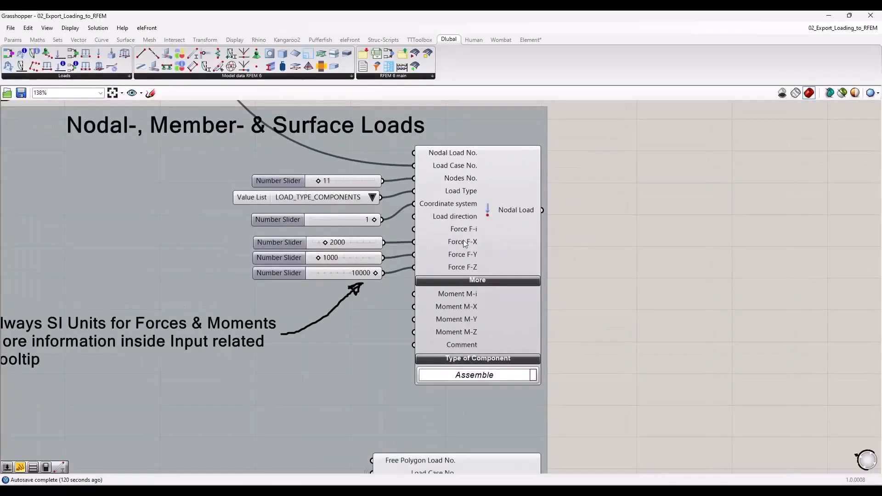
{"action": "mouse_move", "coordinate": [475, 242]}
Step: Check the sliders feeding the nodal load's force components against the SI units given in the force and moment input descriptions
{"action": "left_click", "coordinate": [276, 243]}
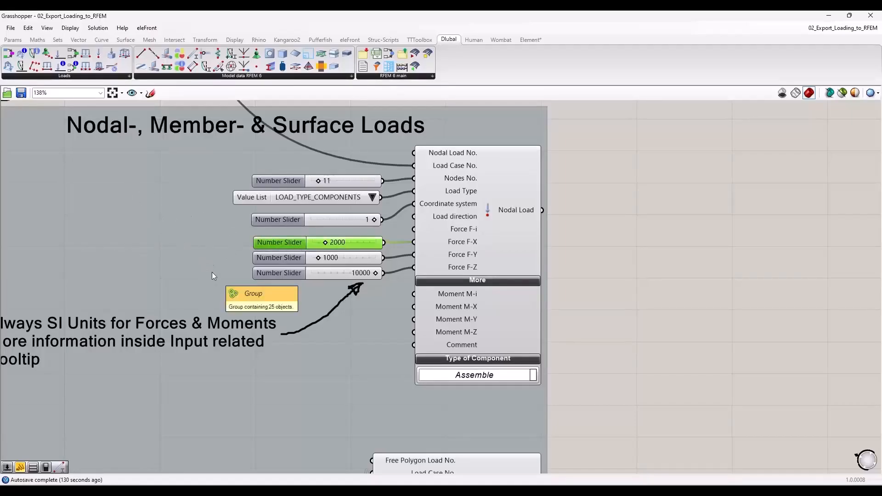
{"action": "left_click_drag", "start_coordinate": [255, 250], "coordinate": [253, 249]}
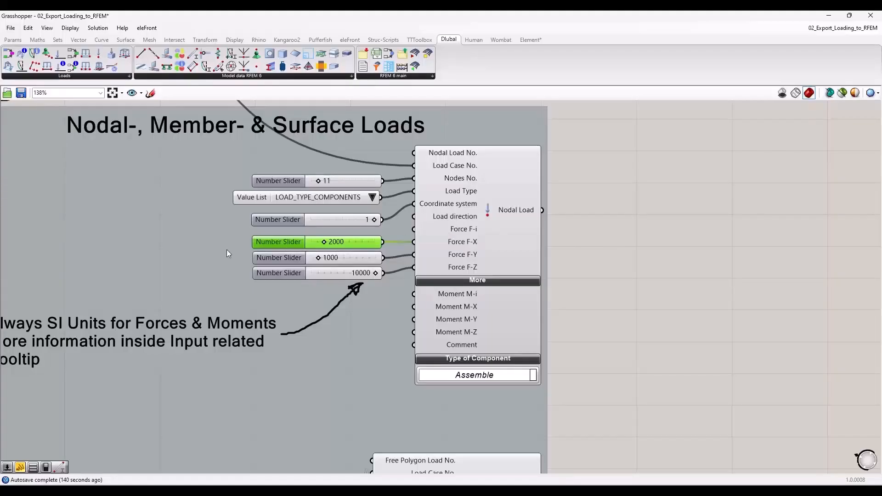
{"action": "left_click", "coordinate": [566, 238]}
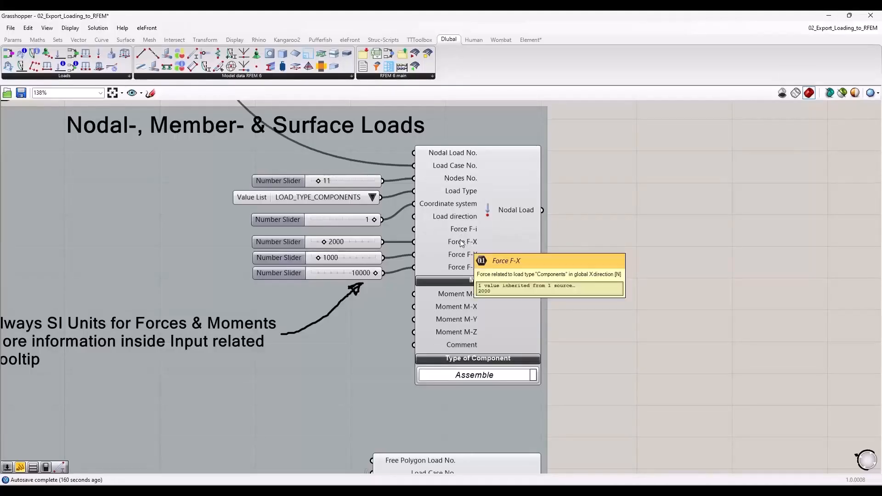
{"action": "mouse_move", "coordinate": [452, 294]}
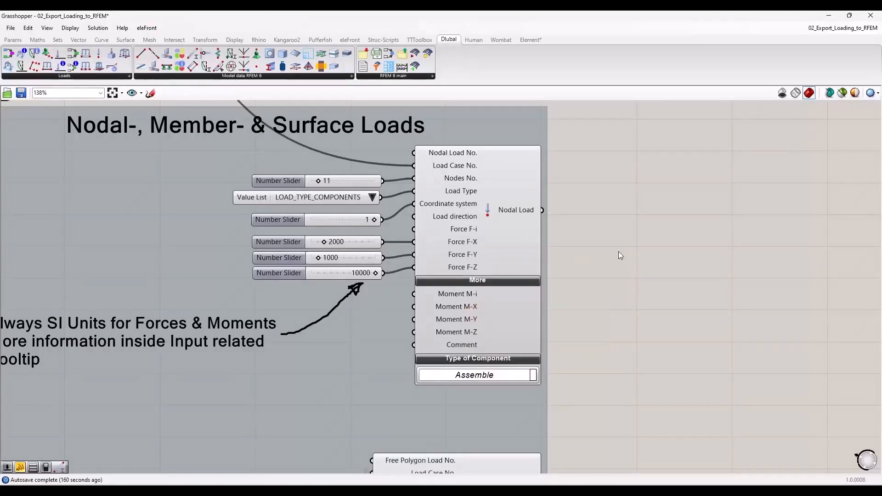
{"action": "left_click", "coordinate": [349, 243]}
{"action": "left_click", "coordinate": [349, 261]}
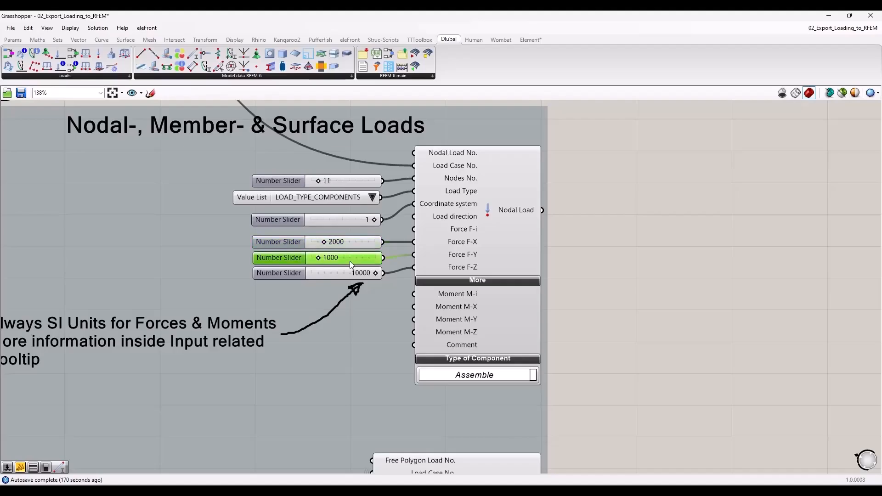
{"action": "left_click", "coordinate": [346, 245]}
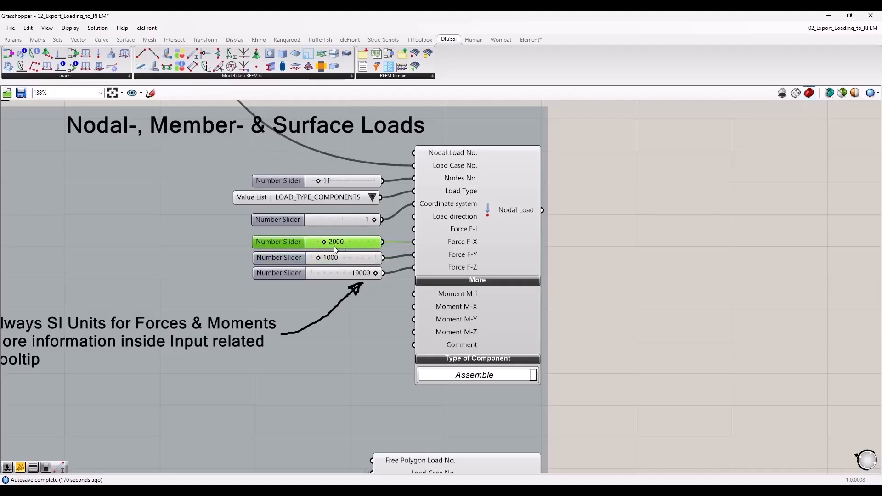
{"action": "left_click", "coordinate": [591, 264]}
Step: Inspect the Free Polygon Load component and review the options offered for its load distribution
{"action": "scroll", "coordinate": [481, 255], "scroll_direction": "down", "scroll_amount": 2}
{"action": "right_click_drag", "start_coordinate": [586, 377], "coordinate": [567, 230]}
{"action": "scroll", "coordinate": [305, 359], "scroll_direction": "up", "scroll_amount": 1}
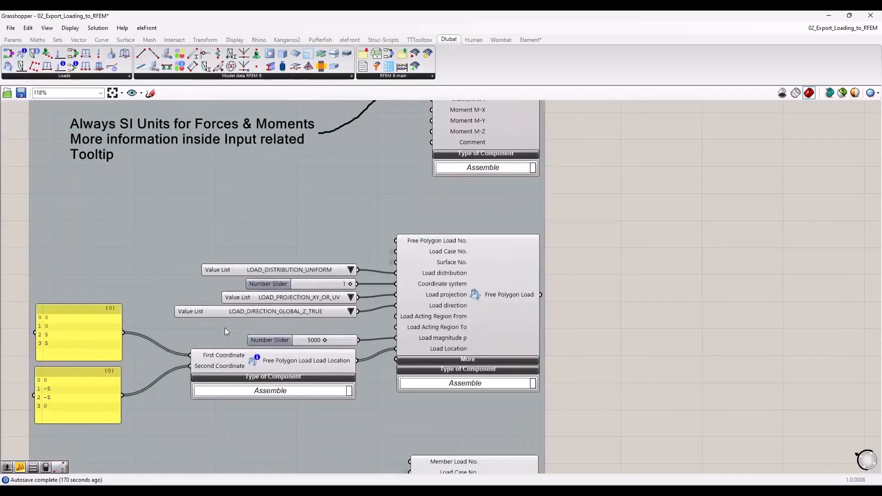
{"action": "scroll", "coordinate": [300, 323], "scroll_direction": "up", "scroll_amount": 2}
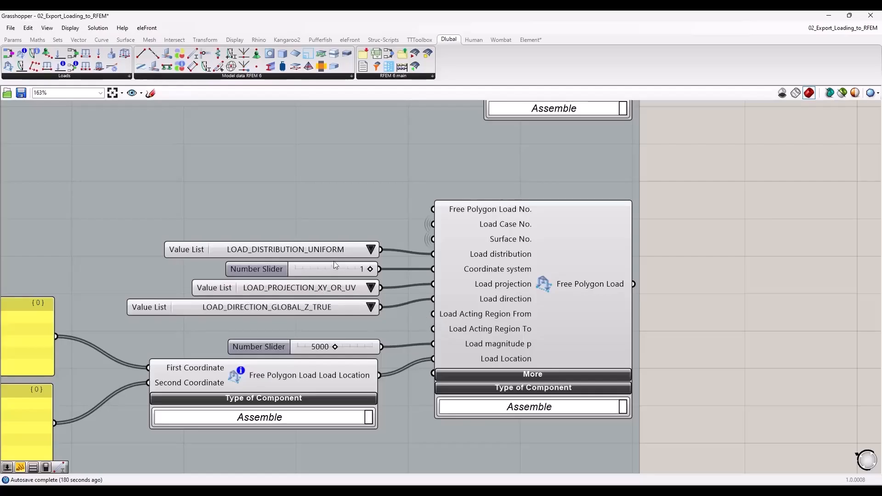
{"action": "left_click", "coordinate": [333, 249]}
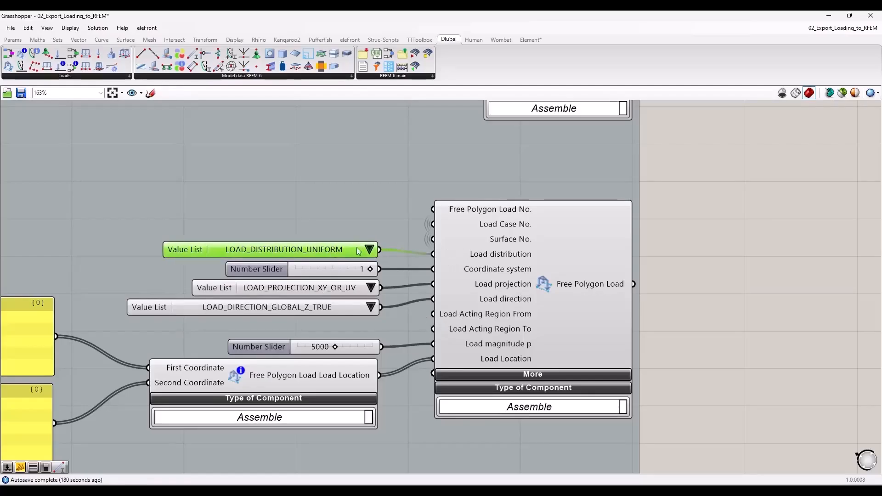
{"action": "left_click", "coordinate": [369, 249]}
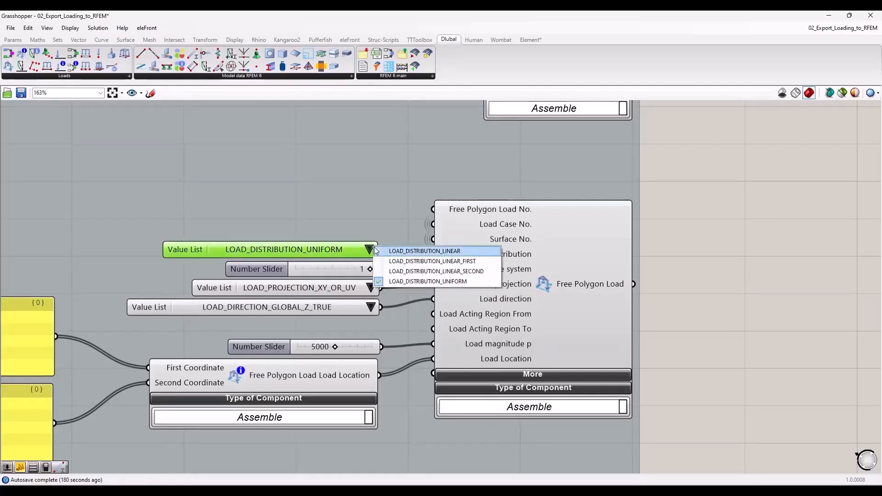
{"action": "left_click", "coordinate": [346, 245]}
Step: Review the load projection setting and the available load direction options of the Free Polygon Load
{"action": "left_click", "coordinate": [370, 288]}
{"action": "left_click", "coordinate": [341, 288]}
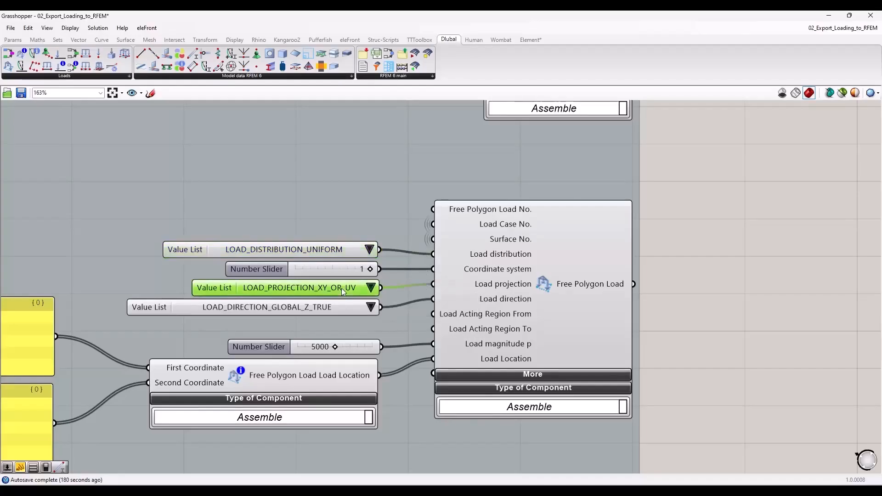
{"action": "left_click", "coordinate": [372, 307]}
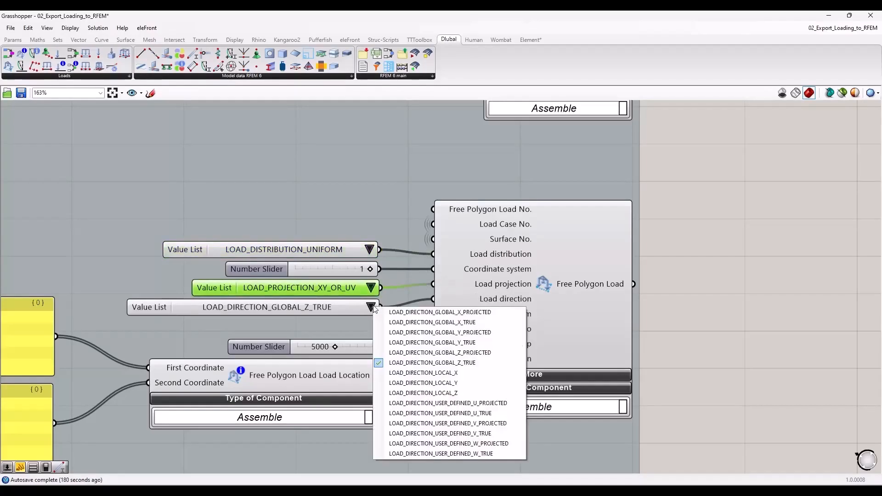
{"action": "left_click", "coordinate": [349, 305]}
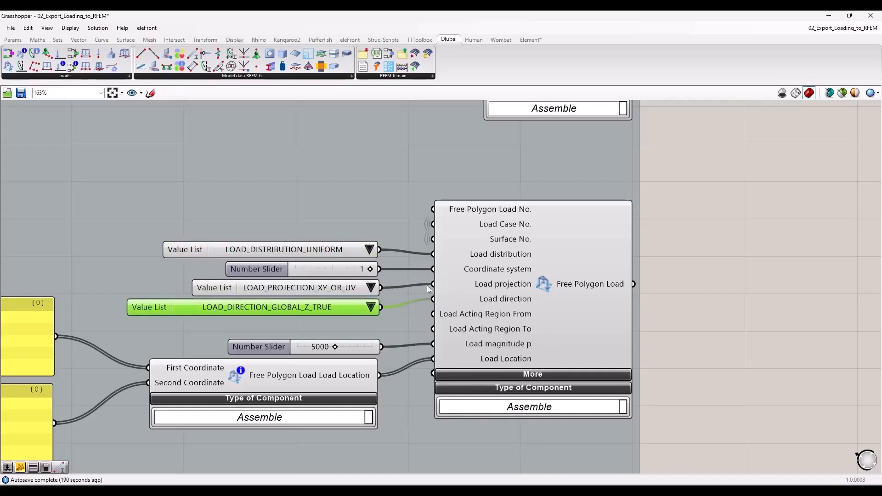
{"action": "left_click", "coordinate": [696, 302]}
Step: Locate the Design Situation & Load Combinations group and examine the Load Combination component's Items input
{"action": "scroll", "coordinate": [330, 299], "scroll_direction": "down", "scroll_amount": 2}
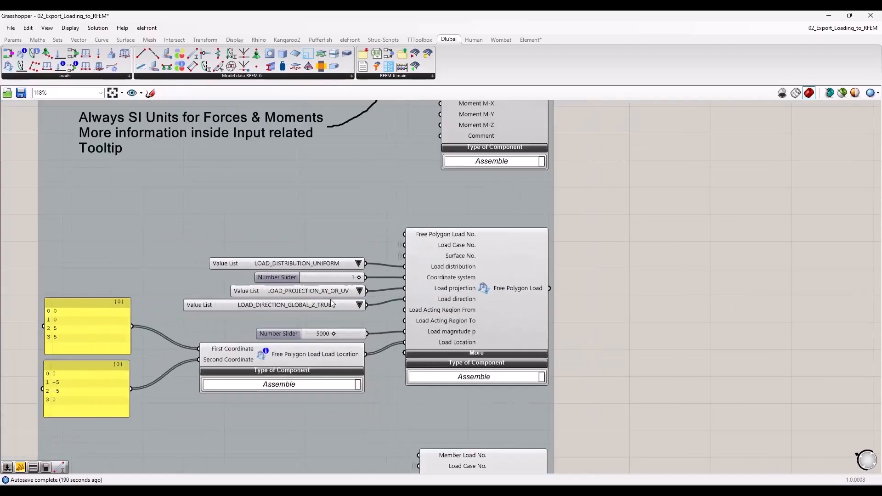
{"action": "scroll", "coordinate": [573, 355], "scroll_direction": "down", "scroll_amount": 2}
{"action": "right_click_drag", "start_coordinate": [574, 355], "coordinate": [537, 310]}
{"action": "scroll", "coordinate": [537, 310], "scroll_direction": "down", "scroll_amount": 3}
{"action": "right_click_drag", "start_coordinate": [574, 212], "coordinate": [524, 487]}
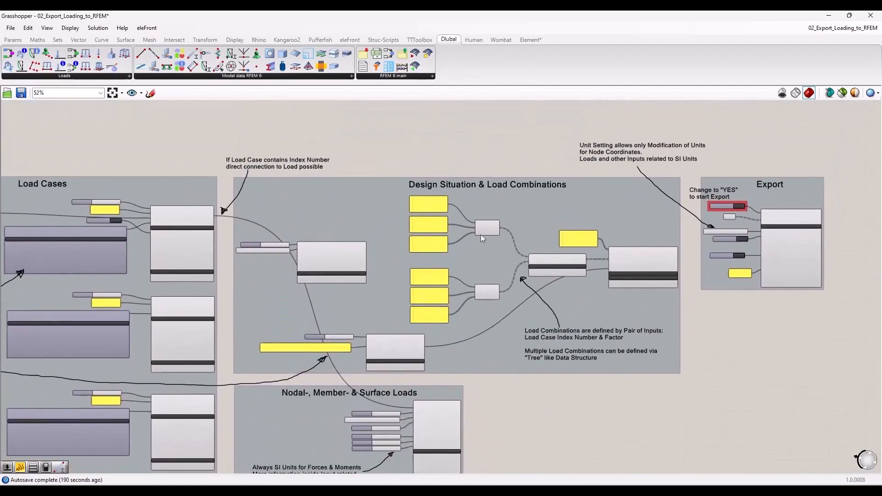
{"action": "scroll", "coordinate": [429, 261], "scroll_direction": "up", "scroll_amount": 3}
{"action": "right_click_drag", "start_coordinate": [674, 331], "coordinate": [628, 320]}
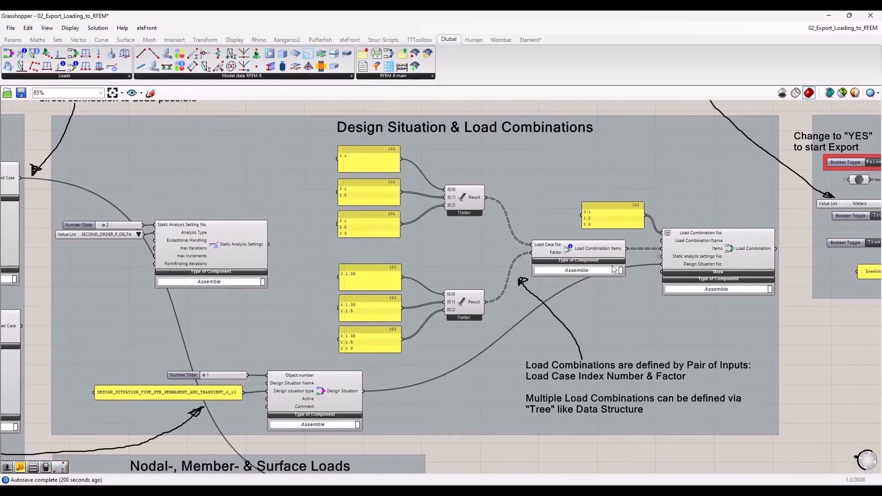
{"action": "scroll", "coordinate": [737, 298], "scroll_direction": "up", "scroll_amount": 3}
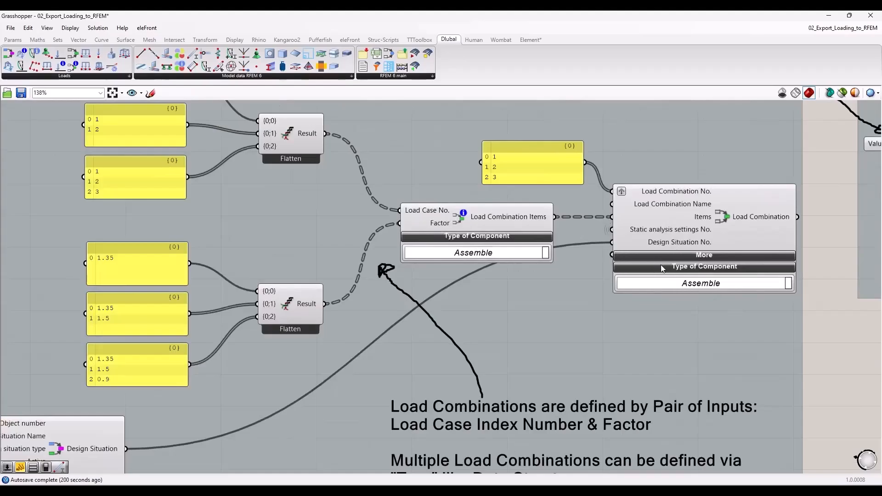
{"action": "left_click", "coordinate": [702, 223]}
{"action": "left_click", "coordinate": [839, 256]}
Step: Expand the Load Combination component's additional inputs, review them and collapse them again
{"action": "mouse_move", "coordinate": [669, 195]}
{"action": "left_click", "coordinate": [698, 255]}
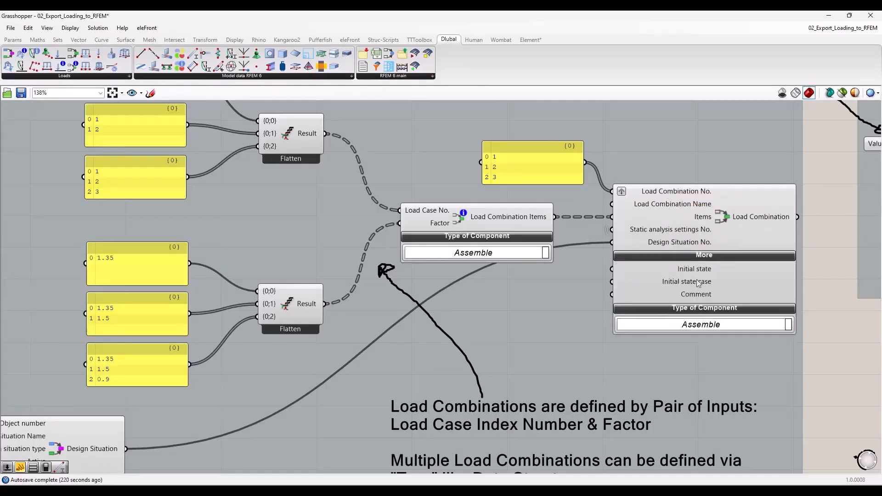
{"action": "left_click", "coordinate": [706, 256]}
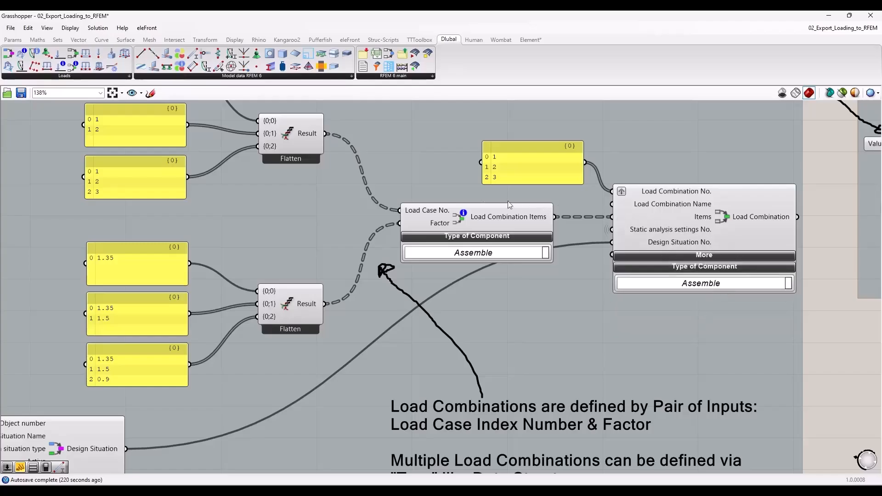
Step: Examine the Load Combination Items component and its Load Case No. and Factor inputs
{"action": "scroll", "coordinate": [606, 295], "scroll_direction": "down", "scroll_amount": 2}
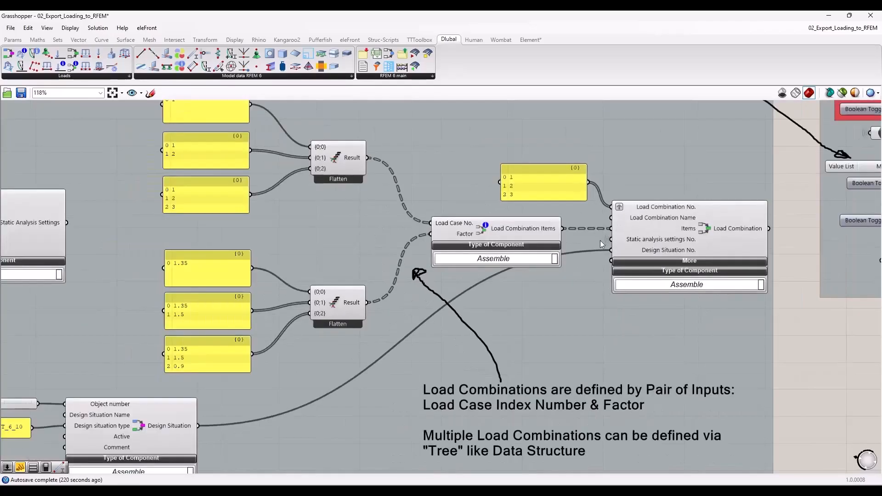
{"action": "left_click", "coordinate": [486, 228]}
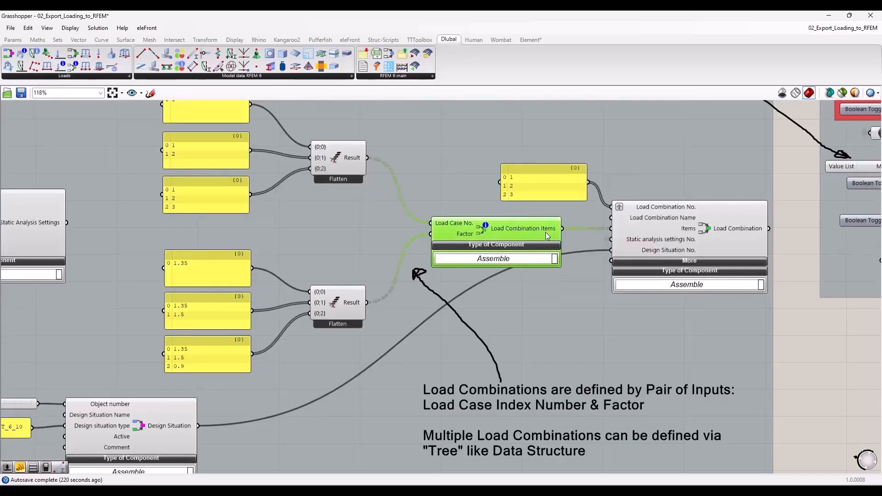
{"action": "left_click", "coordinate": [815, 319]}
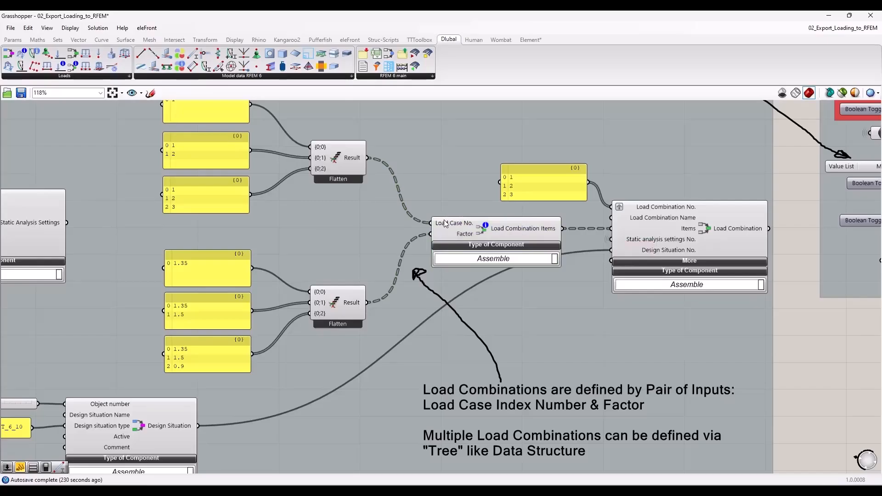
{"action": "mouse_move", "coordinate": [445, 223]}
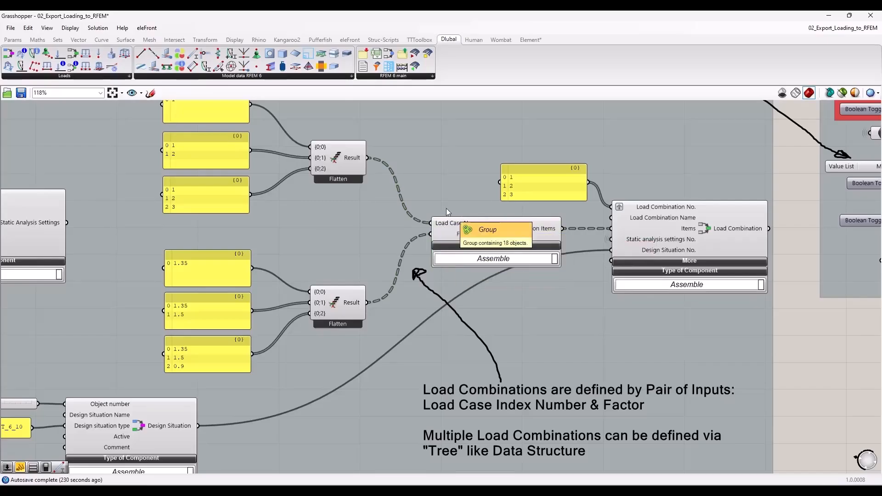
Step: Trace the load case numbers used in the combinations back to the Selfweight + DL and Live Load components
{"action": "scroll", "coordinate": [692, 244], "scroll_direction": "down", "scroll_amount": 3}
{"action": "right_click_drag", "start_coordinate": [150, 248], "coordinate": [353, 255]}
{"action": "scroll", "coordinate": [169, 170], "scroll_direction": "up", "scroll_amount": 4}
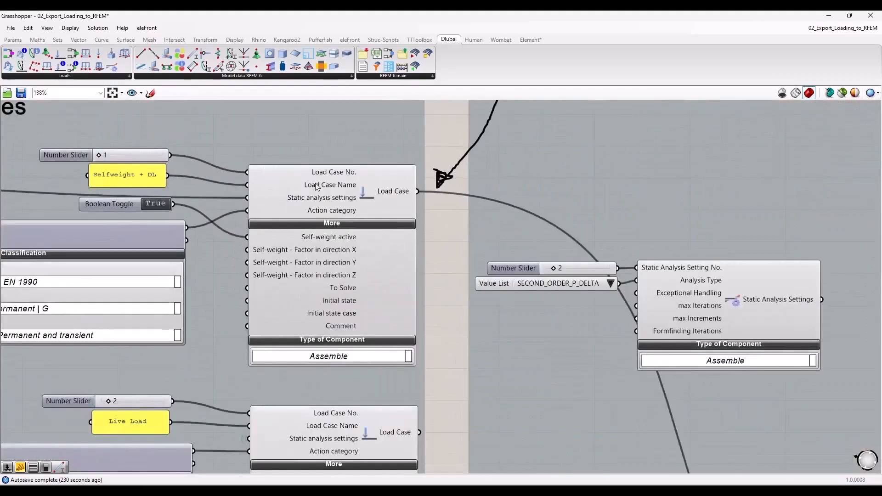
{"action": "scroll", "coordinate": [583, 325], "scroll_direction": "down", "scroll_amount": 5}
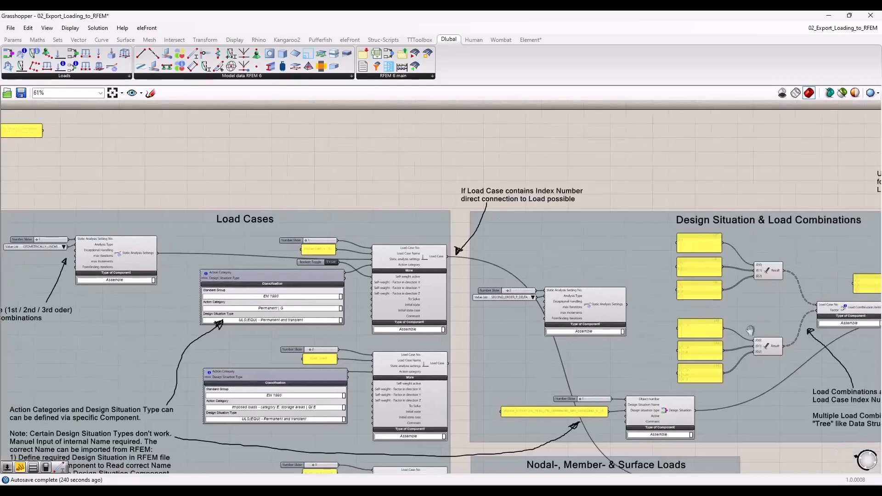
Step: Compare the load case number panels with their matching factor panels to see how each load combination is paired
{"action": "right_click_drag", "start_coordinate": [750, 330], "coordinate": [556, 307]}
{"action": "scroll", "coordinate": [556, 307], "scroll_direction": "up", "scroll_amount": 5}
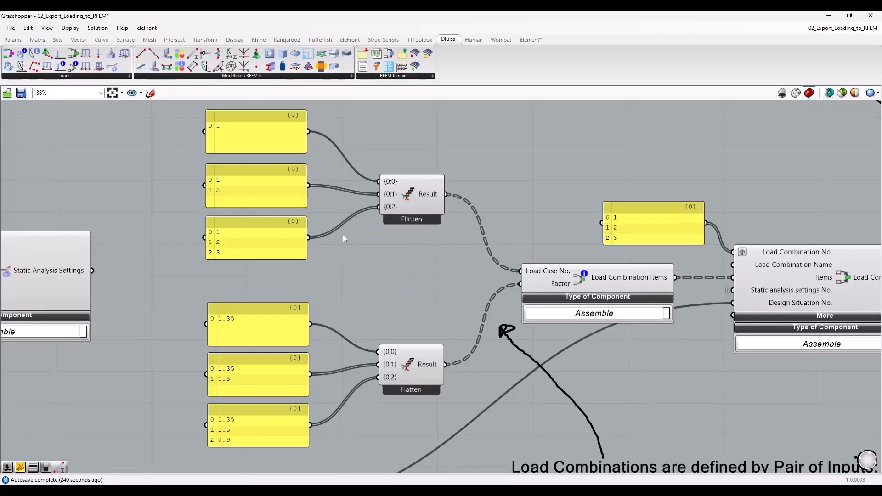
{"action": "left_click", "coordinate": [258, 134]}
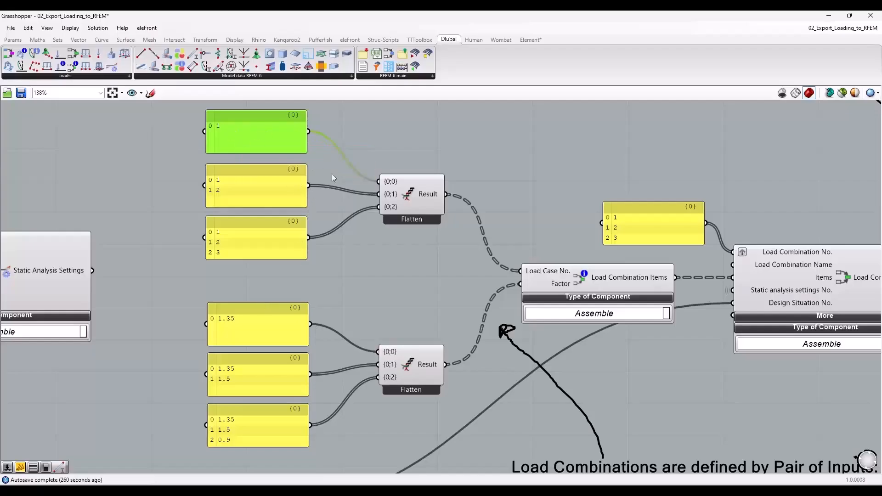
{"action": "left_click", "coordinate": [265, 340]}
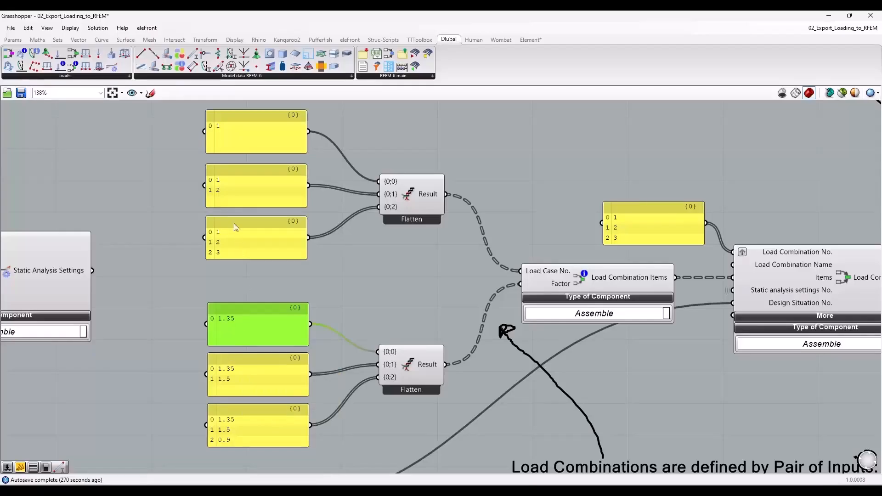
{"action": "left_click", "coordinate": [236, 183]}
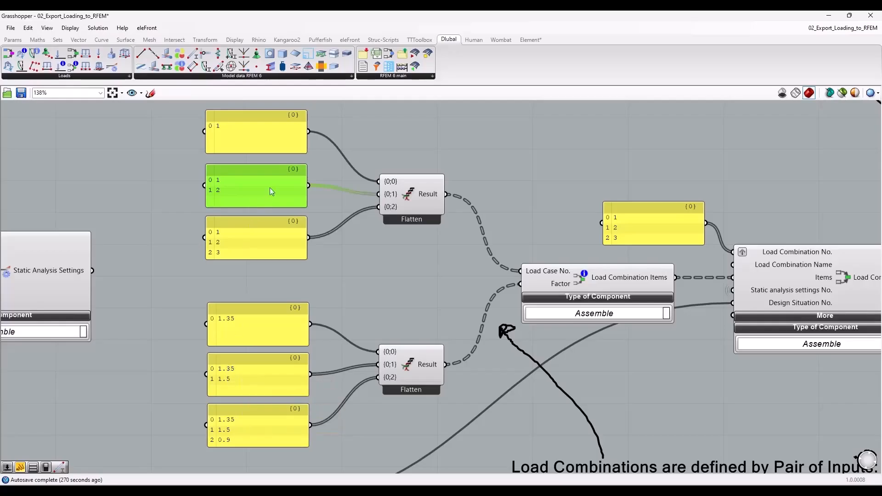
Step: Examine the Export group, tracing which components feed the data parameter connected to the RFEM export component's Input
{"action": "scroll", "coordinate": [291, 281], "scroll_direction": "down", "scroll_amount": 3}
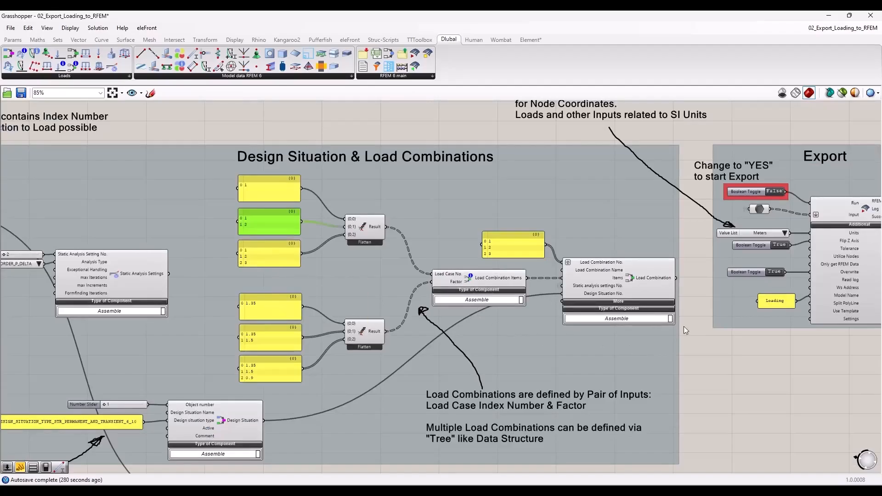
{"action": "scroll", "coordinate": [684, 326], "scroll_direction": "down", "scroll_amount": 2}
{"action": "right_click_drag", "start_coordinate": [754, 374], "coordinate": [323, 283]}
{"action": "scroll", "coordinate": [285, 260], "scroll_direction": "up", "scroll_amount": 4}
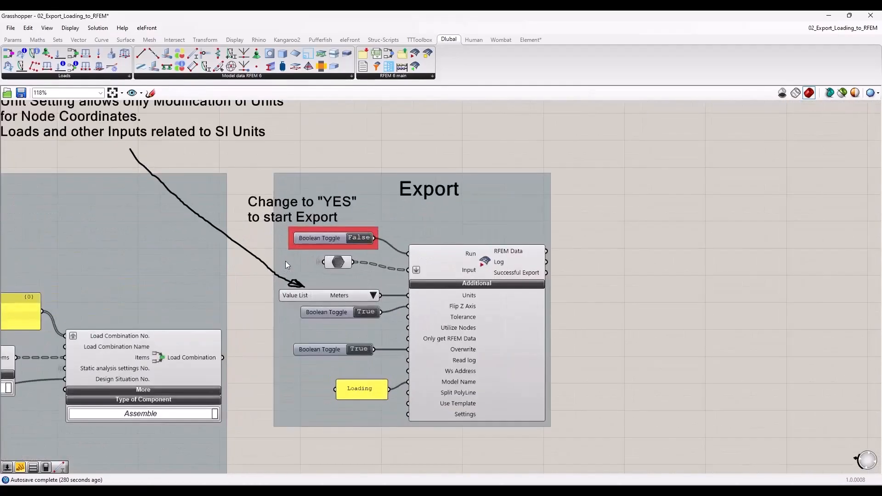
{"action": "left_click", "coordinate": [339, 263]}
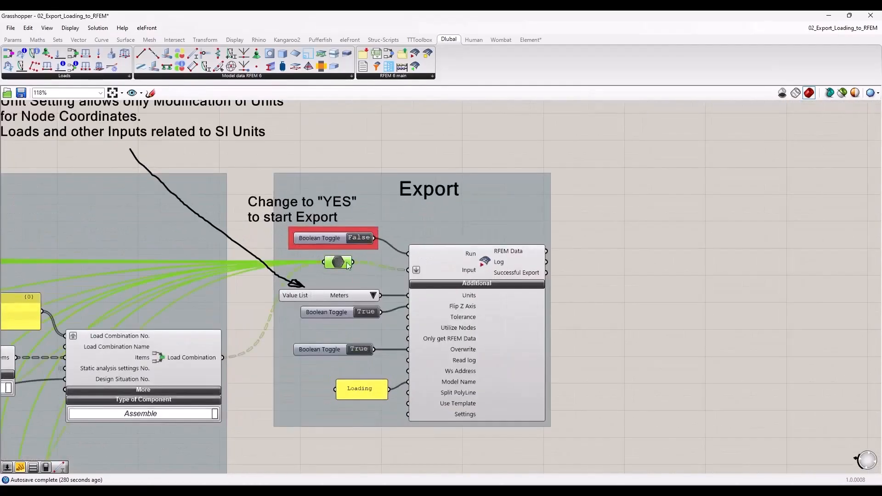
{"action": "left_click", "coordinate": [503, 273]}
{"action": "left_click", "coordinate": [581, 283]}
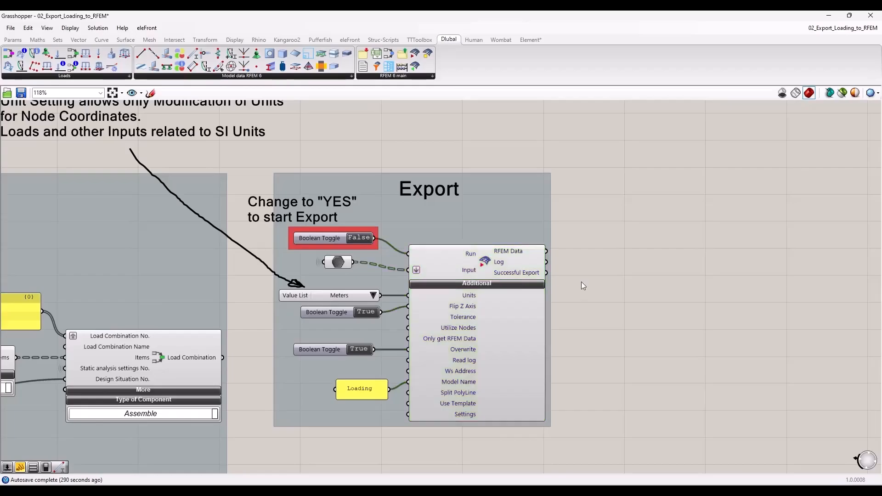
Step: Highlight the data parameter's incoming wires and follow them back to the load case, combination and load groups
{"action": "left_click", "coordinate": [342, 260]}
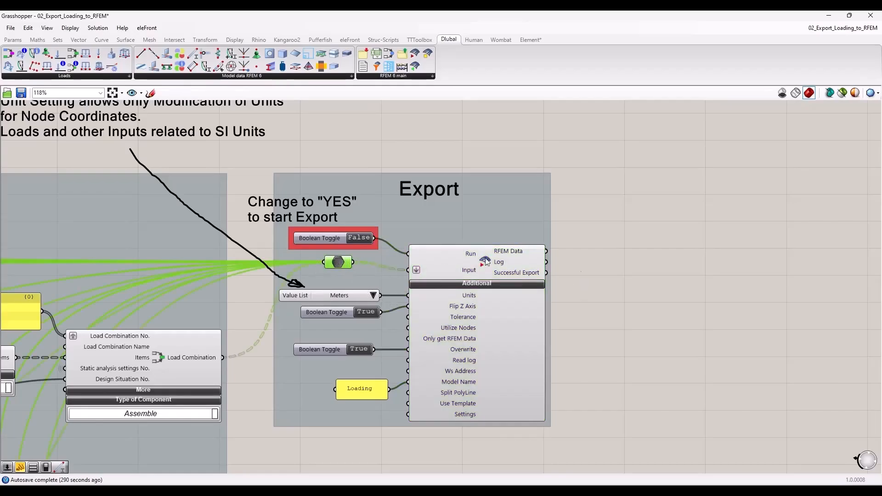
{"action": "scroll", "coordinate": [671, 296], "scroll_direction": "down", "scroll_amount": 6}
{"action": "right_click_drag", "start_coordinate": [578, 371], "coordinate": [678, 304]}
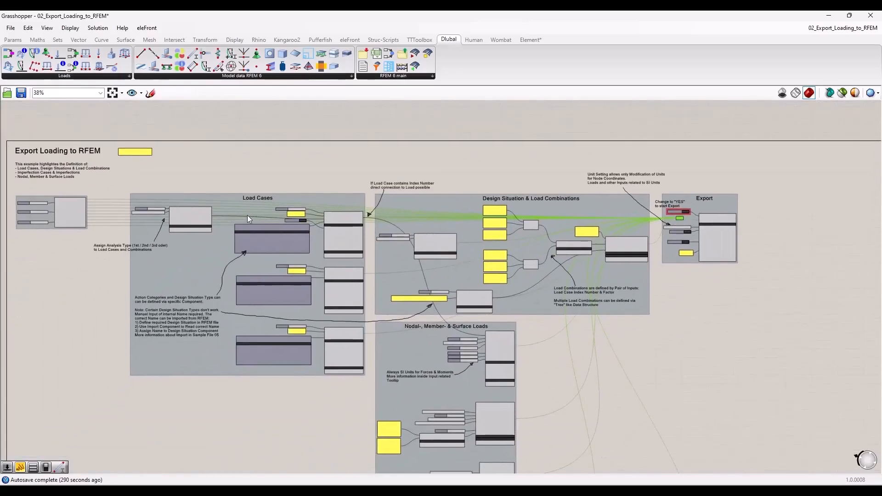
{"action": "scroll", "coordinate": [299, 197], "scroll_direction": "down", "scroll_amount": 1}
{"action": "scroll", "coordinate": [379, 197], "scroll_direction": "up", "scroll_amount": 3}
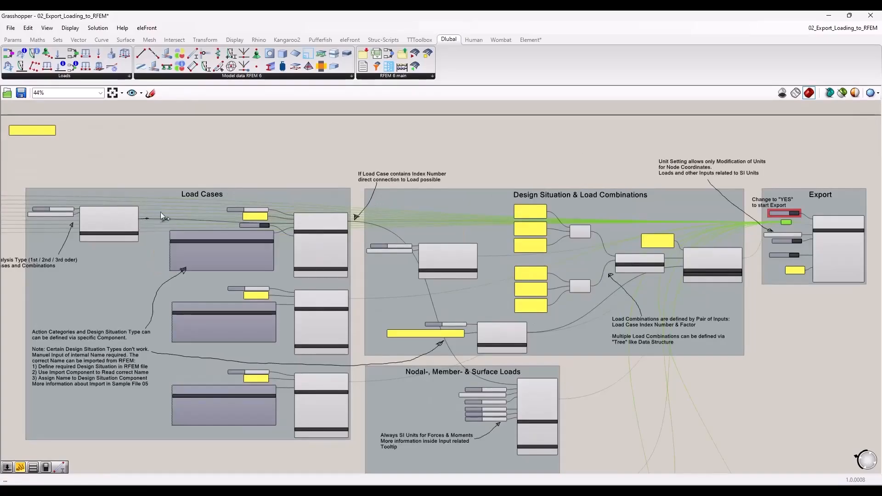
{"action": "left_click", "coordinate": [272, 180]}
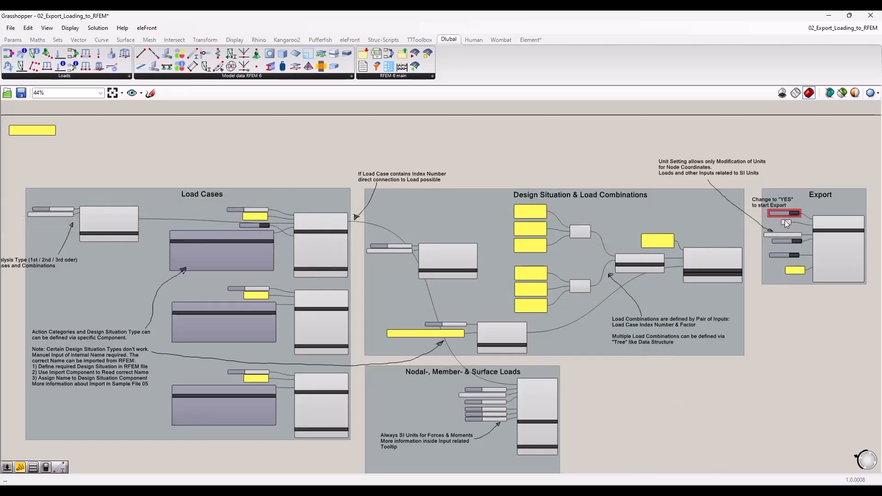
Step: Inspect the hidden-wire data parameter and the inputs wired to the RFEM export component before exporting
{"action": "mouse_move", "coordinate": [787, 222]}
{"action": "left_mouse_down"}
{"action": "mouse_move", "coordinate": [551, 230]}
{"action": "mouse_move", "coordinate": [383, 327]}
{"action": "mouse_move", "coordinate": [809, 230]}
{"action": "mouse_move", "coordinate": [781, 227]}
{"action": "mouse_move", "coordinate": [799, 228]}
{"action": "left_mouse_up"}
{"action": "left_click", "coordinate": [789, 307]}
{"action": "scroll", "coordinate": [841, 243], "scroll_direction": "up", "scroll_amount": 5}
{"action": "right_click_drag", "start_coordinate": [742, 454], "coordinate": [636, 445]}
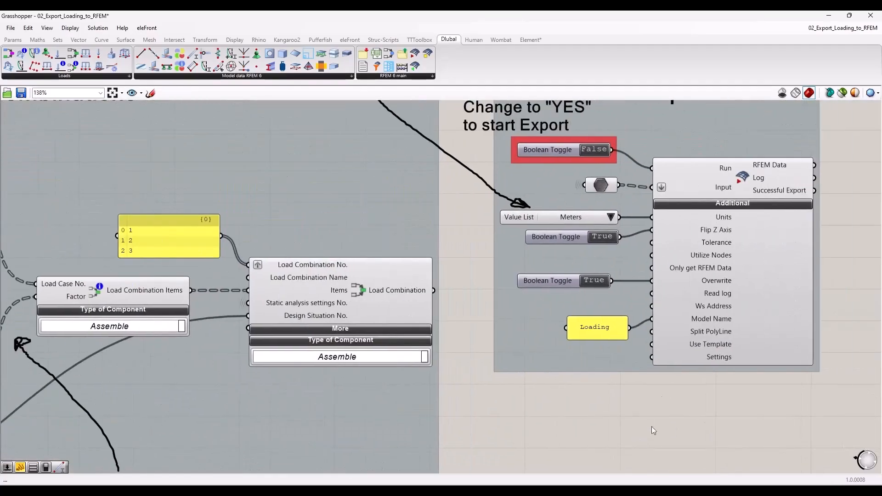
{"action": "left_click", "coordinate": [606, 184]}
{"action": "left_click", "coordinate": [574, 403]}
{"action": "scroll", "coordinate": [609, 391], "scroll_direction": "down", "scroll_amount": 1}
{"action": "right_click_drag", "start_coordinate": [609, 392], "coordinate": [406, 420]}
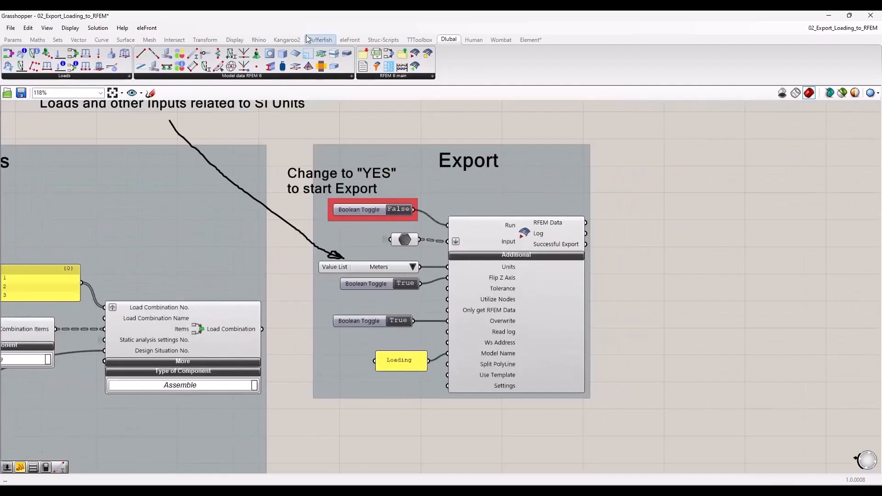
Step: Place Grasshopper side by side with RFEM and export the Loading model
{"action": "left_click_drag", "start_coordinate": [390, 16], "coordinate": [0, 152]}
{"action": "right_click_drag", "start_coordinate": [256, 197], "coordinate": [119, 217]}
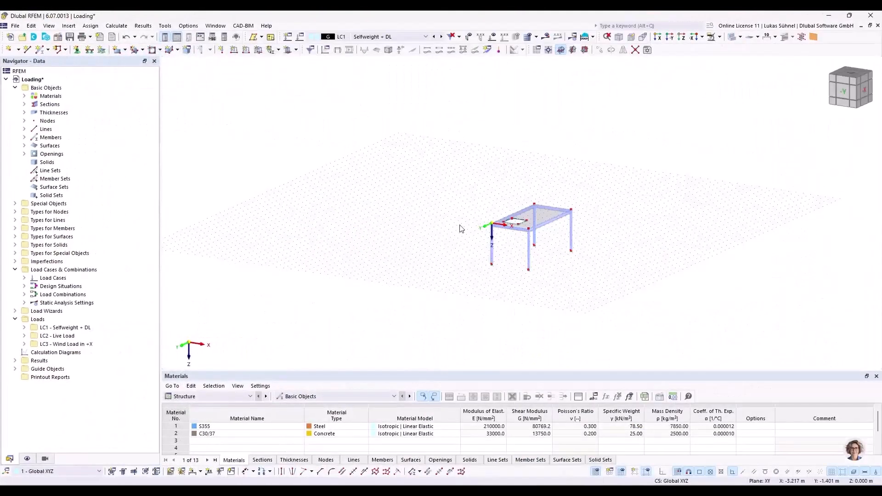
Step: Inspect the exported frame in RFEM and list its load cases, design situations and load combinations in the navigator
{"action": "scroll", "coordinate": [528, 232], "scroll_direction": "up", "scroll_amount": 3}
{"action": "middle_click_drag", "start_coordinate": [649, 260], "coordinate": [535, 248]}
{"action": "left_click_drag", "start_coordinate": [294, 93], "coordinate": [378, 174]}
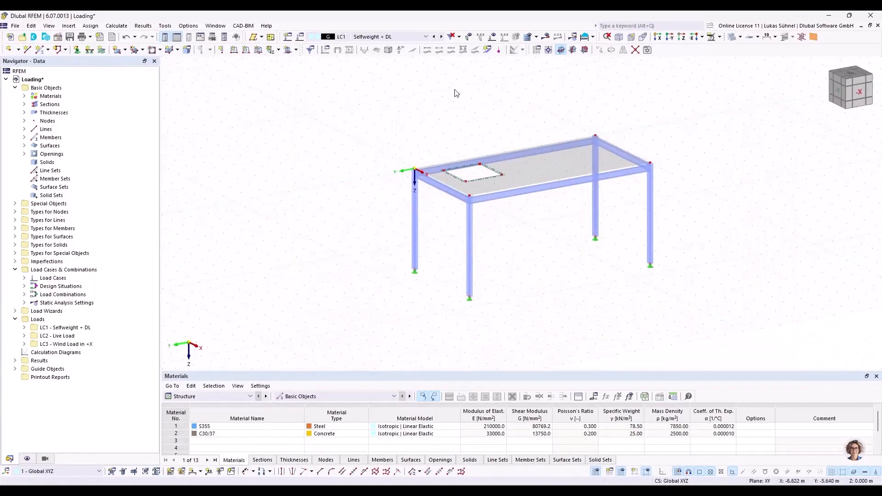
{"action": "middle_click_drag", "start_coordinate": [408, 109], "coordinate": [320, 131]}
{"action": "left_click", "coordinate": [25, 274]}
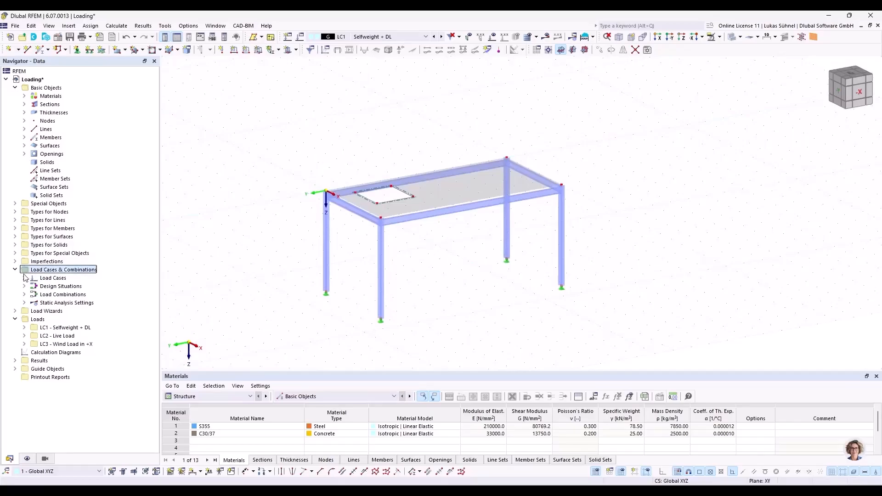
{"action": "left_click", "coordinate": [24, 278]}
{"action": "left_click", "coordinate": [24, 311]}
{"action": "left_click", "coordinate": [25, 328]}
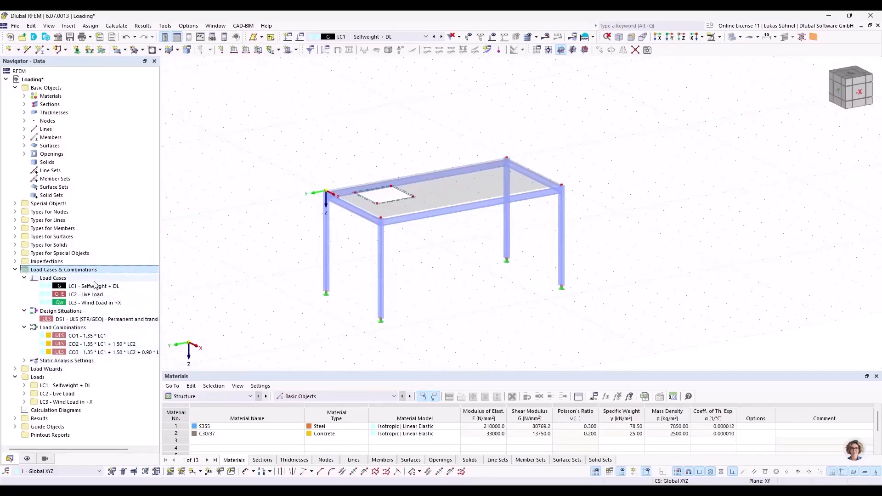
Step: Activate imperfection case IC1 Imp in +X and display its imperfections on the columns
{"action": "left_click", "coordinate": [425, 36]}
{"action": "left_click", "coordinate": [368, 75]}
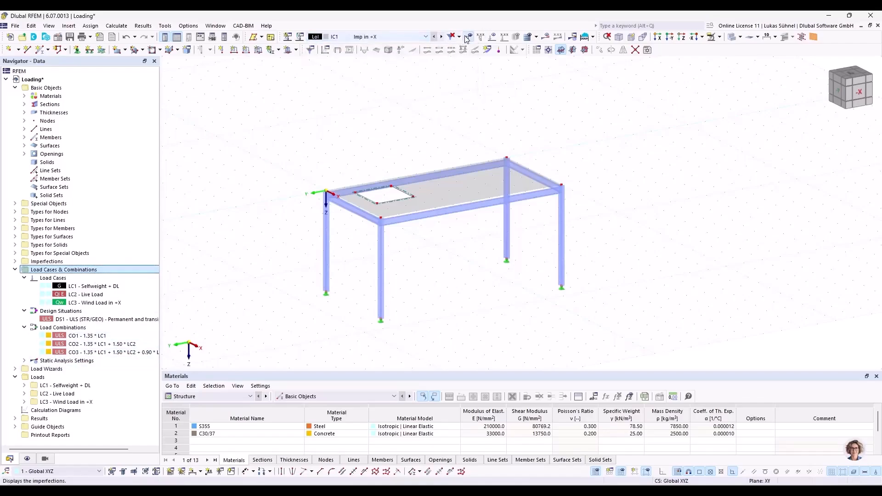
{"action": "left_click", "coordinate": [469, 36]}
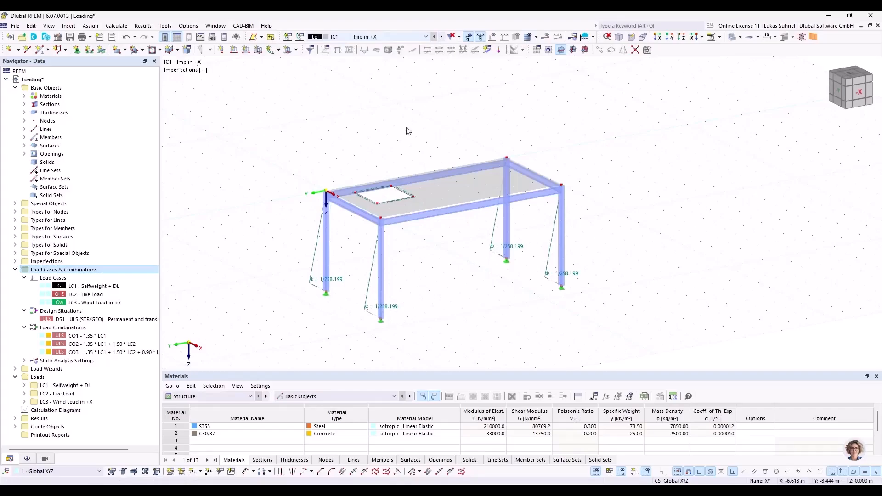
Step: Display the loads and go through load cases LC1 Selfweight + DL, LC2 Live Load and LC3 Wind Load in +X
{"action": "left_click", "coordinate": [441, 37]}
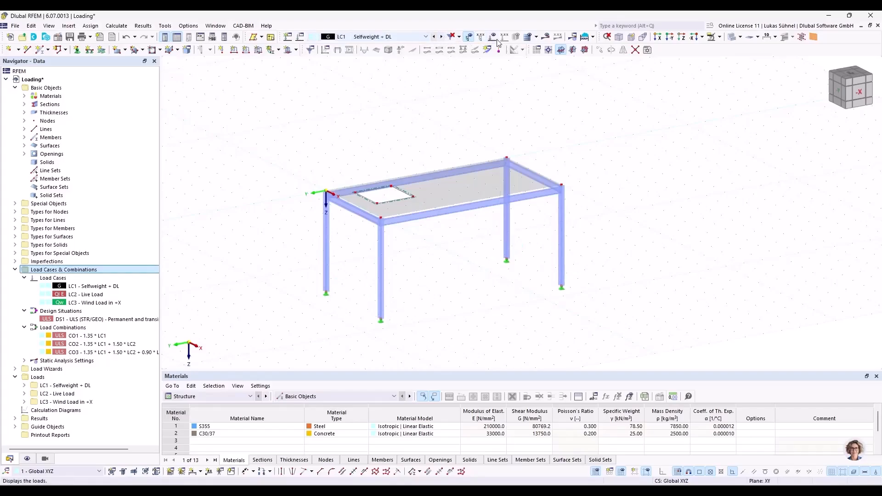
{"action": "left_click", "coordinate": [442, 36]}
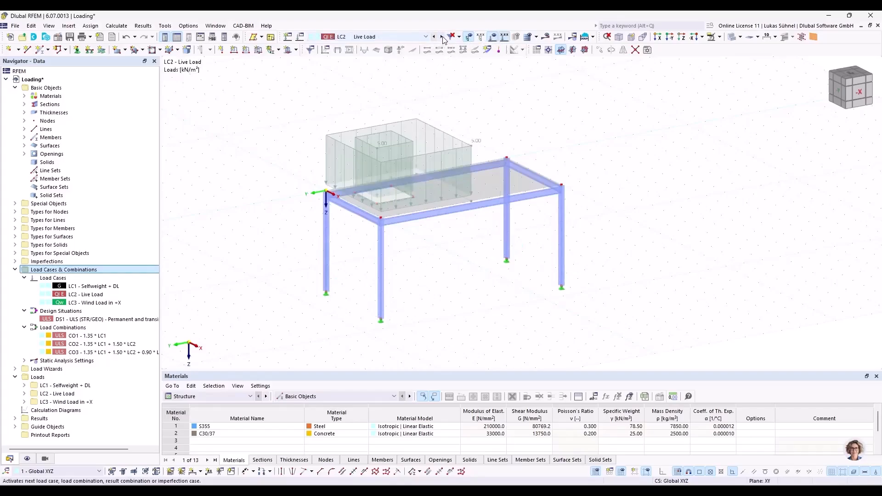
{"action": "middle_click_drag", "start_coordinate": [412, 131], "coordinate": [417, 91], "text": "ctrl"}
{"action": "left_click", "coordinate": [441, 36]}
{"action": "middle_click_drag", "start_coordinate": [425, 152], "coordinate": [349, 148], "text": "ctrl"}
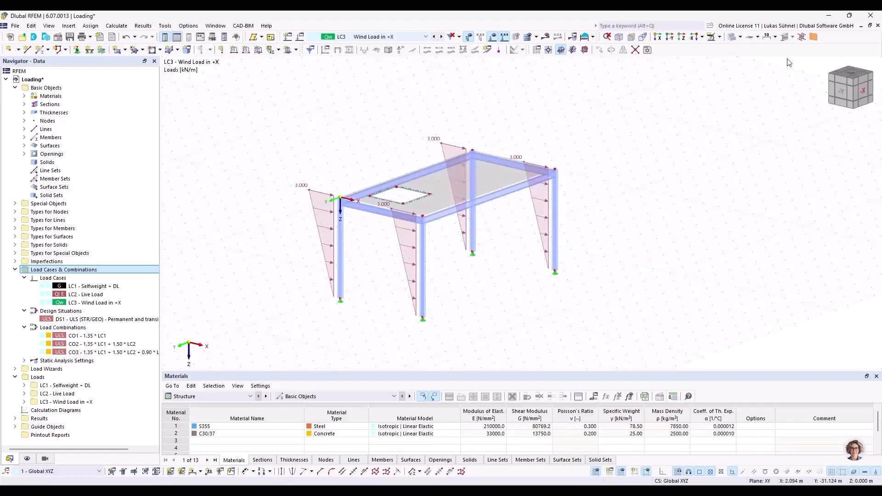
Step: Close the Loading model in RFEM
{"action": "left_click", "coordinate": [878, 26]}
{"action": "left_click", "coordinate": [479, 289]}
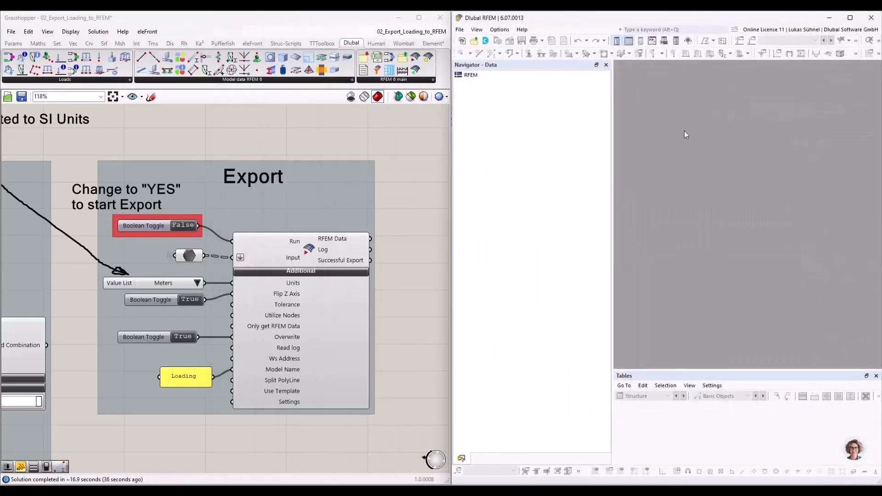
Step: Maximize the Grasshopper window and close the 02_Export_Loading_to_RFEM script together with its open cluster
{"action": "double_click", "coordinate": [302, 20]}
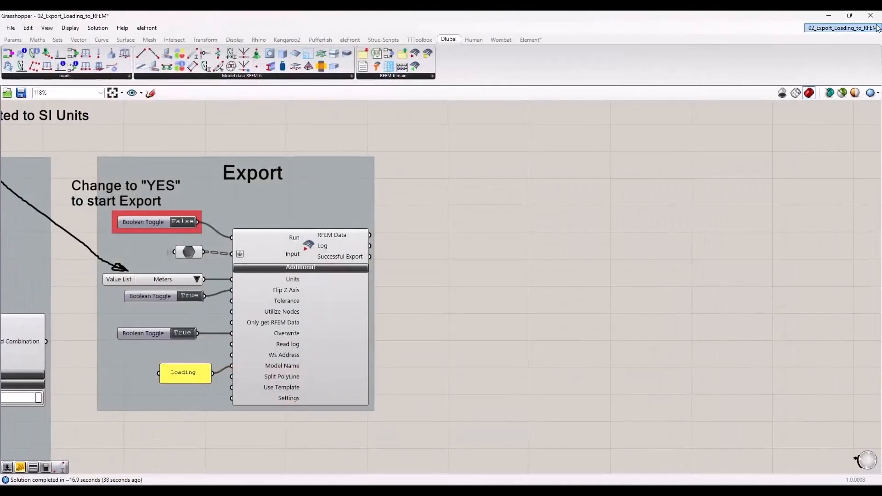
{"action": "left_click", "coordinate": [877, 27]}
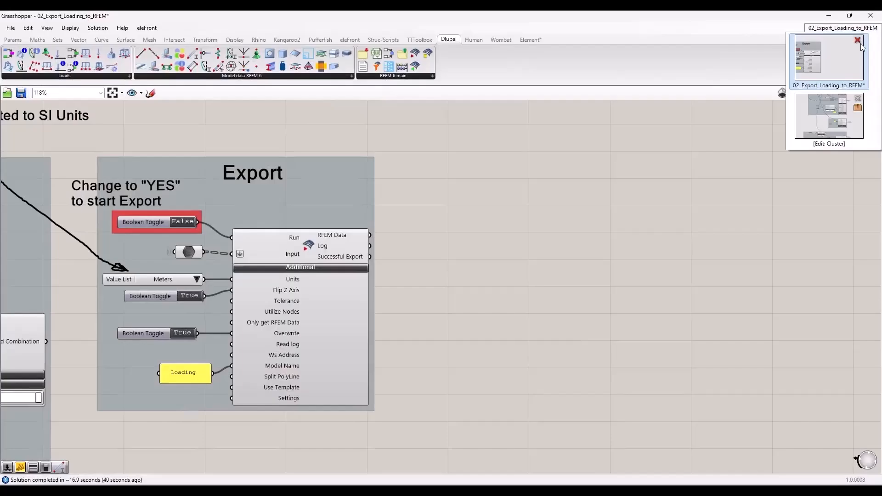
{"action": "left_click", "coordinate": [858, 41]}
{"action": "left_click", "coordinate": [814, 121]}
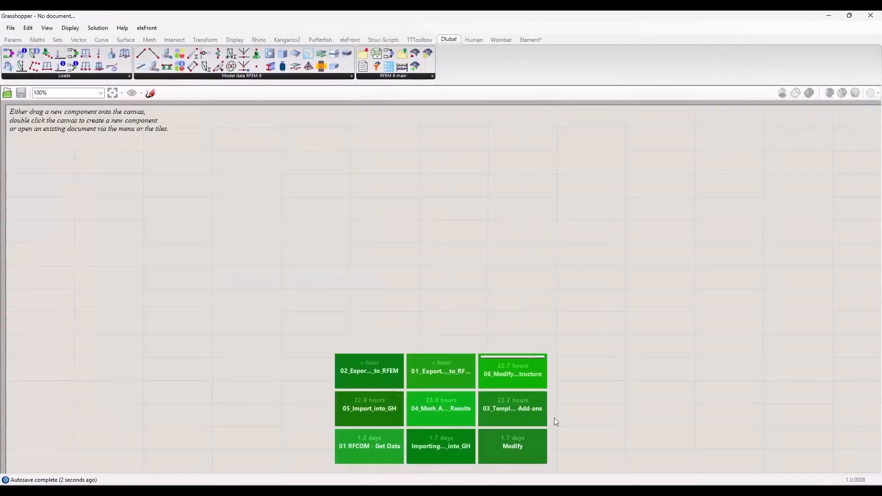
Step: Open the recent script 03_Templates_and_Design-Add-ons and read its general note on template files
{"action": "left_click", "coordinate": [520, 410]}
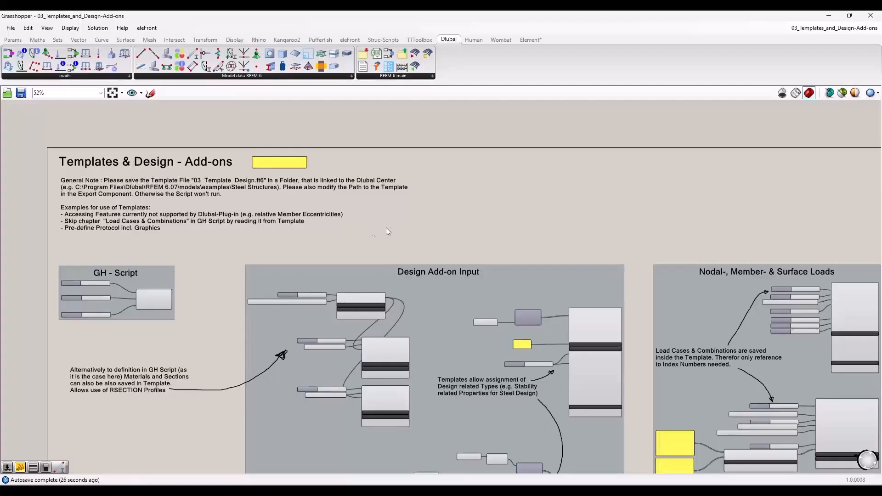
{"action": "right_click_drag", "start_coordinate": [300, 232], "coordinate": [269, 227]}
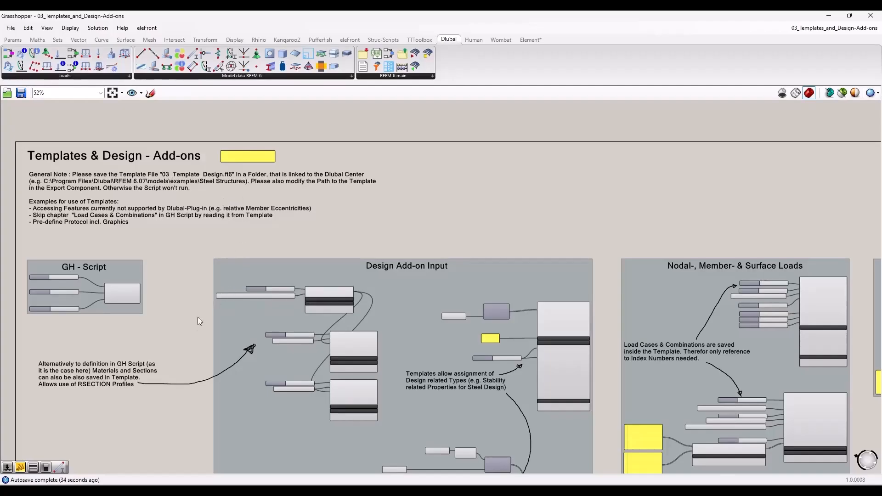
Step: Switch to RFEM and maximize its window
{"action": "key", "text": "alt+Tab"}
{"action": "left_click_drag", "start_coordinate": [545, 20], "coordinate": [473, 12]}
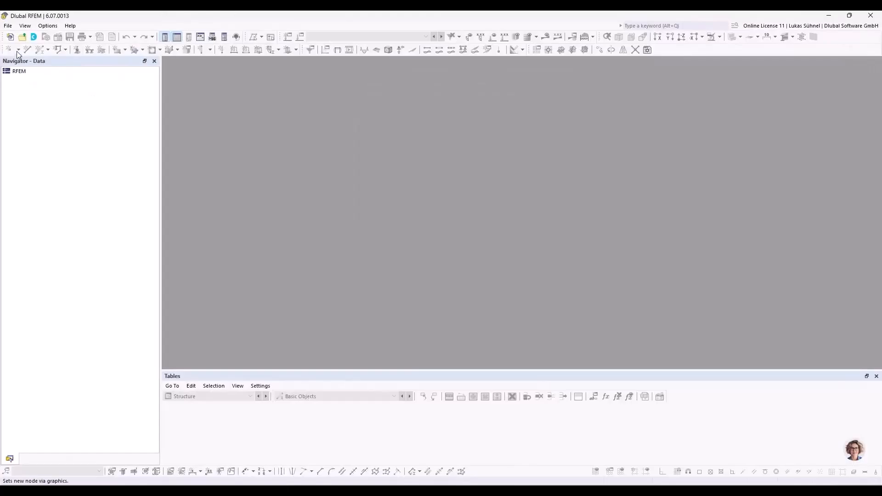
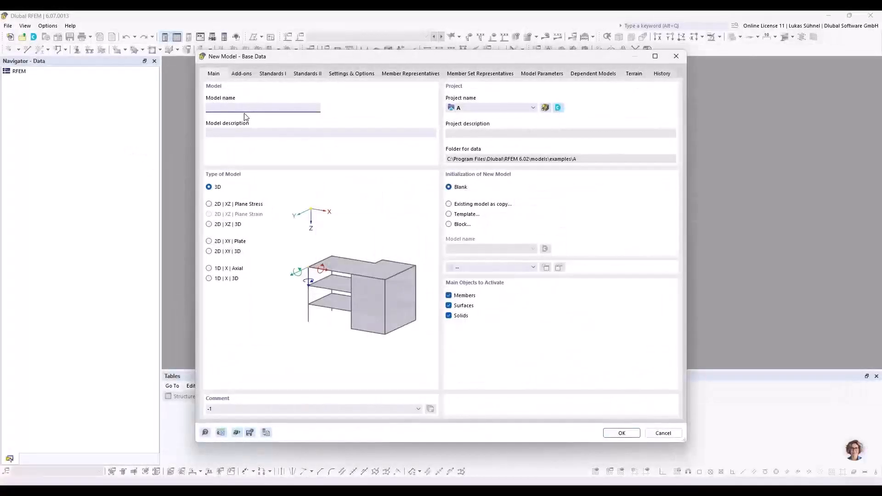
Step: Create a 3D model named New, initialized from the template 03_Template_Design
{"action": "type", "text": "mpl"}
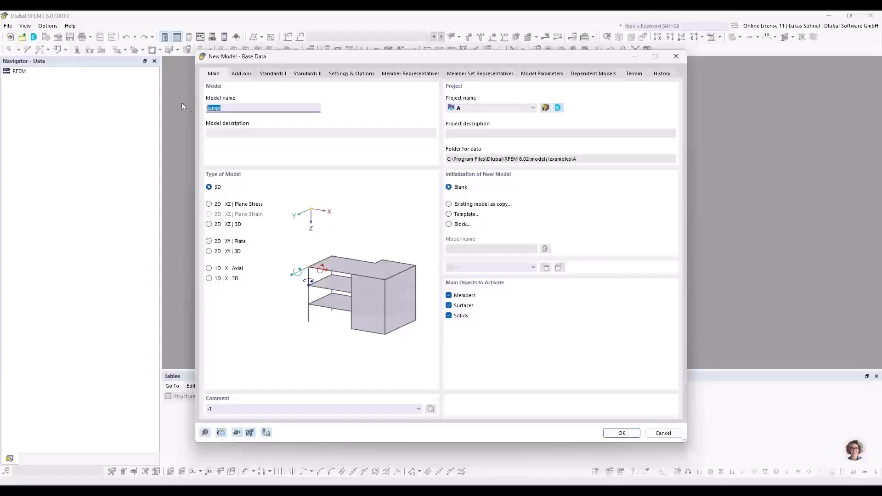
{"action": "type", "text": "New"}
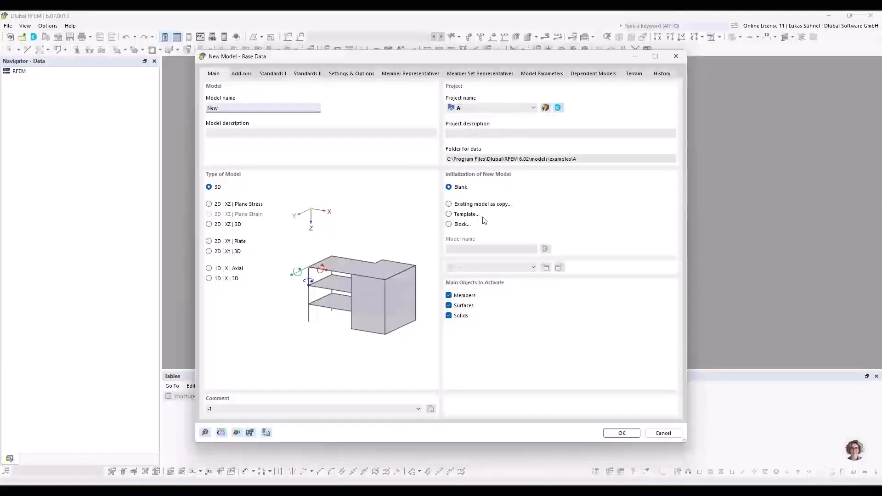
{"action": "left_click", "coordinate": [464, 216]}
{"action": "left_click", "coordinate": [487, 249]}
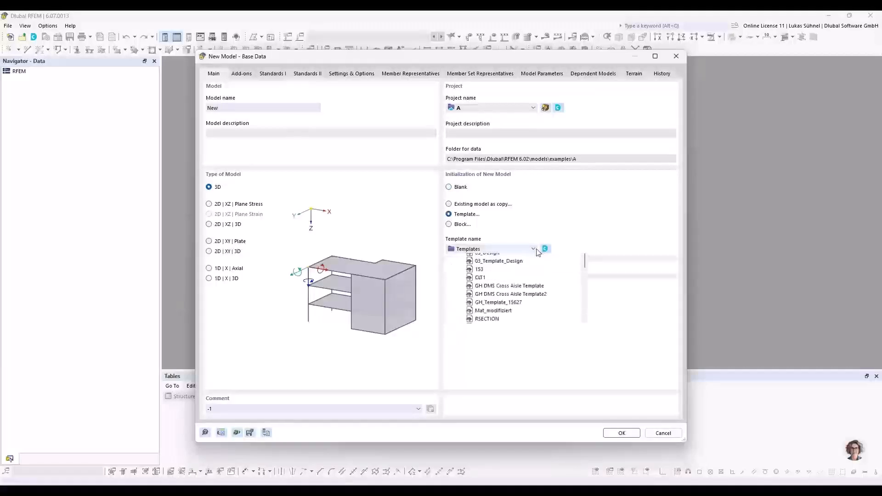
{"action": "left_click", "coordinate": [494, 282]}
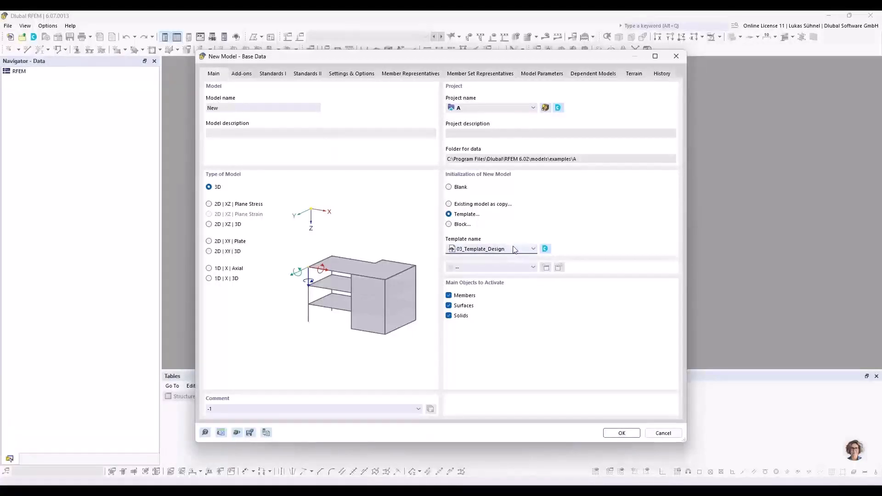
{"action": "left_click", "coordinate": [619, 432]}
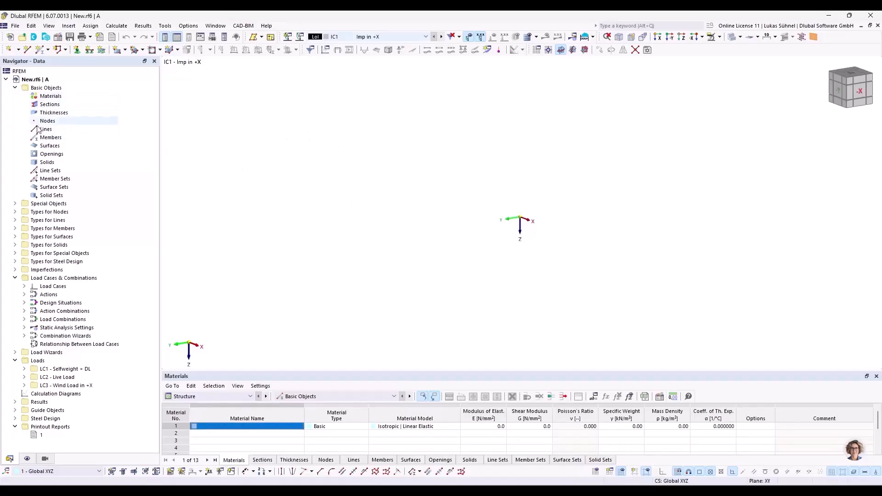
Step: Examine the load cases, actions, design situations, load combinations and printout report that the new model takes from the template
{"action": "left_click", "coordinate": [25, 286]}
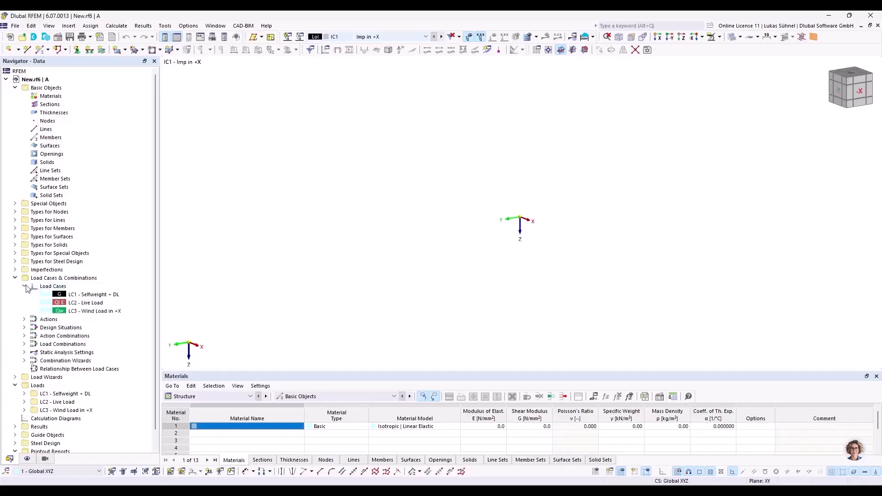
{"action": "left_click", "coordinate": [25, 319]}
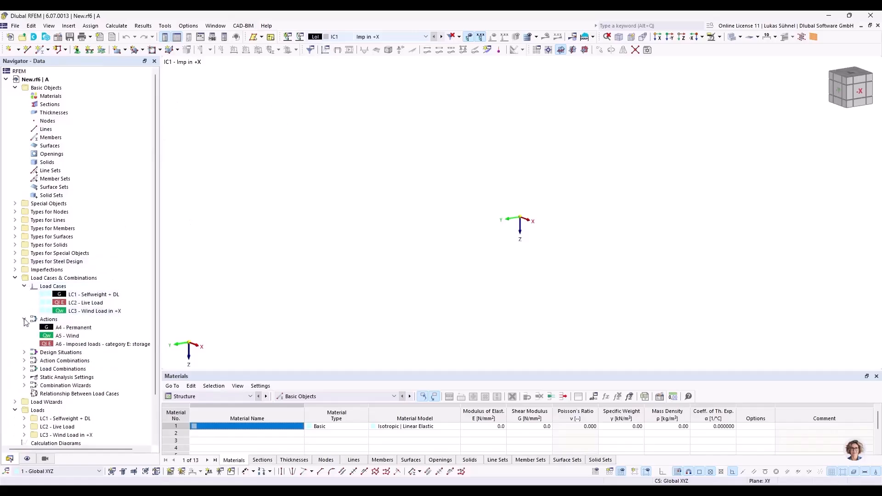
{"action": "left_click", "coordinate": [24, 353]}
{"action": "left_click", "coordinate": [25, 385]}
{"action": "scroll", "coordinate": [68, 334], "scroll_direction": "down", "scroll_amount": 5}
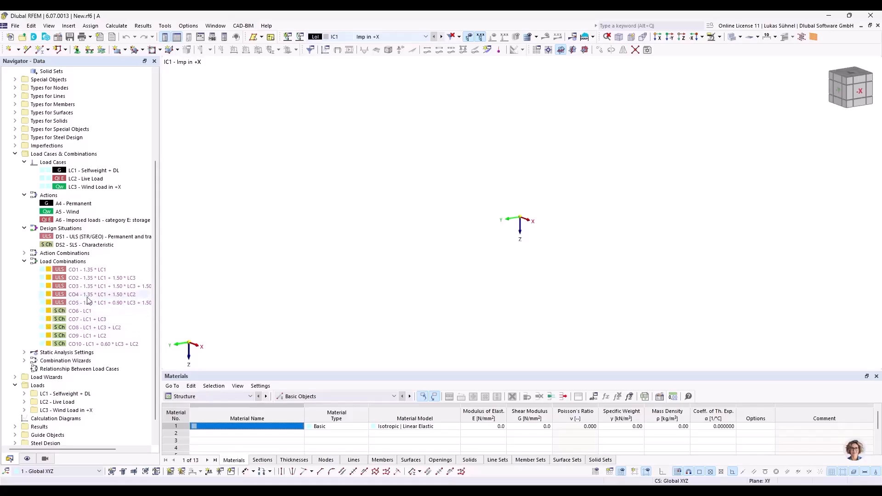
{"action": "scroll", "coordinate": [101, 307], "scroll_direction": "down", "scroll_amount": 1}
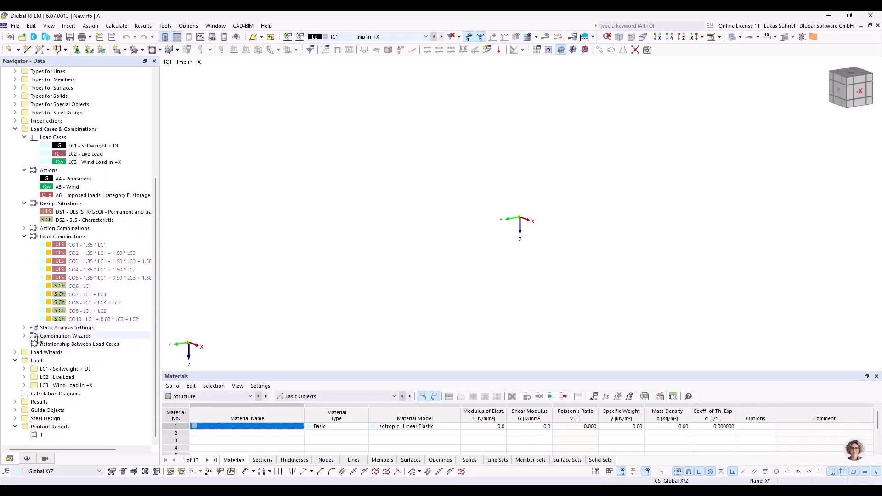
{"action": "left_click", "coordinate": [46, 437]}
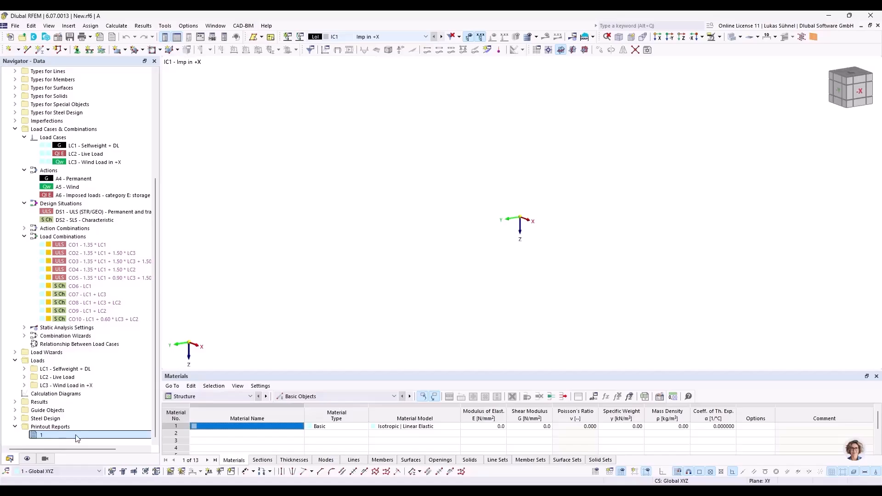
{"action": "scroll", "coordinate": [68, 298], "scroll_direction": "up", "scroll_amount": 6}
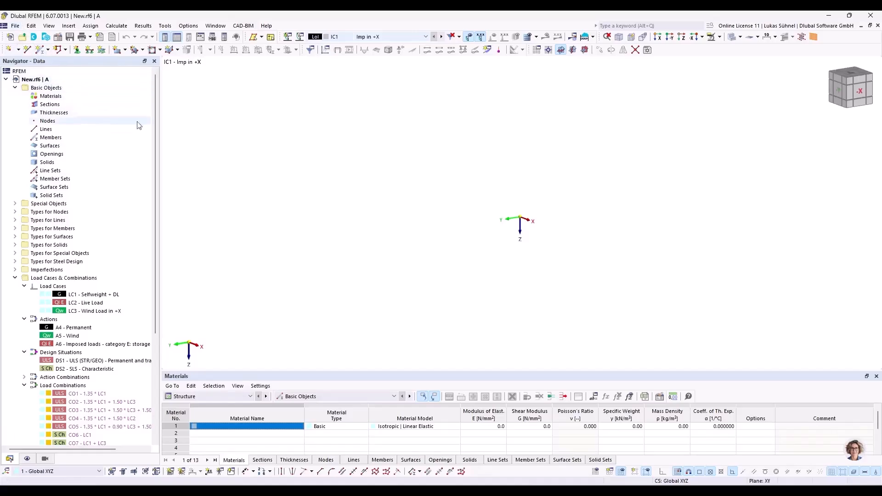
Step: Close the New model and switch to the Grasshopper script
{"action": "left_click", "coordinate": [878, 26]}
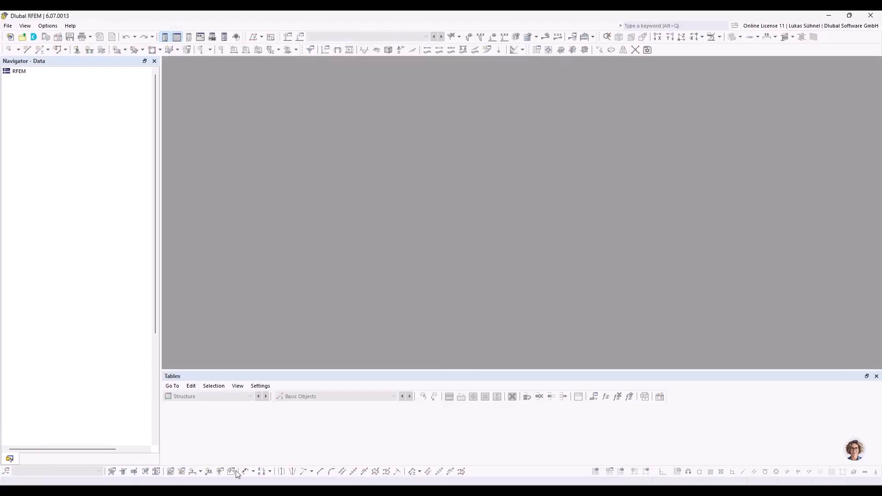
{"action": "left_click", "coordinate": [199, 490]}
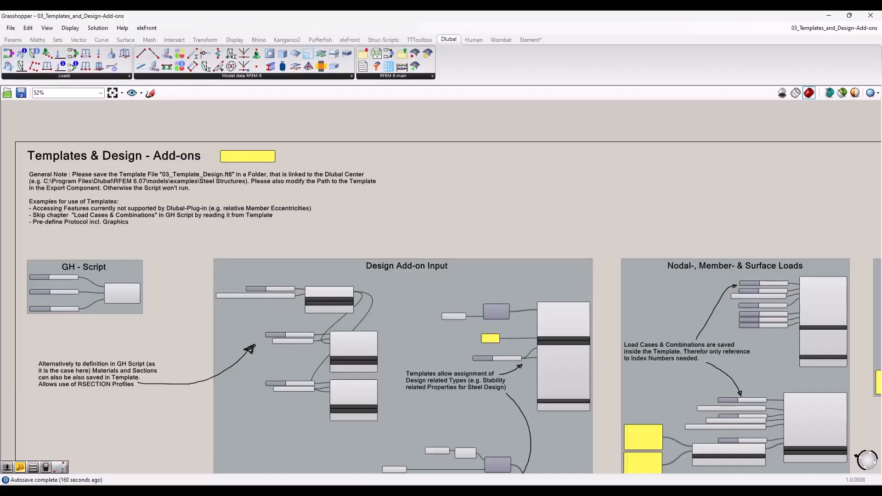
Step: Inspect the Export group's template path, model name and Overwrite toggle feeding the export component
{"action": "scroll", "coordinate": [259, 275], "scroll_direction": "down", "scroll_amount": 5}
{"action": "scroll", "coordinate": [368, 273], "scroll_direction": "up", "scroll_amount": 8}
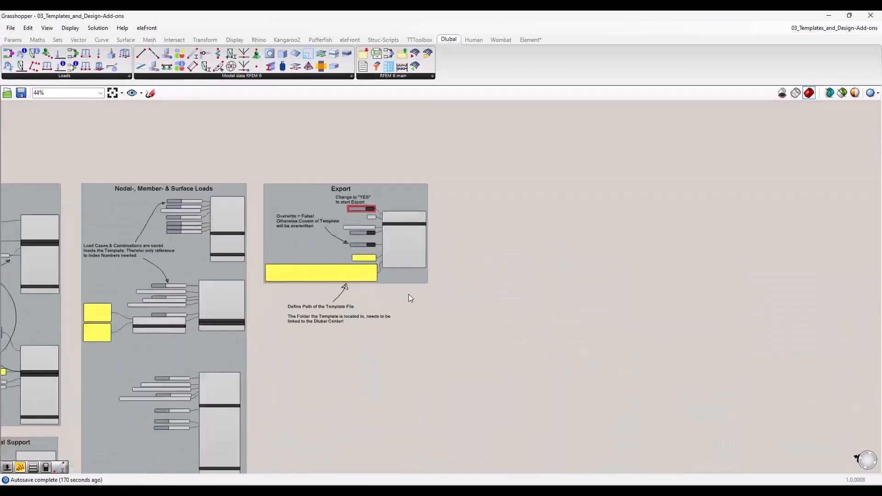
{"action": "scroll", "coordinate": [321, 274], "scroll_direction": "up", "scroll_amount": 2}
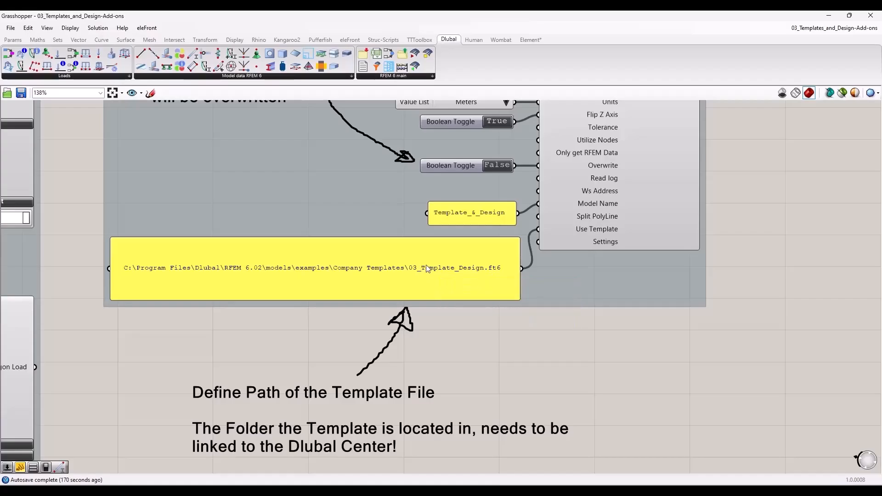
{"action": "right_click_drag", "start_coordinate": [431, 335], "coordinate": [386, 416]}
{"action": "scroll", "coordinate": [439, 394], "scroll_direction": "down", "scroll_amount": 1}
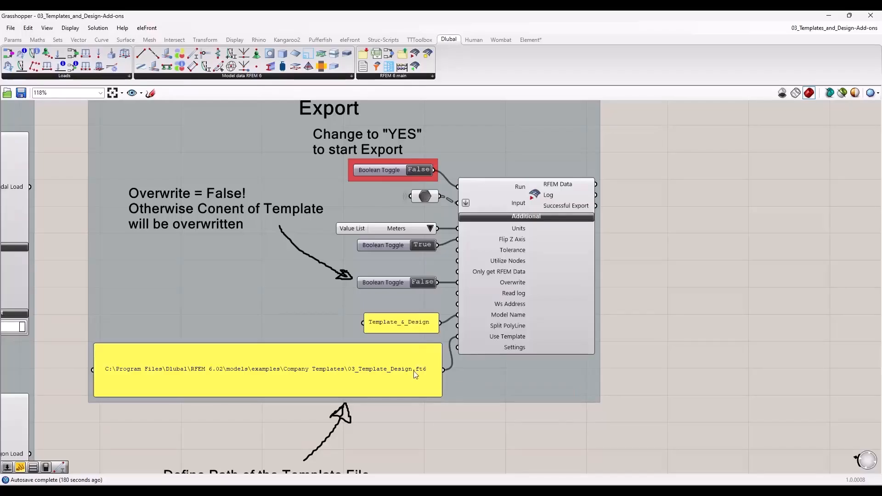
{"action": "mouse_move", "coordinate": [503, 336]}
{"action": "left_click", "coordinate": [391, 284]}
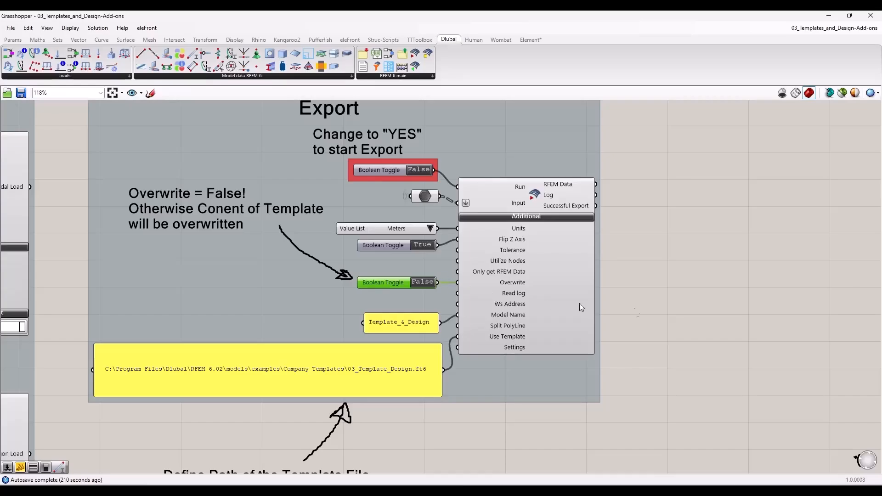
Step: Survey the script's groups from Design Add-on Input through the loads and supports to Export
{"action": "scroll", "coordinate": [613, 340], "scroll_direction": "down", "scroll_amount": 5}
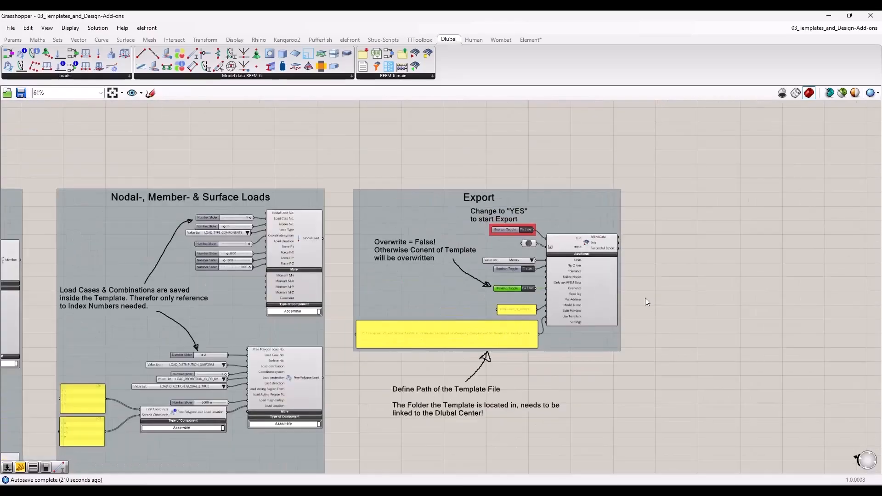
{"action": "scroll", "coordinate": [647, 294], "scroll_direction": "down", "scroll_amount": 3}
{"action": "right_click_drag", "start_coordinate": [553, 414], "coordinate": [509, 288]}
{"action": "scroll", "coordinate": [337, 210], "scroll_direction": "up", "scroll_amount": 3}
{"action": "scroll", "coordinate": [327, 234], "scroll_direction": "down", "scroll_amount": 1}
{"action": "right_click_drag", "start_coordinate": [50, 268], "coordinate": [122, 289]}
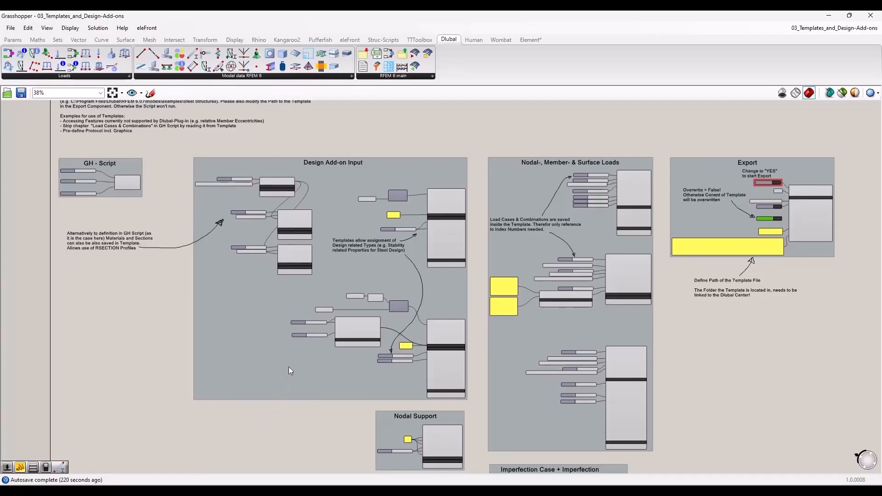
{"action": "right_click_drag", "start_coordinate": [660, 148], "coordinate": [507, 180]}
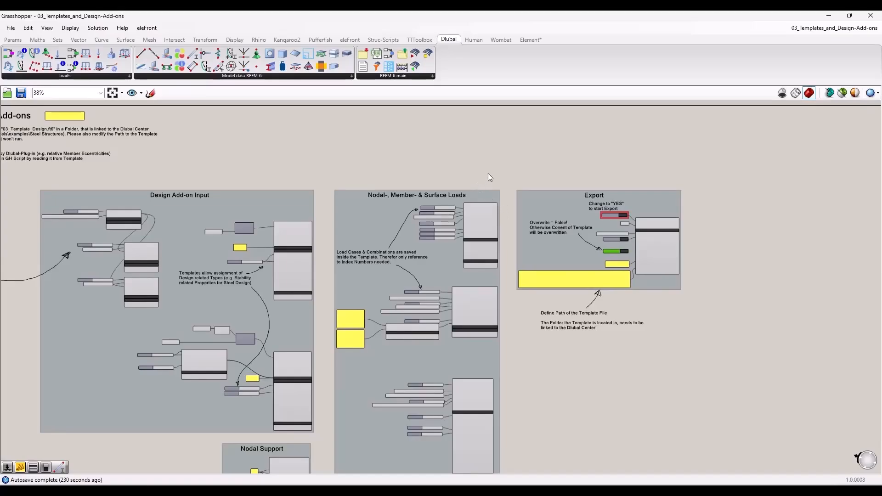
{"action": "scroll", "coordinate": [481, 167], "scroll_direction": "down", "scroll_amount": 1}
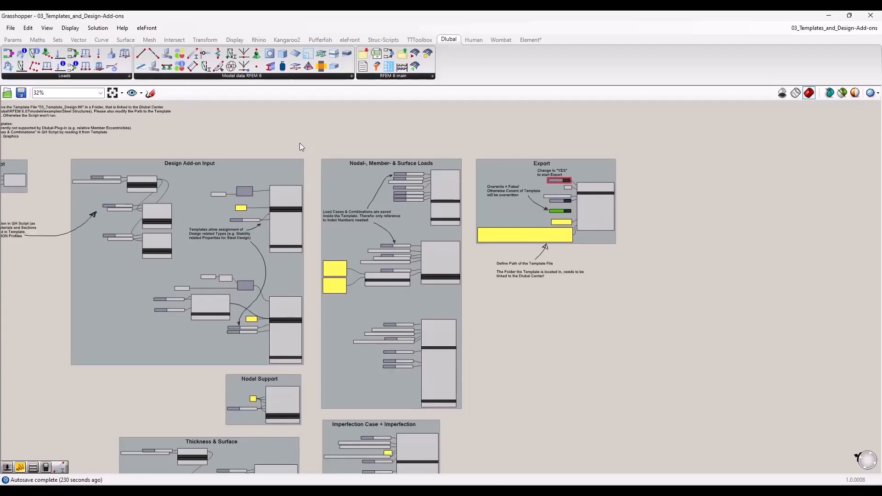
{"action": "scroll", "coordinate": [301, 143], "scroll_direction": "down", "scroll_amount": 1}
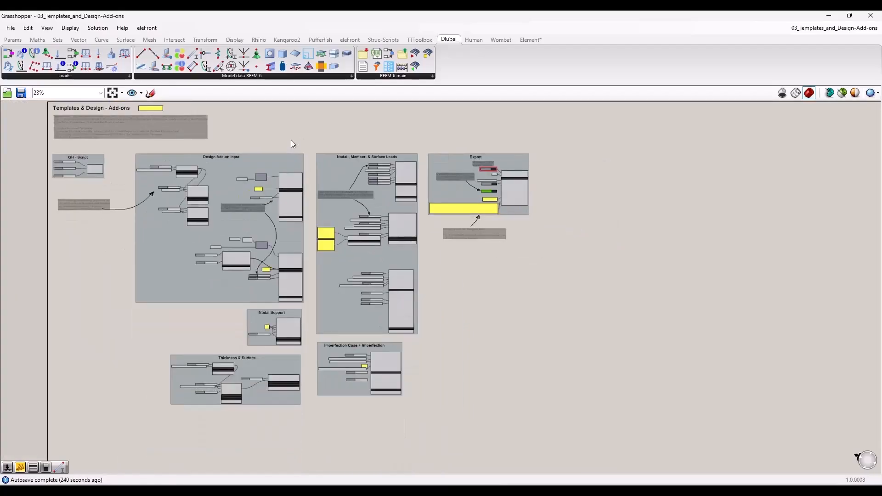
{"action": "left_click_drag", "start_coordinate": [281, 137], "coordinate": [306, 139]}
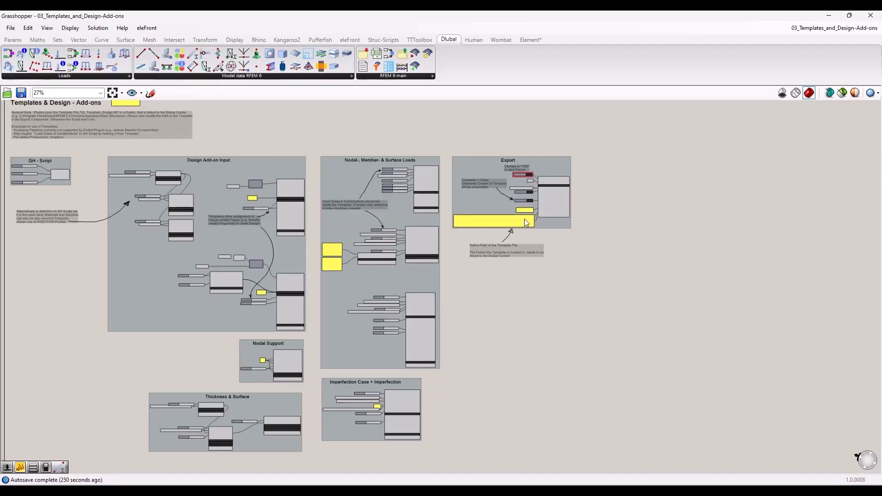
Step: Examine the Nodal Load component and the number slider that references its load case in the template
{"action": "scroll", "coordinate": [434, 161], "scroll_direction": "up", "scroll_amount": 8}
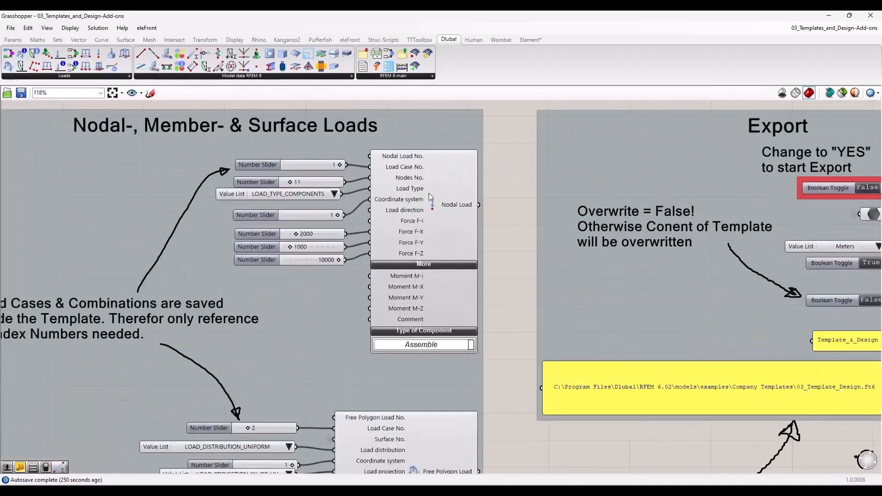
{"action": "left_click", "coordinate": [449, 209]}
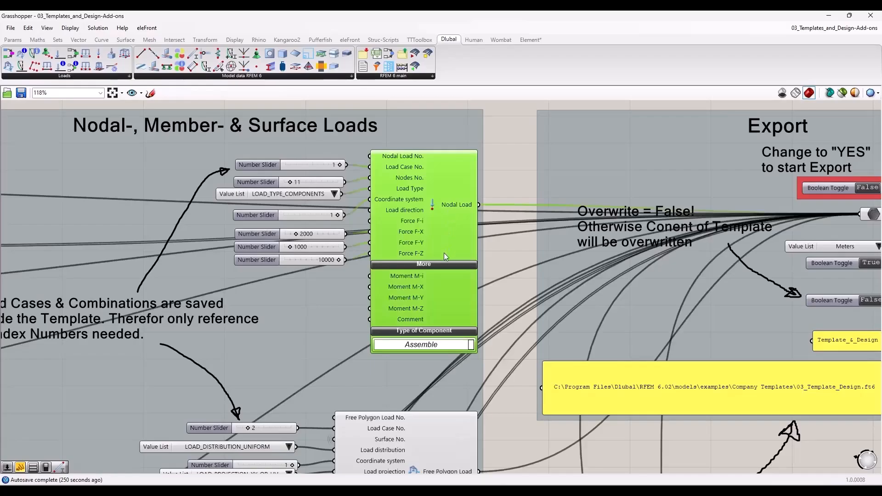
{"action": "left_click", "coordinate": [498, 184]}
{"action": "right_click_drag", "start_coordinate": [499, 177], "coordinate": [484, 221]}
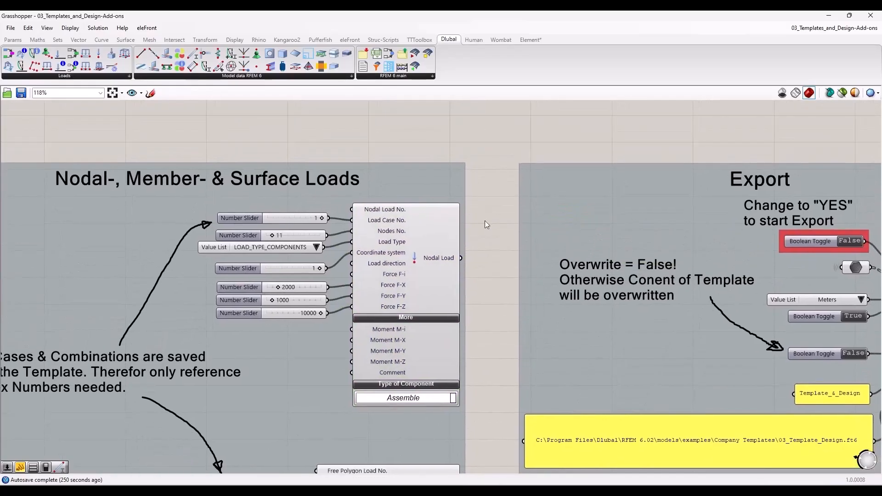
{"action": "scroll", "coordinate": [373, 228], "scroll_direction": "up", "scroll_amount": 3}
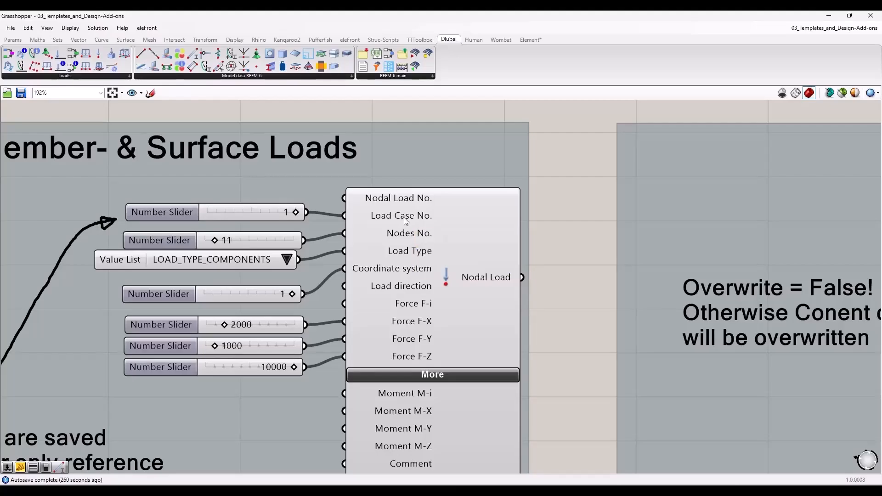
{"action": "left_click", "coordinate": [154, 211]}
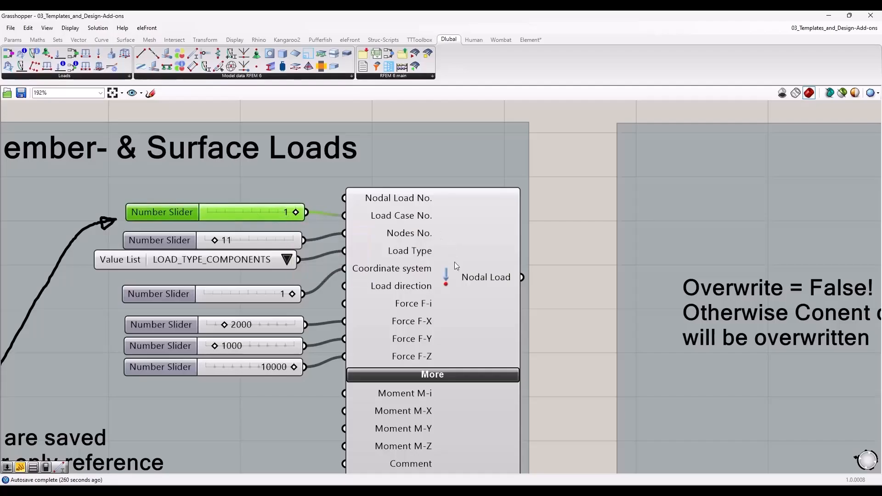
{"action": "left_click", "coordinate": [465, 279]}
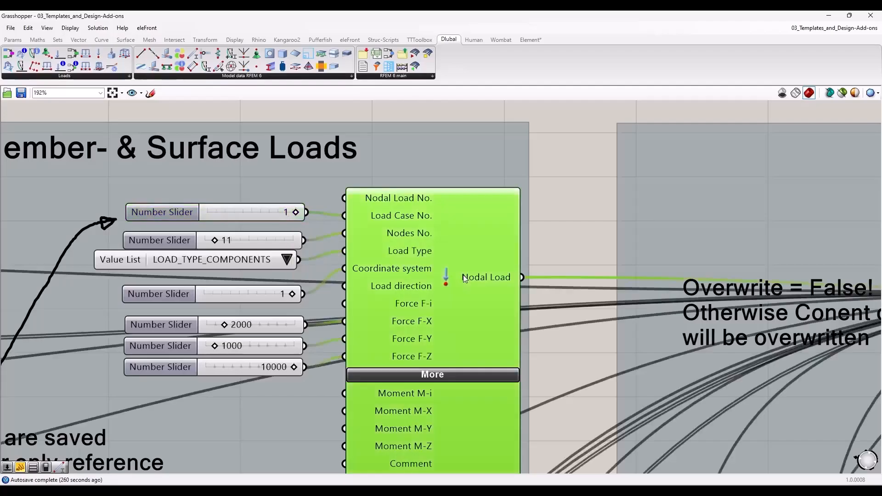
{"action": "left_click", "coordinate": [289, 114]}
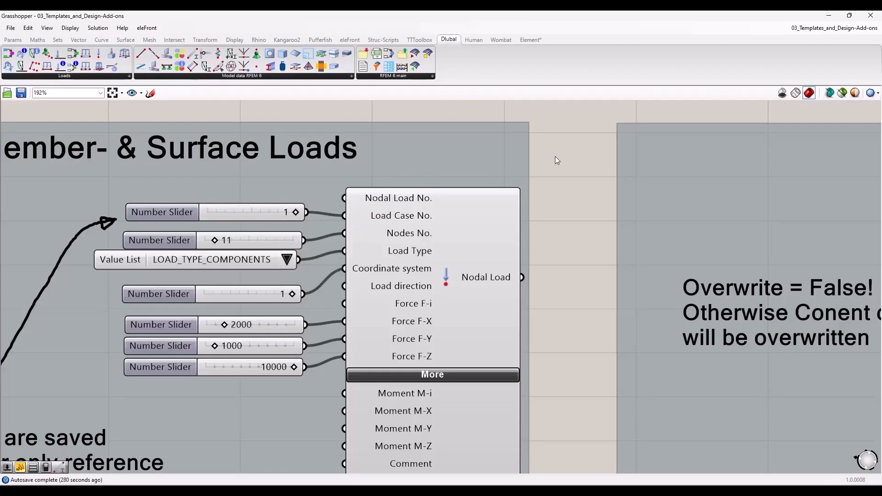
Step: Inspect the Member Eccentricity component connected to the Beams member in the Design Add-on Input group
{"action": "scroll", "coordinate": [555, 161], "scroll_direction": "down", "scroll_amount": 5}
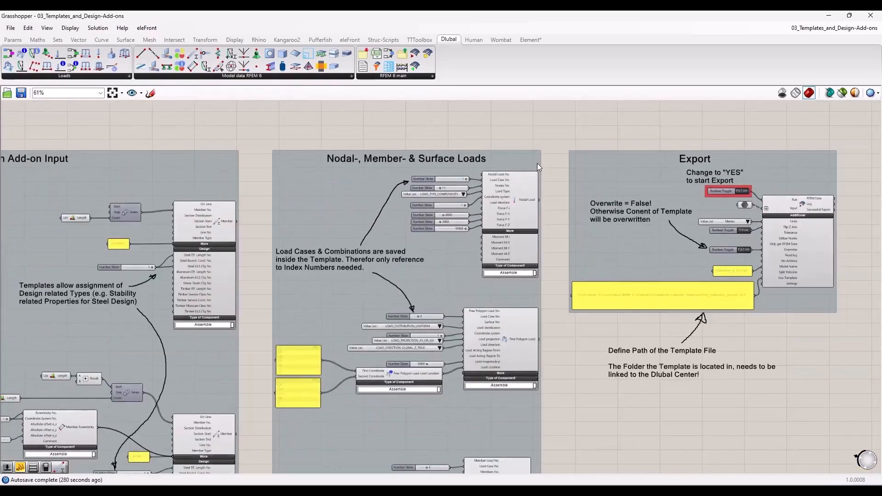
{"action": "scroll", "coordinate": [624, 294], "scroll_direction": "up", "scroll_amount": 3}
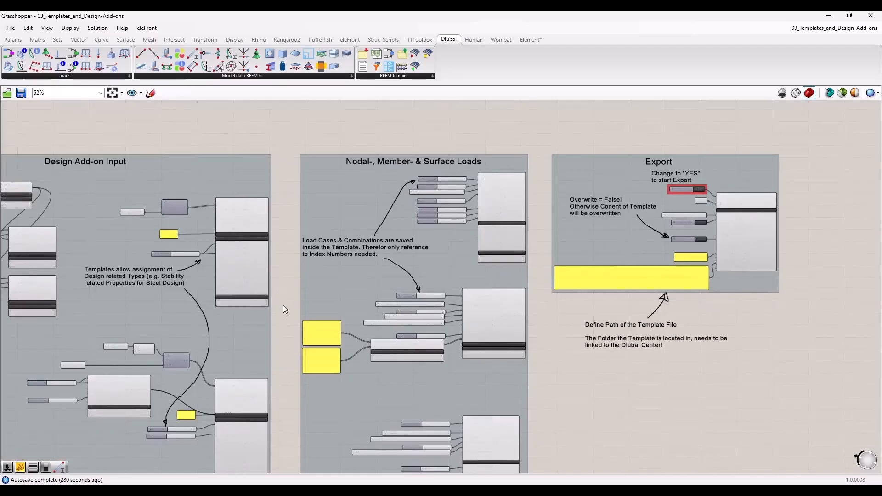
{"action": "right_click_drag", "start_coordinate": [275, 333], "coordinate": [467, 246]}
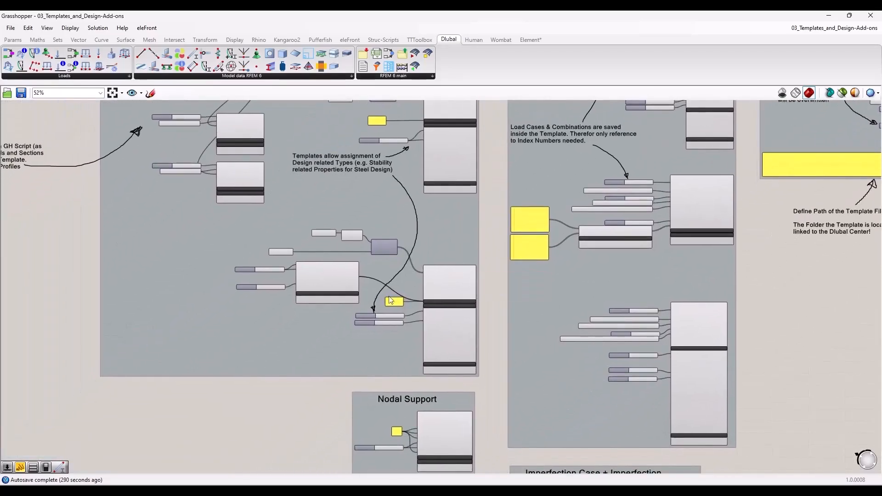
{"action": "scroll", "coordinate": [333, 296], "scroll_direction": "up", "scroll_amount": 5}
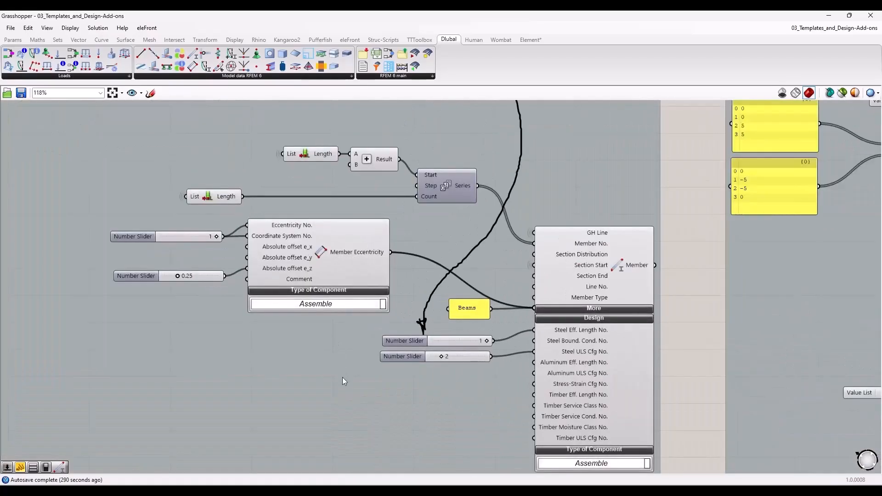
{"action": "scroll", "coordinate": [318, 314], "scroll_direction": "up", "scroll_amount": 2}
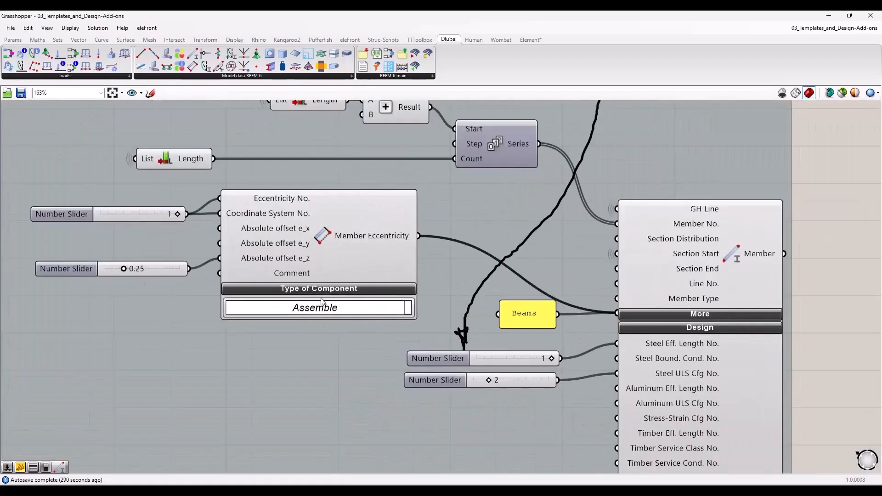
{"action": "left_click", "coordinate": [374, 237]}
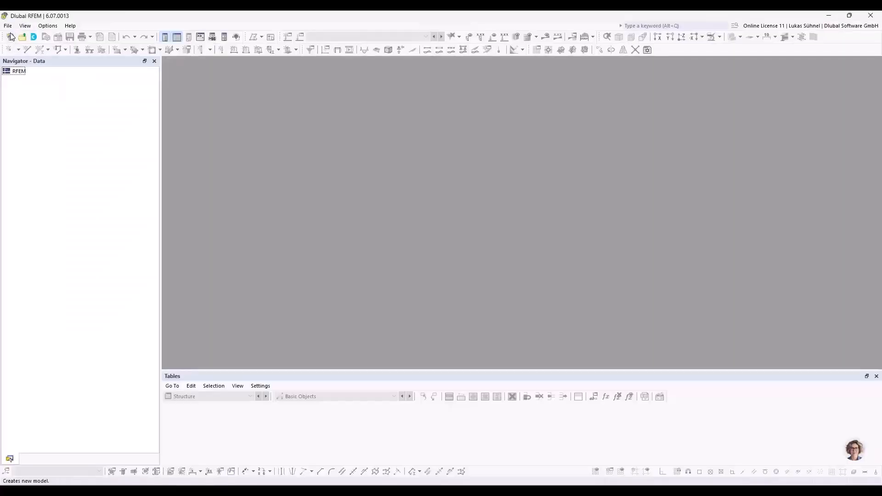
Step: Switch to RFEM, open the recent model 05_Import.rf6 and expand its member types
{"action": "left_click", "coordinate": [10, 26]}
{"action": "left_click", "coordinate": [39, 95]}
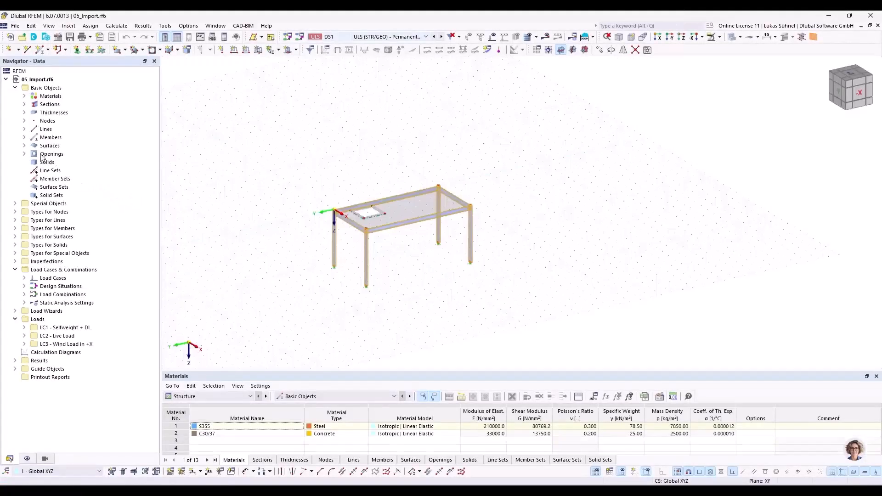
{"action": "left_click", "coordinate": [15, 229]}
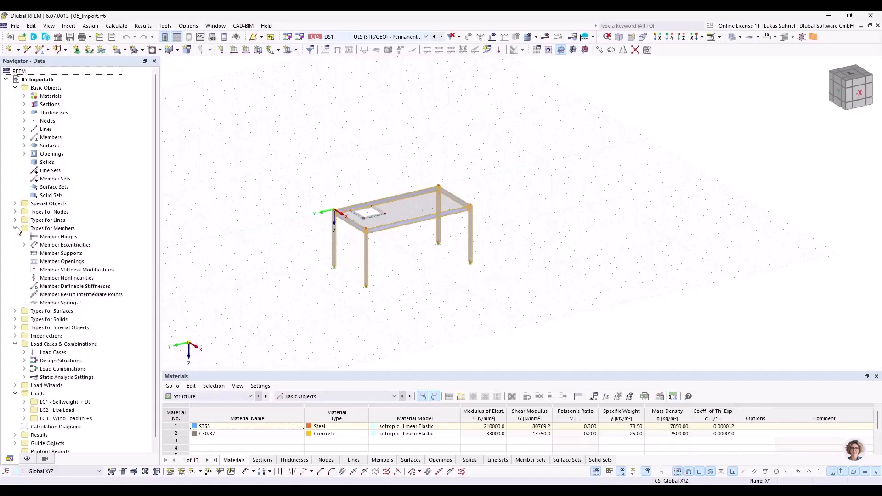
Step: Try a new member eccentricity of type Relative to Section with middle-top section alignment, and discard it
{"action": "right_click", "coordinate": [52, 246]}
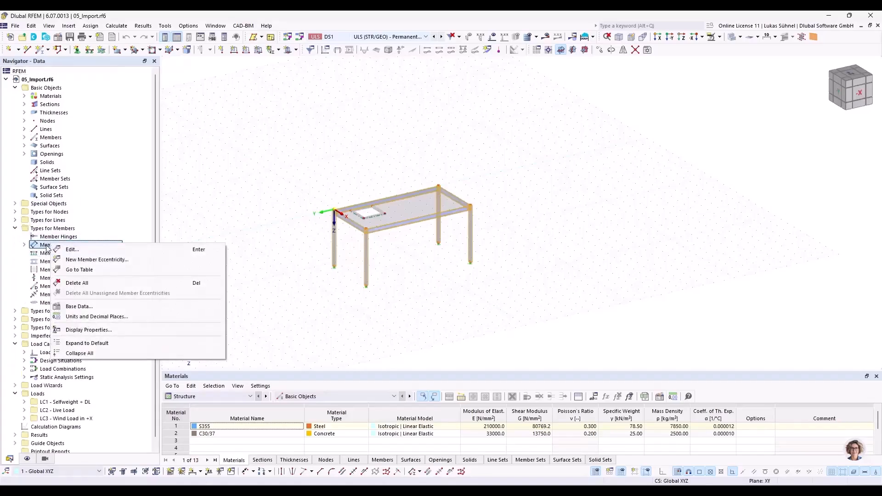
{"action": "left_click", "coordinate": [92, 257]}
{"action": "left_click", "coordinate": [336, 157]}
{"action": "left_click", "coordinate": [322, 164]}
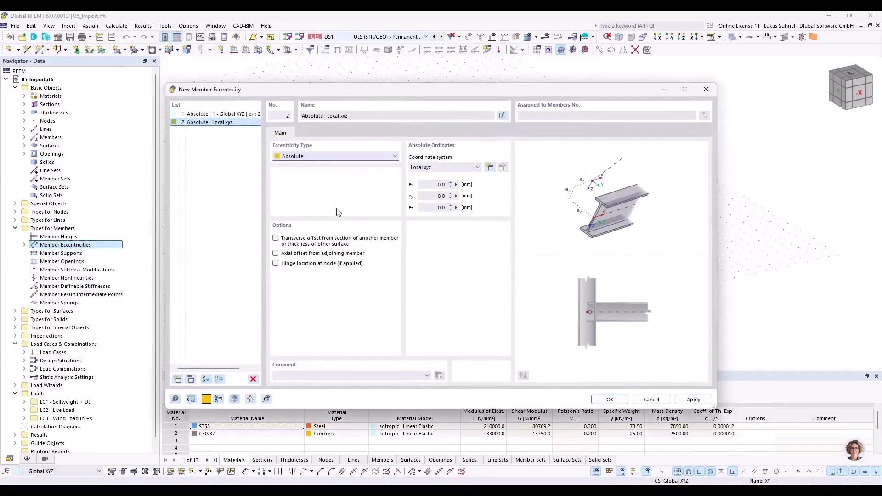
{"action": "left_click", "coordinate": [438, 185]}
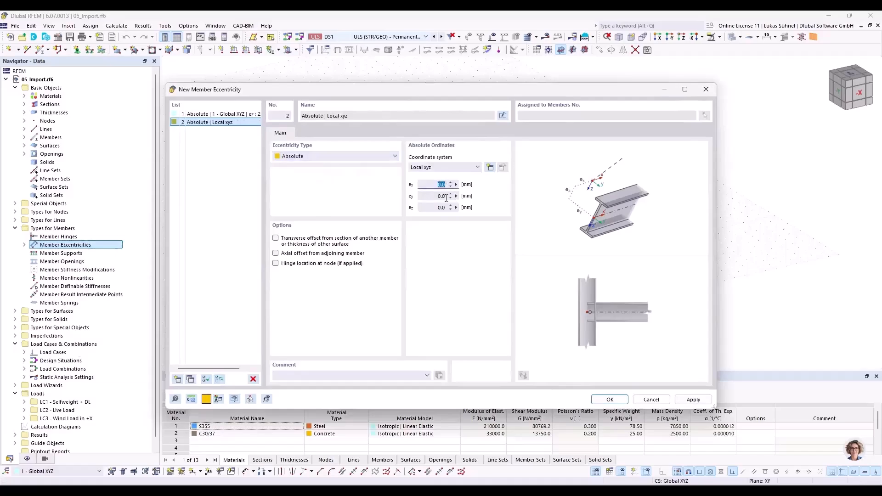
{"action": "left_click", "coordinate": [368, 157]}
{"action": "left_click", "coordinate": [337, 165]}
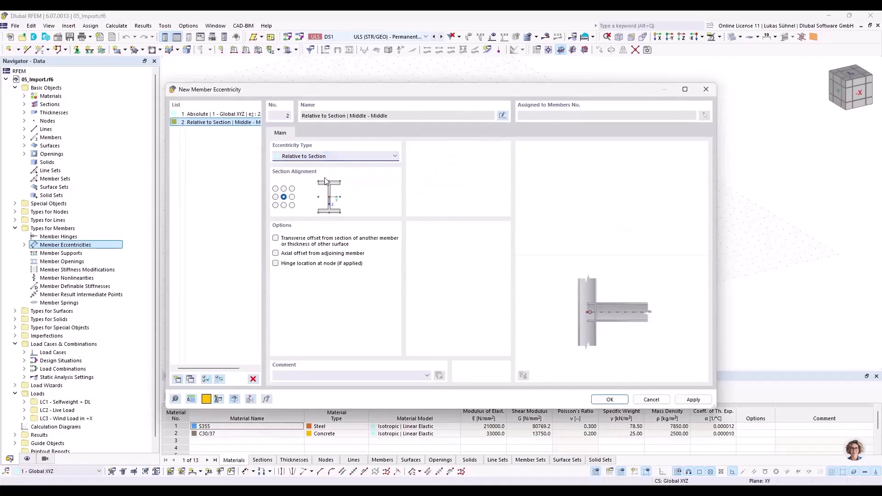
{"action": "left_click", "coordinate": [284, 188]}
{"action": "left_click", "coordinate": [236, 124]}
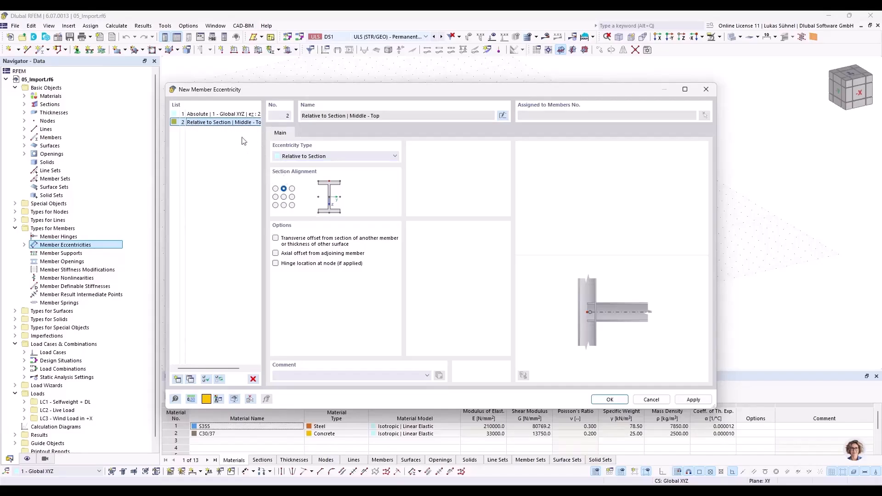
{"action": "left_click", "coordinate": [651, 400]}
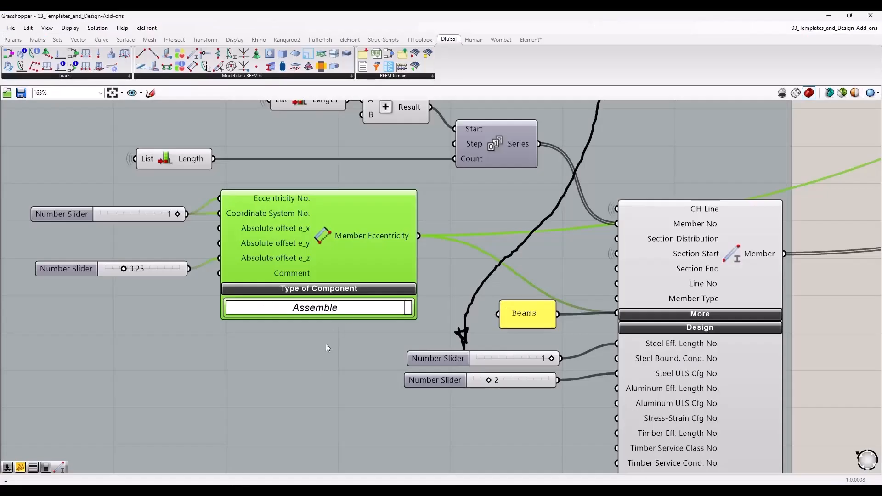
Step: Back in Grasshopper, examine the Eccentricity Start and Eccentricity End inputs among the Beams Member component's extra options
{"action": "scroll", "coordinate": [274, 249], "scroll_direction": "down", "scroll_amount": 1}
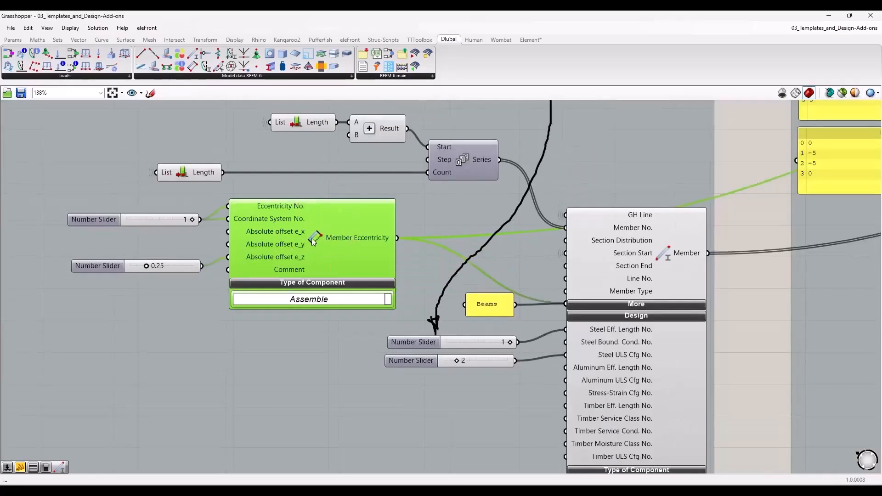
{"action": "left_click", "coordinate": [649, 302]}
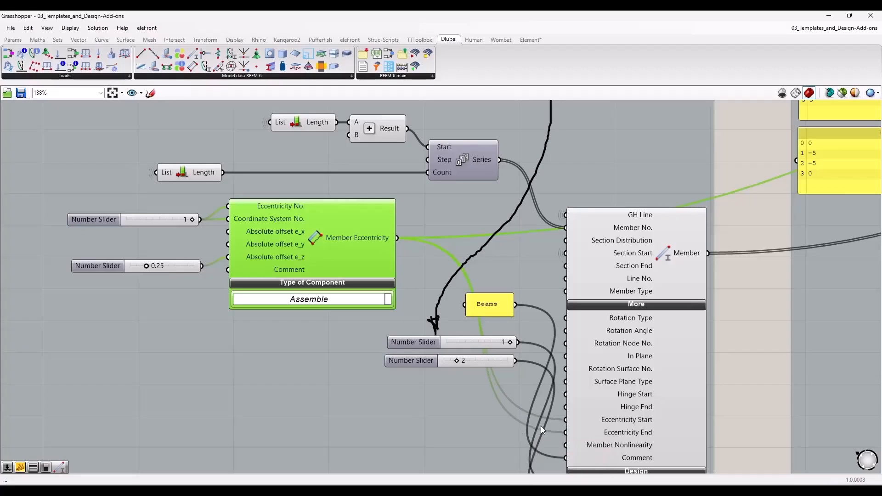
{"action": "left_click", "coordinate": [645, 306]}
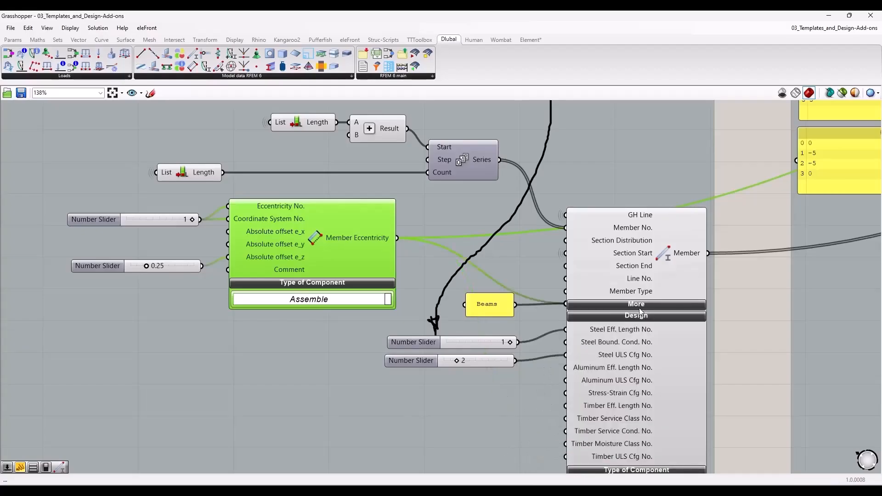
{"action": "left_click", "coordinate": [749, 308]}
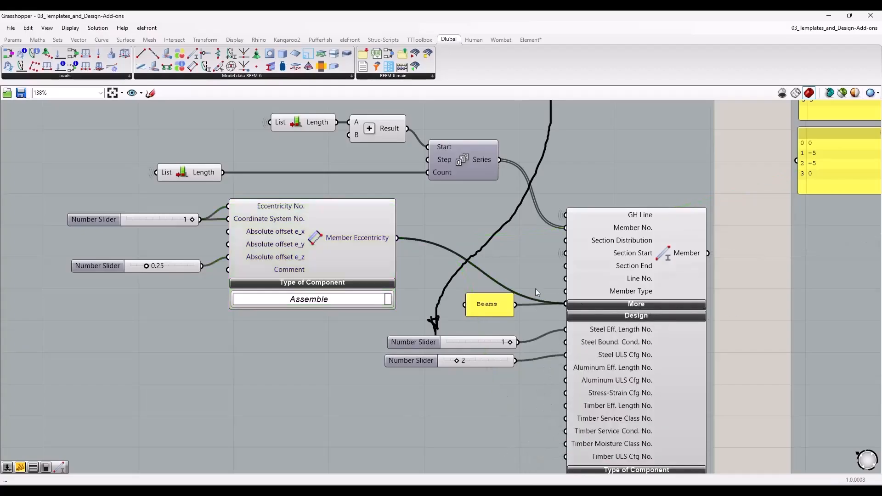
Step: Review the material, section and Columns member components in the Design Add-on Input group
{"action": "scroll", "coordinate": [396, 318], "scroll_direction": "down", "scroll_amount": 4}
{"action": "scroll", "coordinate": [569, 186], "scroll_direction": "up", "scroll_amount": 2}
{"action": "right_click_drag", "start_coordinate": [580, 164], "coordinate": [554, 368]}
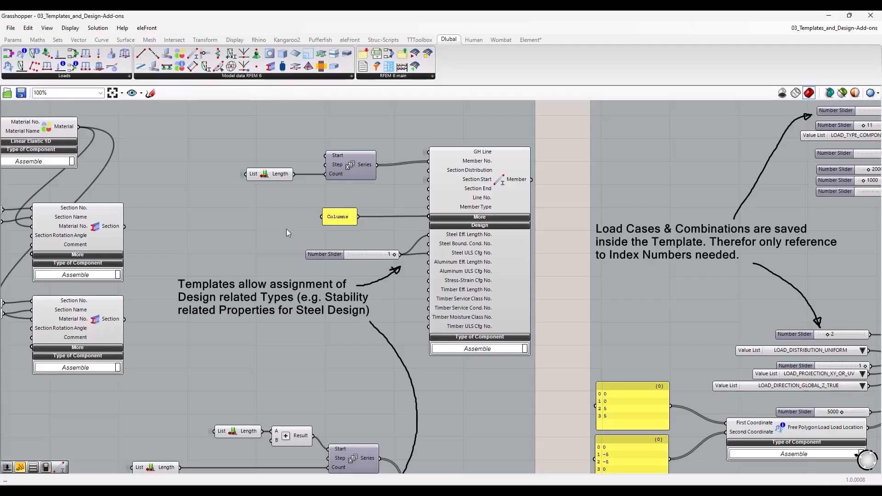
{"action": "scroll", "coordinate": [300, 248], "scroll_direction": "down", "scroll_amount": 2}
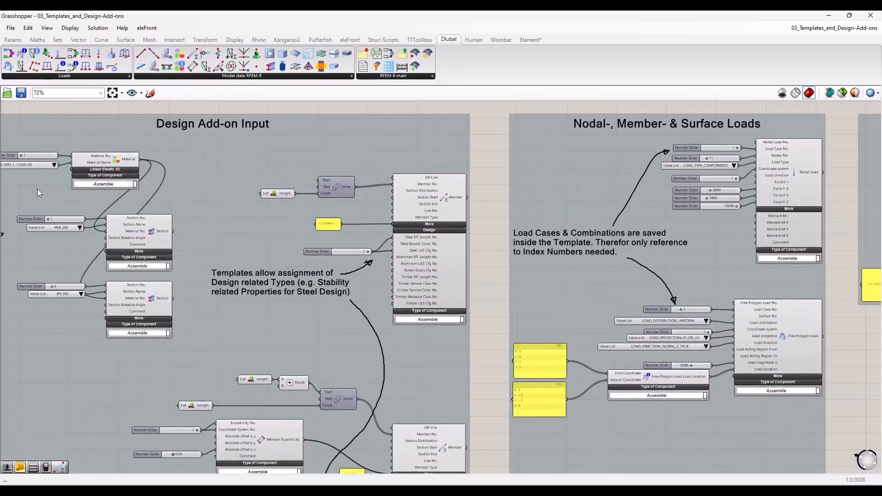
{"action": "right_click_drag", "start_coordinate": [37, 189], "coordinate": [242, 203]}
{"action": "scroll", "coordinate": [244, 204], "scroll_direction": "up", "scroll_amount": 3}
{"action": "left_click_drag", "start_coordinate": [84, 112], "coordinate": [107, 189]}
{"action": "right_click_drag", "start_coordinate": [519, 219], "coordinate": [258, 190]}
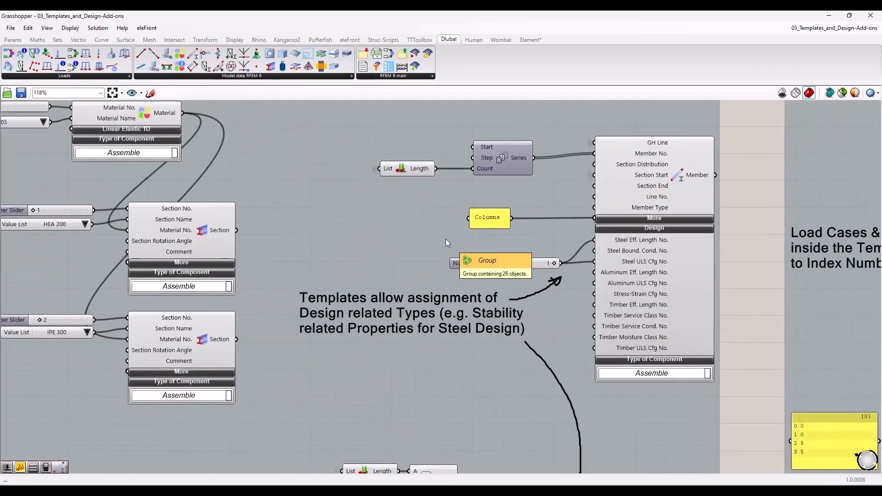
Step: Examine the Design inputs of the Columns Member component and the number slider connected to them
{"action": "scroll", "coordinate": [443, 241], "scroll_direction": "down", "scroll_amount": 4}
{"action": "scroll", "coordinate": [434, 243], "scroll_direction": "down", "scroll_amount": 1}
{"action": "right_click_drag", "start_coordinate": [552, 271], "coordinate": [411, 246]}
{"action": "scroll", "coordinate": [412, 246], "scroll_direction": "up", "scroll_amount": 5}
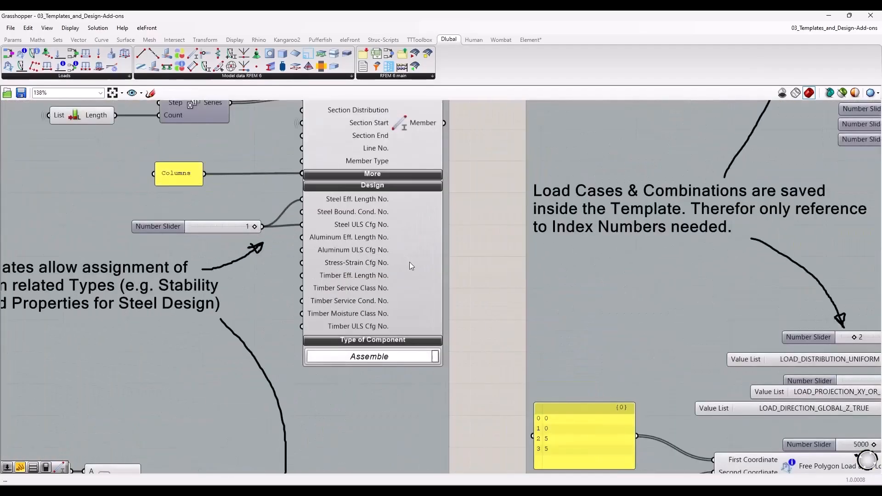
{"action": "scroll", "coordinate": [410, 262], "scroll_direction": "down", "scroll_amount": 1}
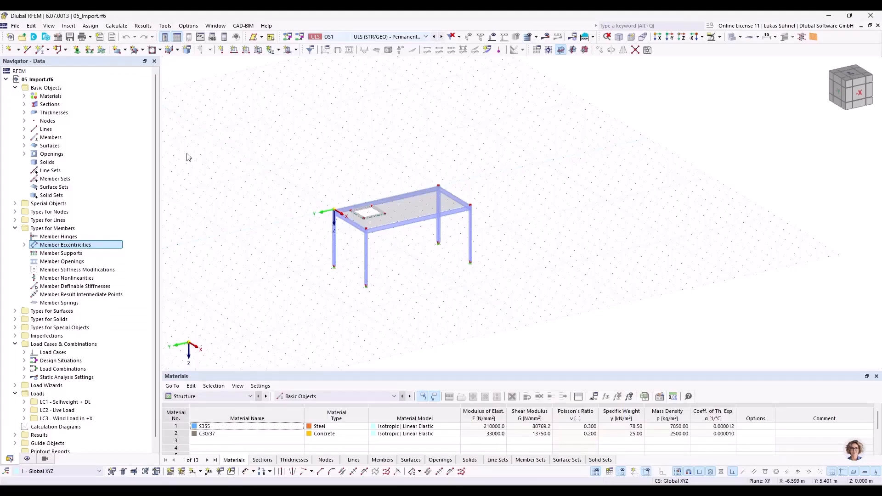
Step: Switch to RFEM and activate the Steel Design add-on in the base data of 05_Import.rf6
{"action": "right_click", "coordinate": [41, 80]}
{"action": "left_click", "coordinate": [84, 89]}
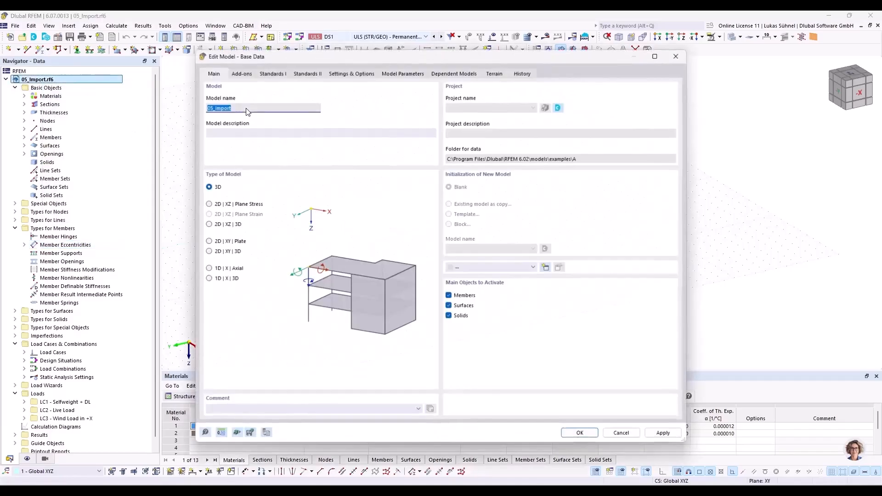
{"action": "left_click", "coordinate": [247, 74]}
{"action": "left_click", "coordinate": [486, 163]}
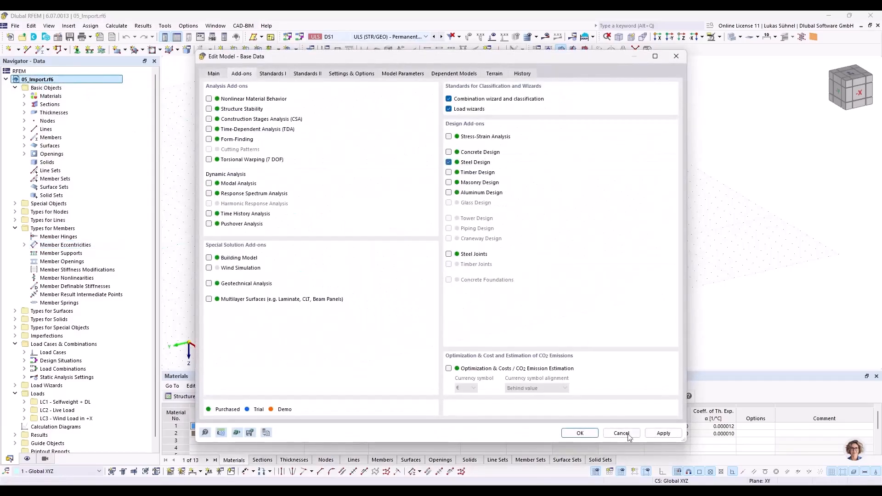
{"action": "left_click", "coordinate": [580, 433]}
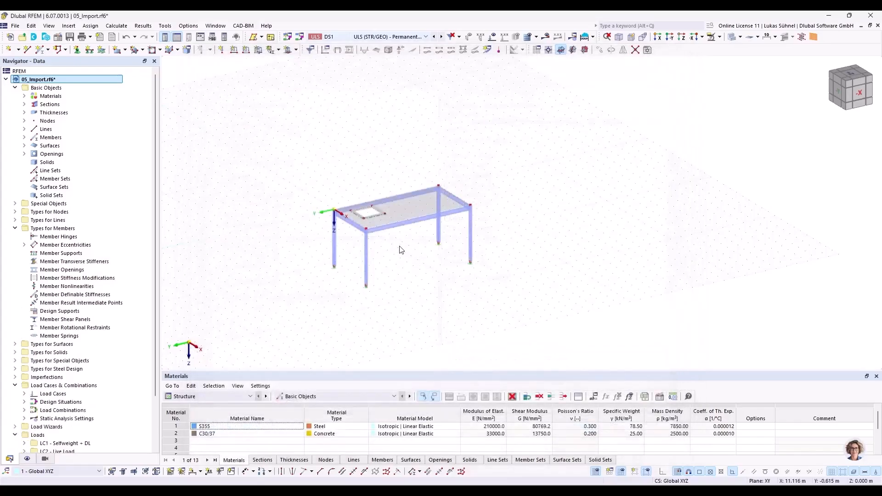
Step: Open the front column's member properties and view its steel design type assignments
{"action": "scroll", "coordinate": [391, 248], "scroll_direction": "up", "scroll_amount": 3}
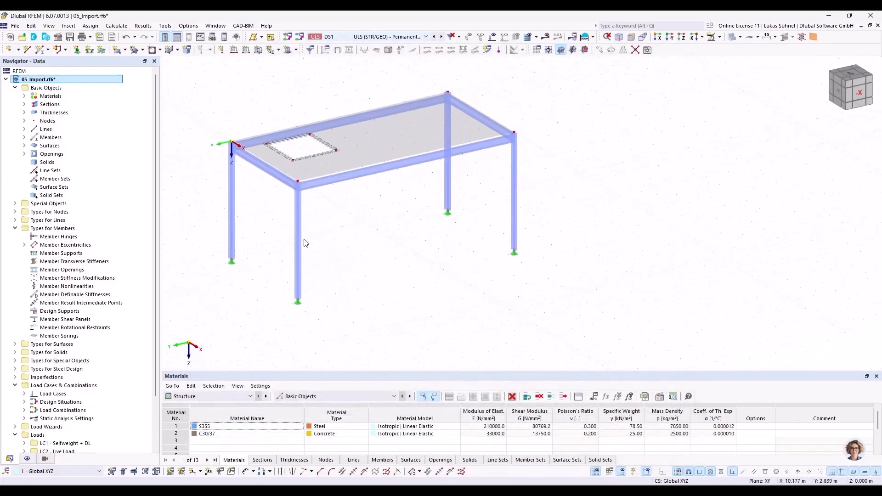
{"action": "scroll", "coordinate": [300, 241], "scroll_direction": "up", "scroll_amount": 2}
{"action": "middle_click_drag", "start_coordinate": [264, 274], "coordinate": [335, 240], "text": "ctrl"}
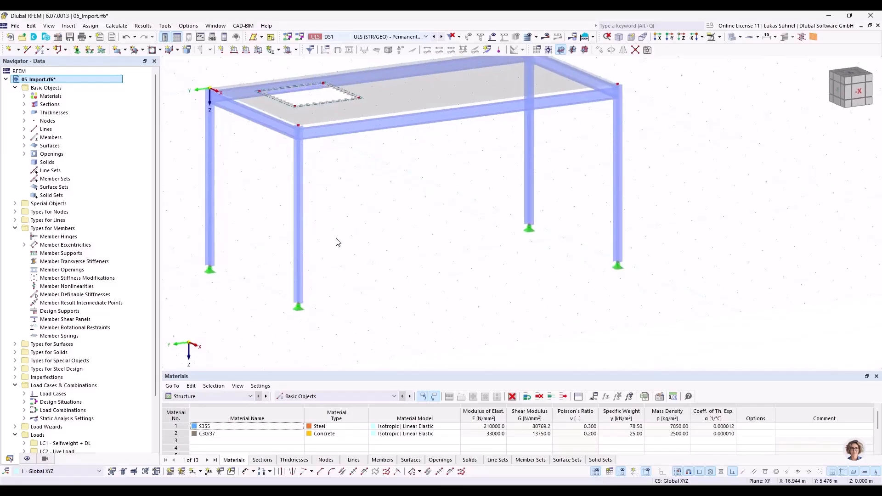
{"action": "double_click", "coordinate": [305, 232]}
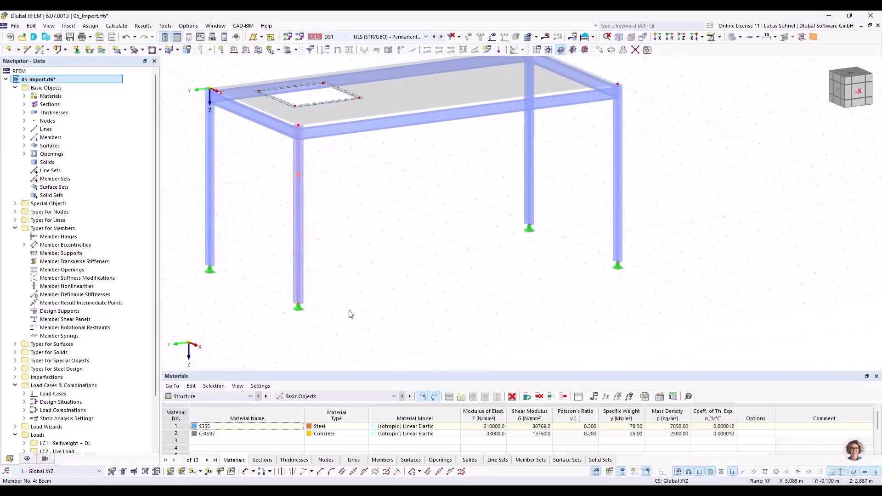
{"action": "left_click_drag", "start_coordinate": [289, 60], "coordinate": [471, 69]}
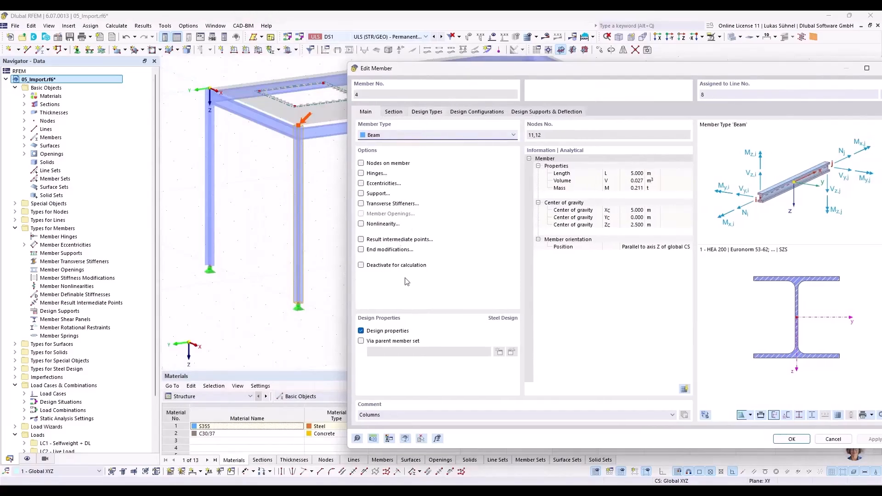
{"action": "left_click", "coordinate": [427, 111]}
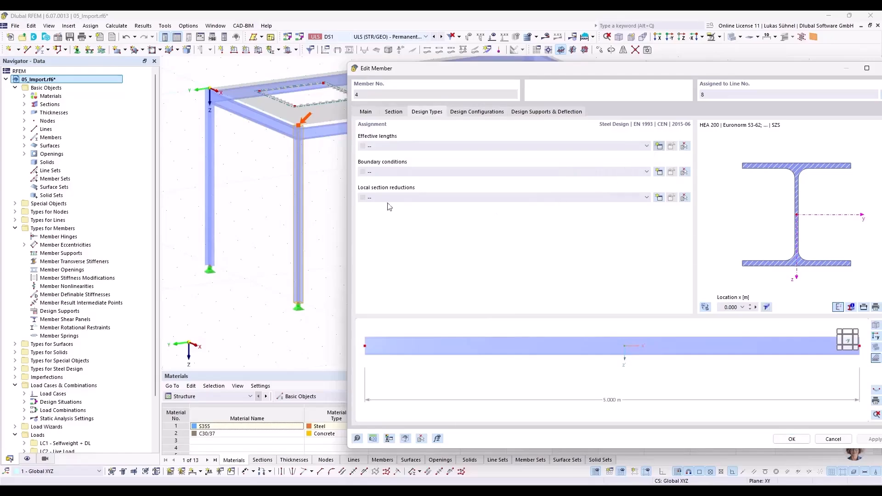
Step: Try new effective lengths for the column, using absolute values for its nodal supports and segment lengths, and discard them
{"action": "left_click", "coordinate": [645, 150]}
{"action": "left_click_drag", "start_coordinate": [290, 18], "coordinate": [457, 33]}
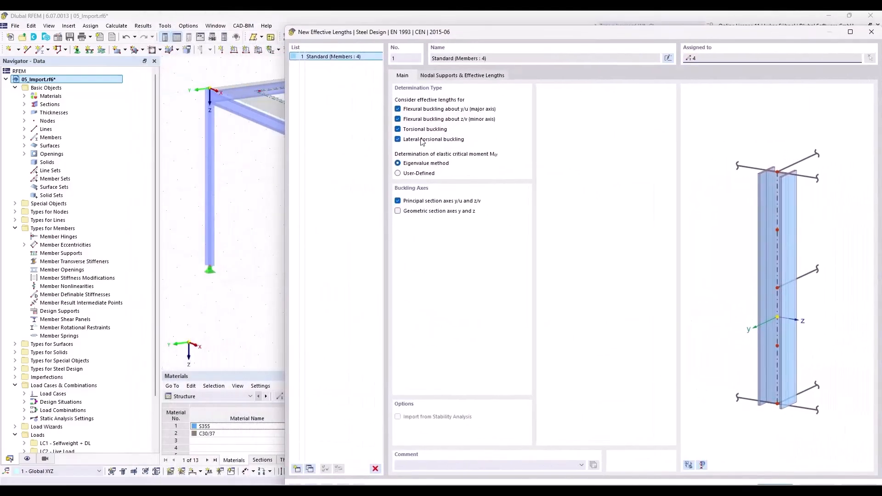
{"action": "left_click", "coordinate": [457, 76]}
{"action": "left_click", "coordinate": [404, 272]}
{"action": "left_click", "coordinate": [398, 348]}
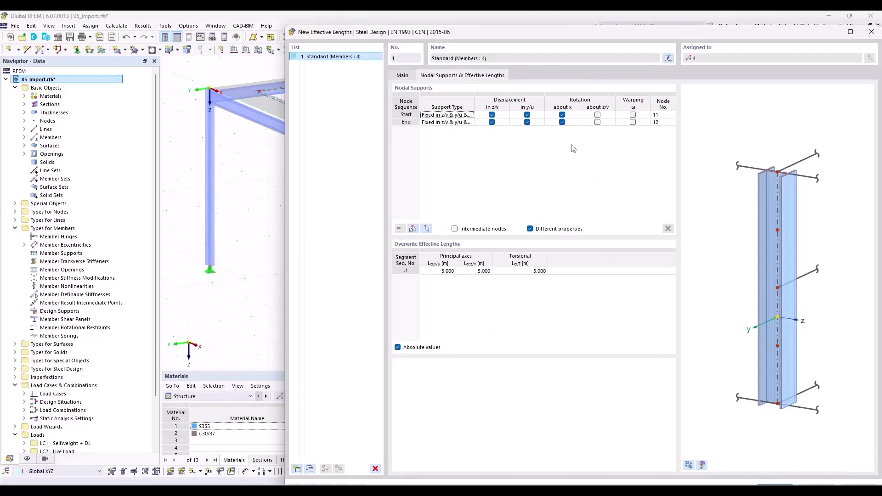
{"action": "left_click_drag", "start_coordinate": [601, 32], "coordinate": [537, 60]}
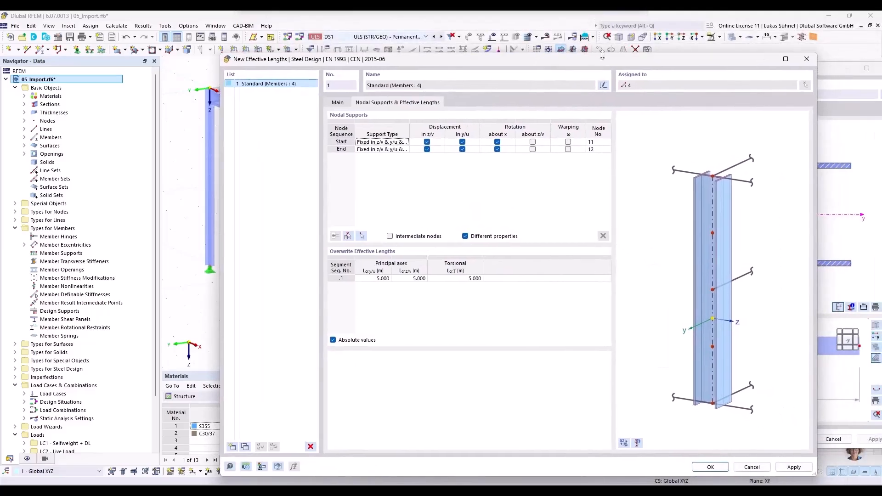
{"action": "left_click", "coordinate": [811, 62]}
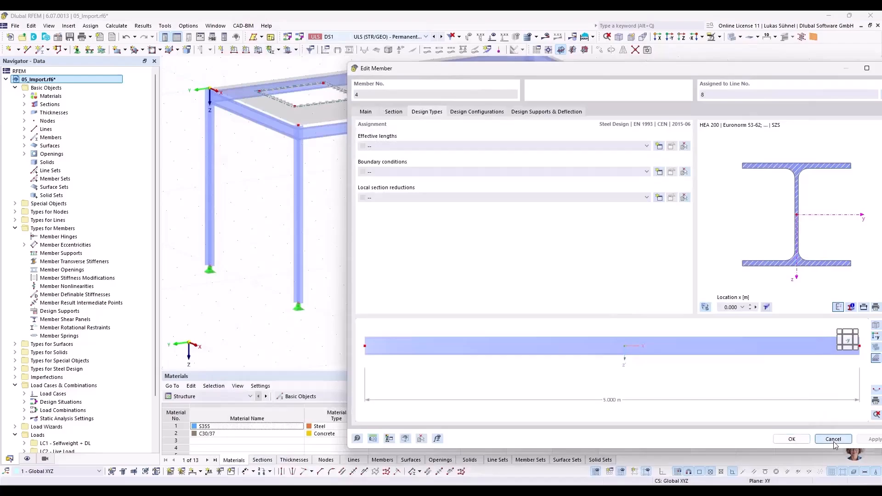
{"action": "left_click", "coordinate": [832, 439]}
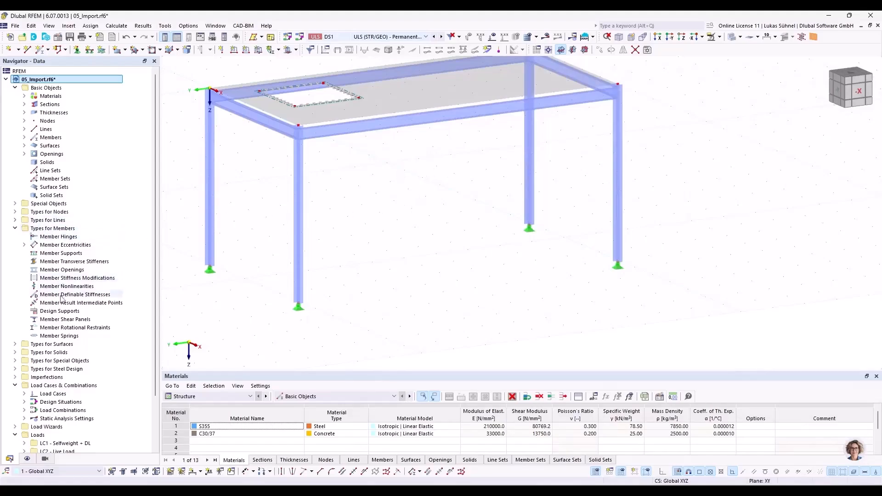
Step: Expand Types for Steel Design in the model data and locate the Effective Lengths entry
{"action": "left_click", "coordinate": [15, 369]}
{"action": "scroll", "coordinate": [51, 372], "scroll_direction": "down", "scroll_amount": 3}
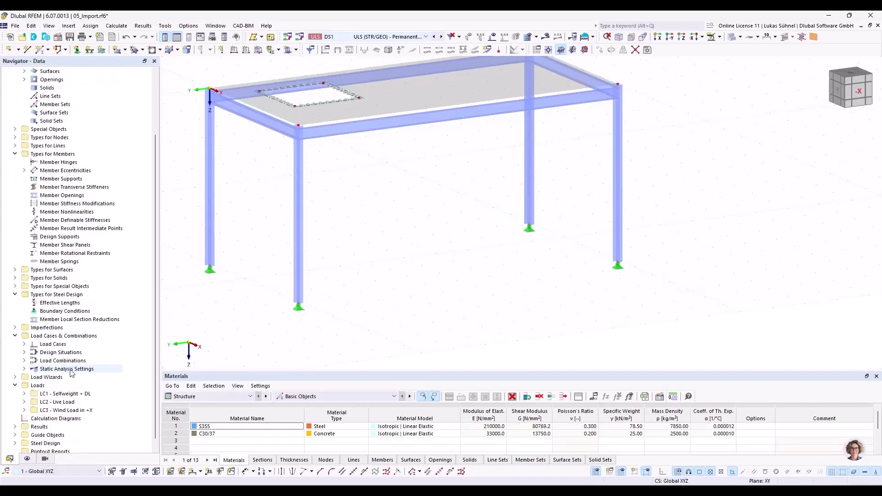
{"action": "right_click", "coordinate": [57, 303]}
{"action": "left_click", "coordinate": [52, 303]}
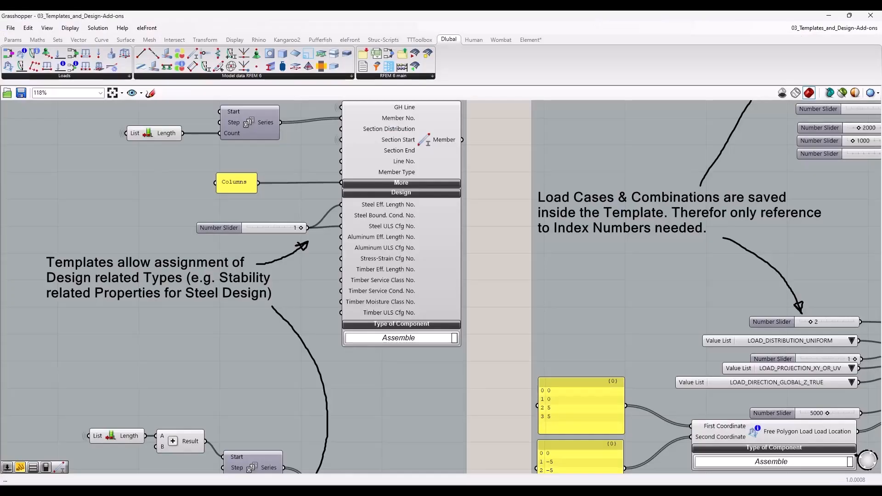
Step: Switch to Grasshopper and compare the Columns member's steel effective length and ULS configuration references with the Export group's template path
{"action": "scroll", "coordinate": [310, 196], "scroll_direction": "up", "scroll_amount": 3}
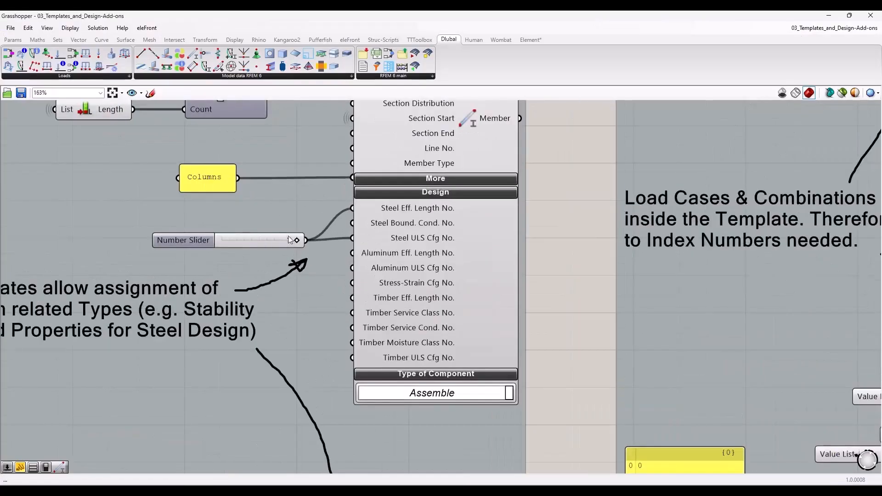
{"action": "scroll", "coordinate": [250, 260], "scroll_direction": "down", "scroll_amount": 5}
{"action": "scroll", "coordinate": [748, 310], "scroll_direction": "up", "scroll_amount": 4}
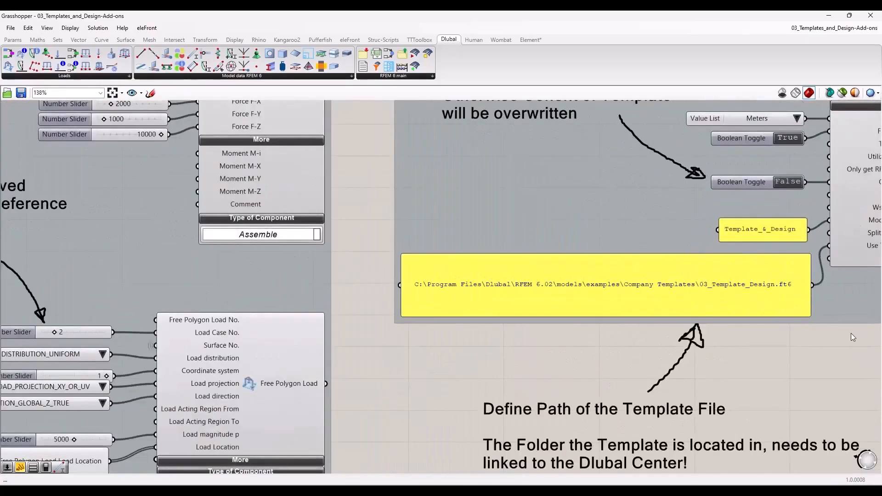
{"action": "scroll", "coordinate": [851, 332], "scroll_direction": "down", "scroll_amount": 5}
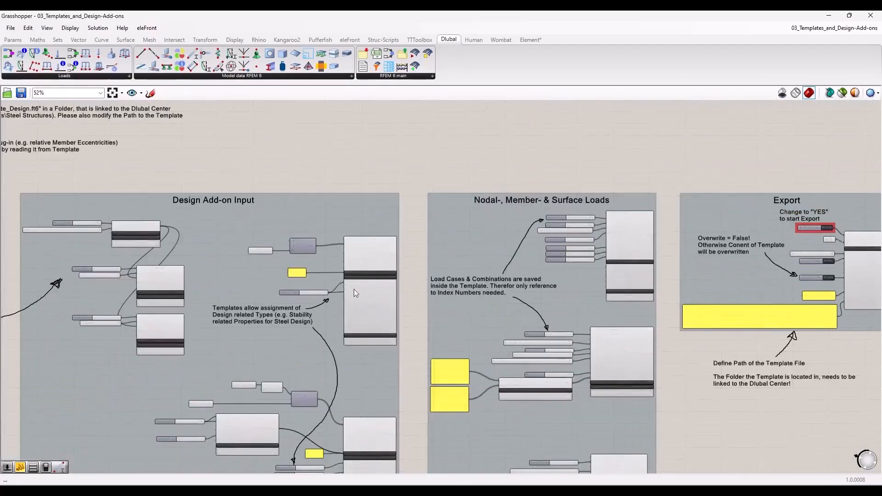
{"action": "scroll", "coordinate": [289, 284], "scroll_direction": "up", "scroll_amount": 4}
{"action": "scroll", "coordinate": [288, 284], "scroll_direction": "up", "scroll_amount": 1}
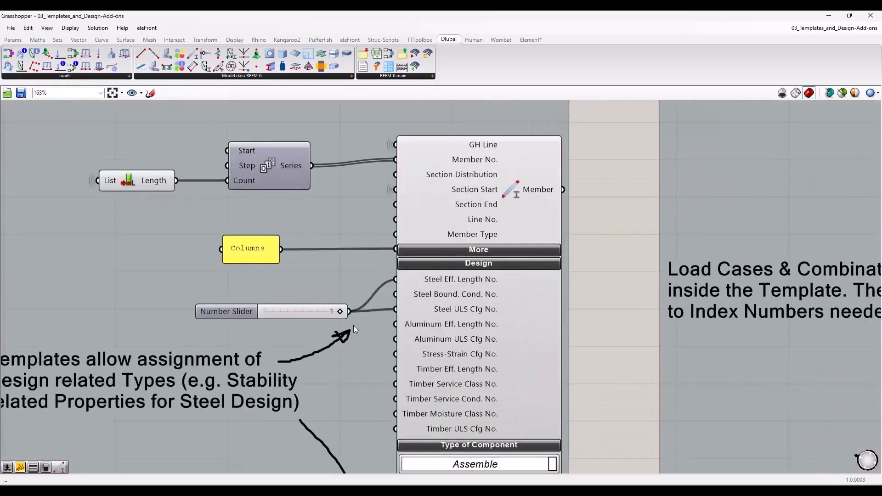
Step: Move the number slider feeding the Columns member's steel effective length and ULS configuration inputs slightly upward, level with those inputs
{"action": "left_click_drag", "start_coordinate": [312, 313], "coordinate": [316, 294]}
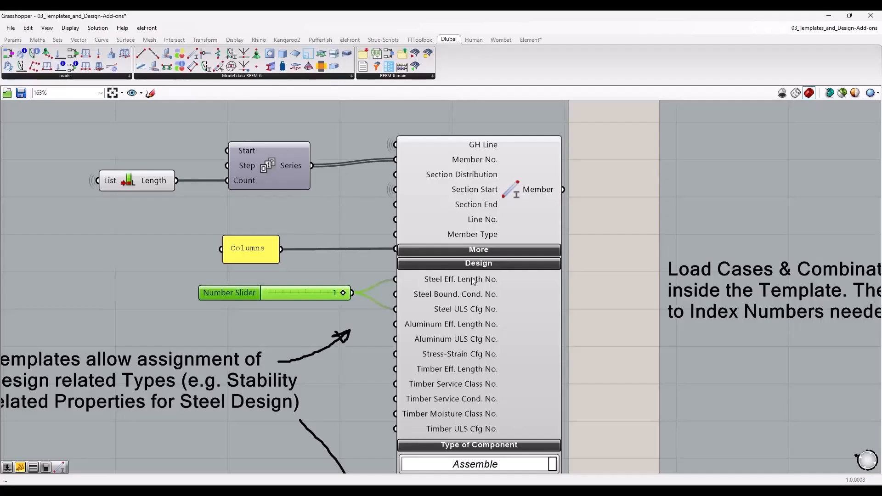
{"action": "mouse_move", "coordinate": [472, 279]}
{"action": "mouse_move", "coordinate": [459, 311]}
{"action": "left_click_drag", "start_coordinate": [294, 293], "coordinate": [296, 290]}
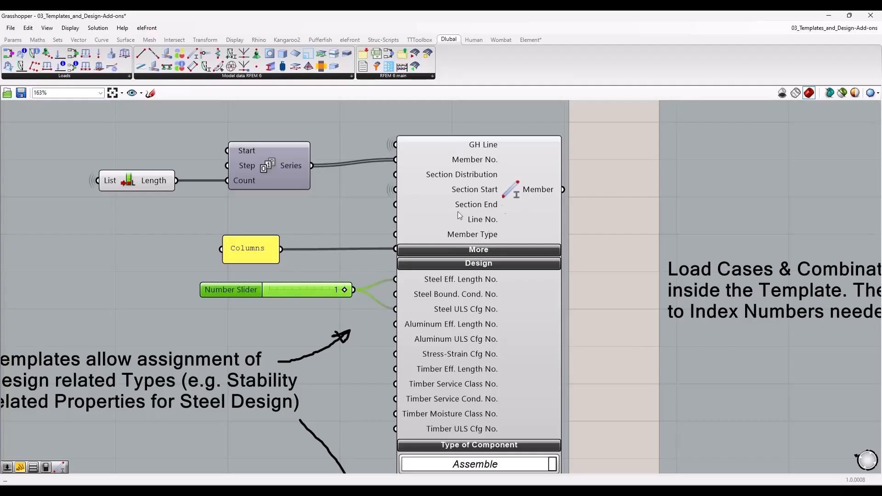
Step: Examine the Beams member component's steel effective length and ULS configuration references and its eccentricity input
{"action": "scroll", "coordinate": [323, 293], "scroll_direction": "down", "scroll_amount": 5}
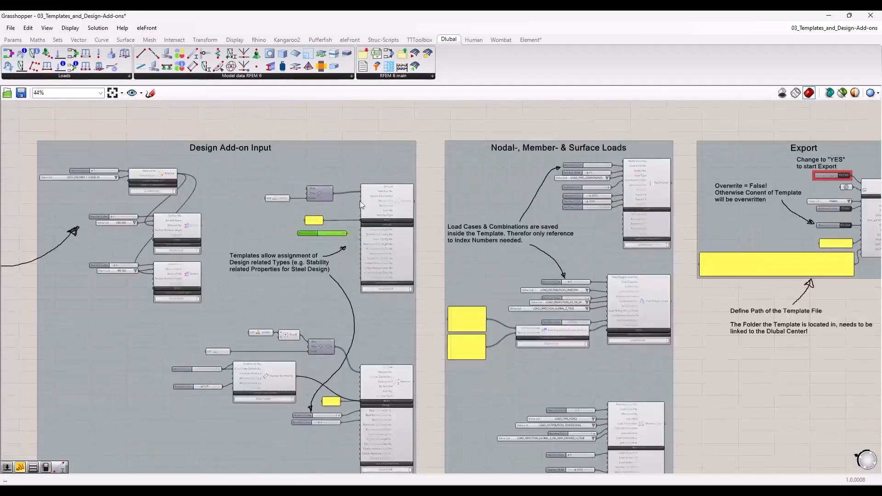
{"action": "scroll", "coordinate": [359, 200], "scroll_direction": "up", "scroll_amount": 2}
{"action": "scroll", "coordinate": [342, 302], "scroll_direction": "up", "scroll_amount": 5}
{"action": "scroll", "coordinate": [331, 258], "scroll_direction": "down", "scroll_amount": 2}
{"action": "scroll", "coordinate": [252, 317], "scroll_direction": "up", "scroll_amount": 2}
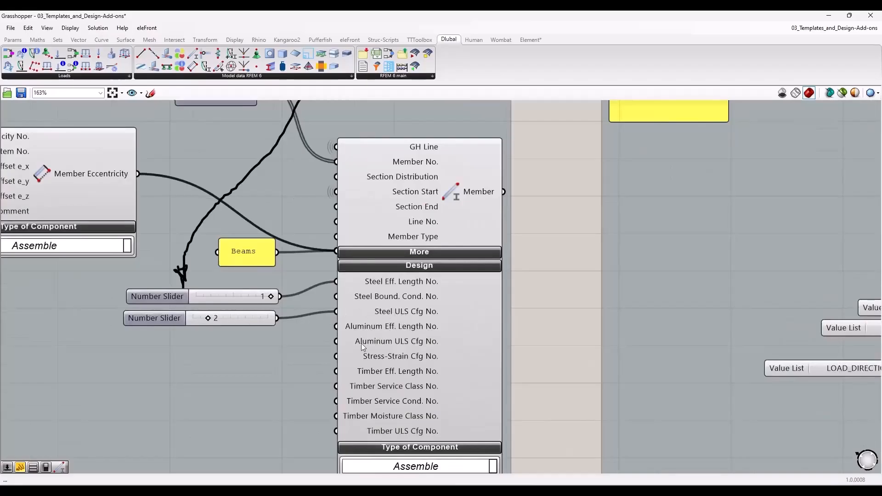
{"action": "scroll", "coordinate": [374, 333], "scroll_direction": "down", "scroll_amount": 1}
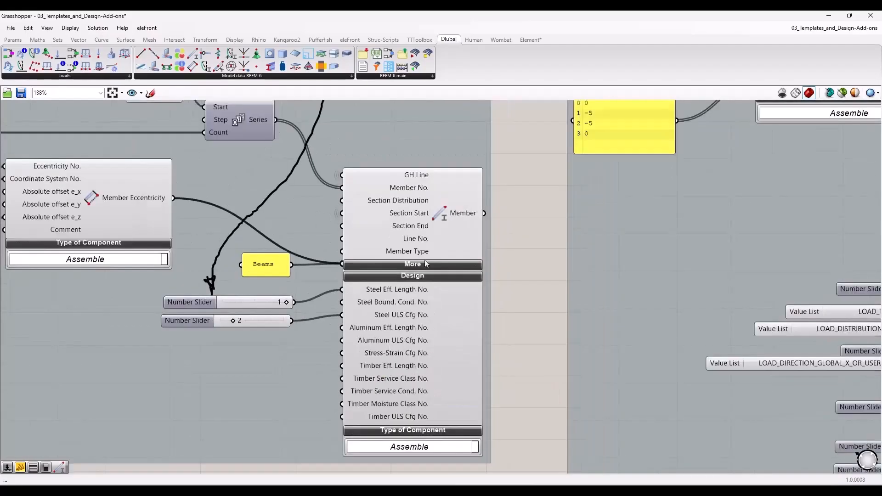
{"action": "scroll", "coordinate": [424, 361], "scroll_direction": "down", "scroll_amount": 1}
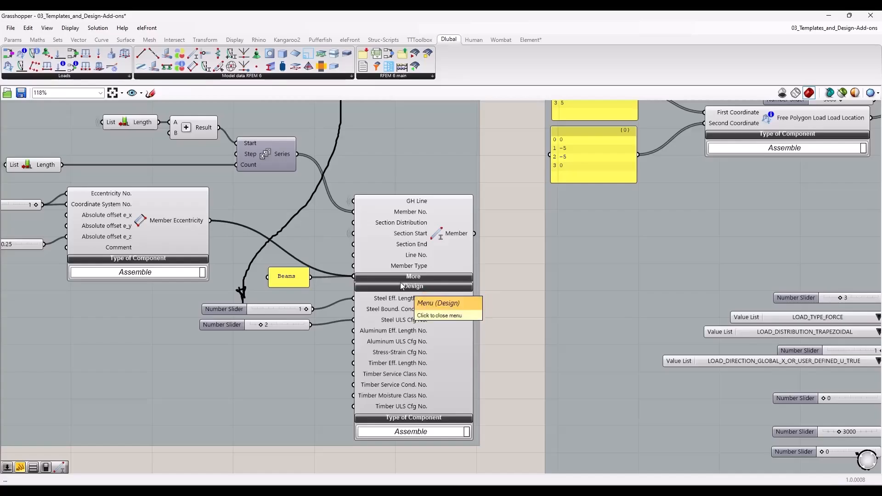
{"action": "scroll", "coordinate": [465, 324], "scroll_direction": "down", "scroll_amount": 5}
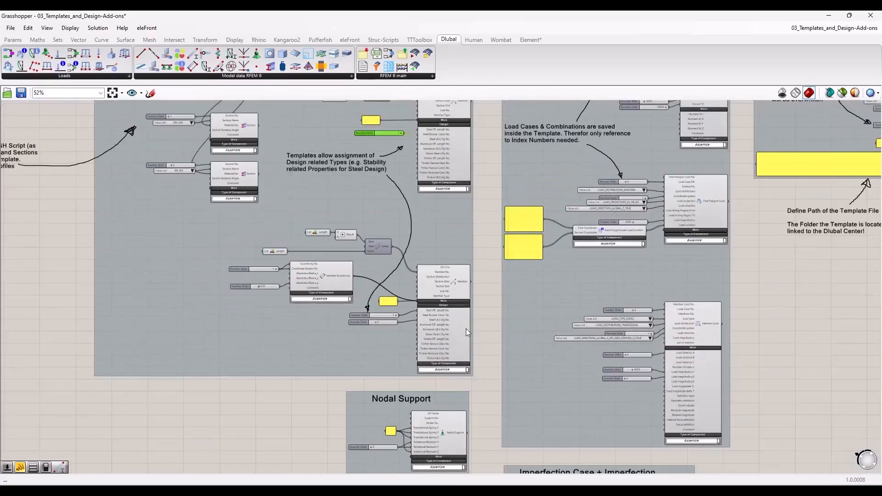
Step: Look over the script's load groups, template notes, material and section definitions, and the Export group's template path and overwrite setting
{"action": "right_click_drag", "start_coordinate": [482, 234], "coordinate": [453, 254]}
{"action": "right_click_drag", "start_coordinate": [776, 338], "coordinate": [705, 251]}
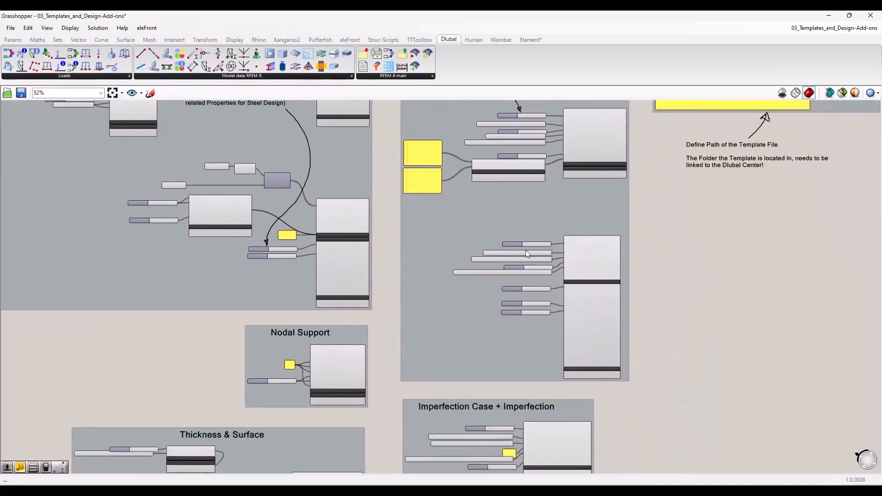
{"action": "scroll", "coordinate": [279, 376], "scroll_direction": "down", "scroll_amount": 3}
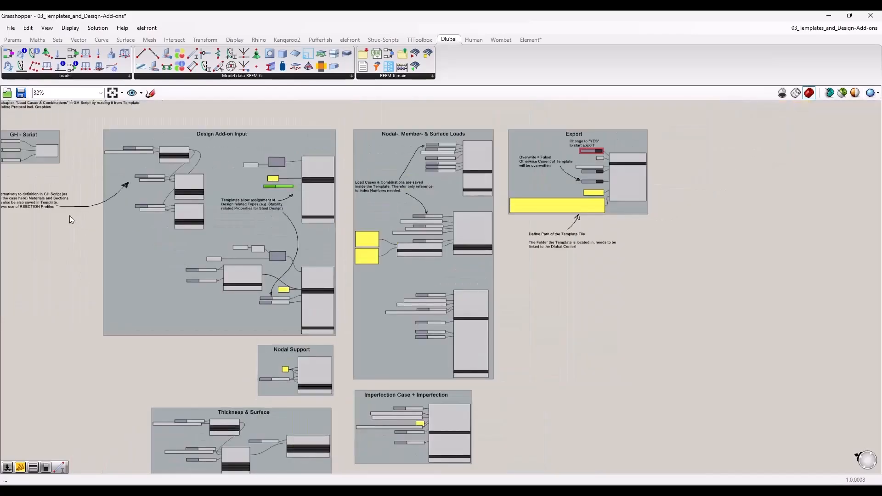
{"action": "right_click_drag", "start_coordinate": [70, 220], "coordinate": [216, 323]}
{"action": "scroll", "coordinate": [213, 255], "scroll_direction": "up", "scroll_amount": 3}
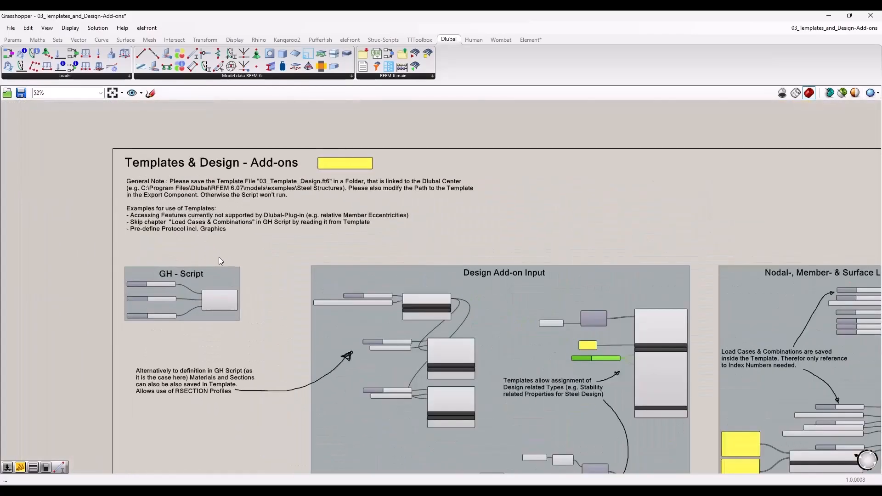
{"action": "right_click_drag", "start_coordinate": [279, 337], "coordinate": [190, 264]}
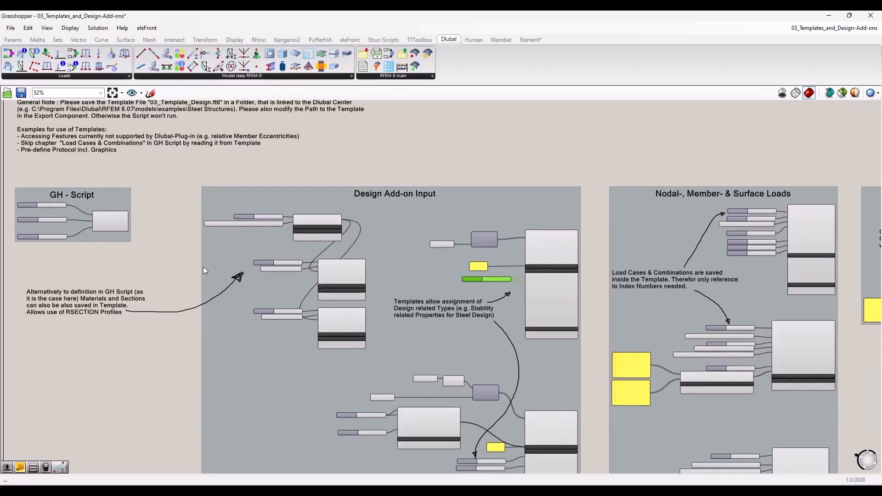
{"action": "scroll", "coordinate": [203, 266], "scroll_direction": "down", "scroll_amount": 3}
{"action": "right_click_drag", "start_coordinate": [623, 361], "coordinate": [570, 314]}
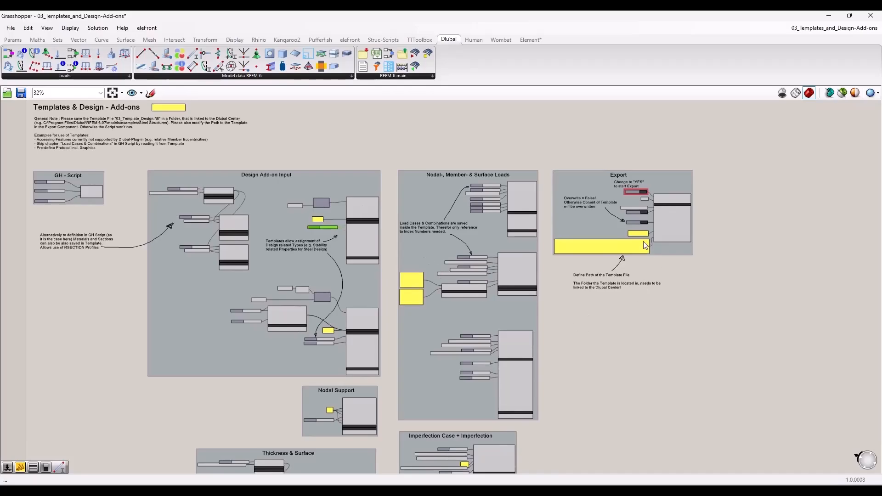
{"action": "scroll", "coordinate": [641, 248], "scroll_direction": "up", "scroll_amount": 5}
{"action": "scroll", "coordinate": [496, 327], "scroll_direction": "down", "scroll_amount": 4}
{"action": "right_click_drag", "start_coordinate": [478, 330], "coordinate": [544, 286]}
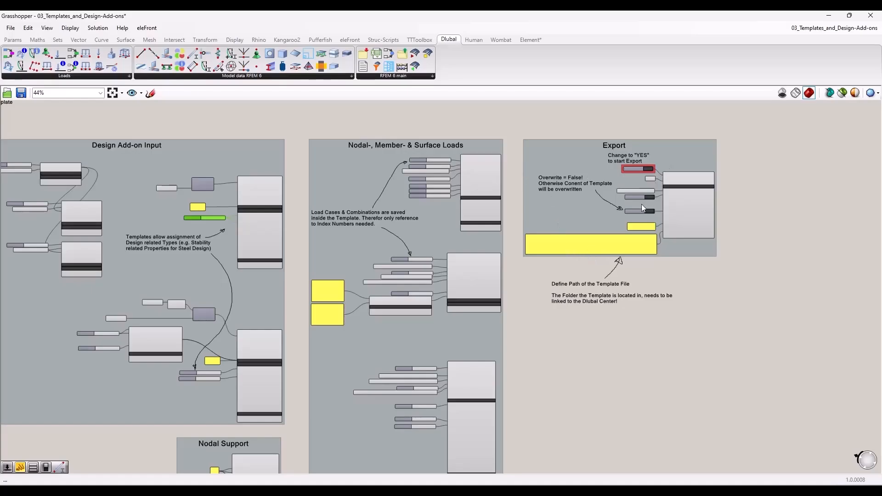
Step: Place the Grasshopper window side by side with RFEM and bring the Export group into view
{"action": "left_click_drag", "start_coordinate": [398, 17], "coordinate": [18, 144]}
{"action": "left_click", "coordinate": [278, 129]}
{"action": "scroll", "coordinate": [113, 186], "scroll_direction": "down", "scroll_amount": 5}
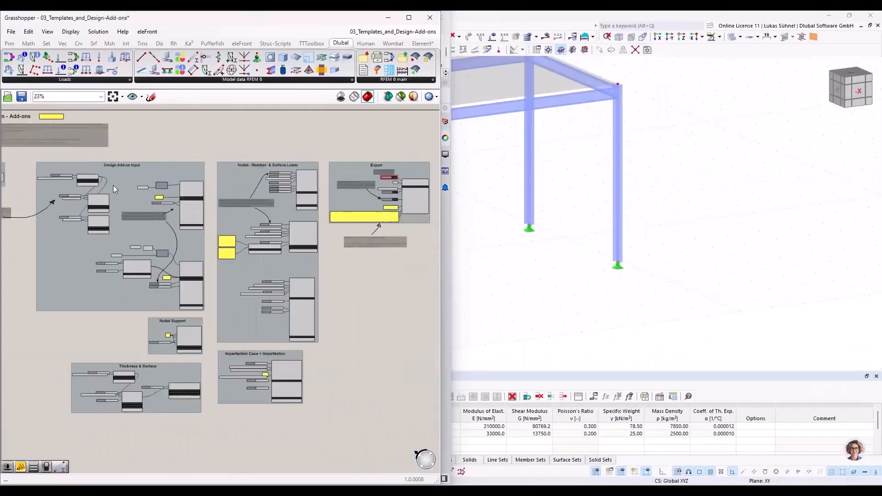
{"action": "scroll", "coordinate": [378, 165], "scroll_direction": "up", "scroll_amount": 7}
Step: Close the open model in RFEM and run the export with the red Boolean toggle in Grasshopper's Export group
{"action": "left_click", "coordinate": [870, 18]}
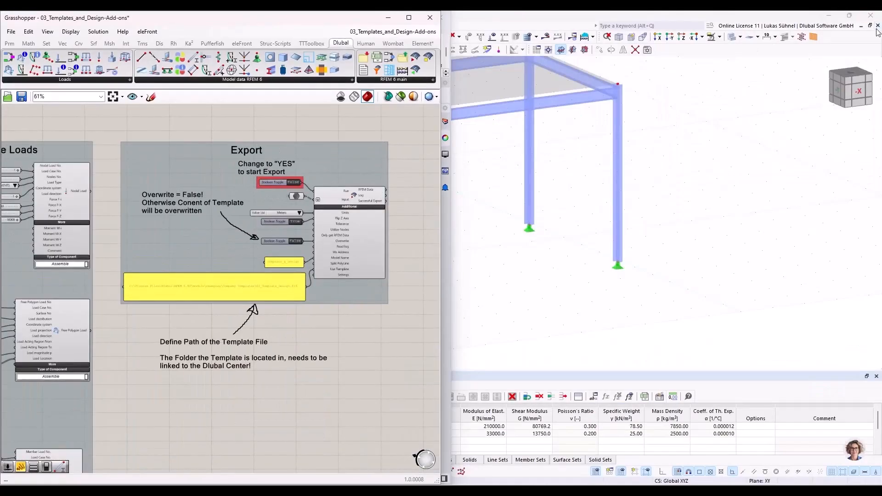
{"action": "left_click", "coordinate": [479, 291]}
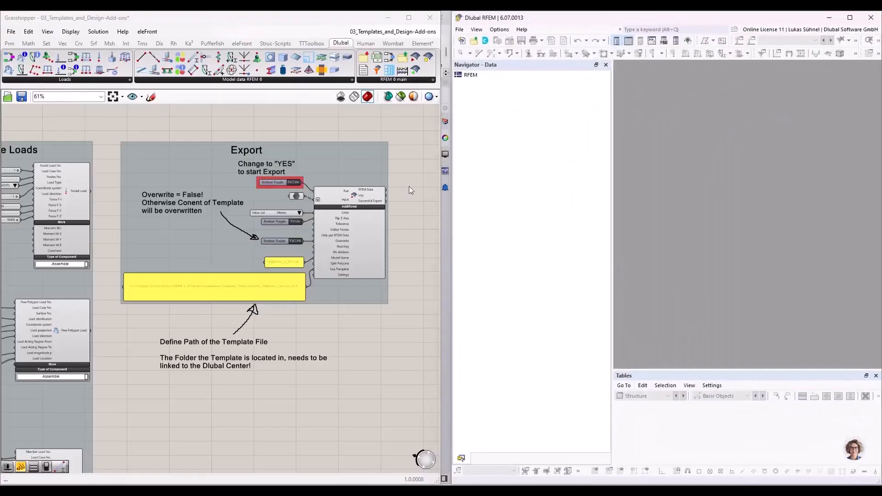
{"action": "scroll", "coordinate": [294, 182], "scroll_direction": "up", "scroll_amount": 3}
{"action": "left_click", "coordinate": [312, 180]}
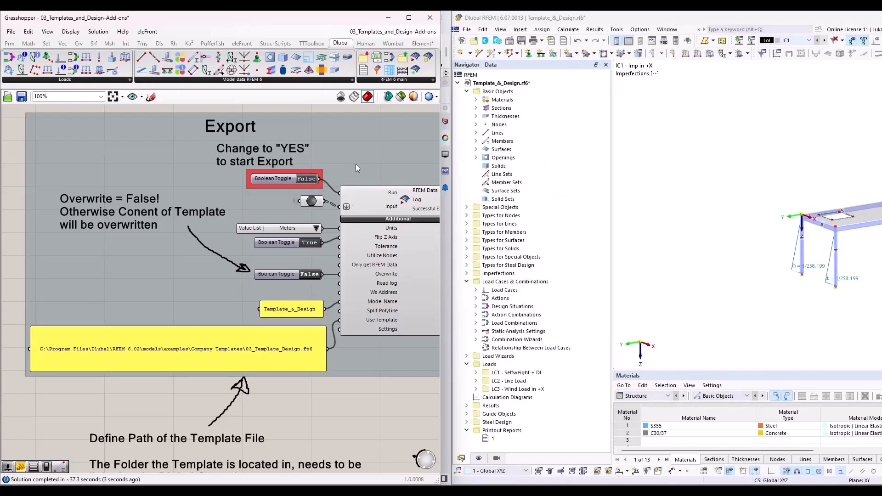
Step: Switch to RFEM, enlarge its window to full screen and frame the exported Template_&_Design model
{"action": "left_click_drag", "start_coordinate": [568, 21], "coordinate": [346, 13]}
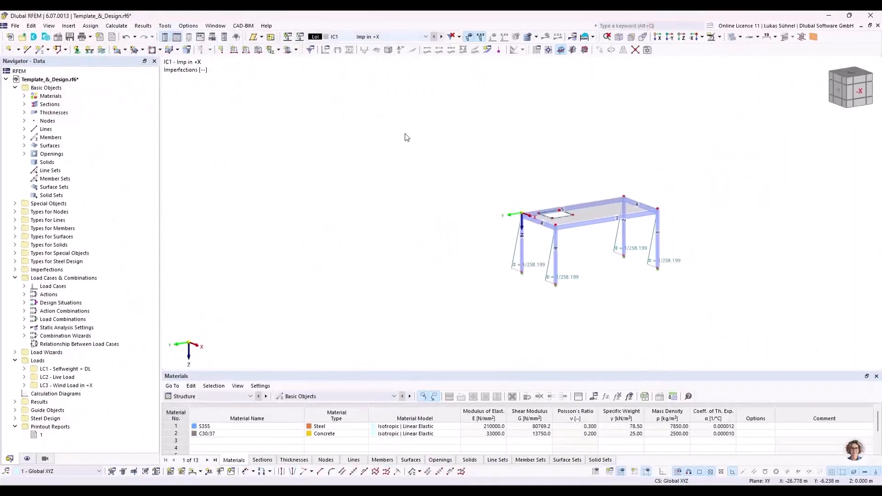
{"action": "scroll", "coordinate": [658, 251], "scroll_direction": "up", "scroll_amount": 5}
{"action": "middle_click_drag", "start_coordinate": [465, 222], "coordinate": [388, 217]}
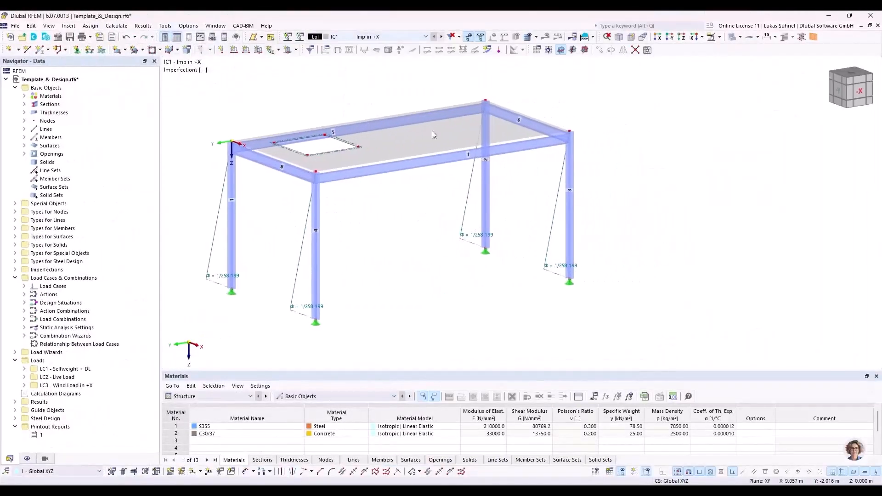
Step: Review the list of load cases and combinations, and step through the loads of LC1, LC2 and LC3
{"action": "left_click", "coordinate": [419, 40]}
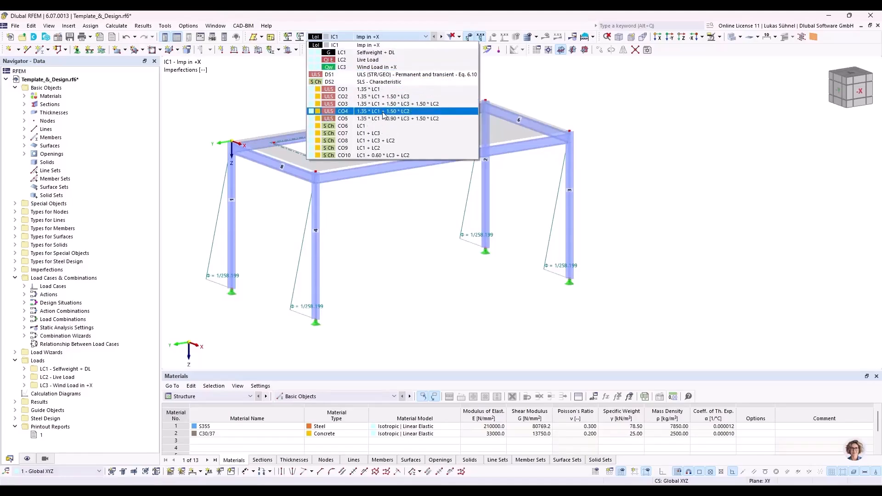
{"action": "left_click", "coordinate": [305, 105]}
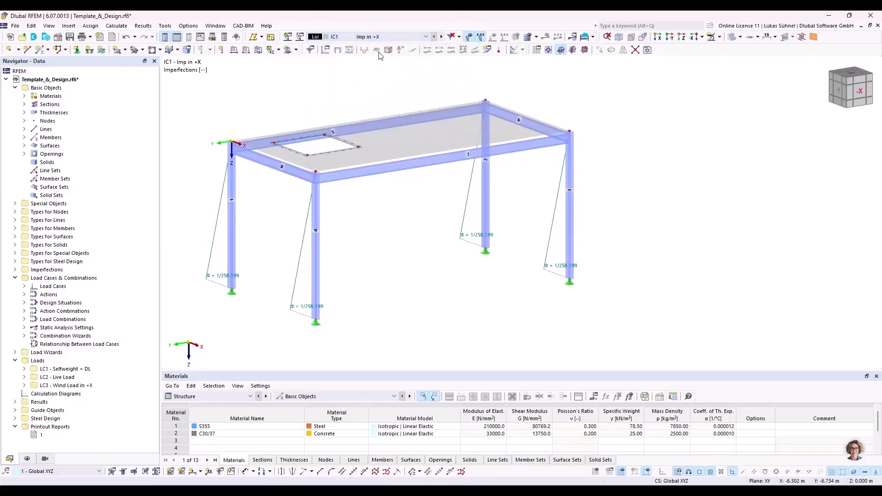
{"action": "left_click", "coordinate": [439, 36]}
{"action": "middle_click_drag", "start_coordinate": [379, 85], "coordinate": [375, 115]}
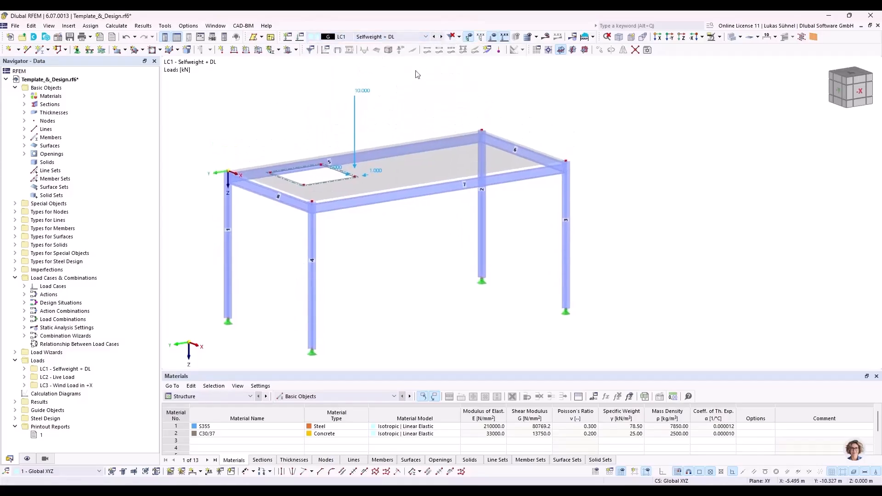
{"action": "left_click", "coordinate": [442, 37]}
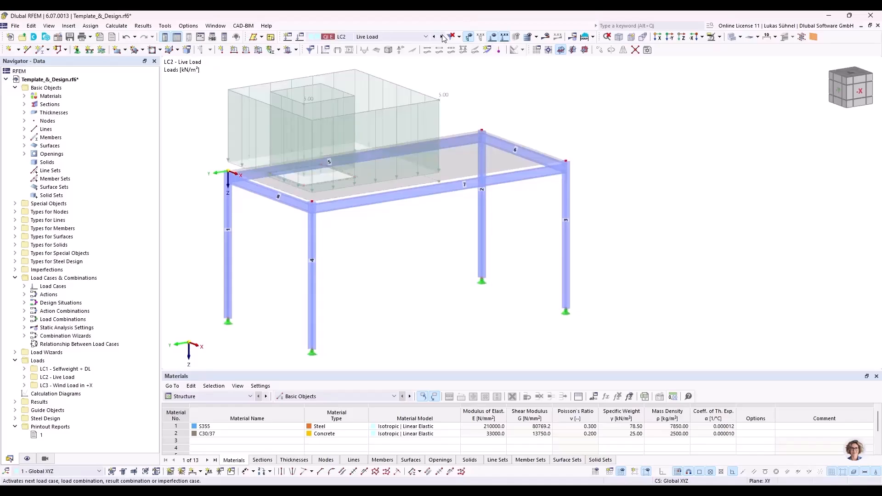
{"action": "left_click", "coordinate": [442, 36]}
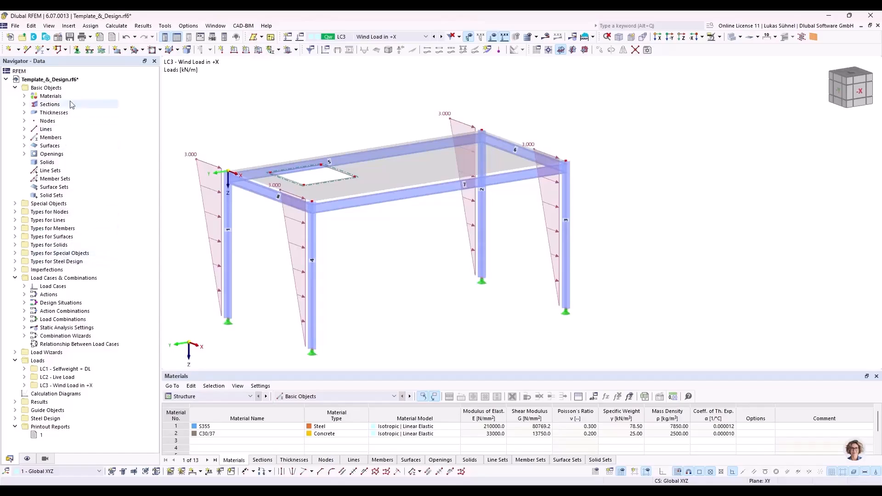
Step: Open the model's base data, view its add-ons and design standards, and close it without changes
{"action": "right_click", "coordinate": [68, 81]}
{"action": "left_click", "coordinate": [87, 87]}
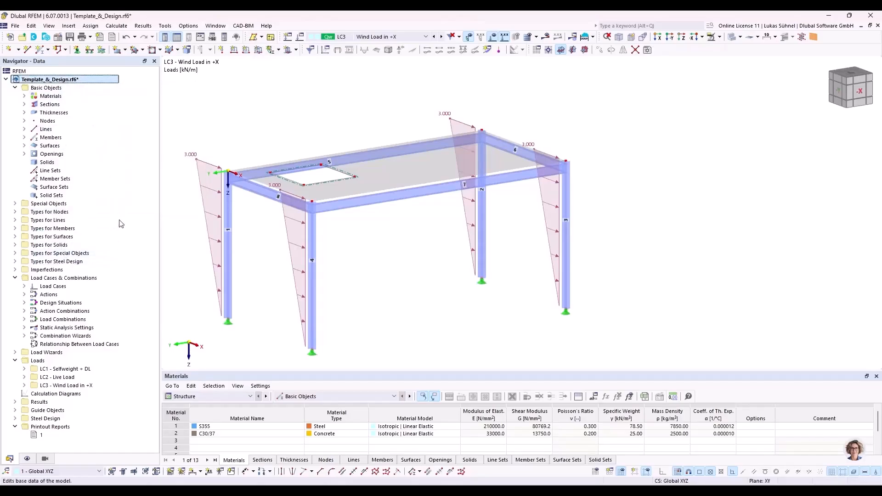
{"action": "left_click", "coordinate": [247, 74]}
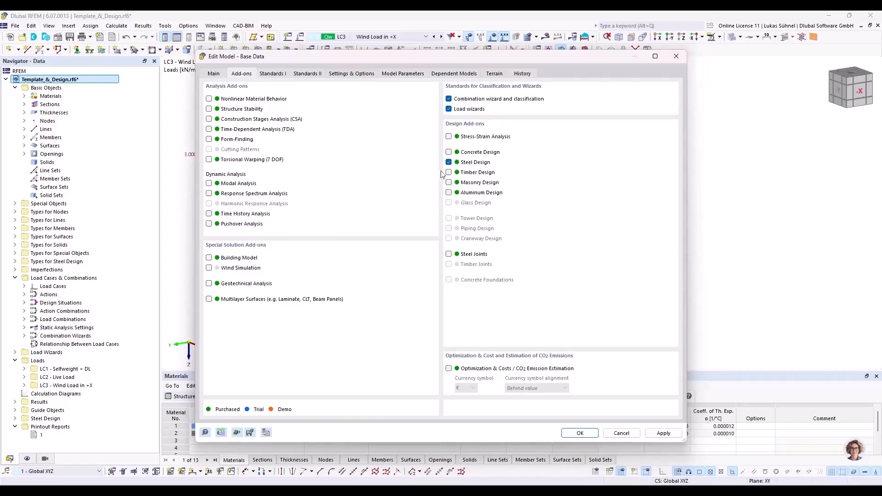
{"action": "left_click", "coordinate": [268, 75]}
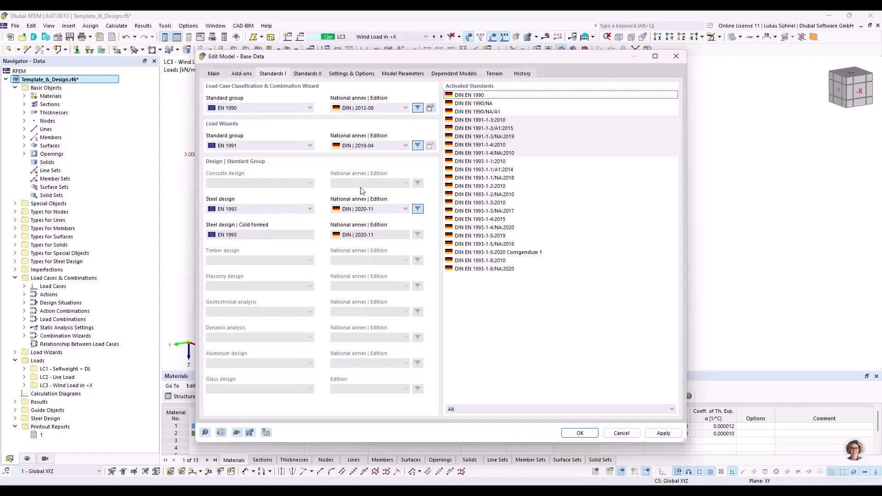
{"action": "left_click", "coordinate": [626, 434]}
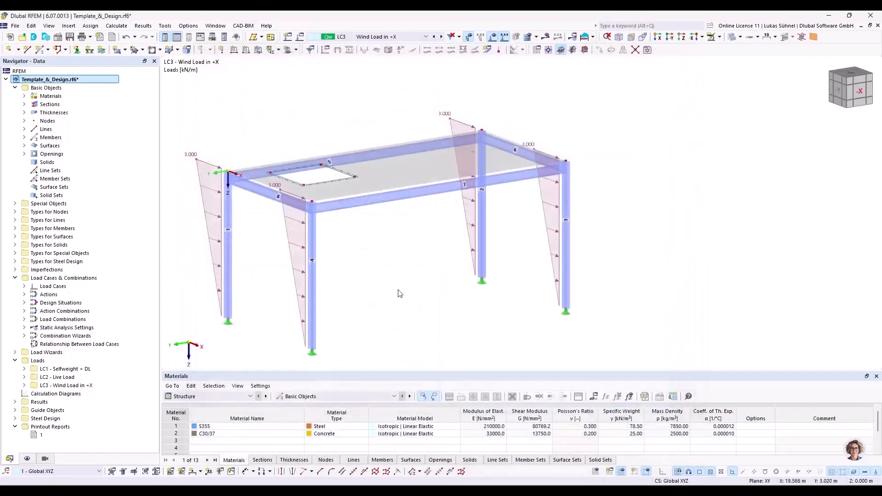
Step: Expand the Effective Lengths under Types for Steel Design and select the Single Span Beam entry
{"action": "left_click", "coordinate": [15, 261]}
{"action": "left_click", "coordinate": [24, 253]}
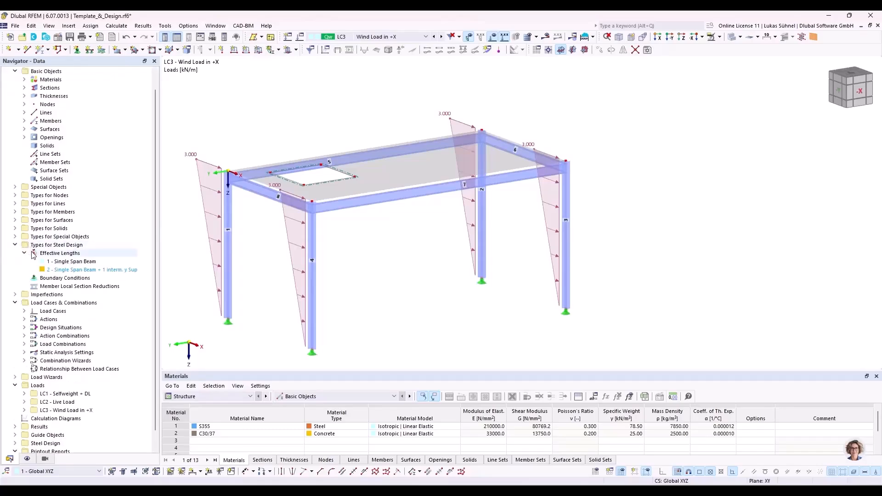
{"action": "left_click", "coordinate": [74, 246]}
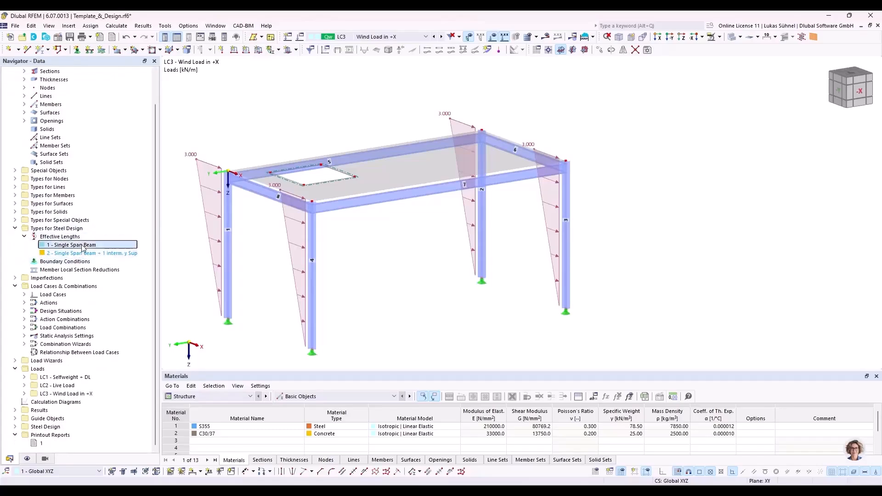
Step: Open the front beam's member properties, view its steel design type assignments, and close them without changes
{"action": "double_click", "coordinate": [345, 210]}
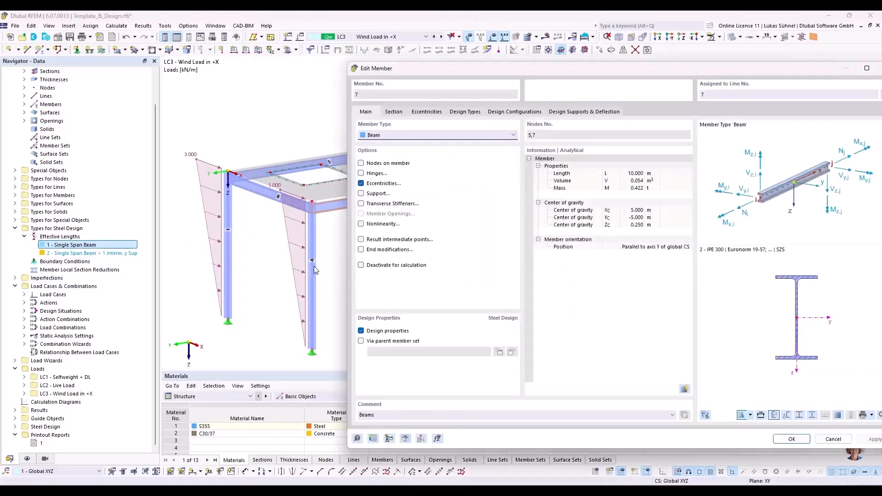
{"action": "left_click", "coordinate": [464, 113]}
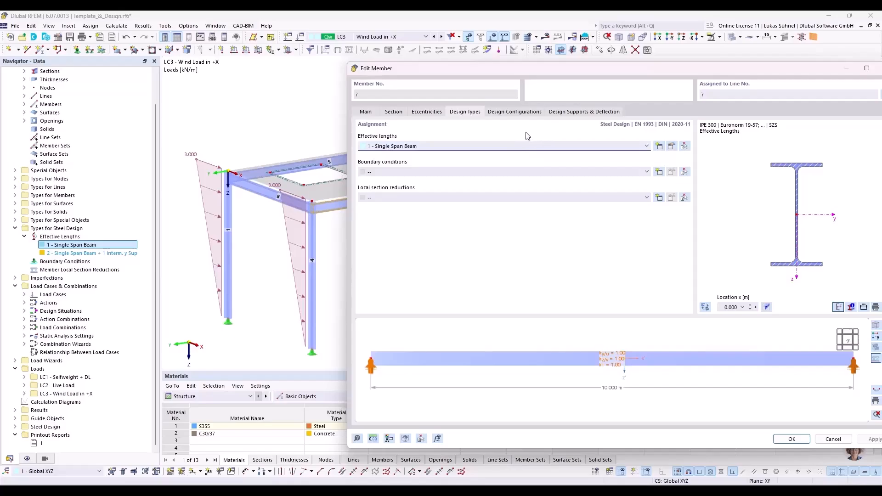
{"action": "left_click", "coordinate": [833, 439]}
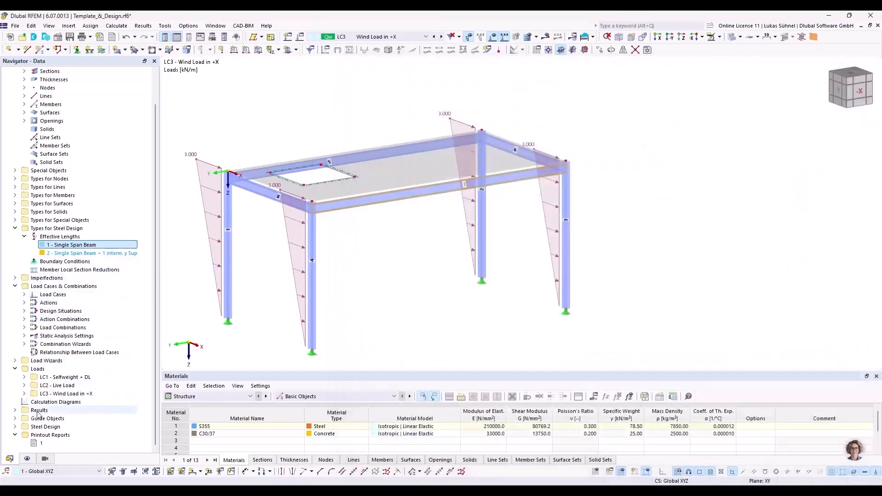
Step: Expand Steel Design in the model data and list its Ultimate Configurations
{"action": "left_click", "coordinate": [16, 427]}
{"action": "scroll", "coordinate": [19, 427], "scroll_direction": "down", "scroll_amount": 3}
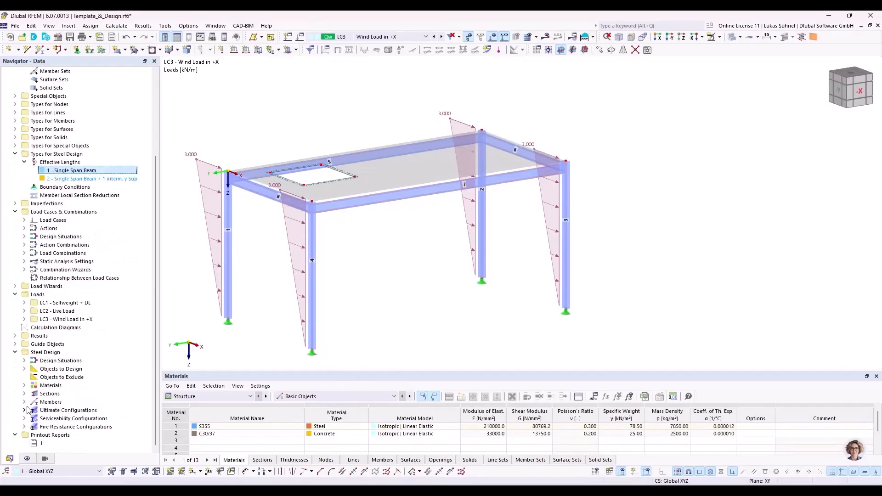
{"action": "left_click", "coordinate": [25, 409]}
{"action": "scroll", "coordinate": [32, 410], "scroll_direction": "down", "scroll_amount": 1}
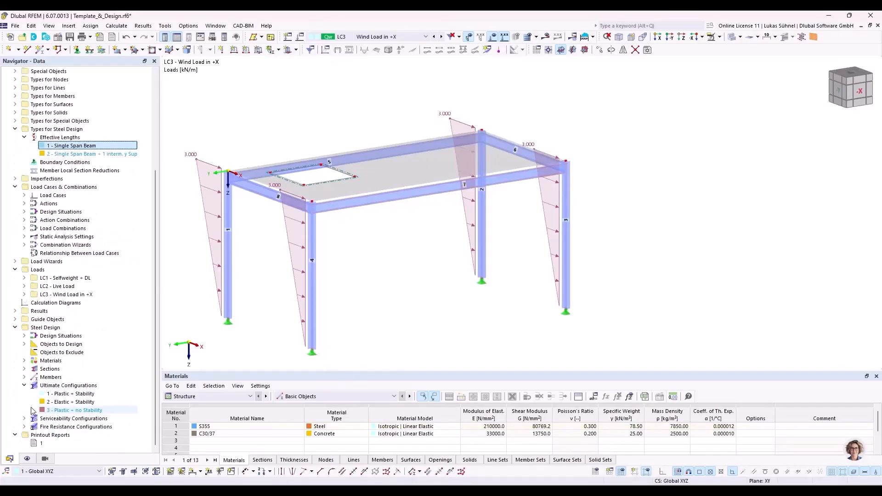
Step: Go through the three steel design Ultimate Configurations and select the Elastic + Stability entry
{"action": "left_click", "coordinate": [72, 394]}
{"action": "left_click", "coordinate": [73, 402]}
{"action": "left_click", "coordinate": [73, 409]}
{"action": "left_click", "coordinate": [83, 402]}
{"action": "left_click", "coordinate": [84, 393]}
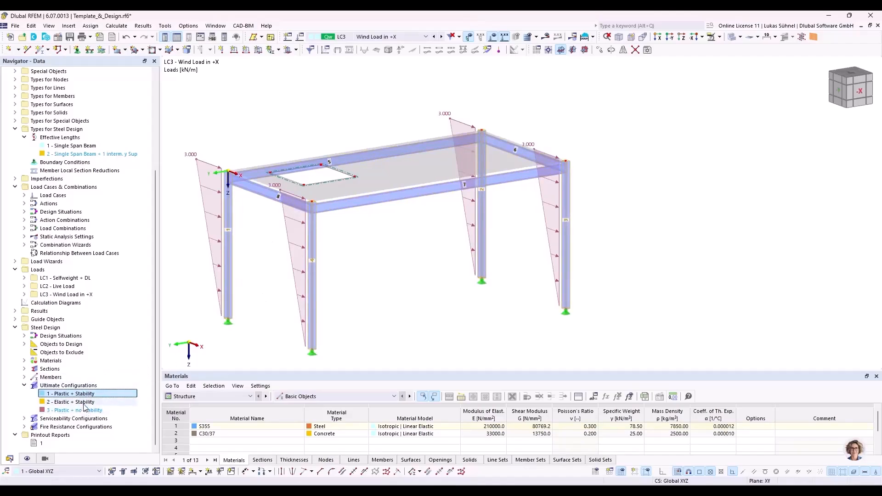
{"action": "left_click", "coordinate": [84, 402]}
{"action": "left_click", "coordinate": [330, 117]}
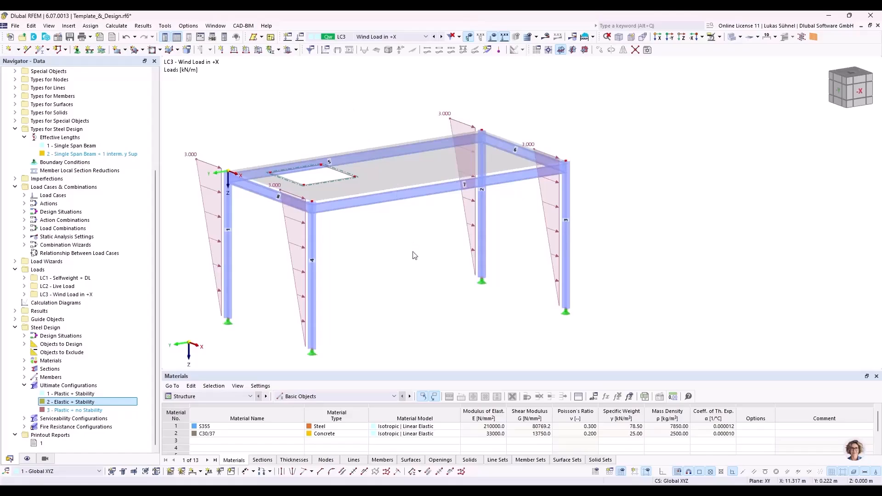
{"action": "middle_click_drag", "start_coordinate": [402, 250], "coordinate": [412, 230], "text": "ctrl"}
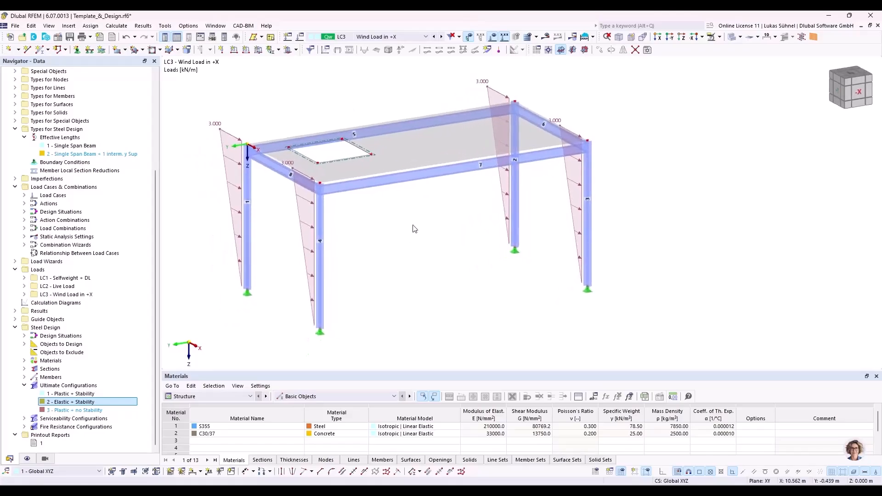
Step: Run Calculate All for the model and view the deformed frame under LC3 - Wind Load in +X
{"action": "left_click", "coordinate": [594, 37]}
{"action": "left_click", "coordinate": [597, 56]}
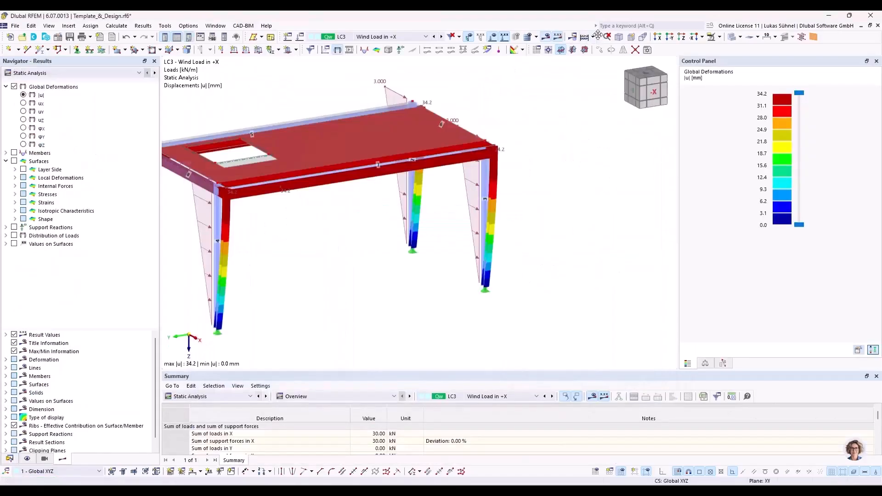
{"action": "left_click", "coordinate": [593, 37]}
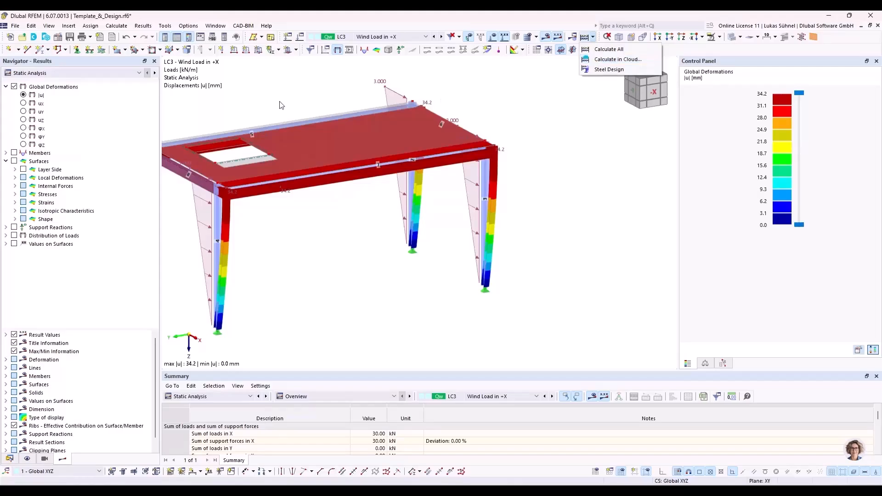
{"action": "middle_click_drag", "start_coordinate": [316, 88], "coordinate": [425, 194]}
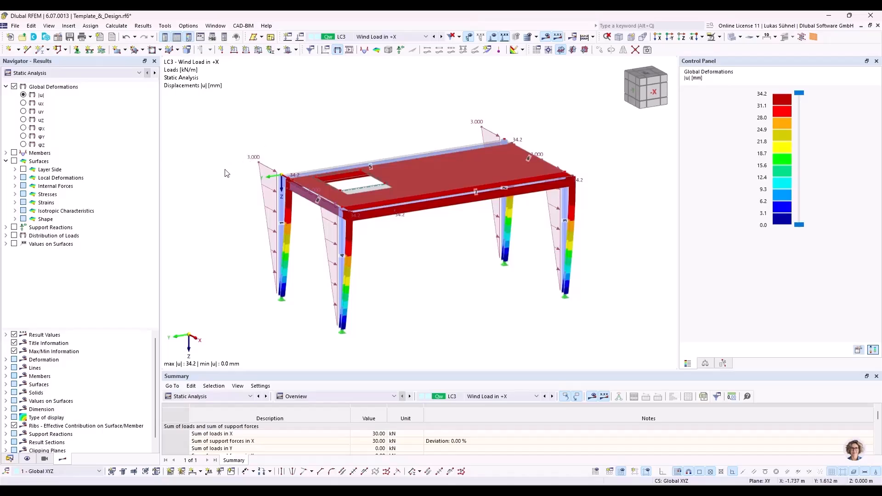
{"action": "middle_click_drag", "start_coordinate": [192, 161], "coordinate": [210, 169], "text": "ctrl"}
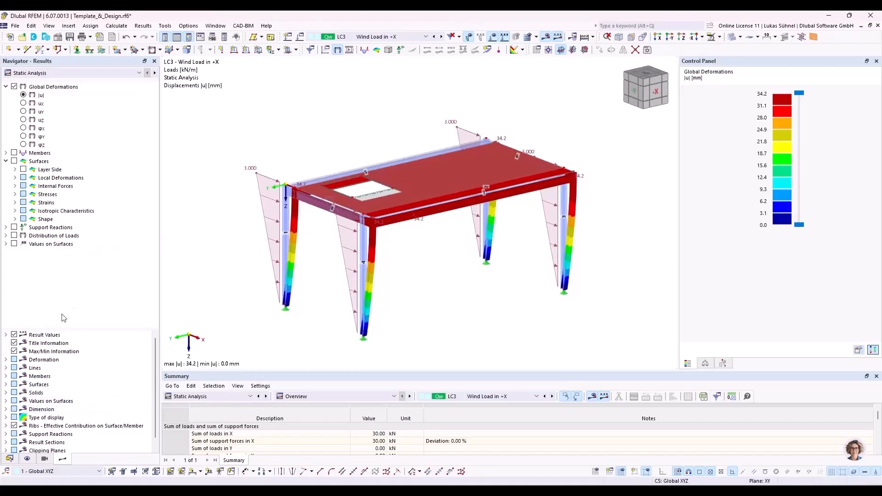
Step: Return to the model data tree, enlarge the results table and display the Steel Design results
{"action": "left_click", "coordinate": [9, 458]}
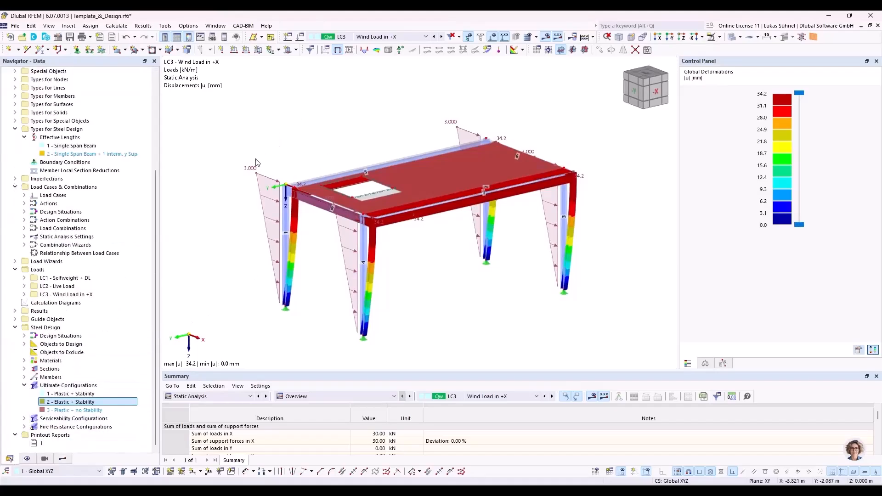
{"action": "left_click_drag", "start_coordinate": [238, 372], "coordinate": [225, 295]}
{"action": "left_click", "coordinate": [220, 318]}
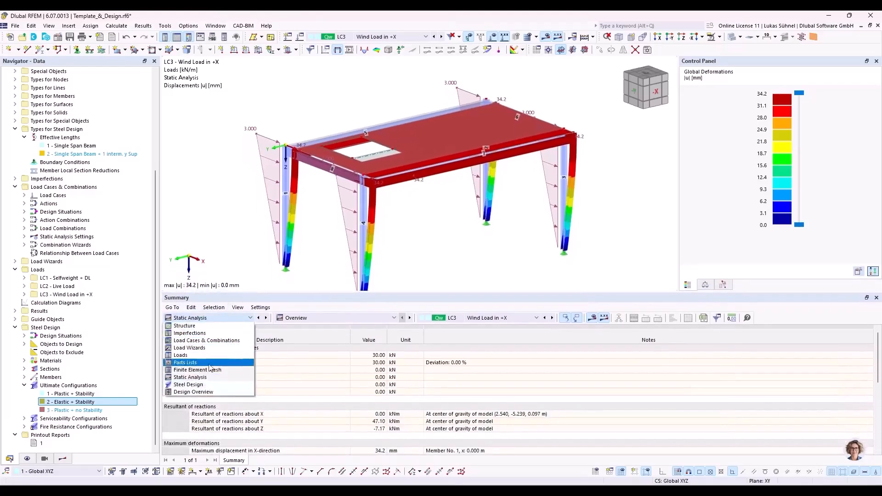
{"action": "left_click", "coordinate": [205, 388]}
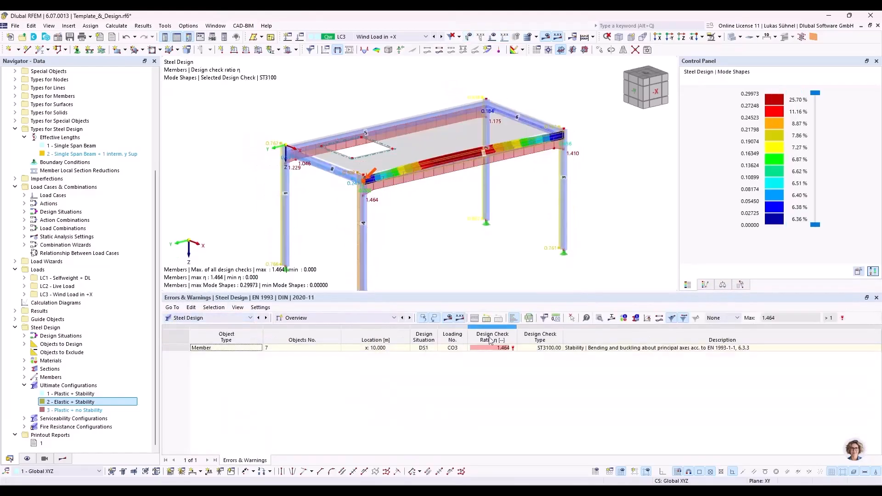
Step: Show the Design Ratios on Members table and examine the design checks of the frame members
{"action": "left_click", "coordinate": [392, 318]}
{"action": "left_click", "coordinate": [362, 342]}
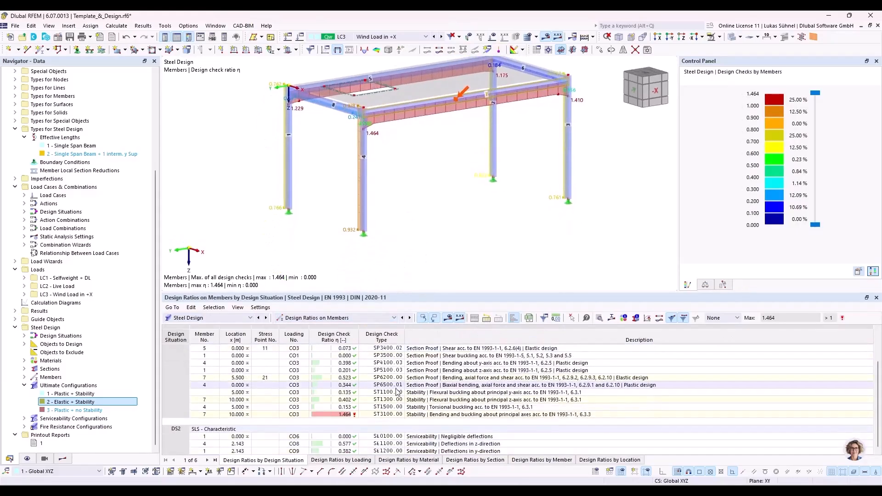
{"action": "middle_click_drag", "start_coordinate": [412, 205], "coordinate": [417, 226]}
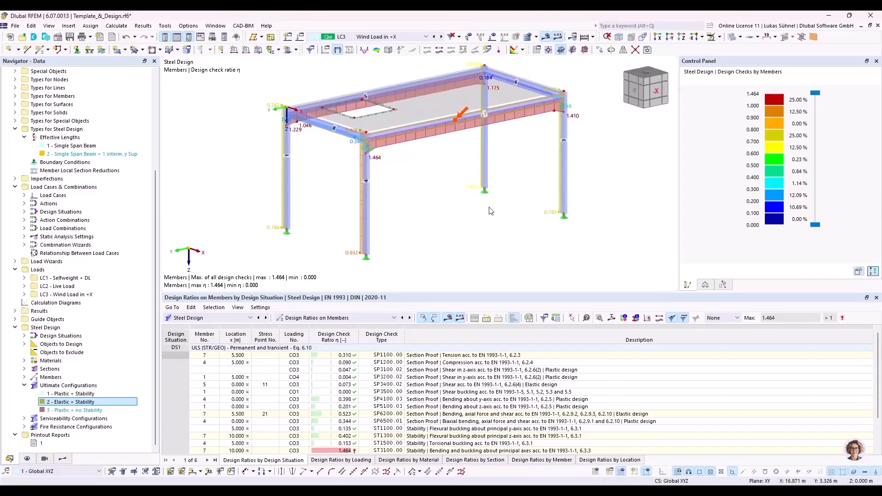
{"action": "scroll", "coordinate": [491, 211], "scroll_direction": "down", "scroll_amount": 1}
{"action": "scroll", "coordinate": [488, 151], "scroll_direction": "up", "scroll_amount": 3}
{"action": "scroll", "coordinate": [451, 191], "scroll_direction": "down", "scroll_amount": 2}
{"action": "middle_click_drag", "start_coordinate": [424, 208], "coordinate": [408, 190]}
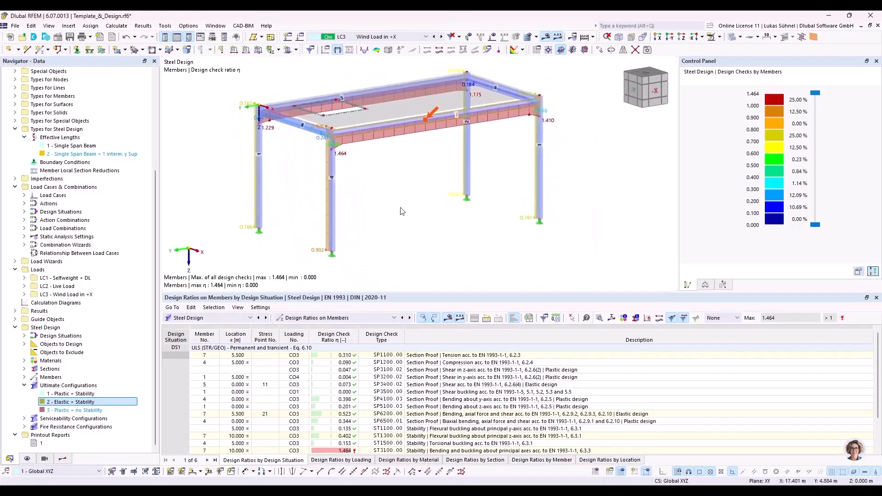
Step: Open printout report 1 of the model
{"action": "left_click", "coordinate": [39, 443]}
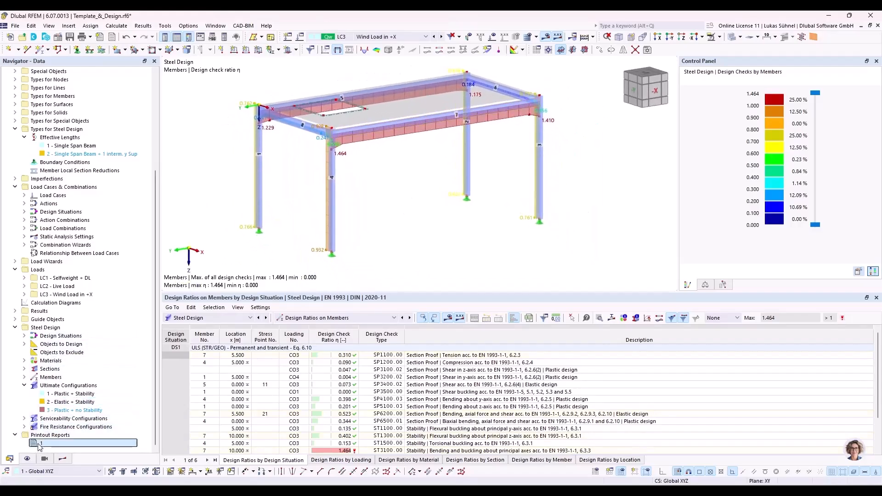
{"action": "double_click", "coordinate": [48, 442]}
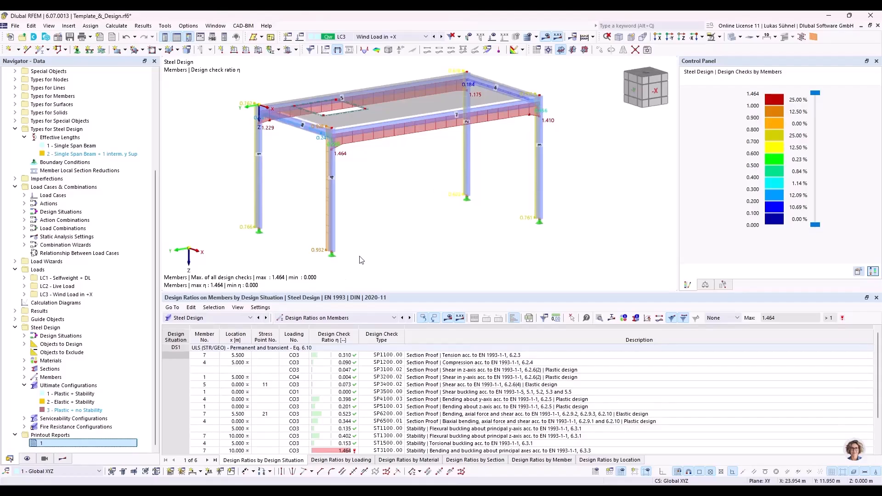
{"action": "mouse_move", "coordinate": [178, 491]}
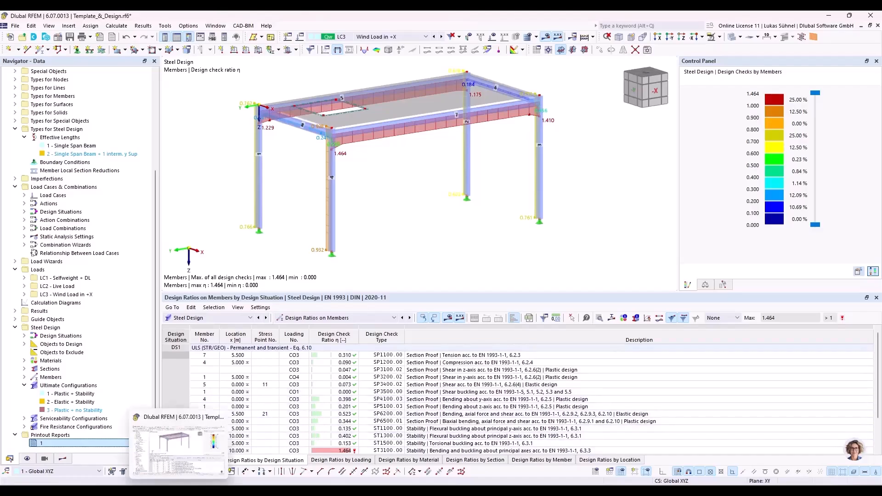
{"action": "left_click", "coordinate": [45, 490]}
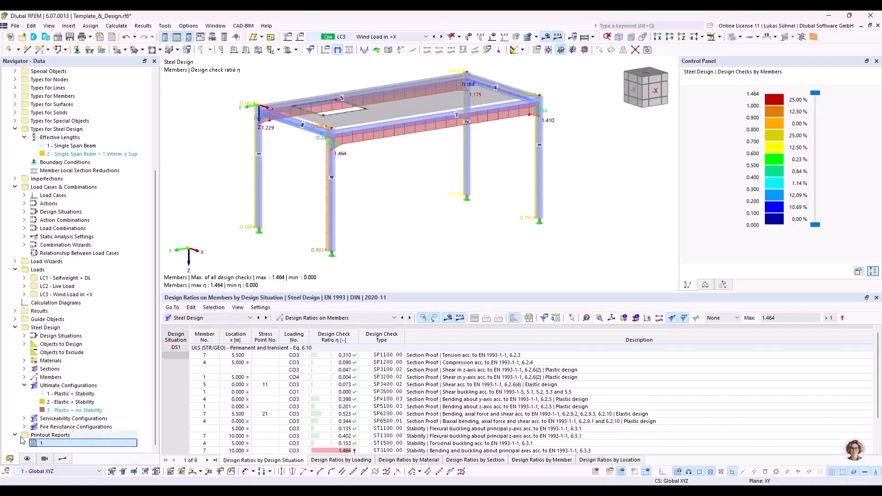
{"action": "mouse_move", "coordinate": [179, 491]}
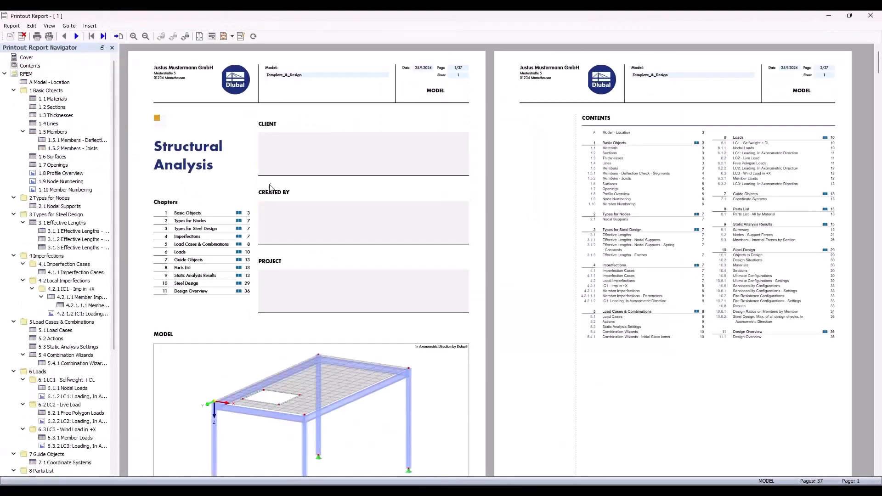
Step: View the Profile Overview and the IC1 imperfection loading graphic in the printout report
{"action": "left_click", "coordinate": [71, 174]}
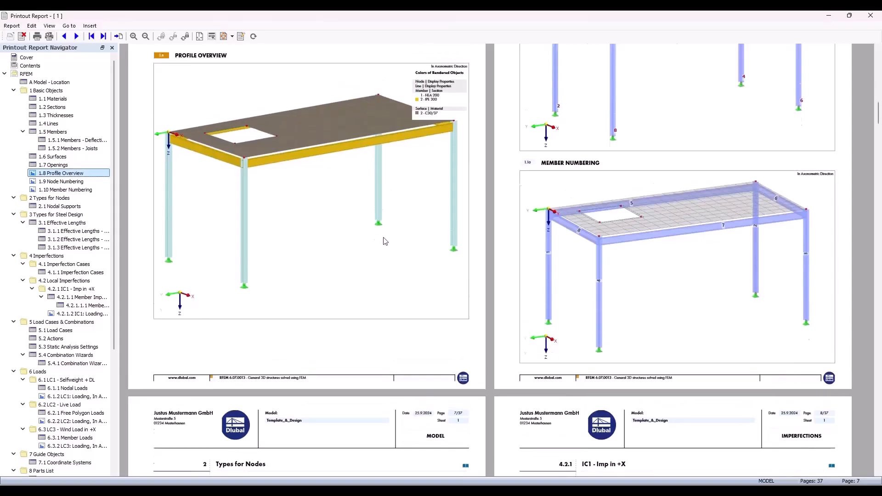
{"action": "scroll", "coordinate": [362, 227], "scroll_direction": "up", "scroll_amount": 3}
{"action": "scroll", "coordinate": [368, 223], "scroll_direction": "up", "scroll_amount": 1}
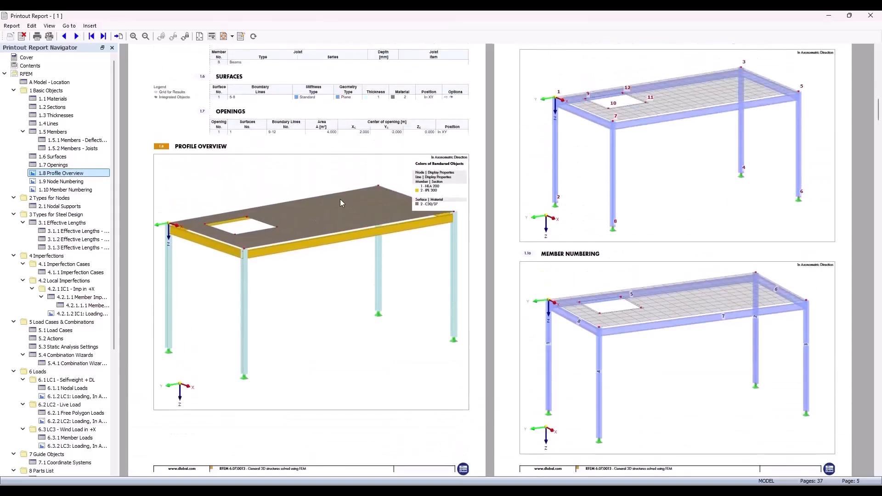
{"action": "scroll", "coordinate": [340, 200], "scroll_direction": "down", "scroll_amount": 2, "text": "ctrl"}
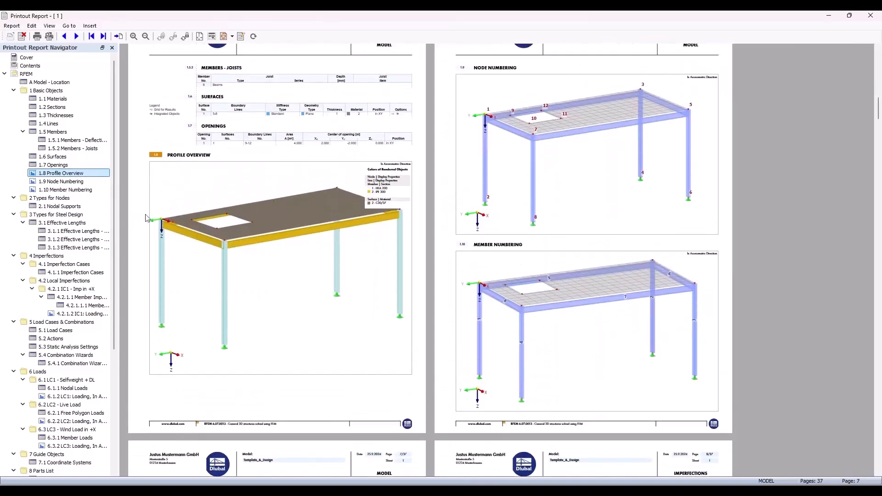
{"action": "left_click", "coordinate": [87, 314]}
{"action": "scroll", "coordinate": [427, 105], "scroll_direction": "up", "scroll_amount": 1}
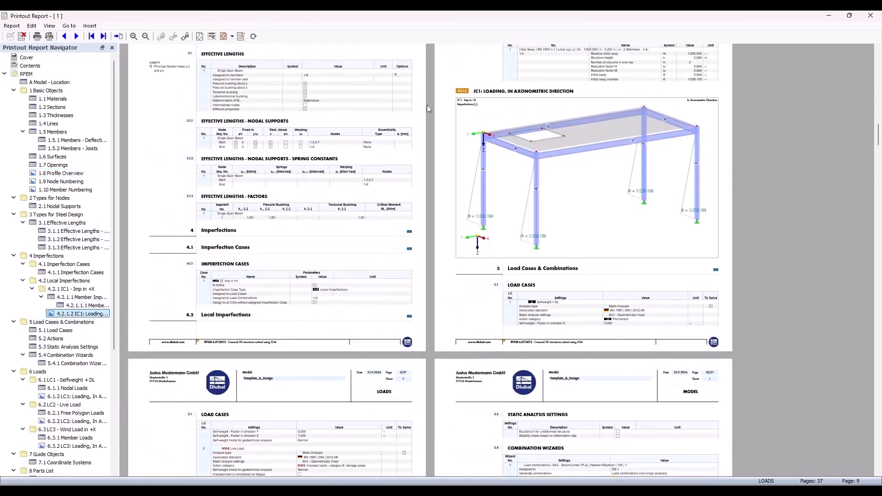
{"action": "scroll", "coordinate": [329, 299], "scroll_direction": "down", "scroll_amount": 3}
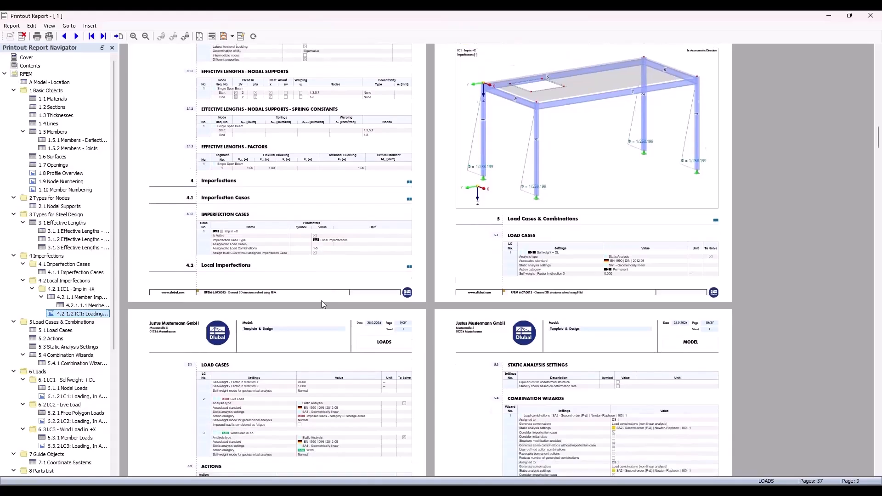
{"action": "scroll", "coordinate": [73, 309], "scroll_direction": "down", "scroll_amount": 5}
Step: View the LC1 loading and the steel design graphic with the maximum of all design checks, and close the report
{"action": "left_click", "coordinate": [78, 272]}
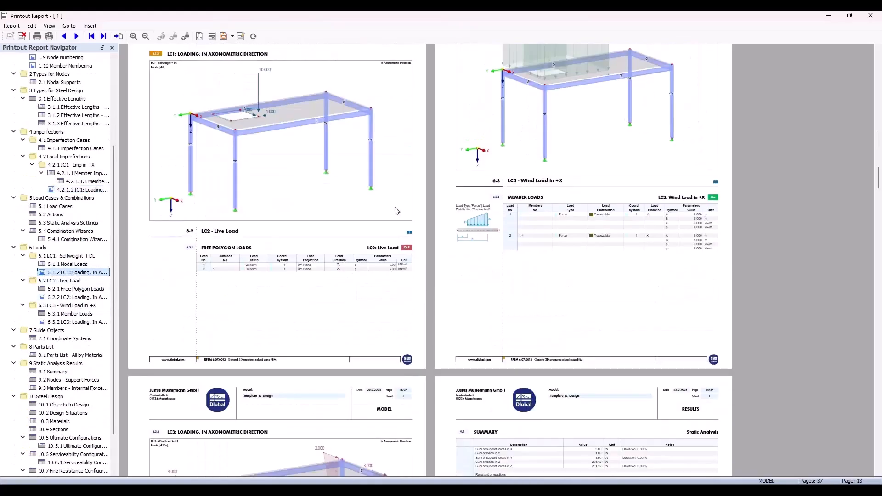
{"action": "scroll", "coordinate": [294, 209], "scroll_direction": "up", "scroll_amount": 1}
{"action": "scroll", "coordinate": [450, 199], "scroll_direction": "down", "scroll_amount": 6}
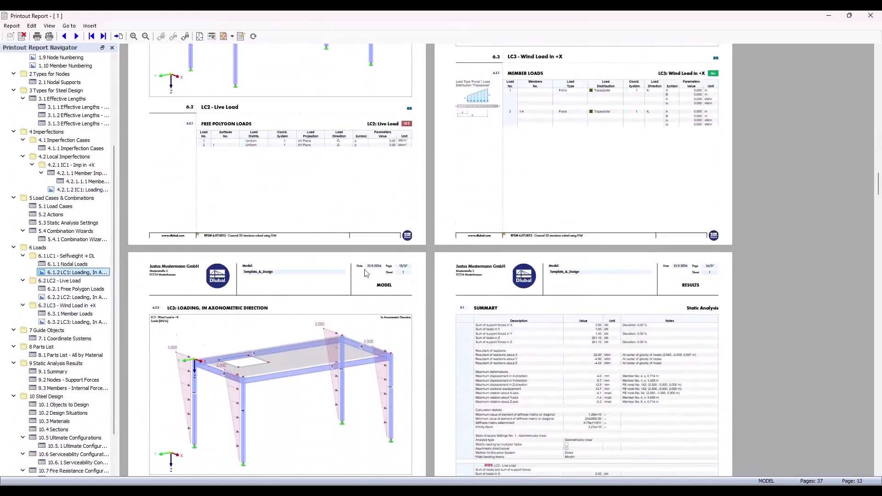
{"action": "scroll", "coordinate": [72, 432], "scroll_direction": "down", "scroll_amount": 2}
{"action": "left_click", "coordinate": [76, 455]}
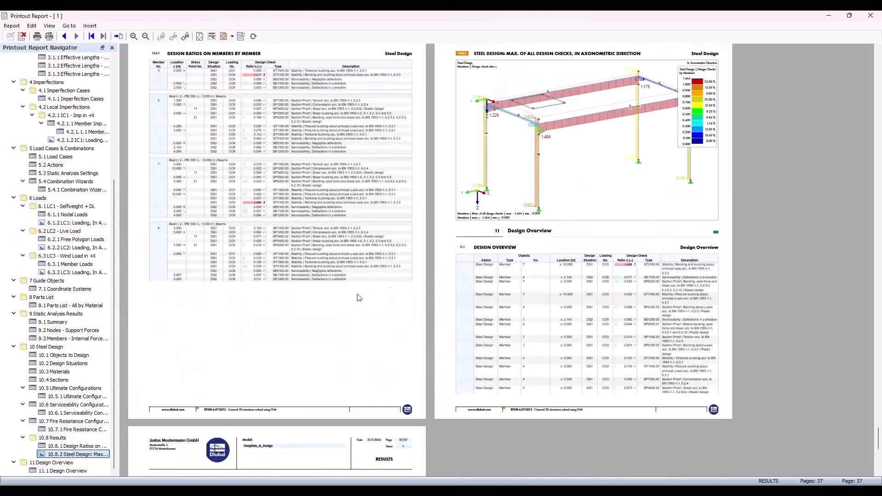
{"action": "left_click", "coordinate": [870, 16]}
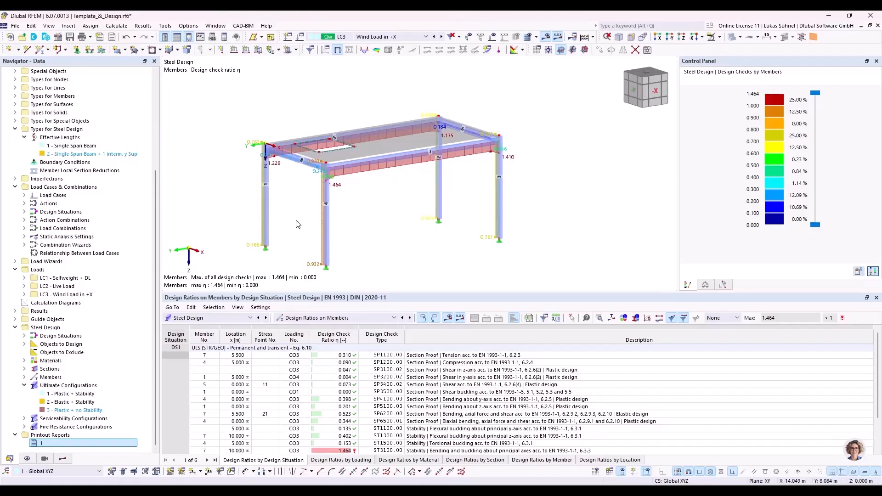
Step: Close the calculated Template_&_Design model in RFEM
{"action": "middle_click_drag", "start_coordinate": [428, 205], "coordinate": [403, 230], "text": "ctrl"}
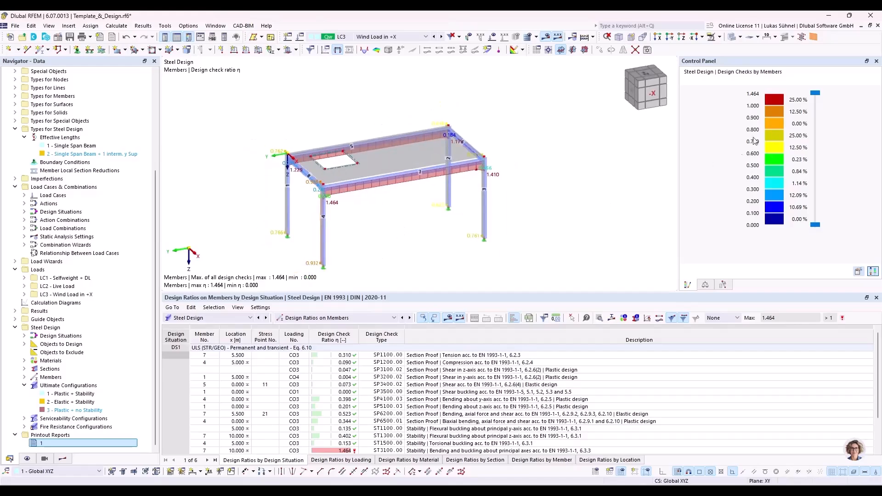
{"action": "left_click", "coordinate": [878, 26]}
{"action": "left_click", "coordinate": [479, 290]}
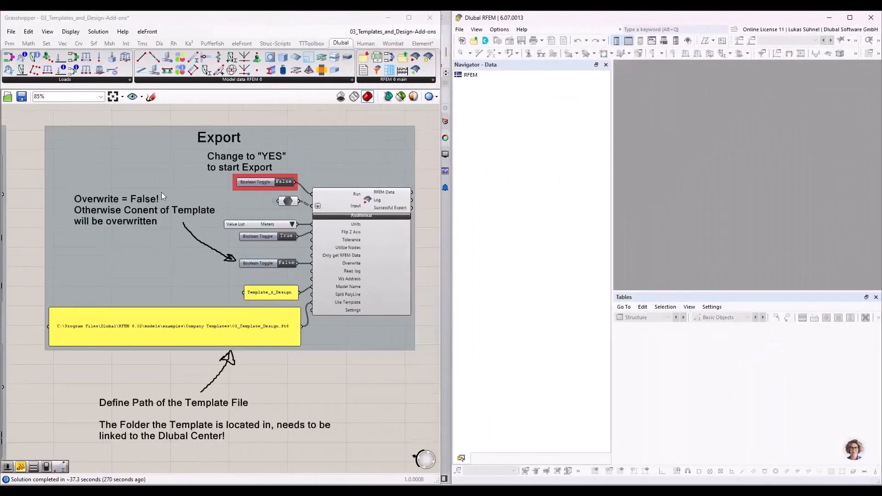
Step: Switch to Grasshopper, close the 03_Templates_and-Design-Add-ons script and open the 04_Mesh_Analysis_Results script
{"action": "scroll", "coordinate": [161, 192], "scroll_direction": "down", "scroll_amount": 1}
{"action": "left_click", "coordinate": [11, 31]}
{"action": "left_click", "coordinate": [419, 32]}
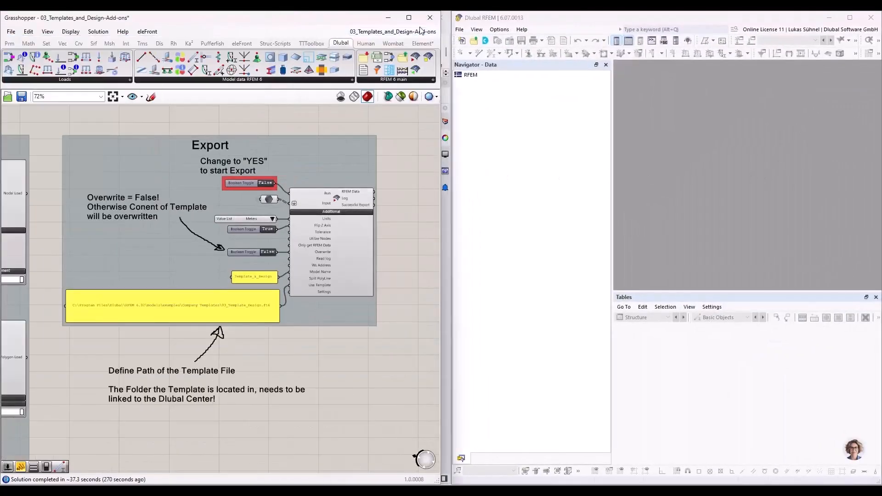
{"action": "left_click", "coordinate": [421, 30]}
{"action": "left_click", "coordinate": [423, 45]}
{"action": "left_click", "coordinate": [439, 91]}
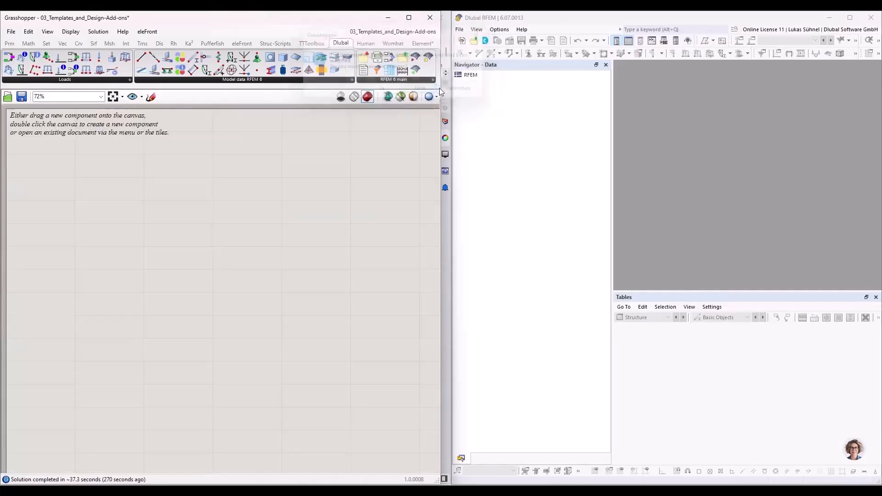
{"action": "left_click", "coordinate": [307, 406]}
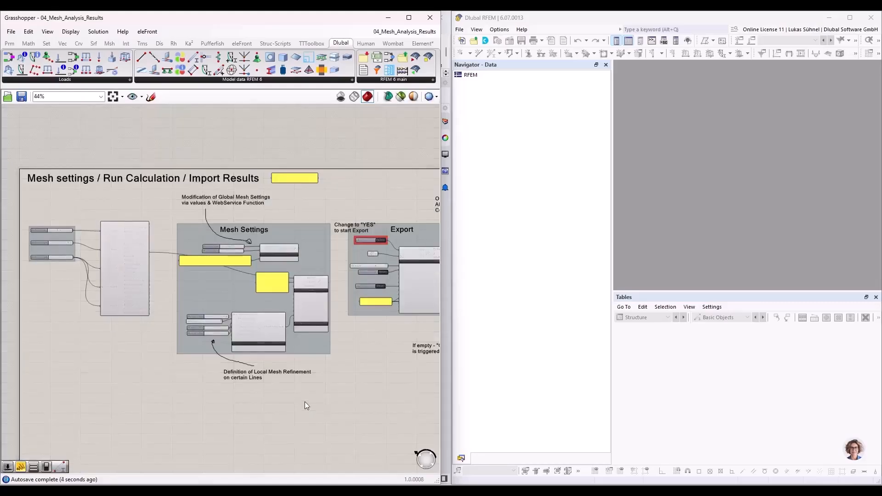
Step: Maximize the Grasshopper window and examine the Mesh Settings group of the script
{"action": "left_click", "coordinate": [409, 17]}
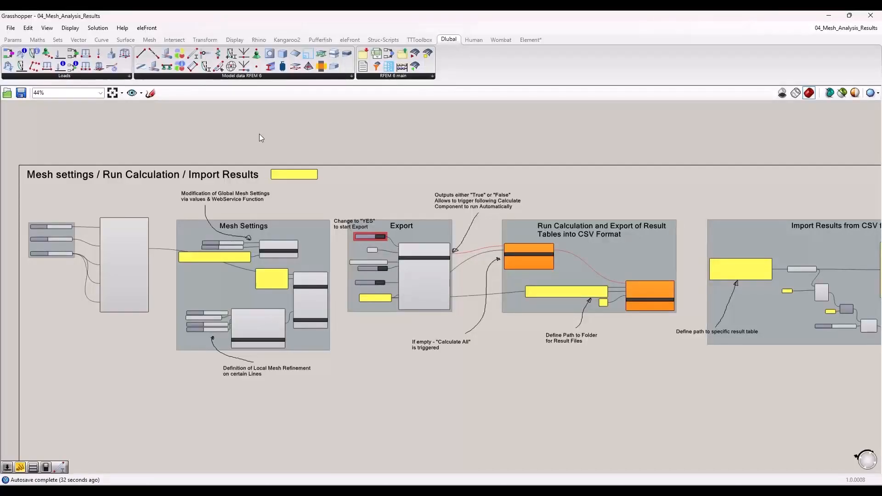
{"action": "scroll", "coordinate": [244, 193], "scroll_direction": "down", "scroll_amount": 1}
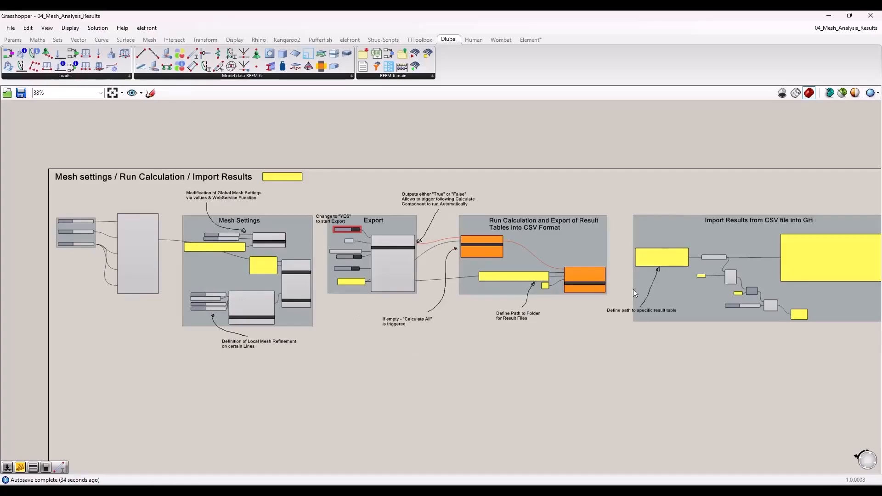
{"action": "scroll", "coordinate": [114, 255], "scroll_direction": "up", "scroll_amount": 5}
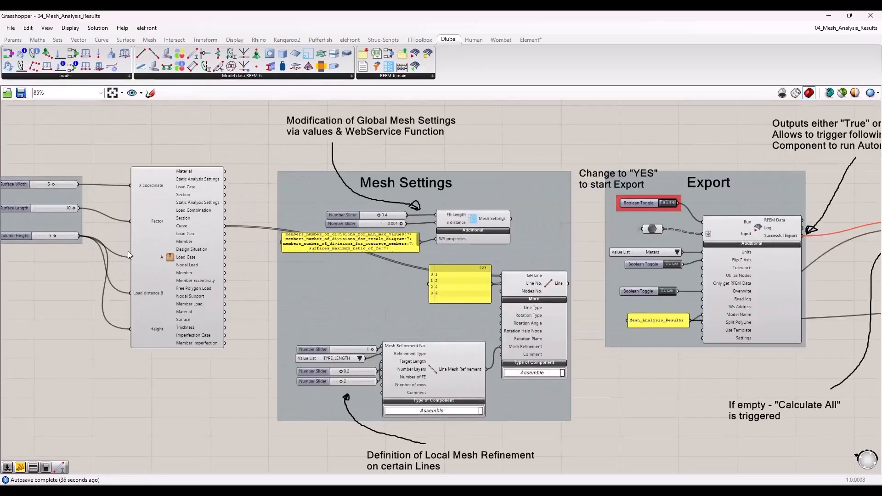
Step: Open the geometry and loads cluster, view the component groups inside it, and return to the main script
{"action": "right_click_drag", "start_coordinate": [174, 224], "coordinate": [249, 236]}
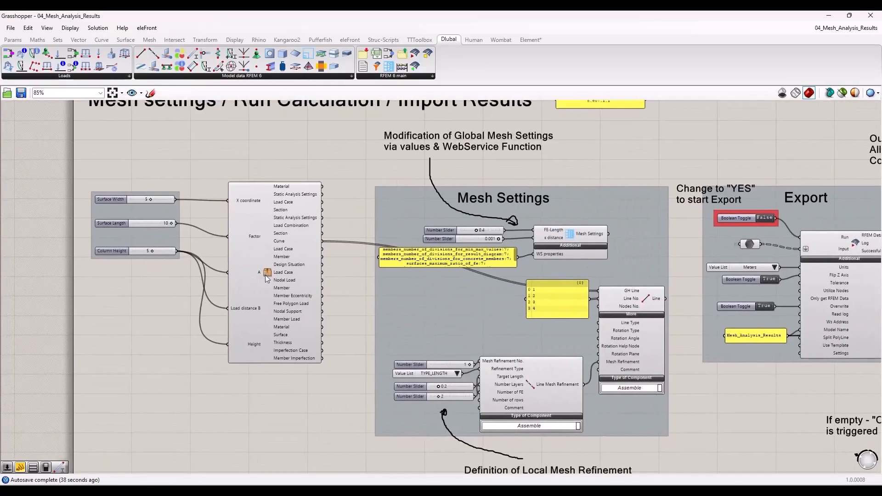
{"action": "double_click", "coordinate": [266, 274]}
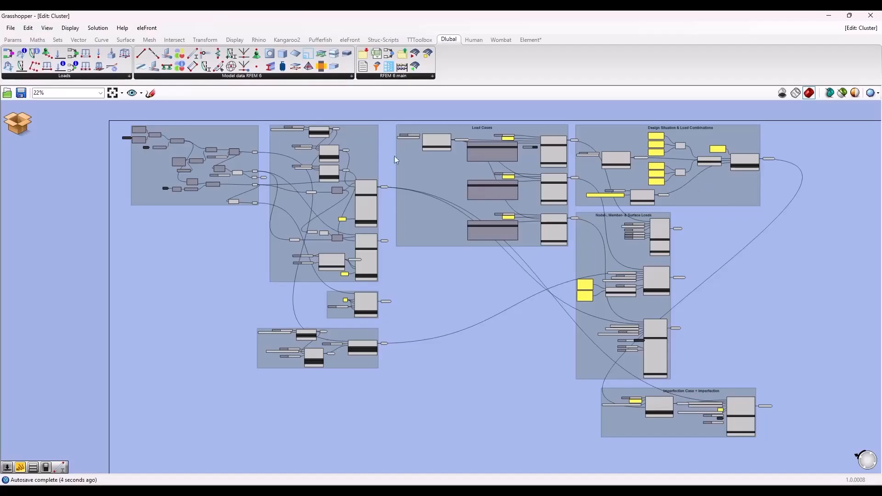
{"action": "left_click", "coordinate": [16, 121]}
{"action": "left_click", "coordinate": [40, 143]}
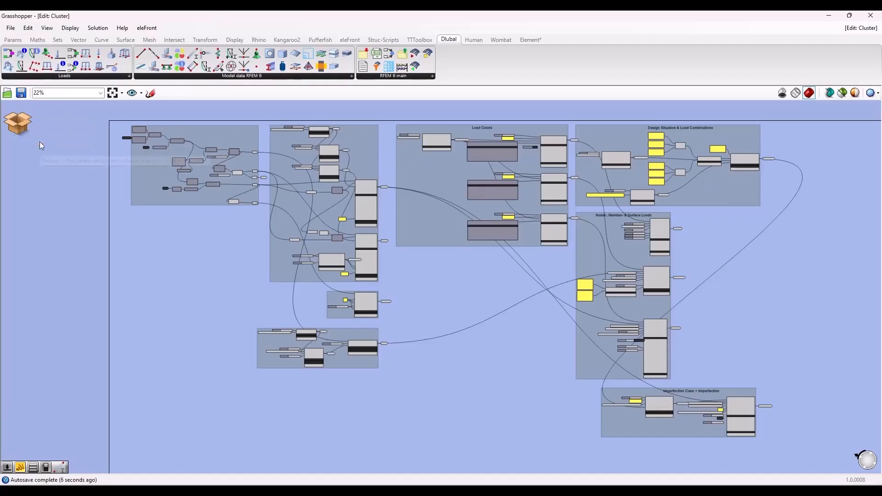
{"action": "scroll", "coordinate": [237, 168], "scroll_direction": "down", "scroll_amount": 5}
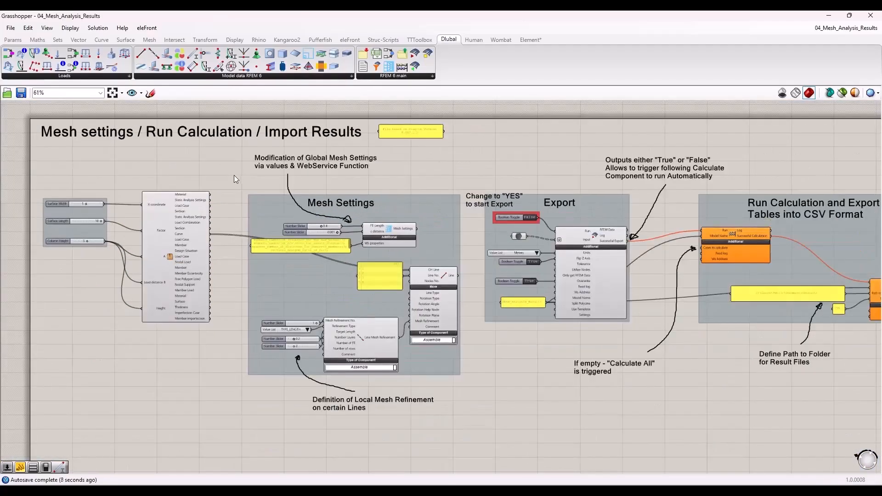
Step: Examine the Mesh Settings component with its global mesh values and the Line Mesh Refinement definition
{"action": "right_click_drag", "start_coordinate": [235, 175], "coordinate": [128, 170]}
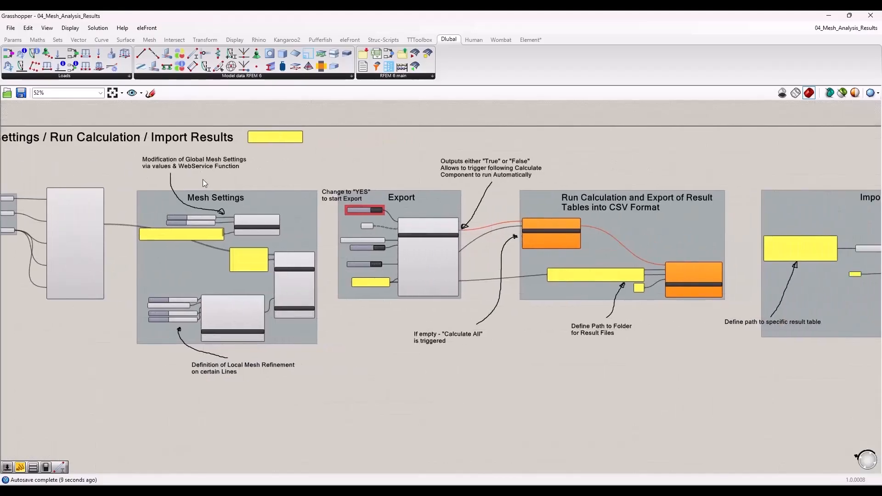
{"action": "scroll", "coordinate": [190, 193], "scroll_direction": "up", "scroll_amount": 3}
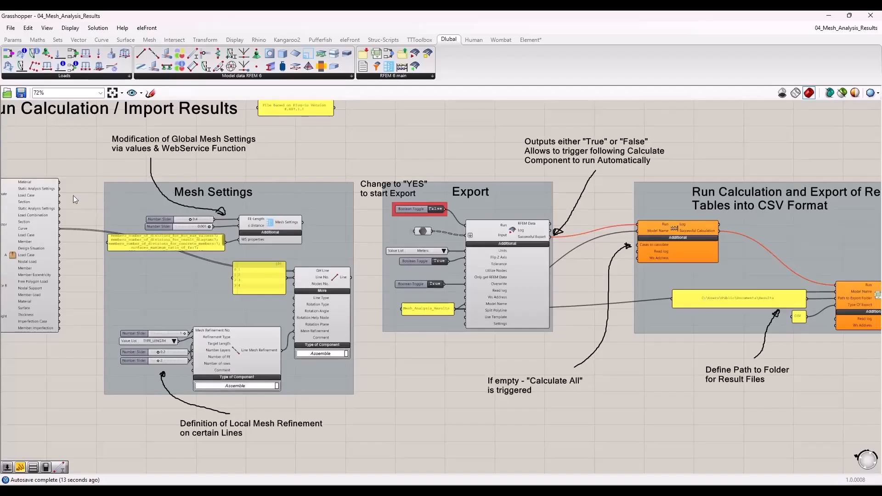
{"action": "scroll", "coordinate": [104, 208], "scroll_direction": "up", "scroll_amount": 2}
{"action": "scroll", "coordinate": [335, 154], "scroll_direction": "down", "scroll_amount": 1}
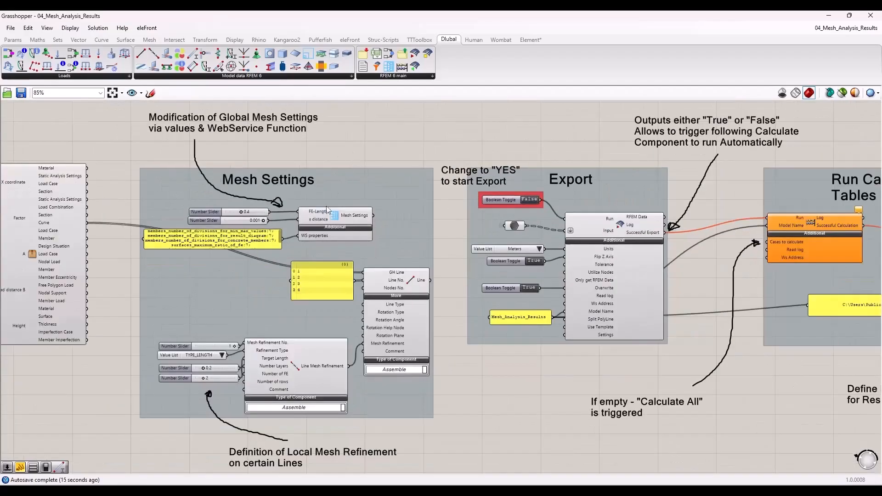
{"action": "left_click", "coordinate": [337, 217]}
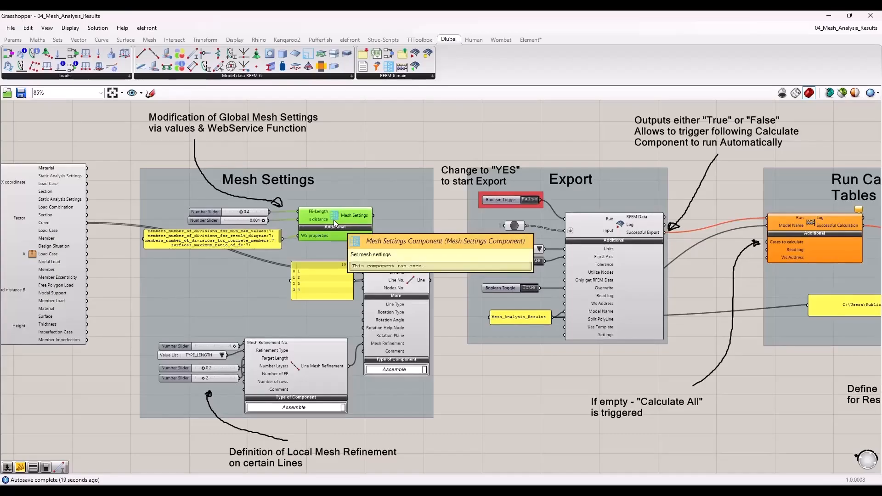
{"action": "left_click", "coordinate": [356, 136]}
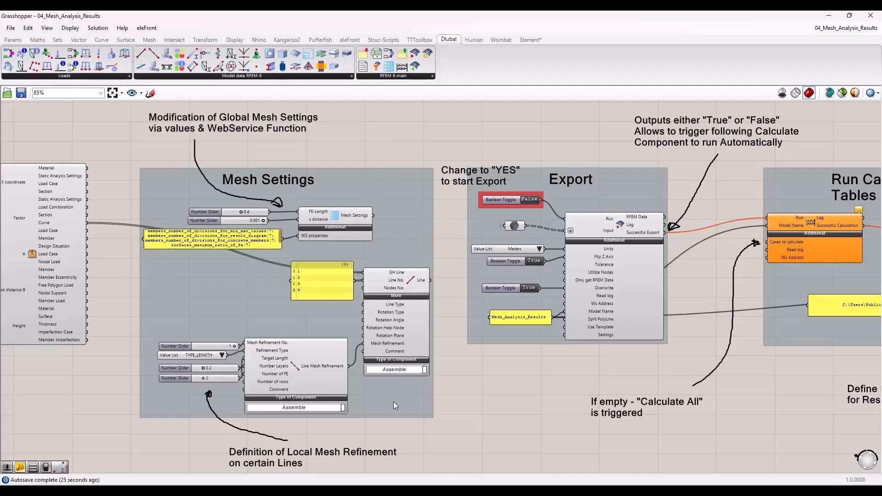
{"action": "scroll", "coordinate": [256, 401], "scroll_direction": "up", "scroll_amount": 3}
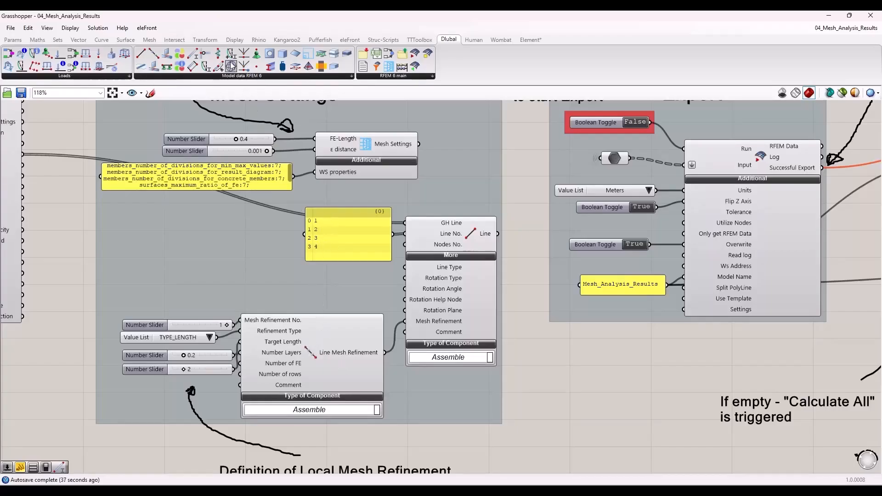
Step: Place a Nodal Mesh Refinement component on the canvas and delete it, and do the same with a Surface Mesh Refinement component
{"action": "left_click_drag", "start_coordinate": [232, 67], "coordinate": [153, 241]}
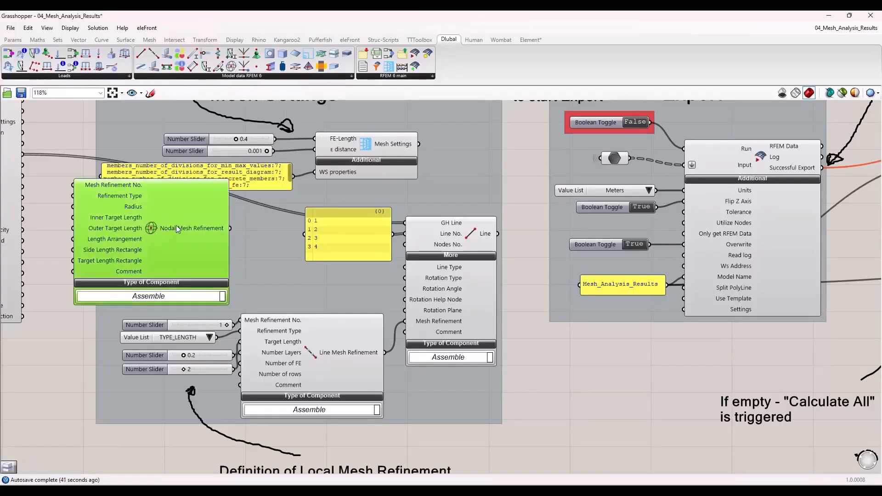
{"action": "key", "text": "Delete"}
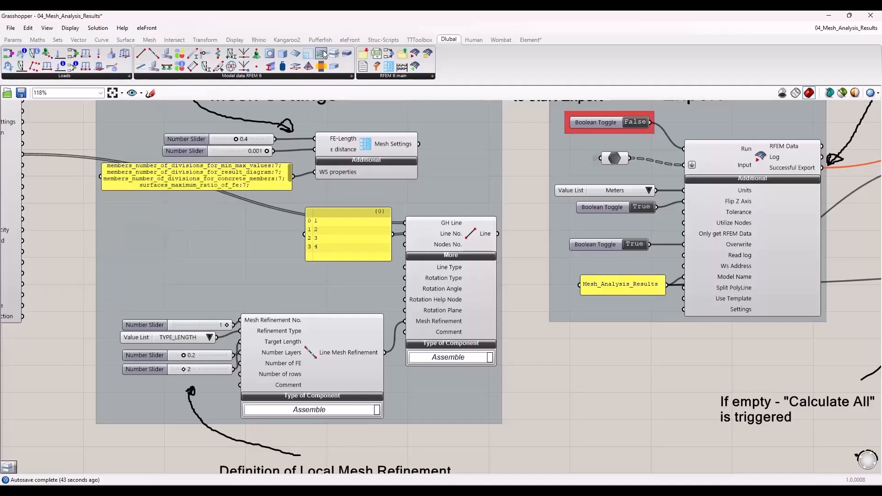
{"action": "left_click_drag", "start_coordinate": [324, 55], "coordinate": [195, 241]}
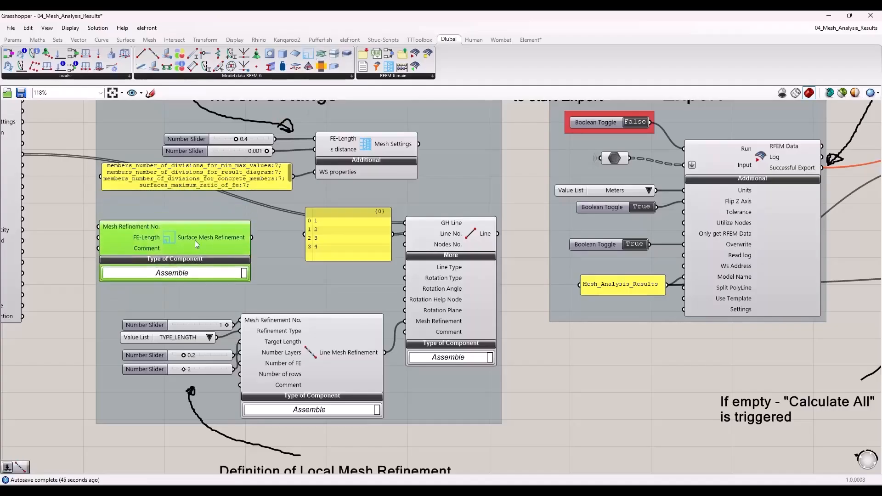
{"action": "key", "text": "Delete"}
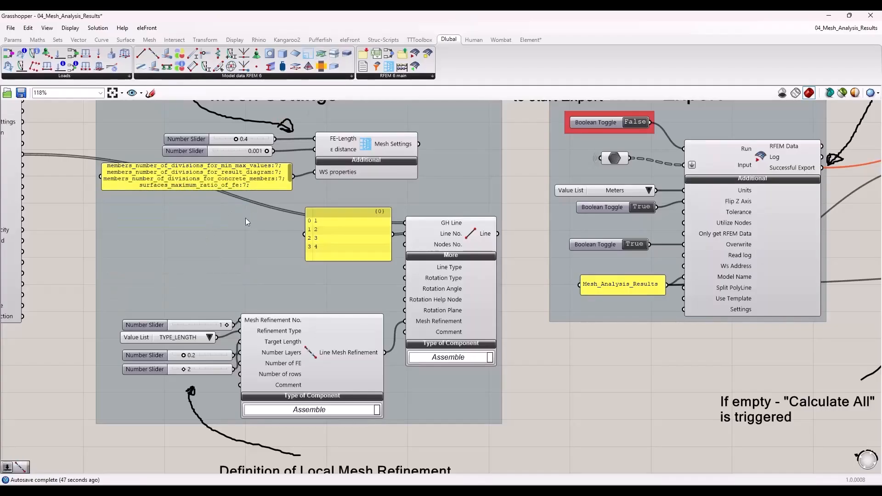
Step: Examine the Export group, including the hidden connections feeding the export component's Input and its Boolean toggle for Run
{"action": "scroll", "coordinate": [252, 191], "scroll_direction": "down", "scroll_amount": 1}
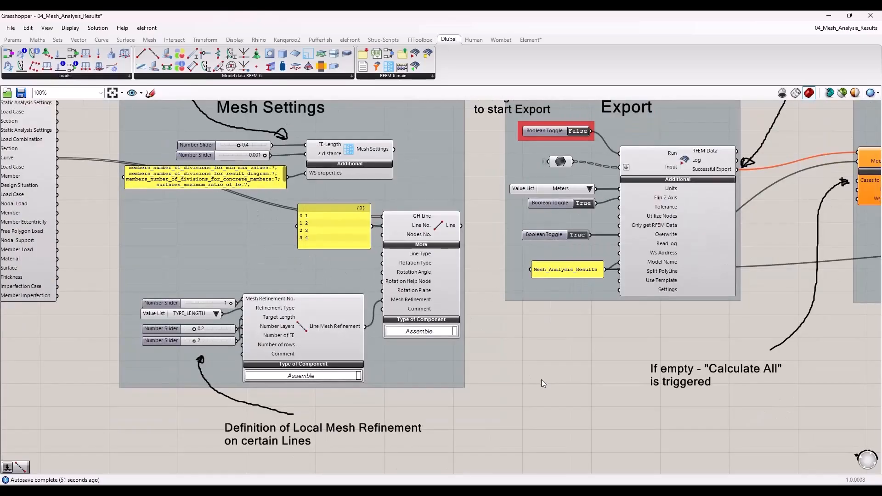
{"action": "right_click_drag", "start_coordinate": [610, 375], "coordinate": [488, 436]}
{"action": "right_click_drag", "start_coordinate": [688, 354], "coordinate": [514, 362]}
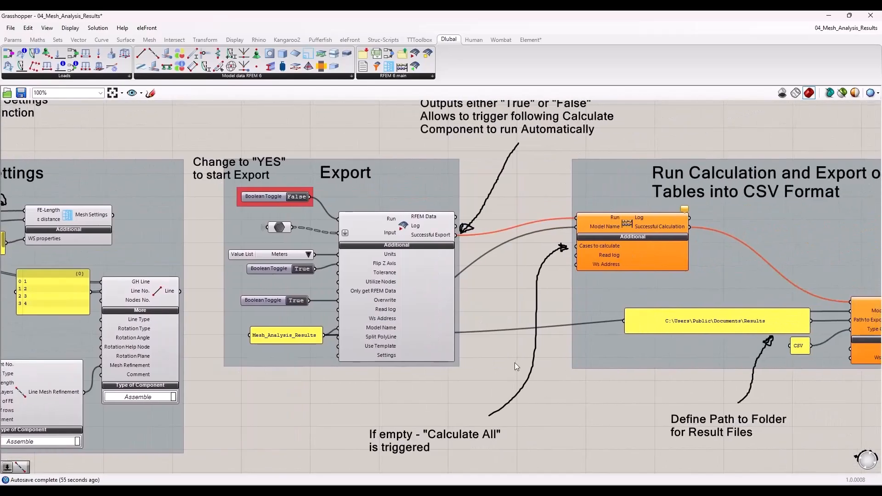
{"action": "left_click", "coordinate": [278, 227]}
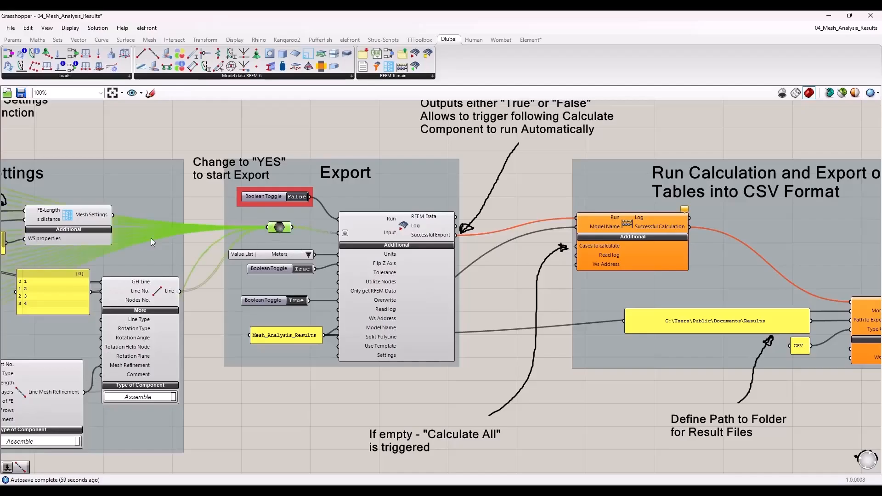
{"action": "left_click", "coordinate": [218, 205]}
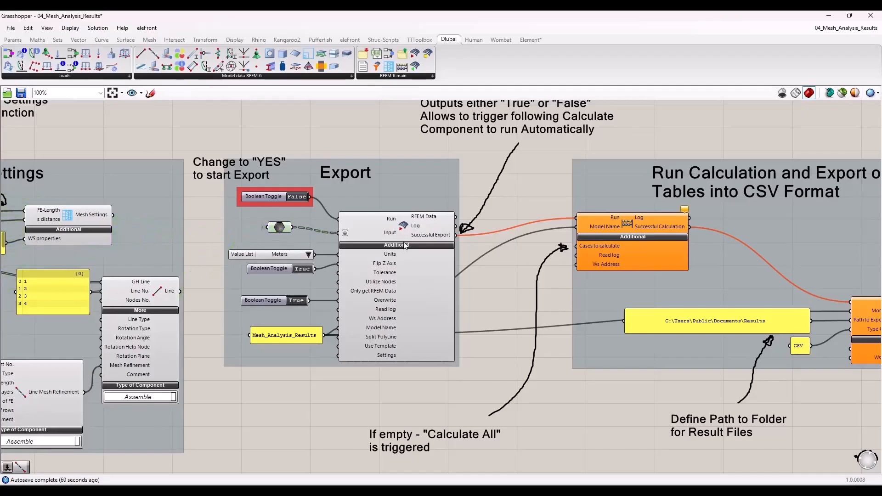
{"action": "scroll", "coordinate": [515, 256], "scroll_direction": "up", "scroll_amount": 3}
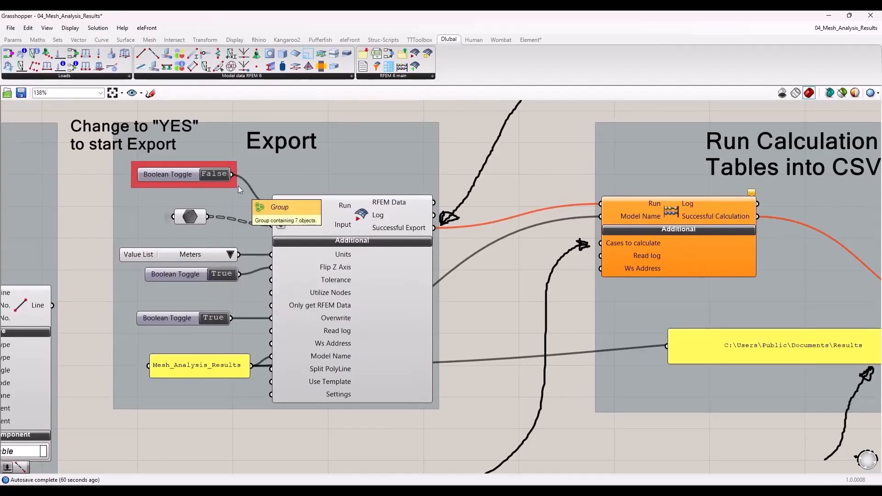
{"action": "scroll", "coordinate": [163, 251], "scroll_direction": "down", "scroll_amount": 3}
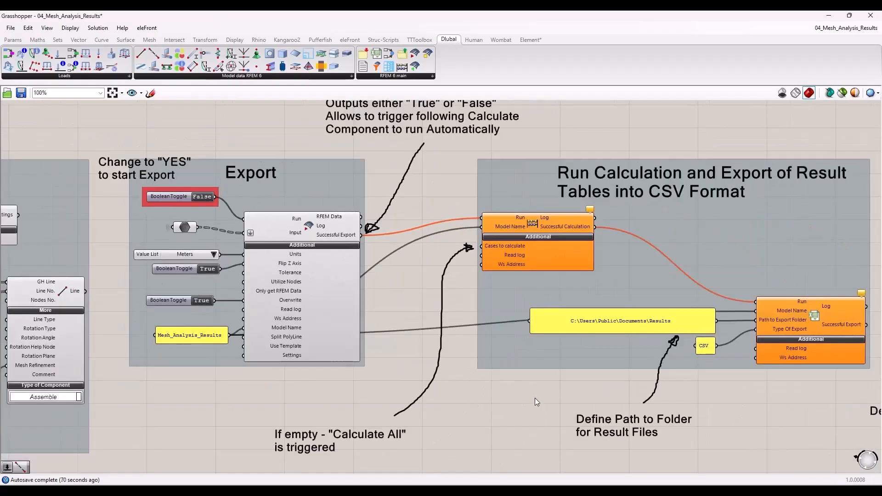
Step: Examine the RFEM 6 Calculate component in the calculation group, including its Cases to calculate input
{"action": "right_click_drag", "start_coordinate": [538, 377], "coordinate": [457, 387]}
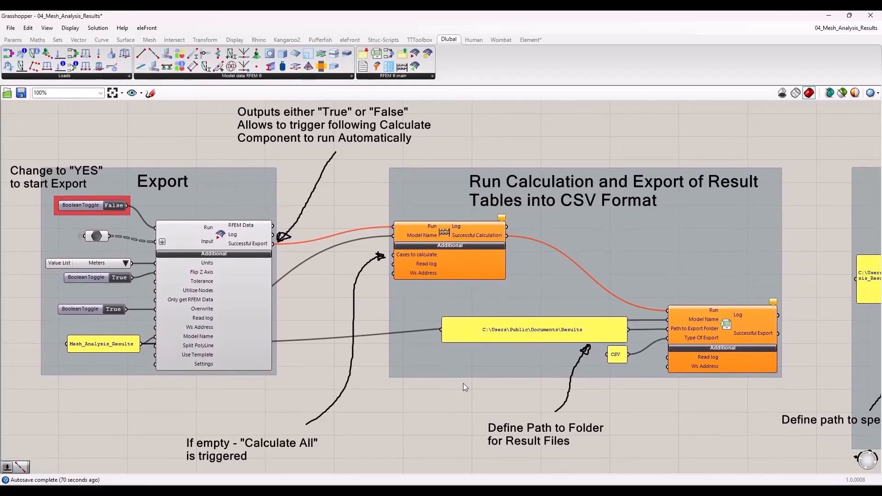
{"action": "right_click_drag", "start_coordinate": [475, 401], "coordinate": [413, 402]}
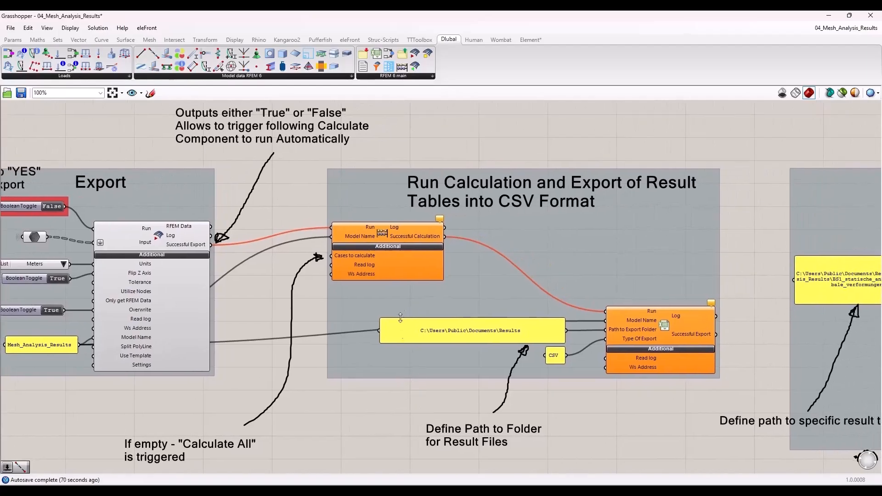
{"action": "left_click", "coordinate": [391, 229]}
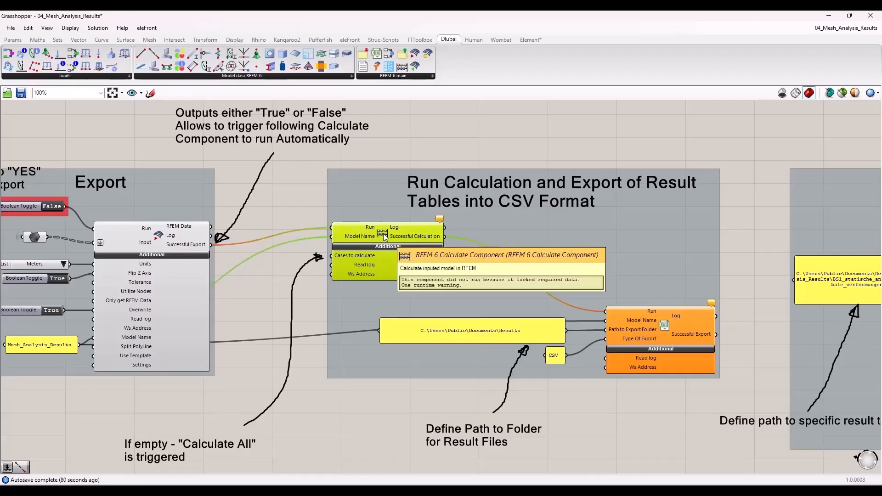
{"action": "left_click", "coordinate": [303, 270]}
{"action": "scroll", "coordinate": [310, 284], "scroll_direction": "up", "scroll_amount": 1}
{"action": "right_click_drag", "start_coordinate": [310, 284], "coordinate": [380, 214]}
{"action": "scroll", "coordinate": [380, 214], "scroll_direction": "up", "scroll_amount": 3}
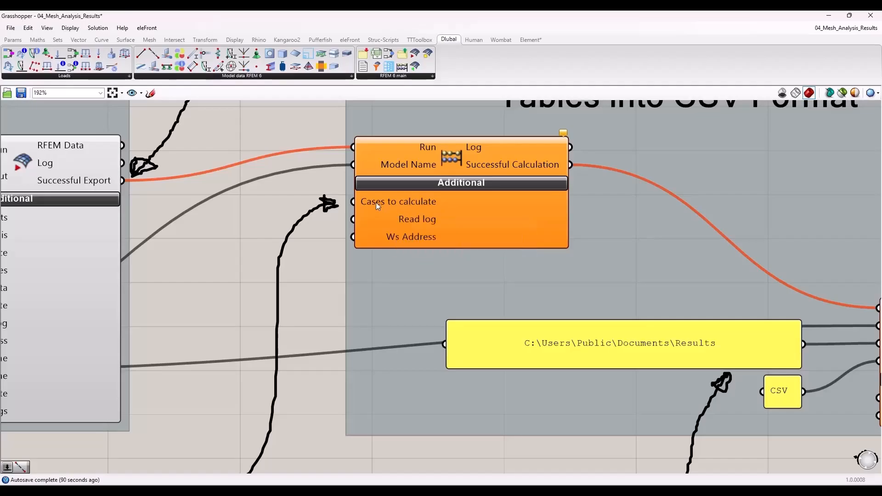
{"action": "scroll", "coordinate": [380, 203], "scroll_direction": "down", "scroll_amount": 1}
{"action": "scroll", "coordinate": [363, 205], "scroll_direction": "down", "scroll_amount": 4}
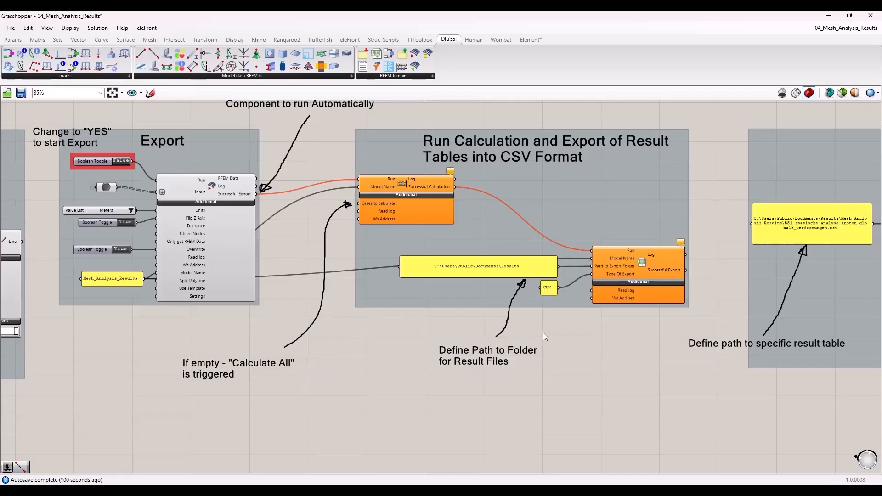
{"action": "right_click_drag", "start_coordinate": [580, 331], "coordinate": [371, 339]}
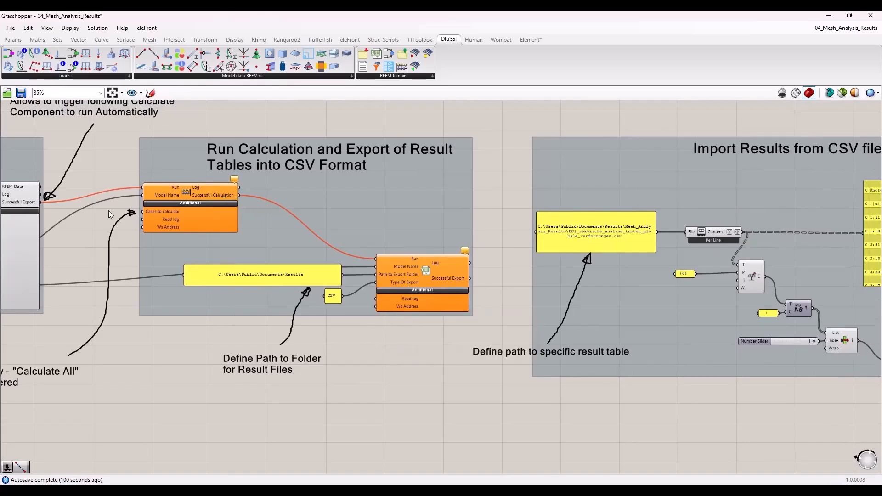
Step: Examine how the export component's Successful Export output connects to the Run input of the Calculate component
{"action": "right_click_drag", "start_coordinate": [109, 210], "coordinate": [206, 229]}
{"action": "scroll", "coordinate": [220, 232], "scroll_direction": "up", "scroll_amount": 4}
{"action": "scroll", "coordinate": [233, 234], "scroll_direction": "down", "scroll_amount": 1}
{"action": "right_click_drag", "start_coordinate": [253, 214], "coordinate": [288, 257]}
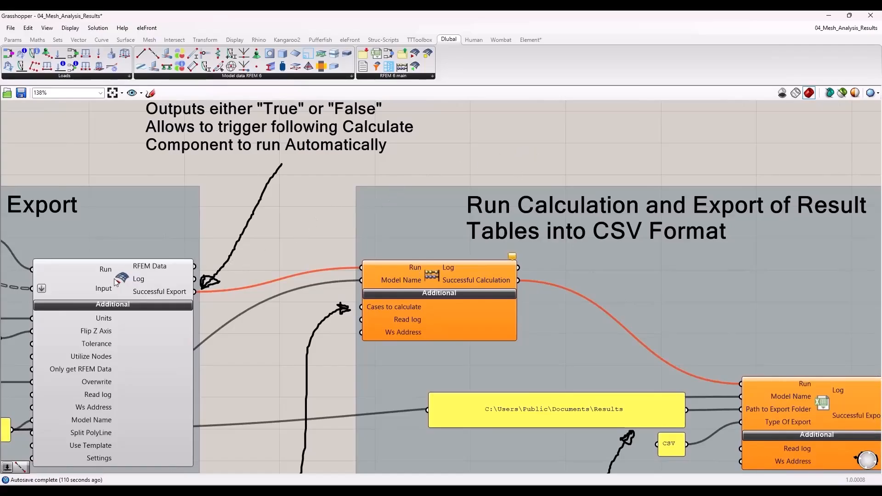
{"action": "left_click_drag", "start_coordinate": [120, 281], "coordinate": [118, 281]}
{"action": "scroll", "coordinate": [163, 260], "scroll_direction": "down", "scroll_amount": 4}
{"action": "scroll", "coordinate": [162, 260], "scroll_direction": "up", "scroll_amount": 3}
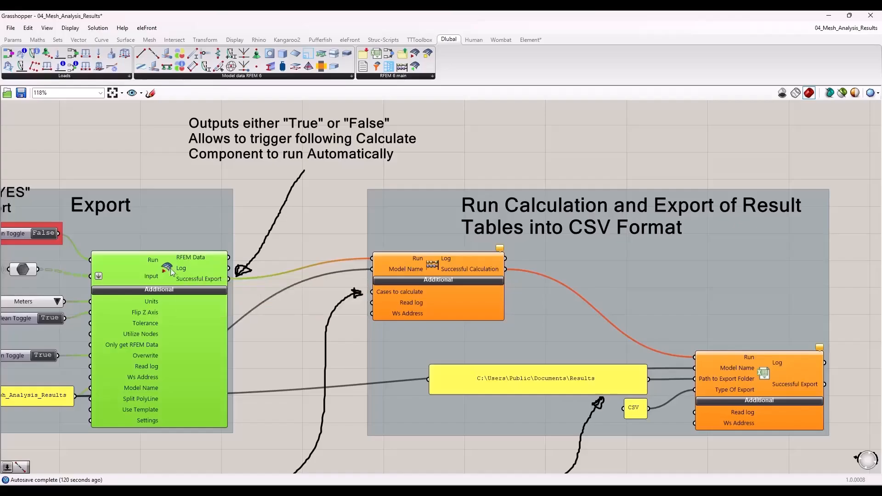
{"action": "mouse_move", "coordinate": [198, 279]}
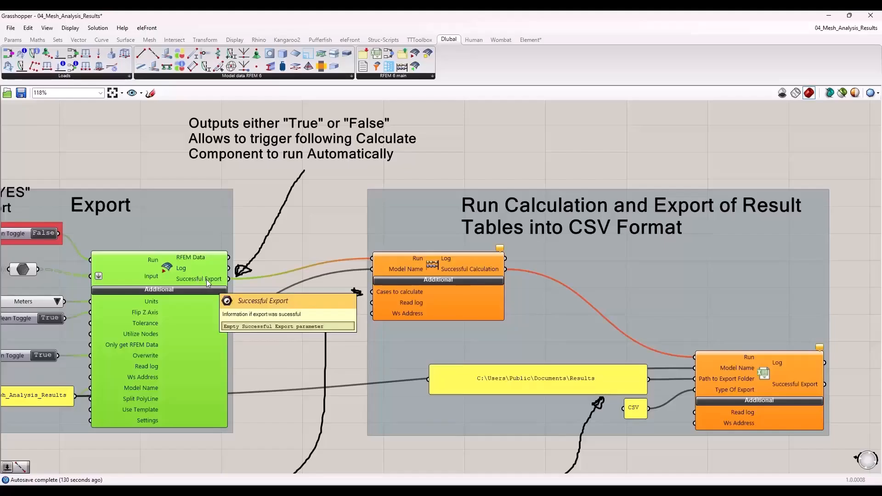
{"action": "left_click", "coordinate": [423, 265]}
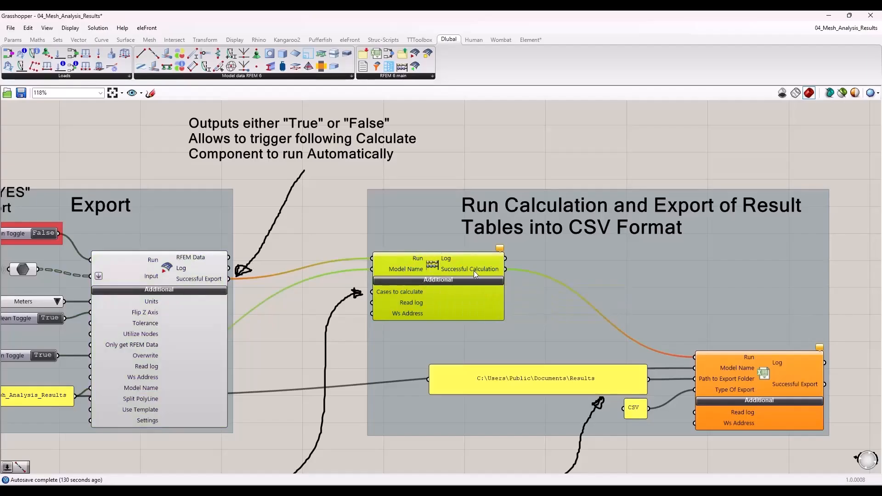
Step: Examine the result table export component with its Run, export folder path and CSV type inputs
{"action": "right_click_drag", "start_coordinate": [840, 308], "coordinate": [485, 205]}
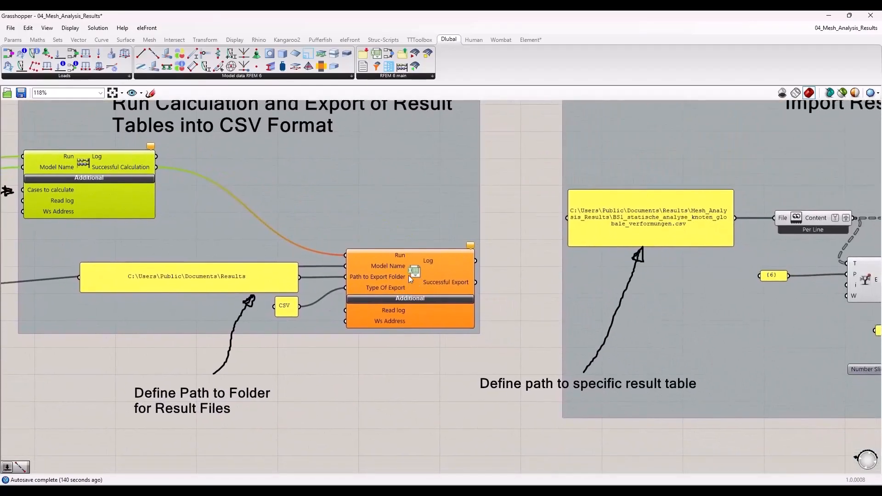
{"action": "left_click", "coordinate": [413, 274]}
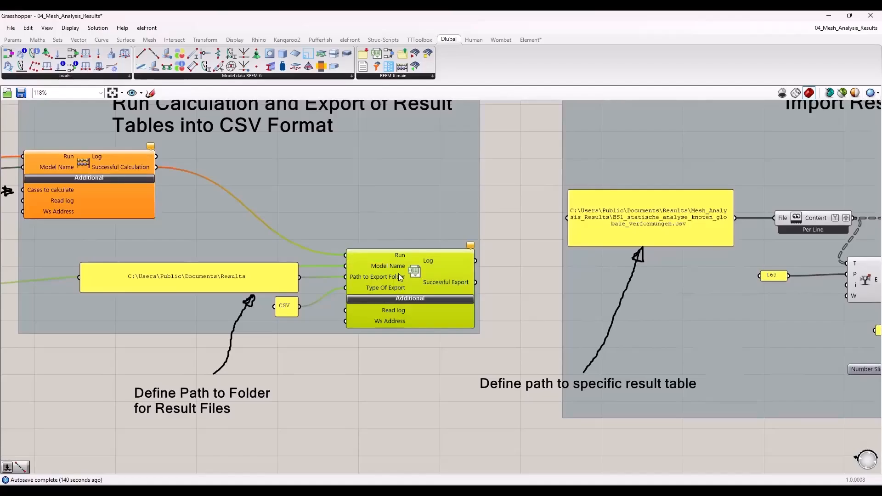
{"action": "mouse_move", "coordinate": [413, 275]}
{"action": "mouse_move", "coordinate": [384, 285]}
{"action": "left_click", "coordinate": [266, 279]}
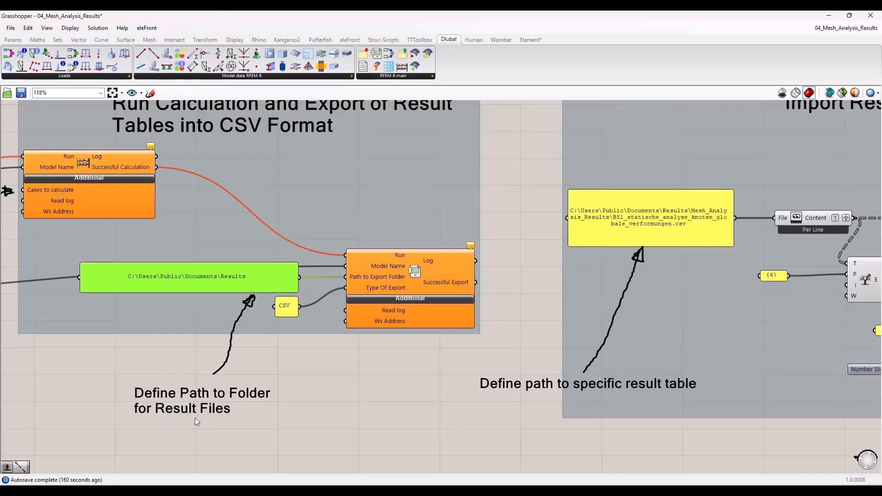
Step: Examine the start of the CSV import group: the panel defining the path to a specific result table and the Read File component
{"action": "scroll", "coordinate": [179, 359], "scroll_direction": "down", "scroll_amount": 5}
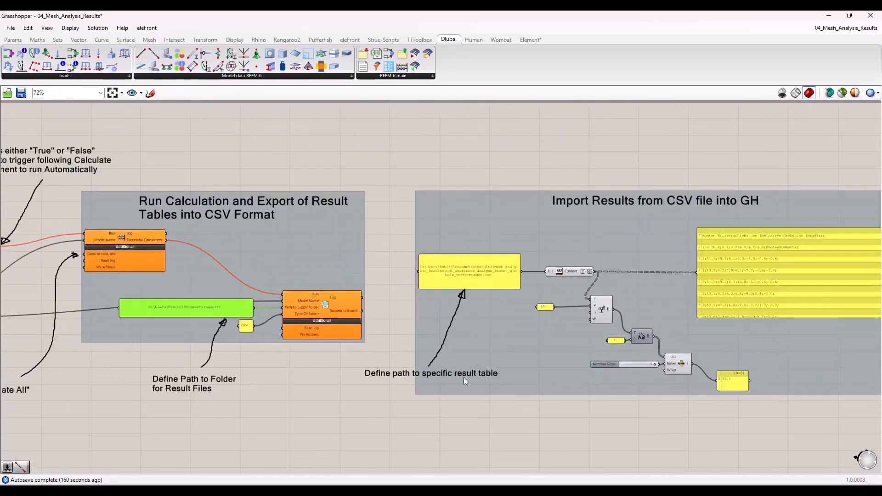
{"action": "scroll", "coordinate": [291, 337], "scroll_direction": "up", "scroll_amount": 2}
{"action": "scroll", "coordinate": [267, 313], "scroll_direction": "up", "scroll_amount": 2}
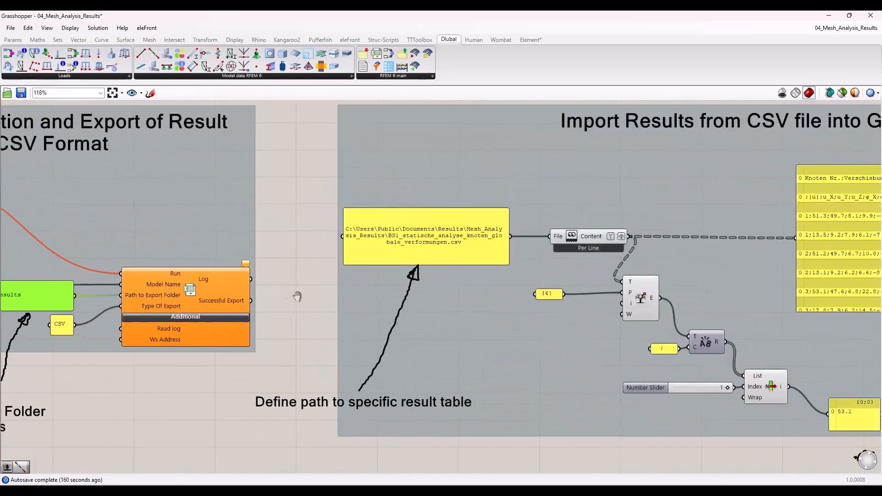
{"action": "scroll", "coordinate": [298, 275], "scroll_direction": "down", "scroll_amount": 3}
{"action": "scroll", "coordinate": [356, 264], "scroll_direction": "up", "scroll_amount": 3}
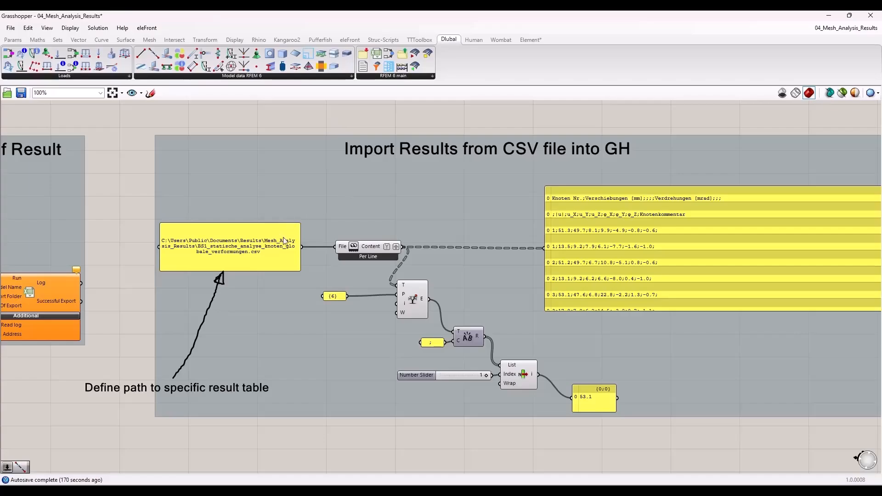
{"action": "scroll", "coordinate": [411, 228], "scroll_direction": "down", "scroll_amount": 2}
{"action": "scroll", "coordinate": [354, 304], "scroll_direction": "up", "scroll_amount": 2}
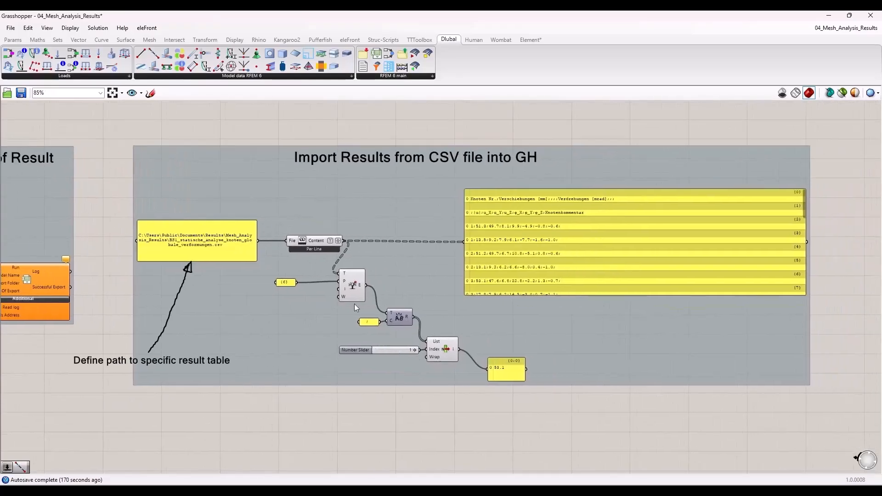
{"action": "scroll", "coordinate": [524, 393], "scroll_direction": "up", "scroll_amount": 2}
{"action": "left_click_drag", "start_coordinate": [575, 396], "coordinate": [316, 442]}
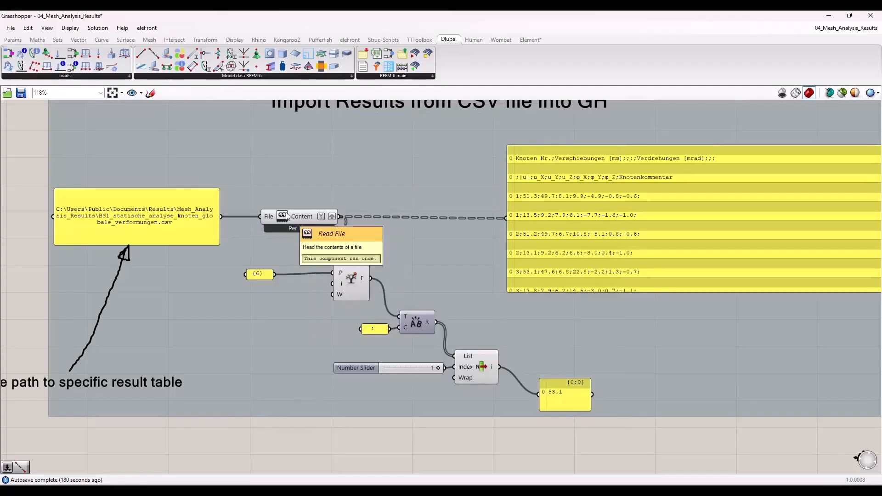
Step: Examine the import group's tree branch, text split and list item components, along with the panel receiving the extracted value
{"action": "left_click", "coordinate": [345, 272]}
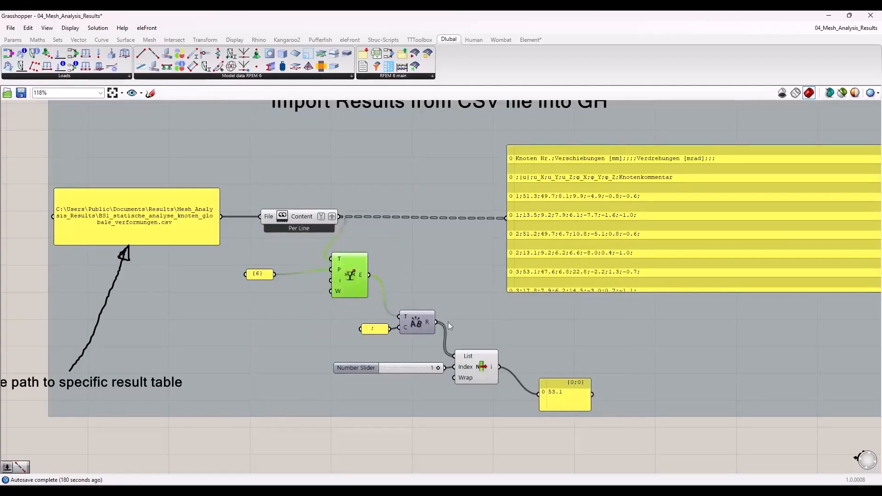
{"action": "left_click", "coordinate": [415, 323]}
{"action": "left_click", "coordinate": [476, 369]}
{"action": "left_click", "coordinate": [468, 420]}
{"action": "left_click_drag", "start_coordinate": [570, 397], "coordinate": [568, 395]}
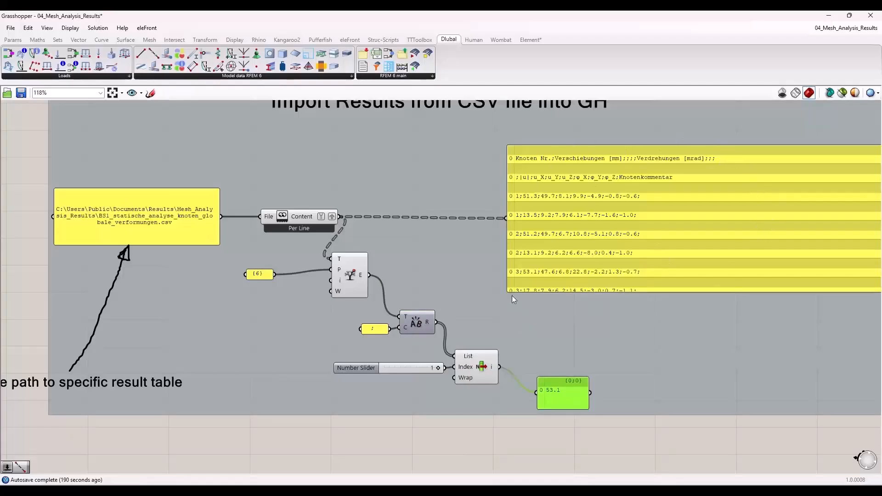
{"action": "scroll", "coordinate": [500, 282], "scroll_direction": "down", "scroll_amount": 2}
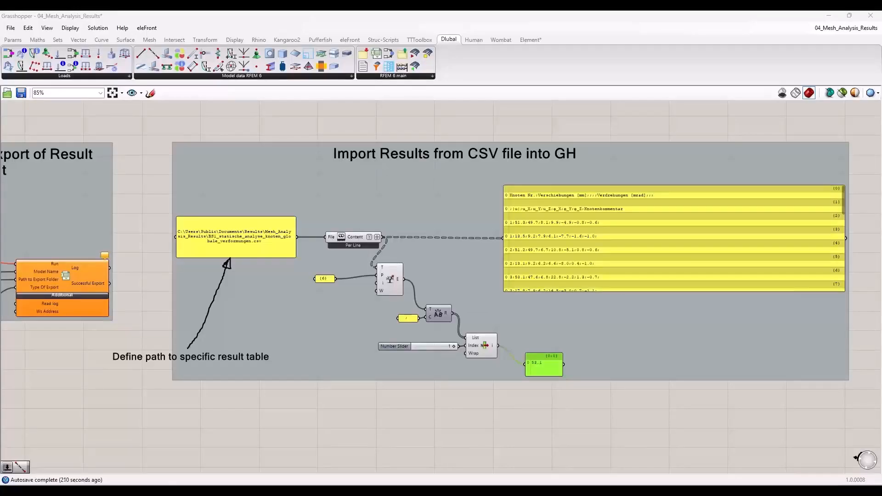
Step: Toggle the Read File component's enabled state so it reads the result CSV again
{"action": "left_click", "coordinate": [195, 416]}
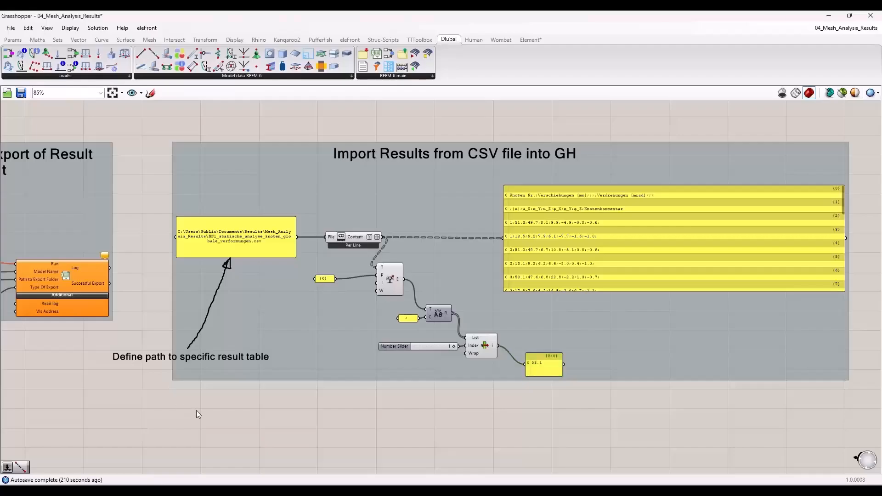
{"action": "left_click", "coordinate": [358, 237]}
{"action": "middle_click", "coordinate": [358, 236]}
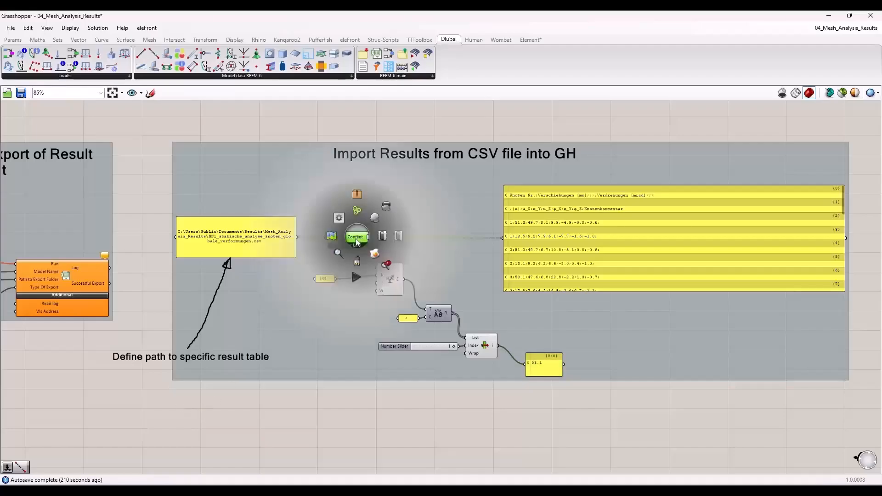
{"action": "left_click", "coordinate": [383, 231]}
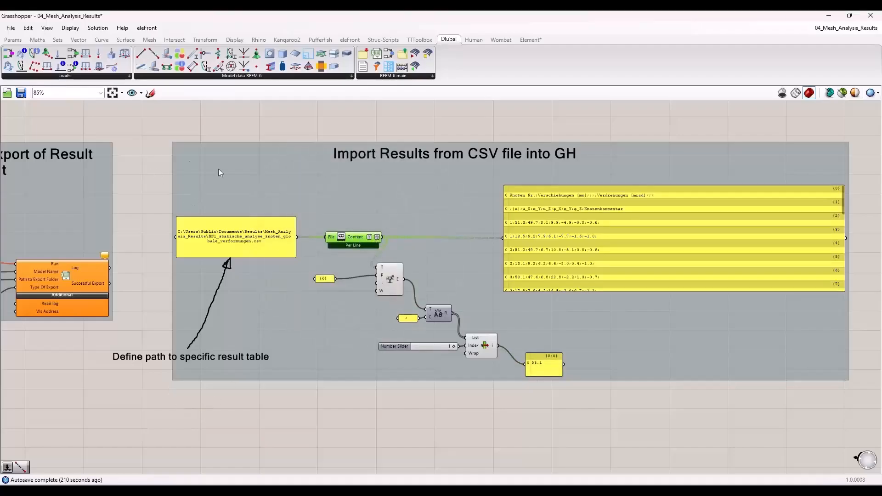
Step: Examine the import chain for errors, comparing the CSV path panel with the Read File component and its downstream components
{"action": "scroll", "coordinate": [239, 238], "scroll_direction": "up", "scroll_amount": 4}
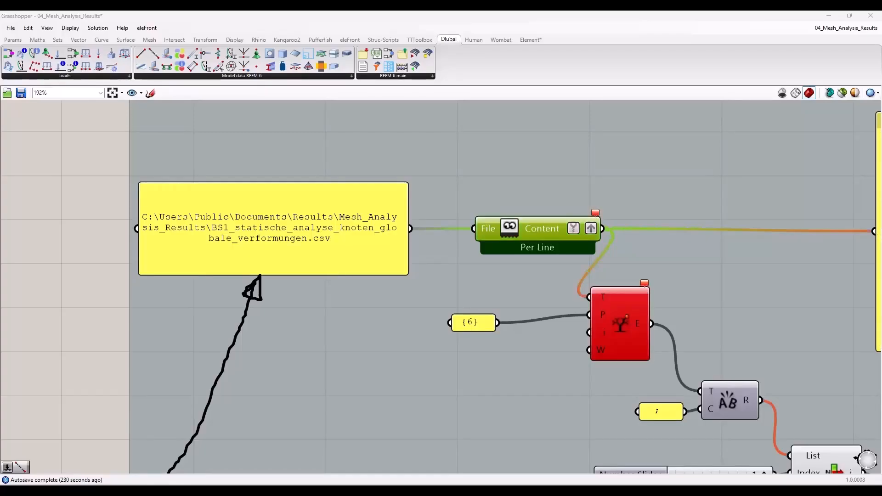
{"action": "scroll", "coordinate": [339, 226], "scroll_direction": "down", "scroll_amount": 5}
{"action": "scroll", "coordinate": [282, 253], "scroll_direction": "up", "scroll_amount": 5}
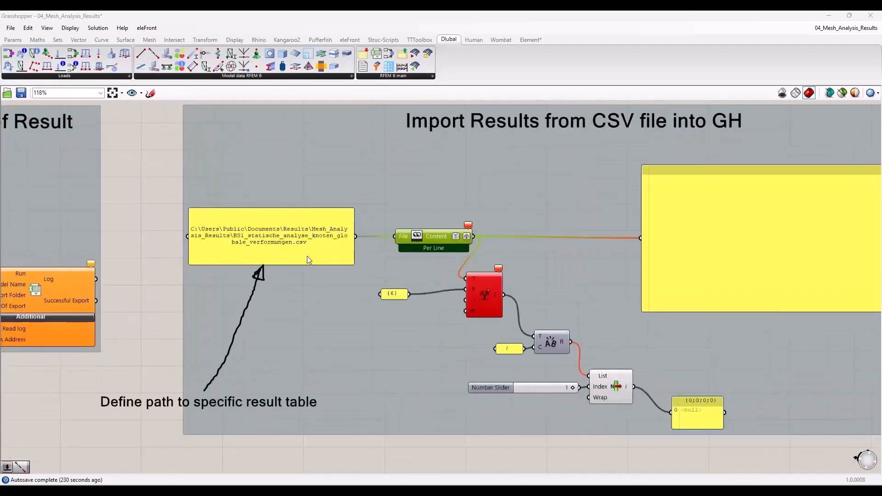
{"action": "scroll", "coordinate": [279, 250], "scroll_direction": "down", "scroll_amount": 4}
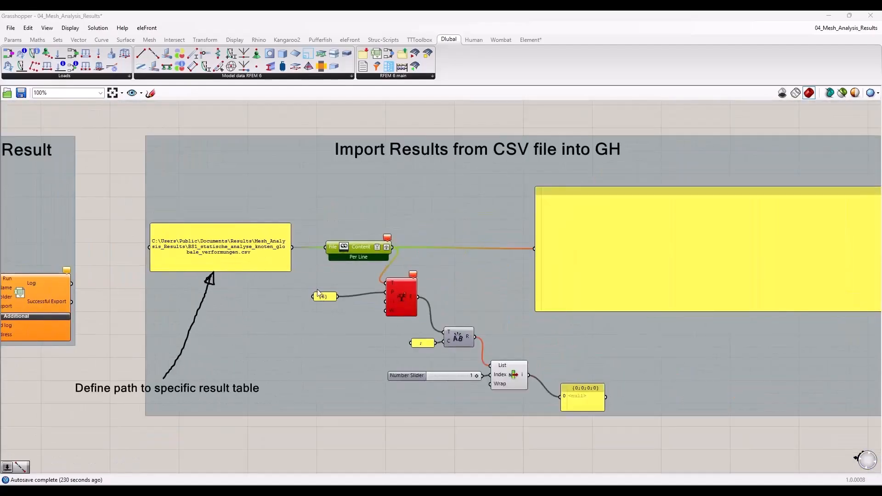
{"action": "scroll", "coordinate": [256, 253], "scroll_direction": "up", "scroll_amount": 2}
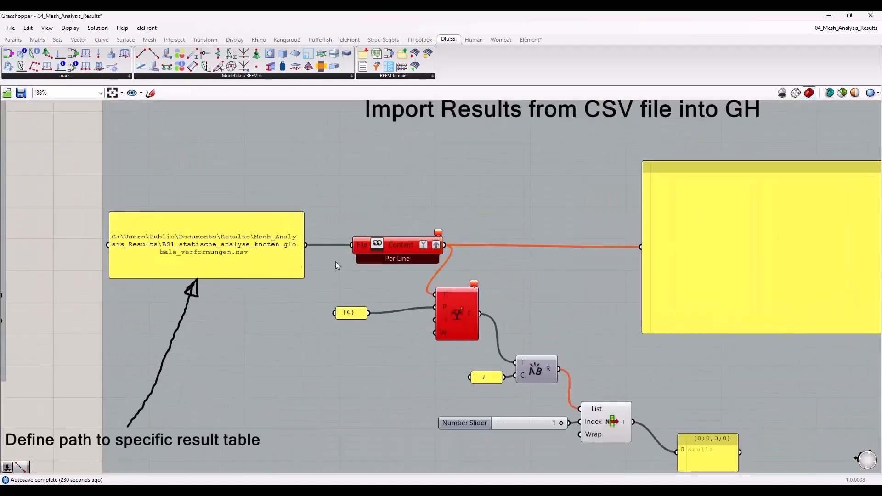
{"action": "scroll", "coordinate": [336, 265], "scroll_direction": "down", "scroll_amount": 2}
{"action": "scroll", "coordinate": [320, 252], "scroll_direction": "up", "scroll_amount": 2}
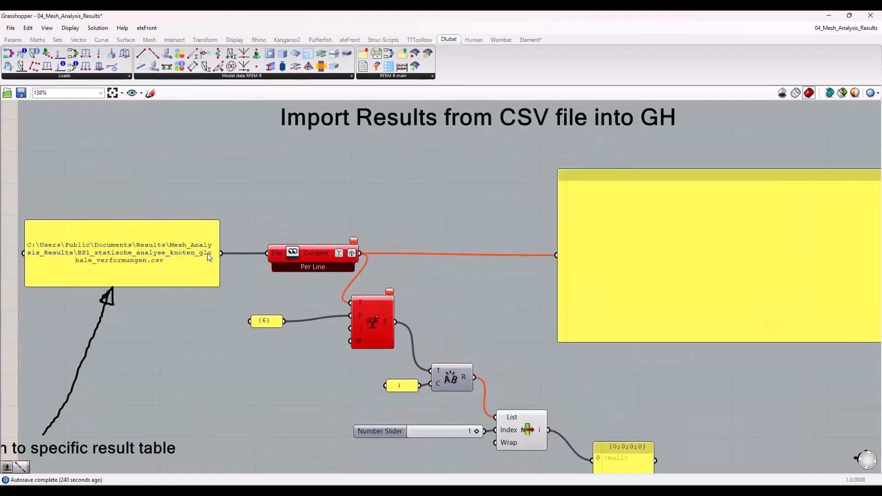
{"action": "scroll", "coordinate": [505, 257], "scroll_direction": "down", "scroll_amount": 5}
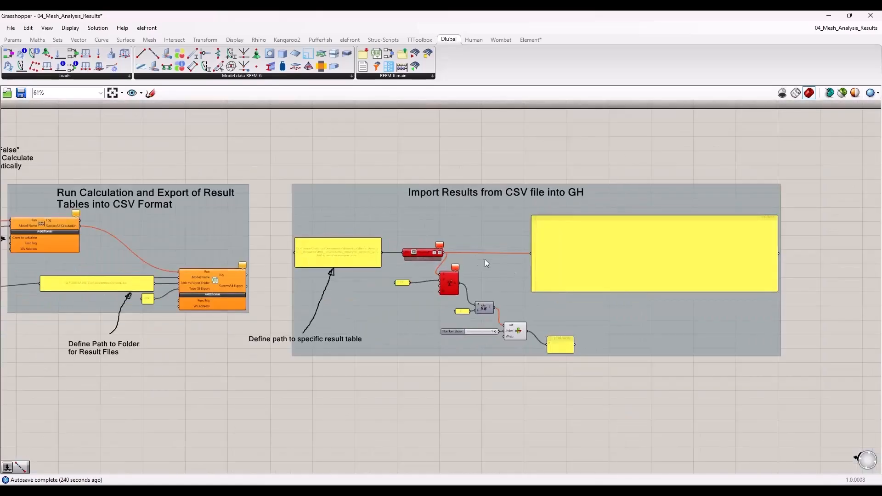
Step: Place Grasshopper side by side with RFEM and run the Mesh_Analysis_Results export with its Run toggle set to True
{"action": "left_click_drag", "start_coordinate": [253, 24], "coordinate": [0, 158]}
{"action": "scroll", "coordinate": [343, 219], "scroll_direction": "down", "scroll_amount": 3}
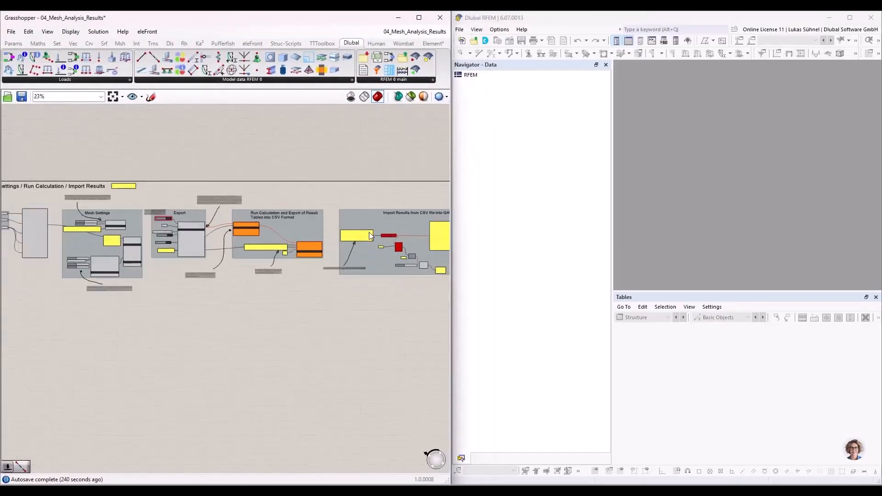
{"action": "scroll", "coordinate": [153, 230], "scroll_direction": "up", "scroll_amount": 2}
{"action": "scroll", "coordinate": [170, 218], "scroll_direction": "up", "scroll_amount": 4}
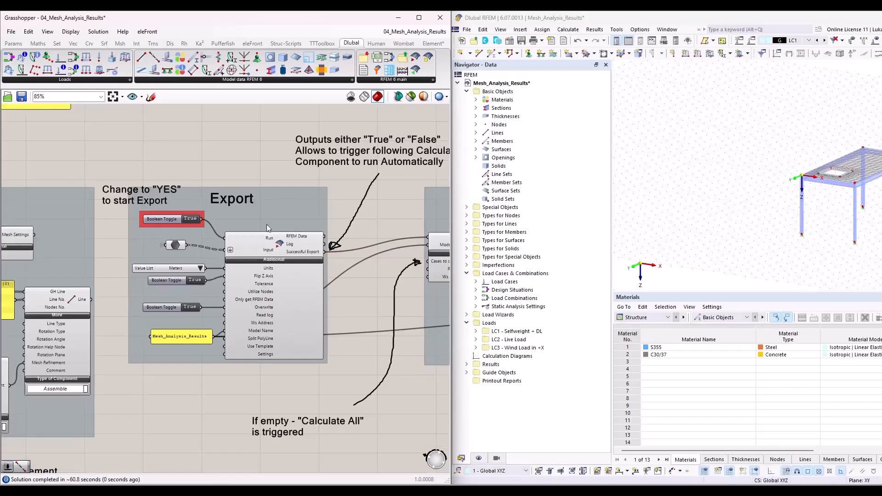
Step: Set the Boolean toggle feeding the export component's Run input back to False
{"action": "scroll", "coordinate": [191, 224], "scroll_direction": "up", "scroll_amount": 3}
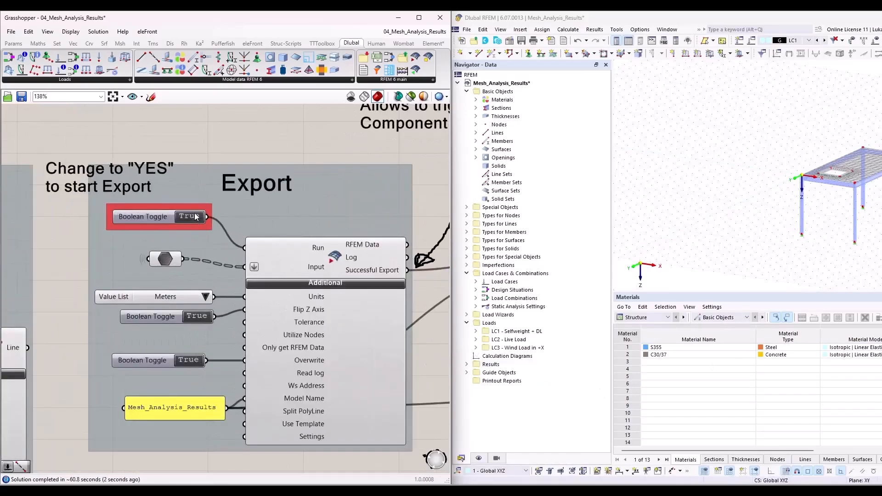
{"action": "left_click", "coordinate": [191, 216]}
{"action": "scroll", "coordinate": [70, 231], "scroll_direction": "down", "scroll_amount": 10}
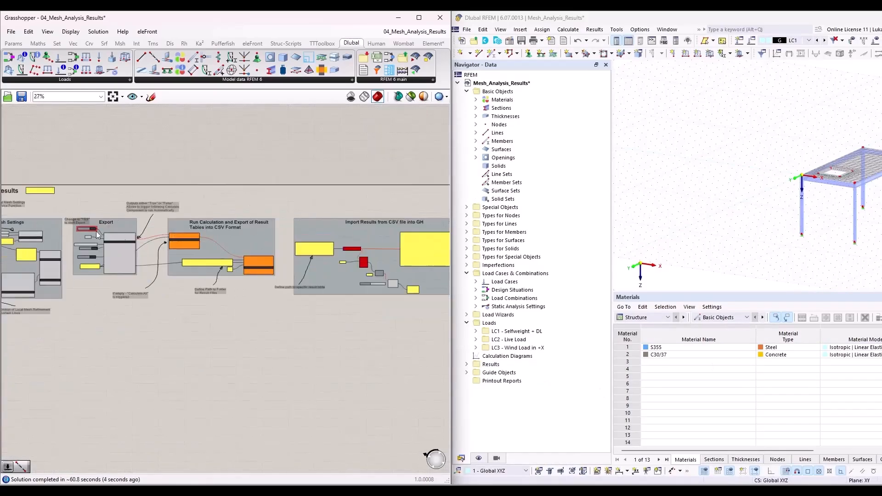
Step: Switch to File Explorer and copy the file name DS1_static_analysis_nodes_global_deformations.csv from the Mesh_Analysis_Results folder
{"action": "scroll", "coordinate": [286, 251], "scroll_direction": "up", "scroll_amount": 3}
{"action": "scroll", "coordinate": [372, 263], "scroll_direction": "up", "scroll_amount": 4}
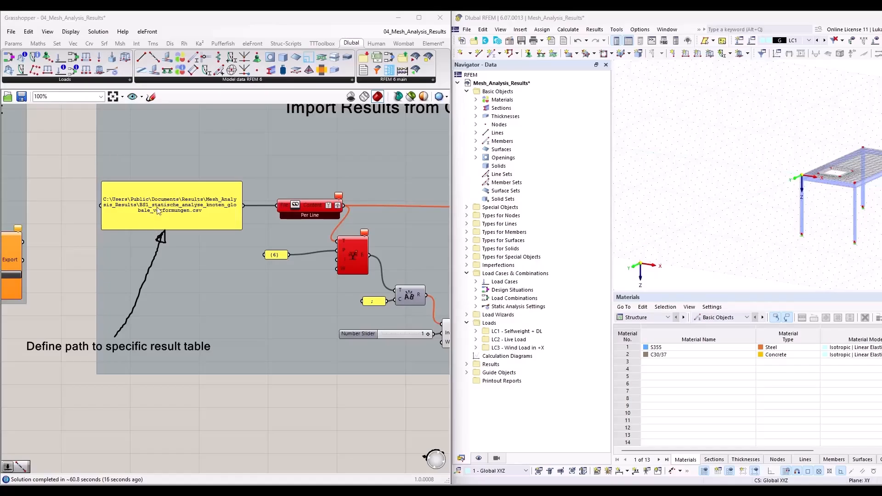
{"action": "scroll", "coordinate": [152, 207], "scroll_direction": "up", "scroll_amount": 4}
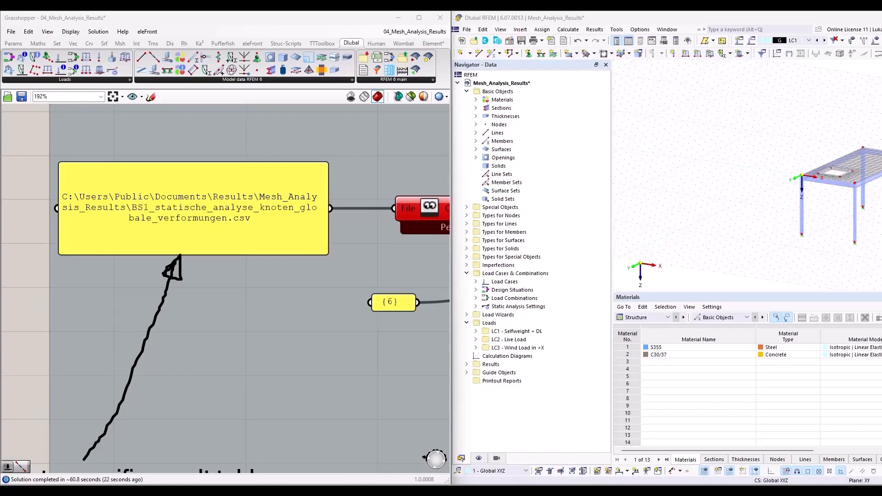
{"action": "left_click_drag", "start_coordinate": [1, 257], "coordinate": [338, 12]}
{"action": "scroll", "coordinate": [323, 264], "scroll_direction": "up", "scroll_amount": 12}
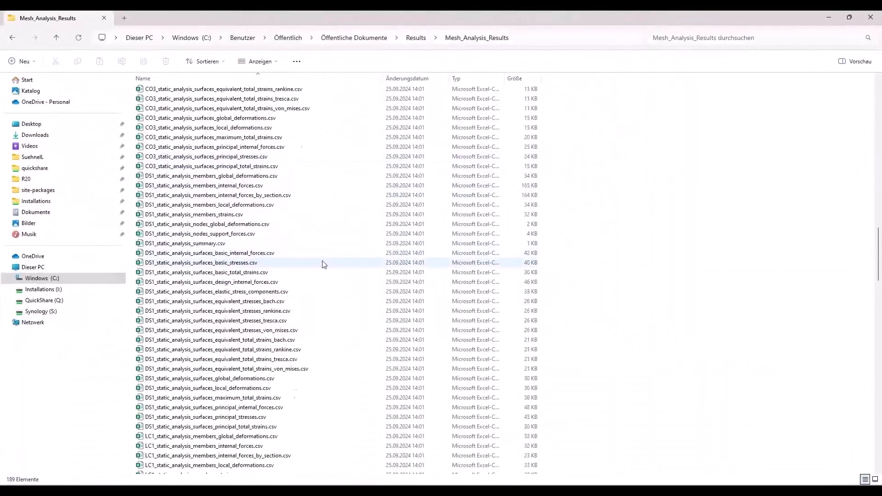
{"action": "scroll", "coordinate": [340, 244], "scroll_direction": "down", "scroll_amount": 11}
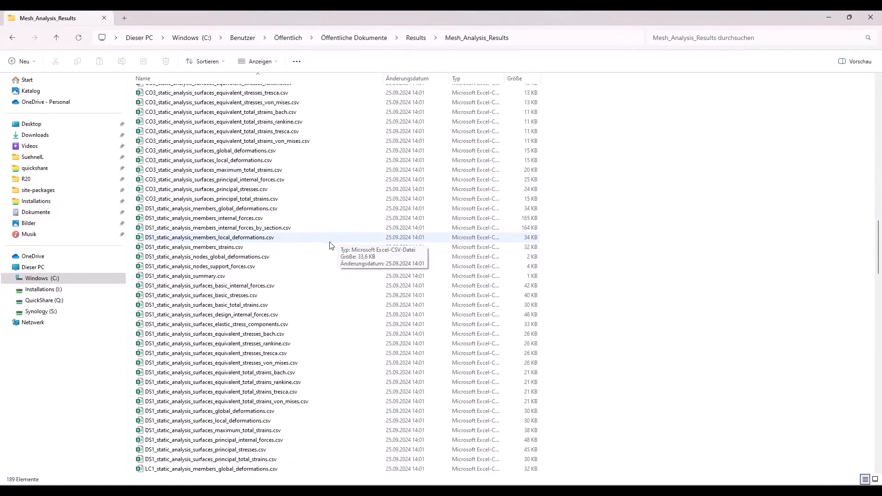
{"action": "left_click", "coordinate": [225, 259]}
{"action": "left_click", "coordinate": [257, 257]}
{"action": "left_click_drag", "start_coordinate": [270, 257], "coordinate": [145, 257]}
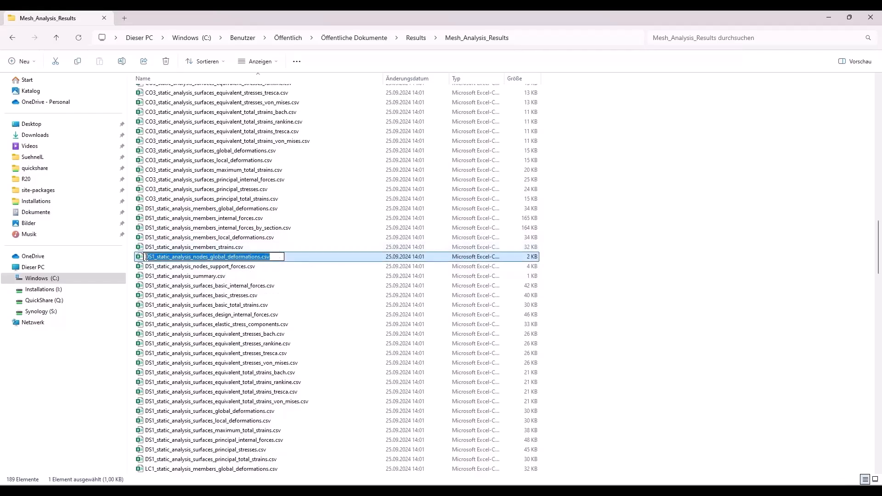
{"action": "key", "text": "ctrl+v"}
{"action": "key", "text": "ctrl+z"}
Step: Back in Grasshopper, replace the file name in the import path panel with DS1_static_analysis_nodes_global_deformations.csv, keeping the folder path
{"action": "left_click_drag", "start_coordinate": [291, 20], "coordinate": [0, 276]}
{"action": "double_click", "coordinate": [262, 226]}
{"action": "left_click_drag", "start_coordinate": [210, 200], "coordinate": [66, 188]}
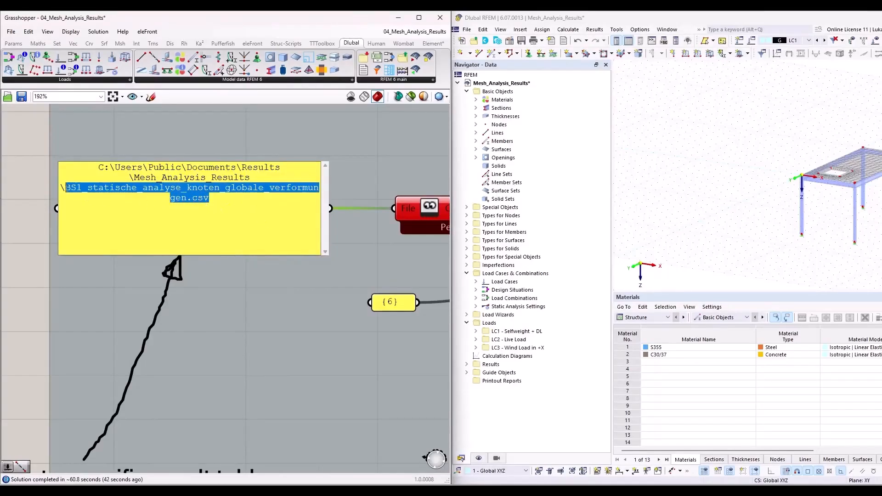
{"action": "type", "text": "DS1_static_analysis_nodes_global_deformations.csv"}
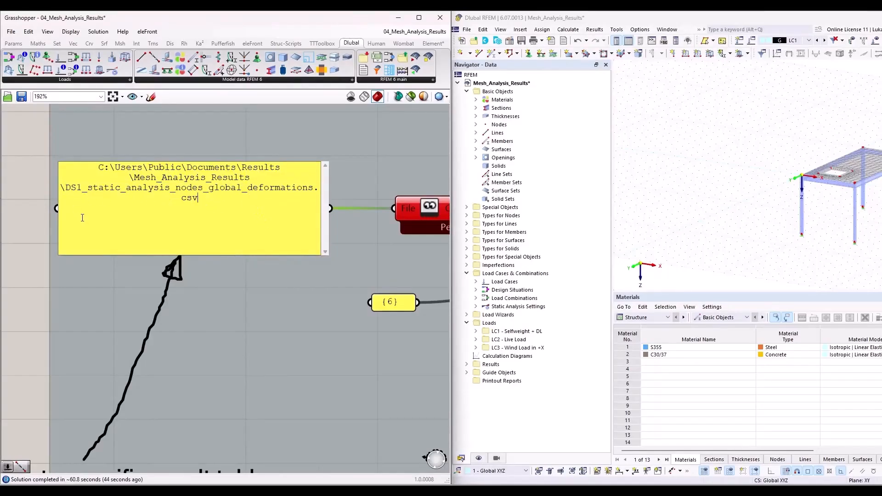
{"action": "left_click", "coordinate": [255, 315]}
{"action": "scroll", "coordinate": [250, 308], "scroll_direction": "down", "scroll_amount": 5}
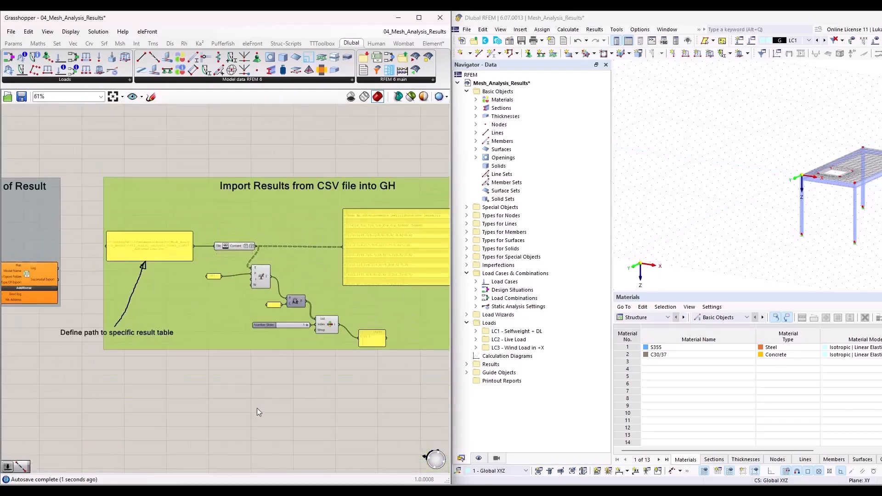
{"action": "left_click", "coordinate": [258, 411]}
Step: Maximize the Grasshopper window and examine the imported node deformation table and the panel with the extracted value
{"action": "double_click", "coordinate": [360, 19]}
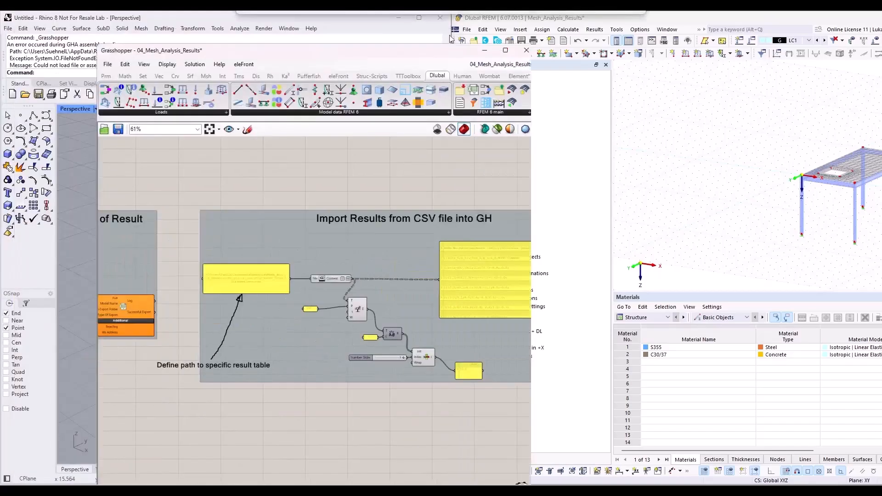
{"action": "scroll", "coordinate": [350, 202], "scroll_direction": "up", "scroll_amount": 4}
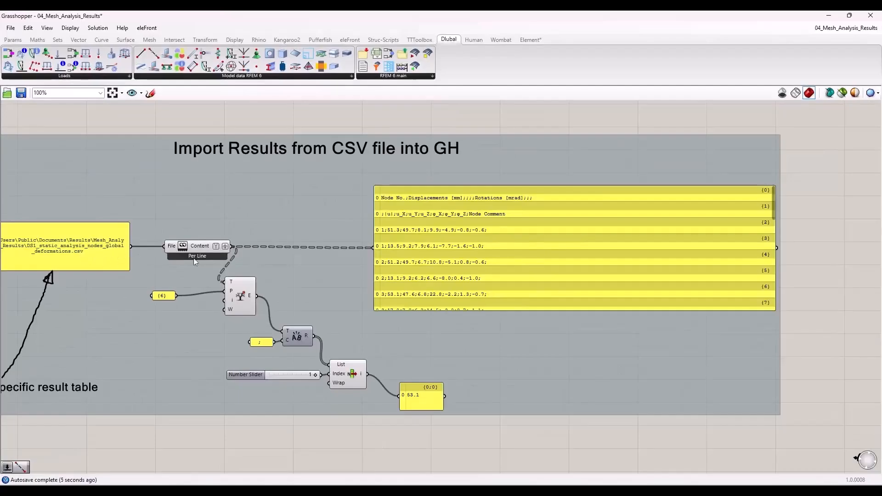
{"action": "right_click_drag", "start_coordinate": [214, 197], "coordinate": [261, 196]}
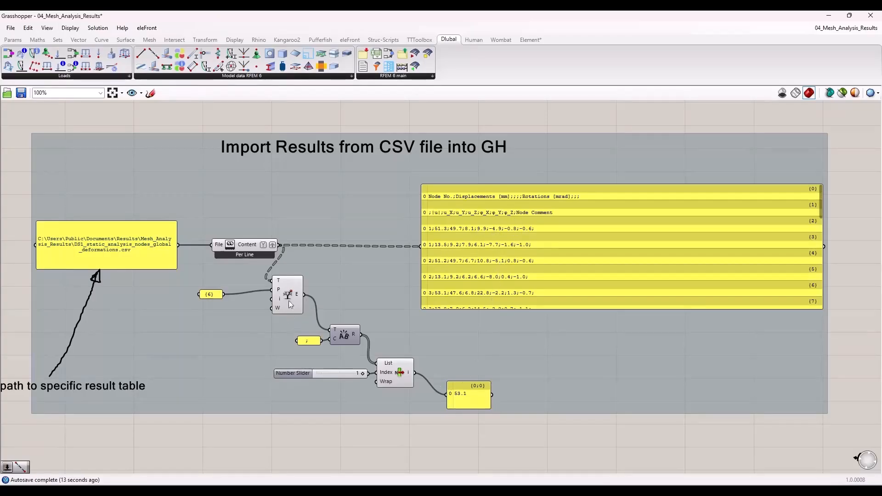
{"action": "left_click", "coordinate": [472, 403]}
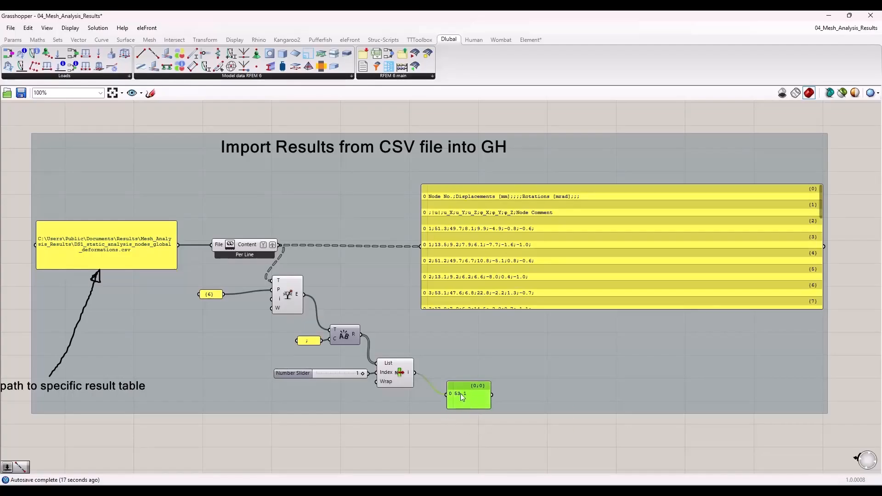
{"action": "left_click", "coordinate": [441, 432]}
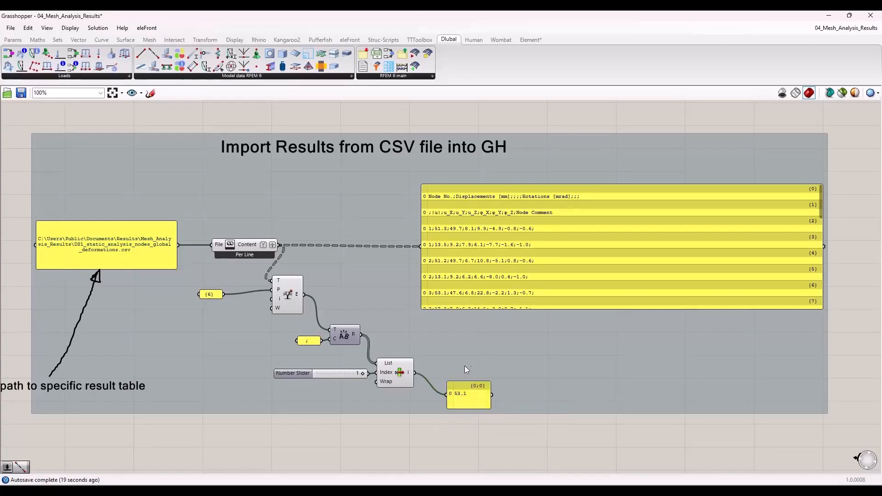
{"action": "scroll", "coordinate": [464, 366], "scroll_direction": "down", "scroll_amount": 3}
{"action": "right_click_drag", "start_coordinate": [305, 395], "coordinate": [332, 327]}
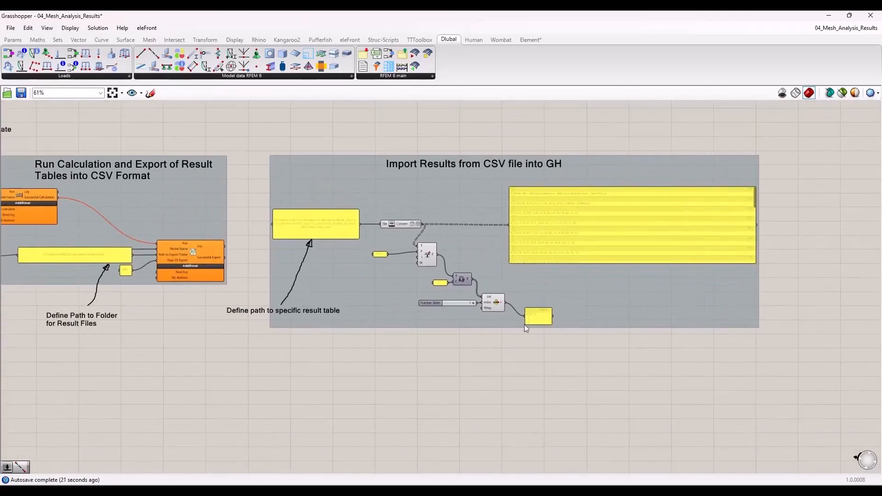
Step: Examine the CSV import section, following the nodal deformation data from the result file path to the panel with the extracted value
{"action": "right_click_drag", "start_coordinate": [207, 343], "coordinate": [412, 335]}
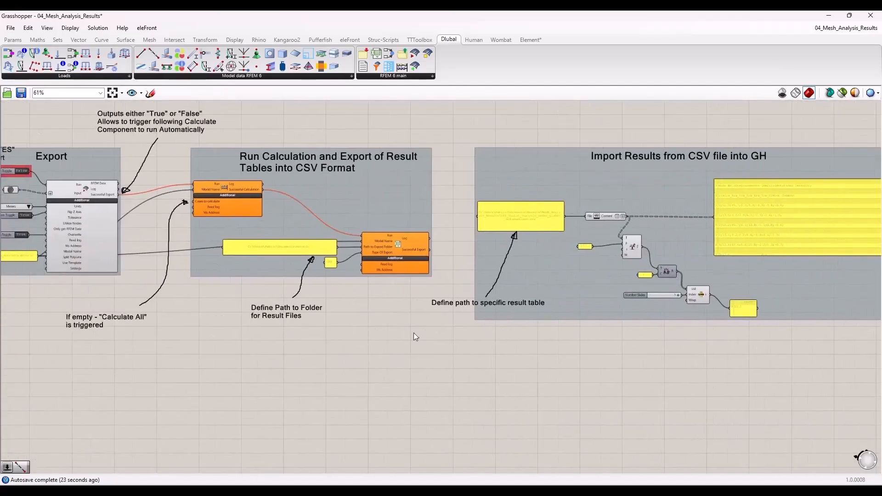
{"action": "scroll", "coordinate": [698, 333], "scroll_direction": "up", "scroll_amount": 2}
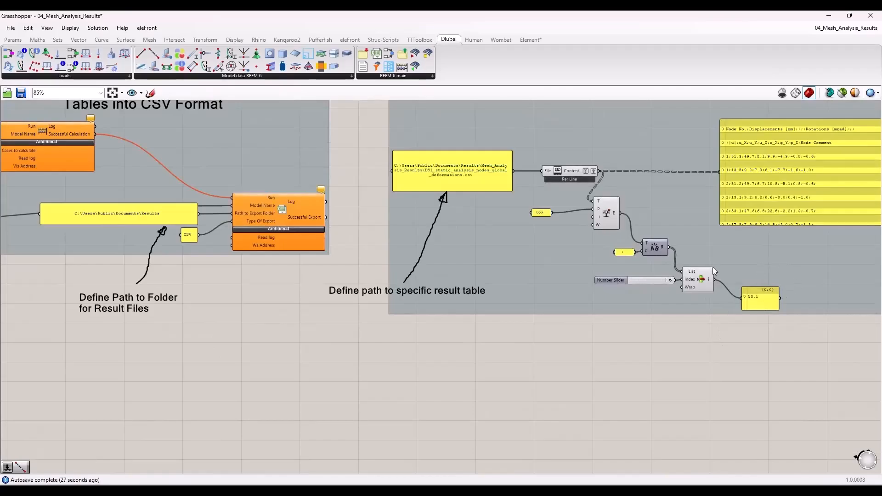
{"action": "scroll", "coordinate": [788, 322], "scroll_direction": "down", "scroll_amount": 2}
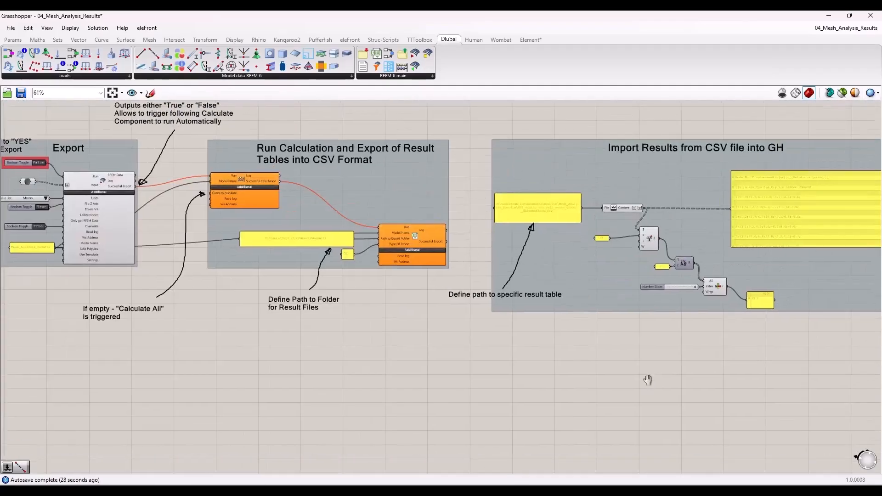
{"action": "scroll", "coordinate": [767, 292], "scroll_direction": "up", "scroll_amount": 3}
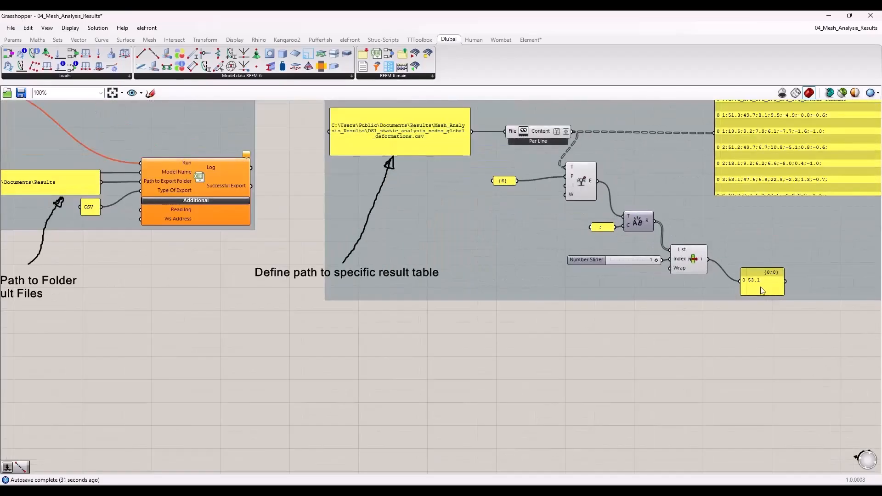
{"action": "left_click", "coordinate": [759, 282]}
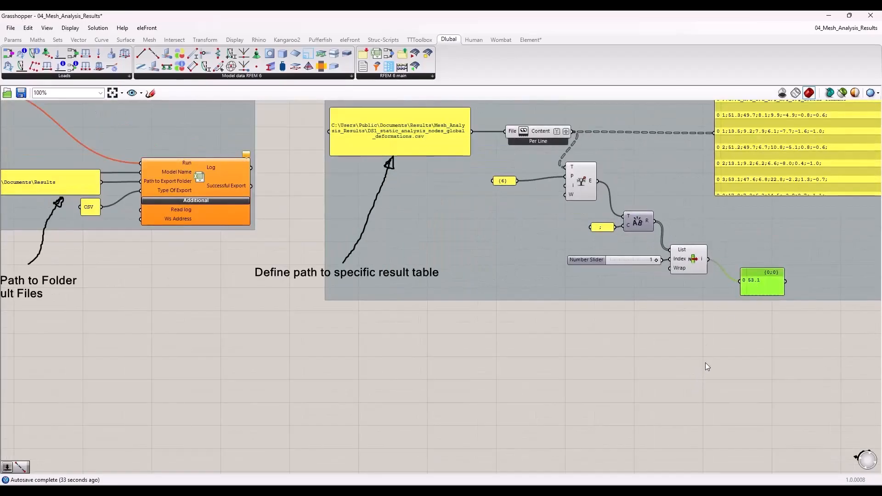
{"action": "scroll", "coordinate": [733, 321], "scroll_direction": "down", "scroll_amount": 3}
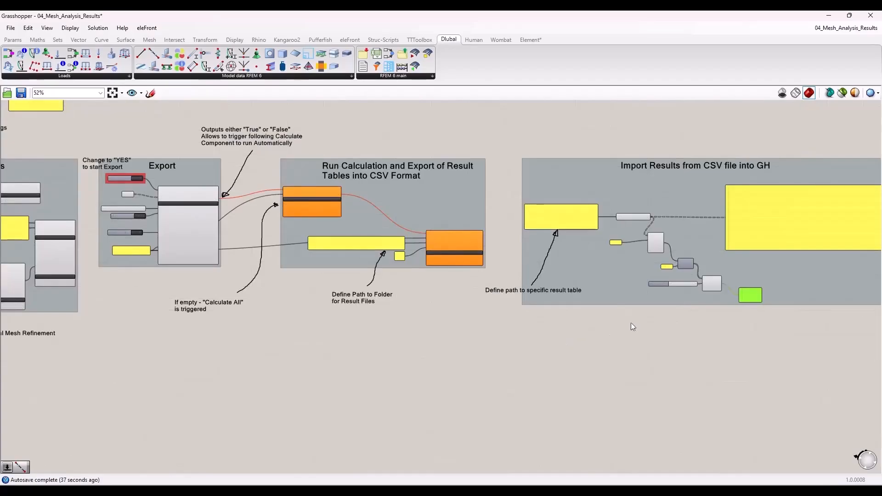
{"action": "scroll", "coordinate": [734, 302], "scroll_direction": "up", "scroll_amount": 2}
{"action": "scroll", "coordinate": [734, 302], "scroll_direction": "up", "scroll_amount": 2}
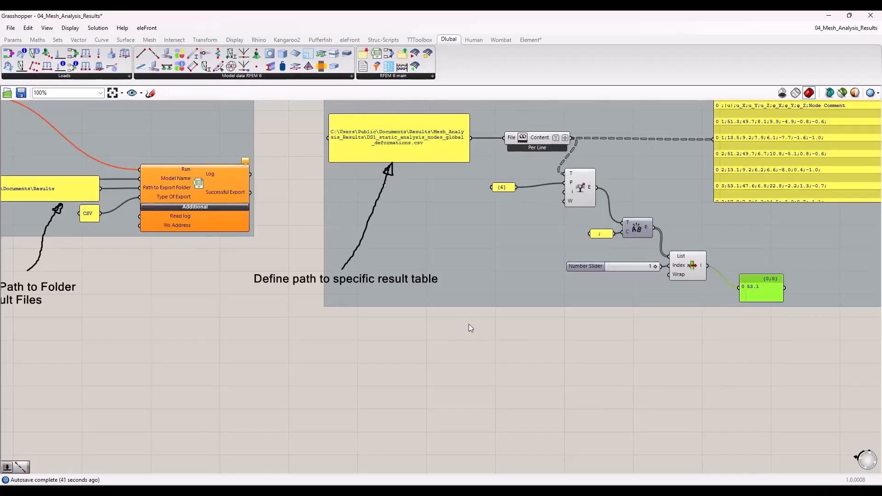
{"action": "left_click", "coordinate": [469, 337]}
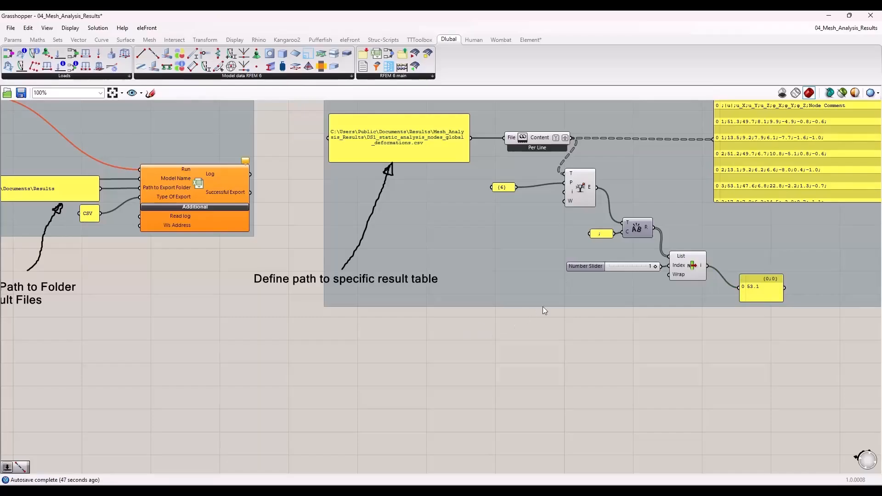
{"action": "scroll", "coordinate": [542, 307], "scroll_direction": "down", "scroll_amount": 2}
{"action": "scroll", "coordinate": [650, 300], "scroll_direction": "up", "scroll_amount": 2}
{"action": "left_click_drag", "start_coordinate": [717, 295], "coordinate": [714, 295]}
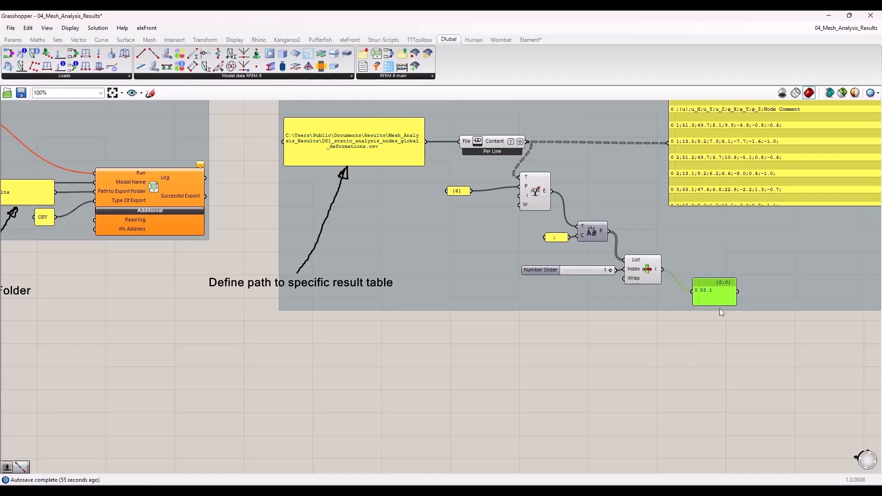
Step: Review the surface and column dimension sliders and the overall script layout from mesh settings to result import
{"action": "scroll", "coordinate": [718, 304], "scroll_direction": "down", "scroll_amount": 5}
{"action": "scroll", "coordinate": [208, 237], "scroll_direction": "up", "scroll_amount": 7}
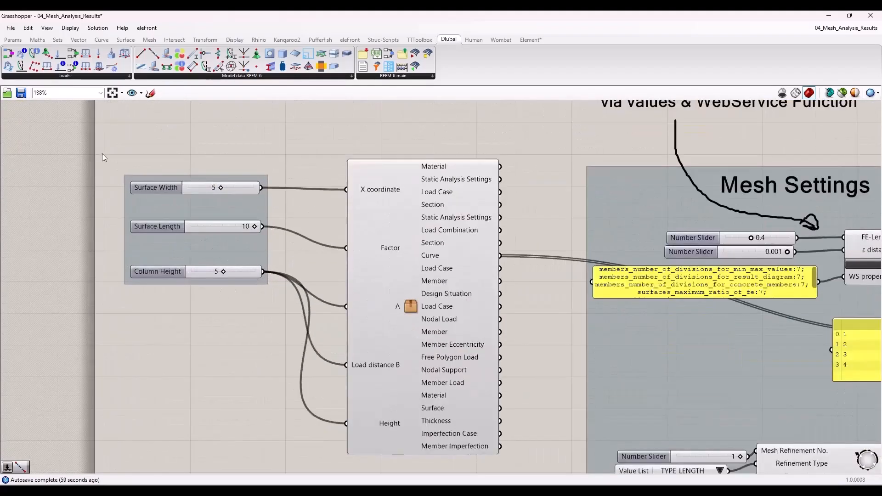
{"action": "left_click_drag", "start_coordinate": [102, 154], "coordinate": [265, 164]}
{"action": "scroll", "coordinate": [248, 209], "scroll_direction": "down", "scroll_amount": 6}
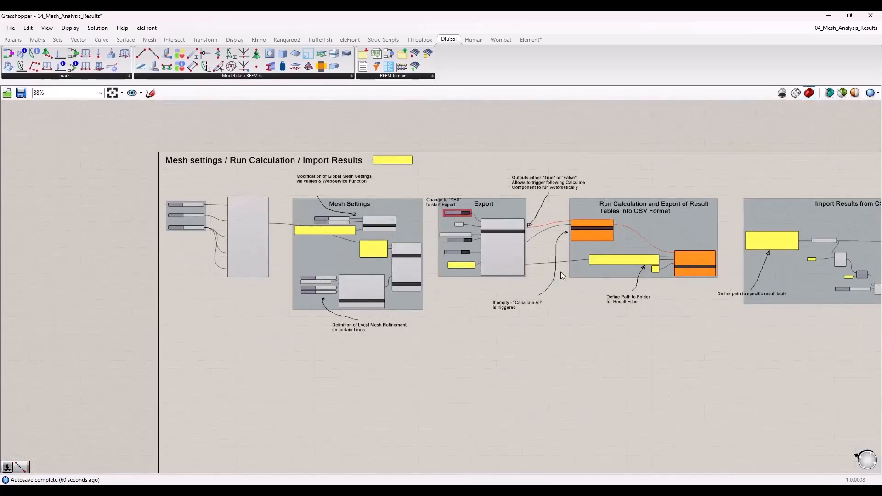
{"action": "right_click_drag", "start_coordinate": [467, 148], "coordinate": [388, 150]}
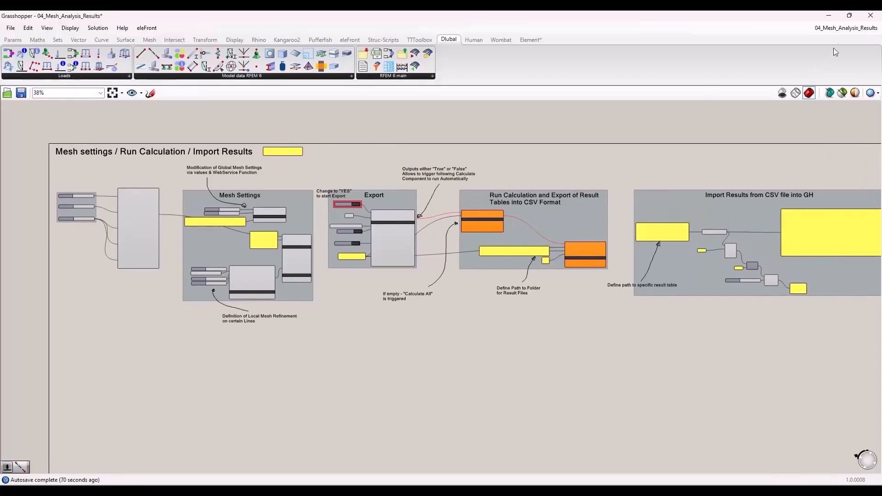
Step: Close the Grasshopper script 04_Mesh_Analysis_Results
{"action": "left_click", "coordinate": [843, 28]}
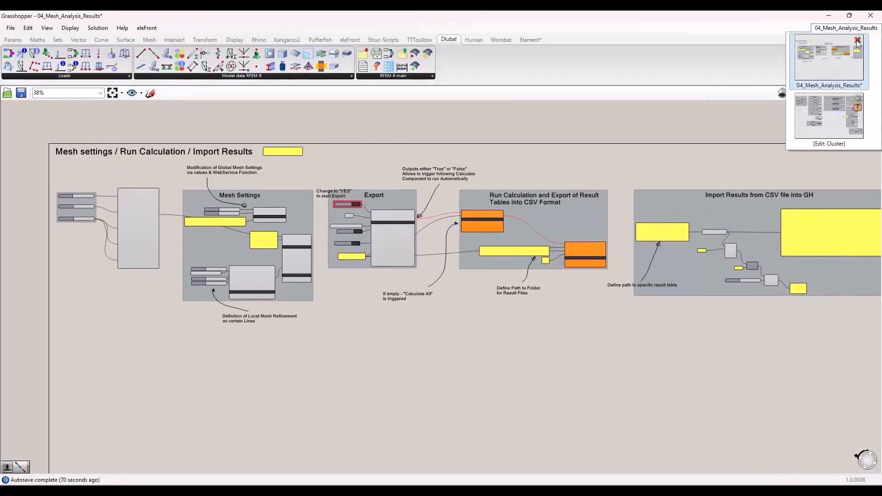
{"action": "left_click", "coordinate": [857, 40]}
{"action": "left_click", "coordinate": [811, 119]}
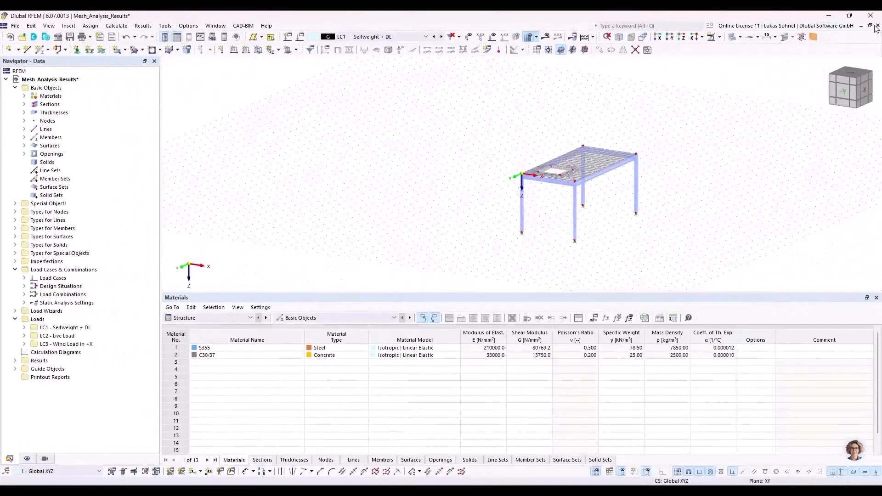
Step: In RFEM, close the Mesh_Analysis_Results model and open the recent model 05_Import.rf6
{"action": "left_click", "coordinate": [877, 25]}
{"action": "left_click", "coordinate": [474, 290]}
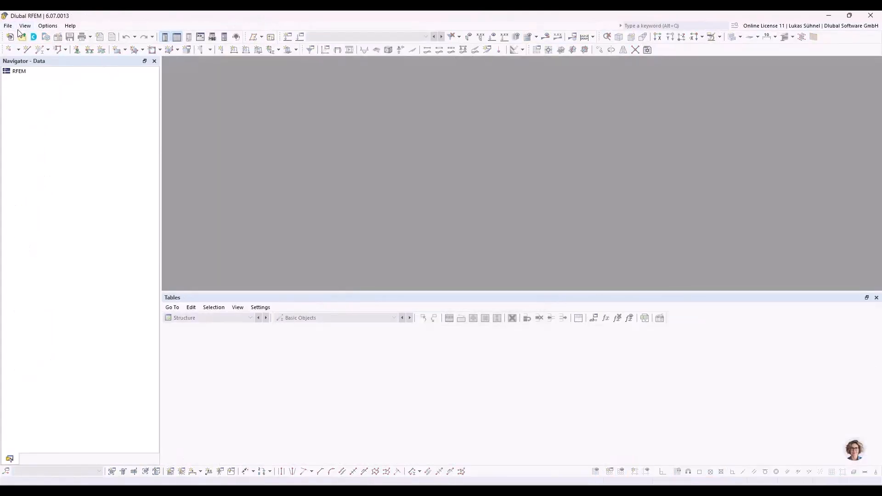
{"action": "left_click", "coordinate": [8, 26]}
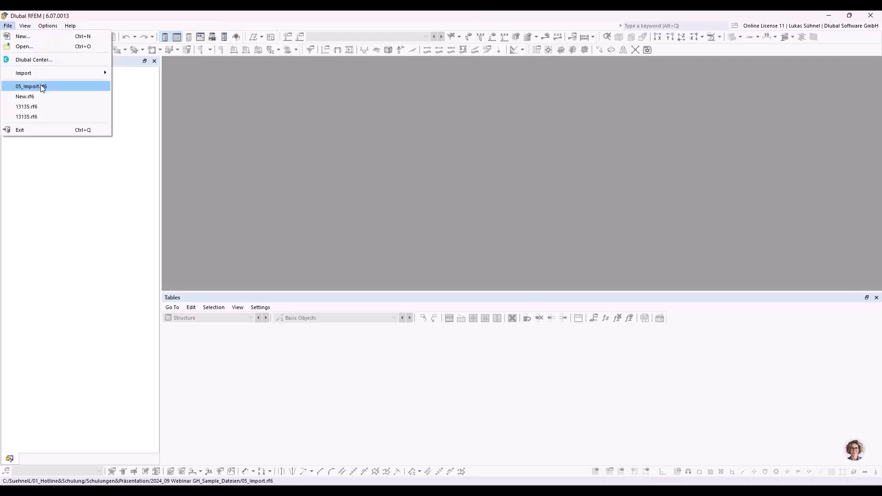
{"action": "left_click", "coordinate": [42, 87]}
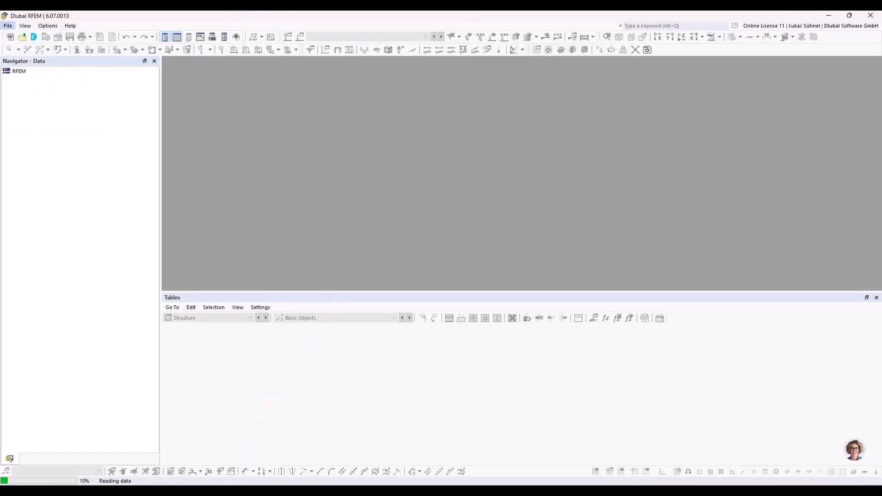
Step: Switch to Grasshopper, open the recent script 05_Import_into_GH and examine its general notes and "Import complete structure" section
{"action": "left_click", "coordinate": [240, 490]}
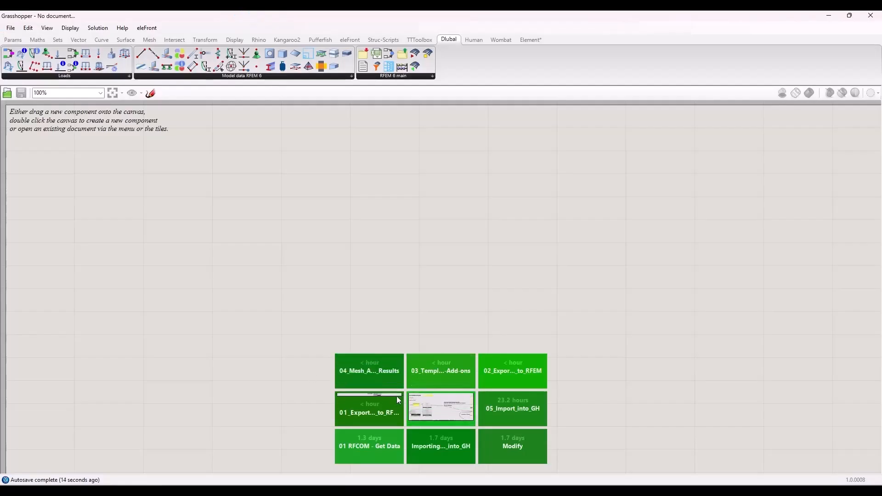
{"action": "left_click", "coordinate": [512, 417]}
{"action": "scroll", "coordinate": [437, 182], "scroll_direction": "up", "scroll_amount": 3}
{"action": "right_click_drag", "start_coordinate": [487, 221], "coordinate": [450, 202]}
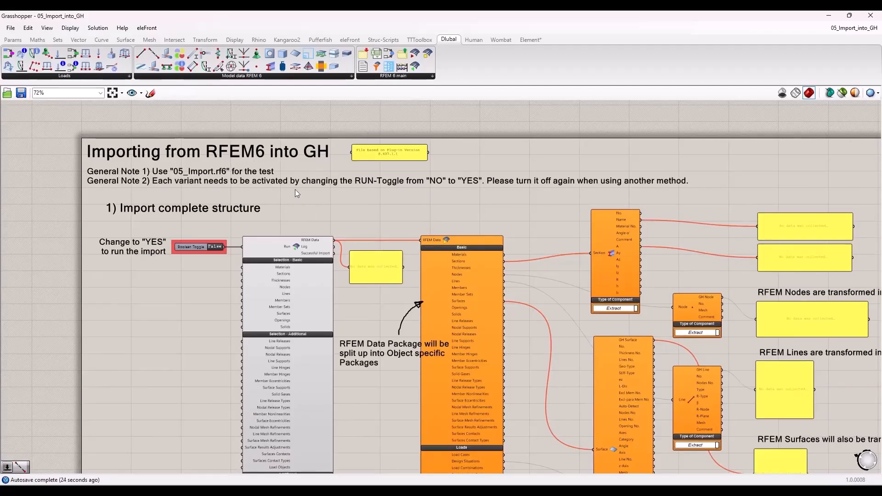
{"action": "right_click_drag", "start_coordinate": [333, 187], "coordinate": [335, 129]}
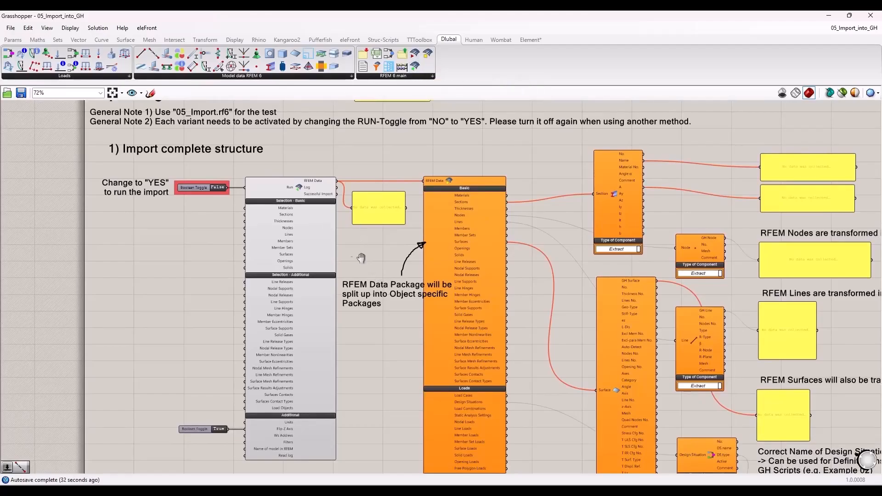
{"action": "right_click_drag", "start_coordinate": [363, 260], "coordinate": [323, 237]}
{"action": "scroll", "coordinate": [186, 235], "scroll_direction": "up", "scroll_amount": 1}
{"action": "scroll", "coordinate": [189, 219], "scroll_direction": "down", "scroll_amount": 1}
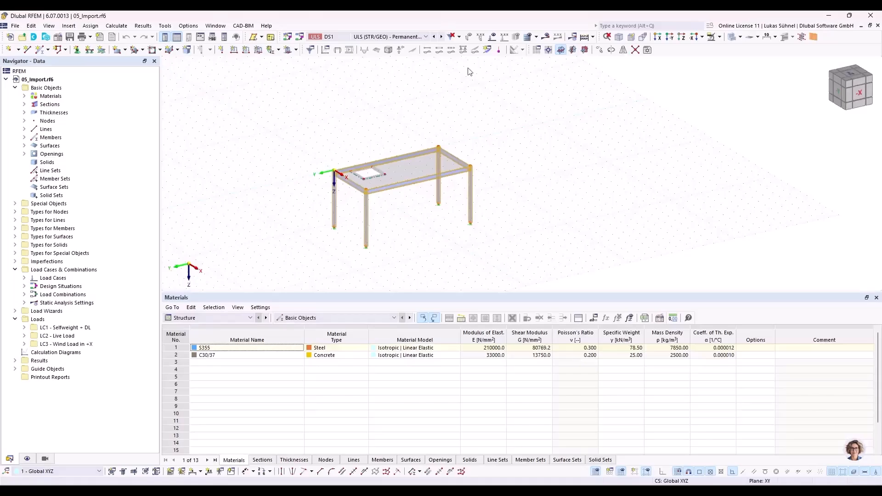
Step: Arrange the Grasshopper and RFEM windows side by side, with Grasshopper in the left half and RFEM in the right half
{"action": "left_click_drag", "start_coordinate": [436, 19], "coordinate": [878, 146]}
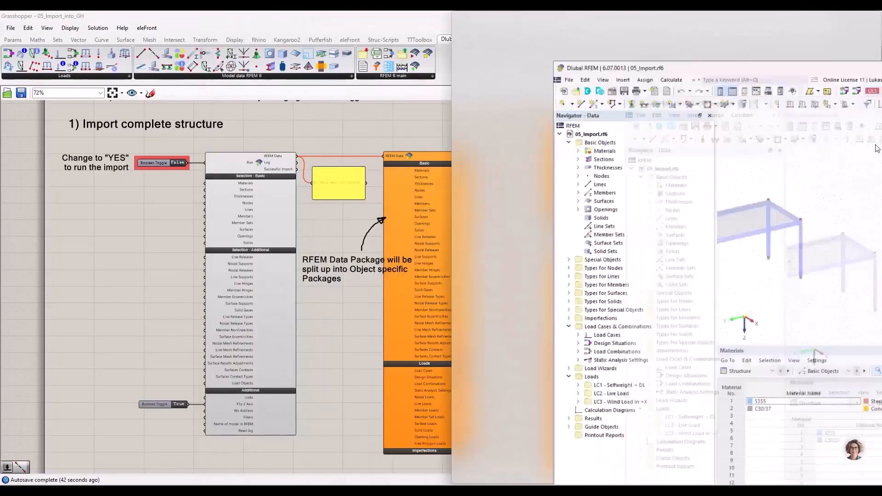
{"action": "middle_click_drag", "start_coordinate": [777, 141], "coordinate": [784, 149]}
{"action": "middle_click_drag", "start_coordinate": [653, 156], "coordinate": [783, 160]}
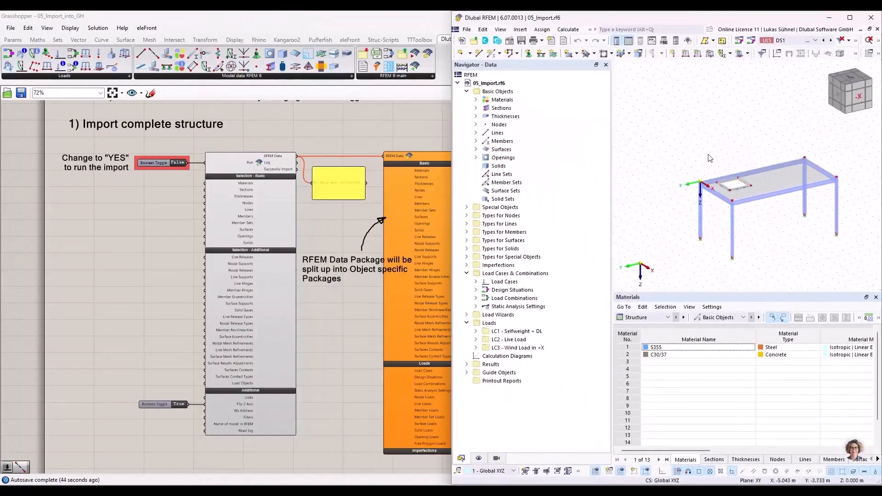
{"action": "scroll", "coordinate": [761, 231], "scroll_direction": "up", "scroll_amount": 1}
{"action": "left_click_drag", "start_coordinate": [327, 15], "coordinate": [1, 129]}
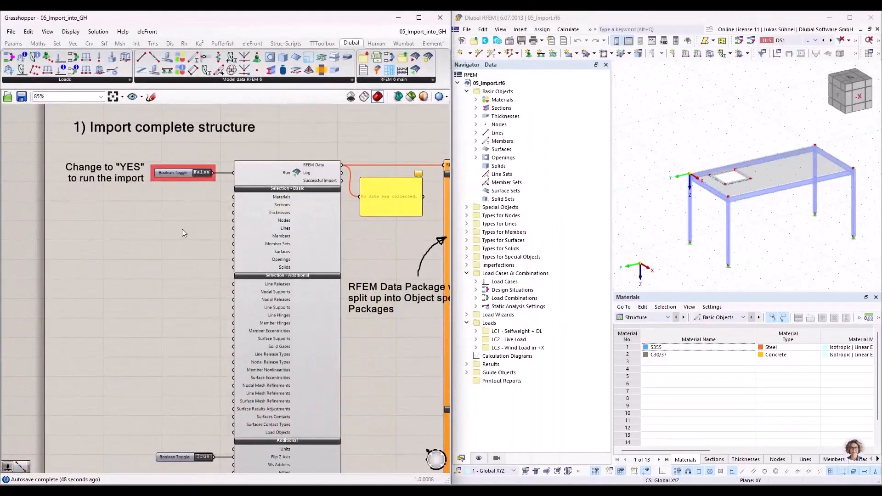
Step: Switch the Boolean toggle feeding Run in the "Import complete structure" section to True to start the import
{"action": "scroll", "coordinate": [182, 229], "scroll_direction": "down", "scroll_amount": 2}
{"action": "scroll", "coordinate": [216, 186], "scroll_direction": "up", "scroll_amount": 4}
{"action": "scroll", "coordinate": [180, 212], "scroll_direction": "down", "scroll_amount": 4}
{"action": "scroll", "coordinate": [174, 220], "scroll_direction": "up", "scroll_amount": 2}
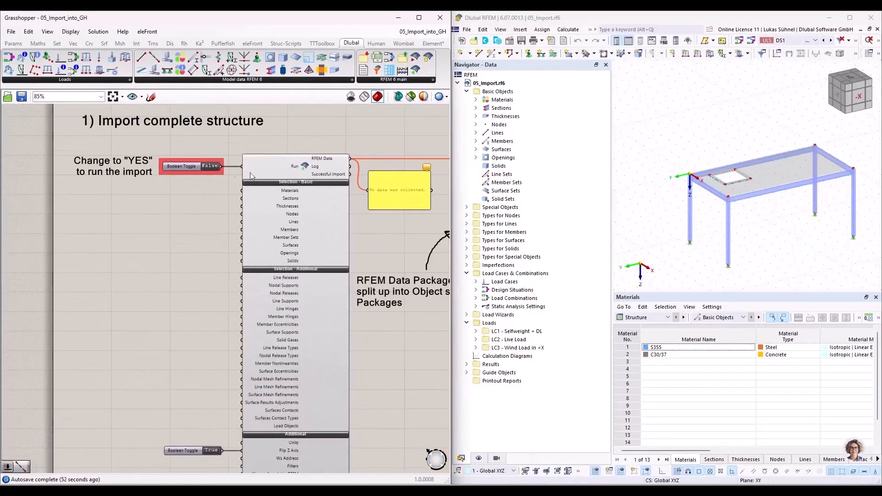
{"action": "left_click", "coordinate": [217, 169]}
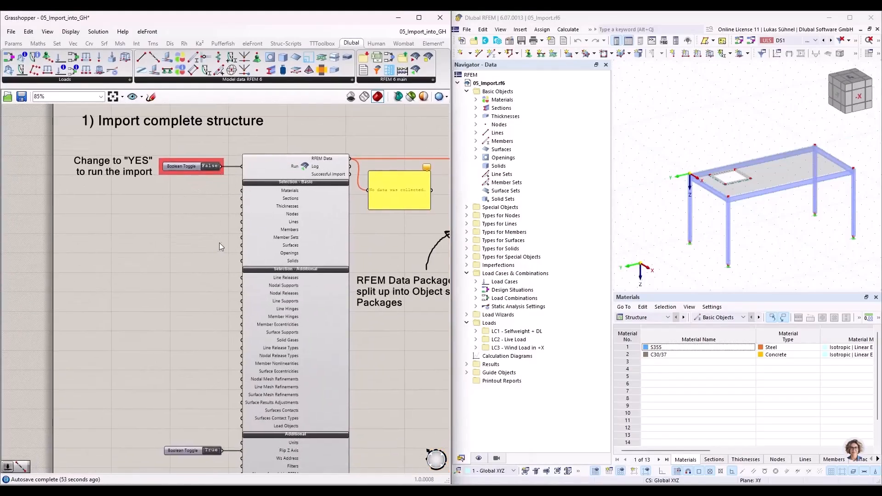
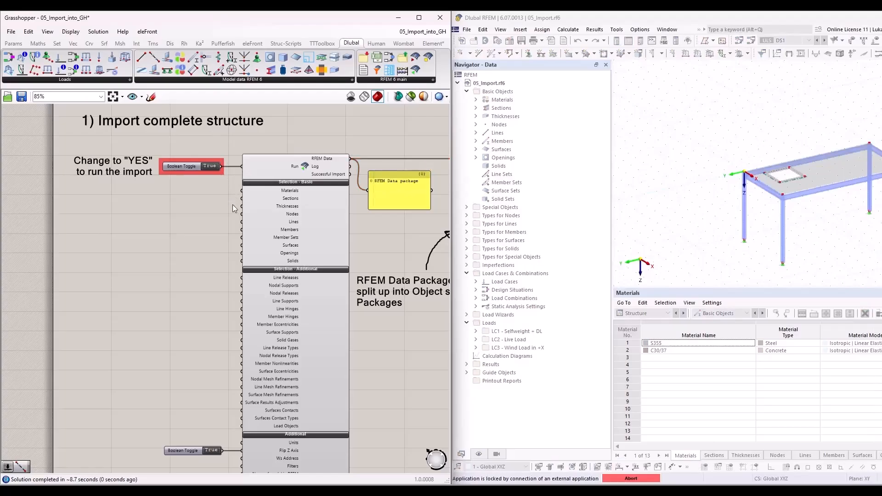
Step: Examine the RFEM Data package output and the component that splits it into object-specific packages
{"action": "right_click_drag", "start_coordinate": [389, 233], "coordinate": [319, 198]}
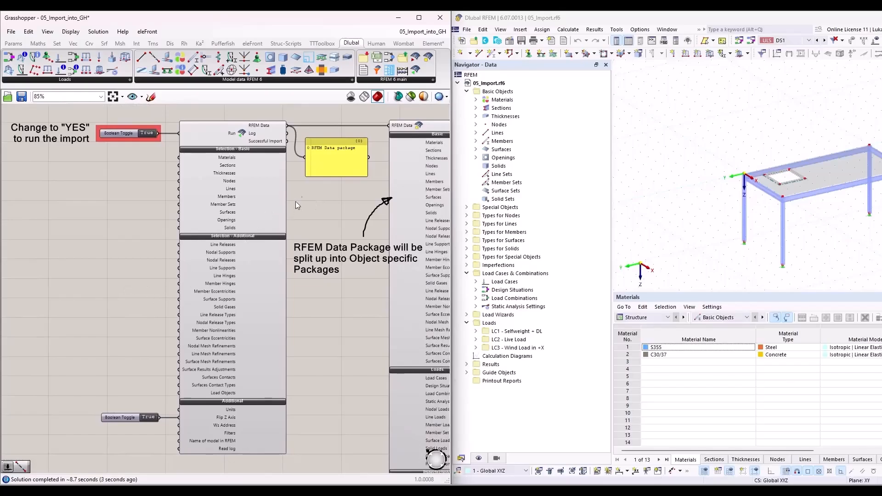
{"action": "right_click_drag", "start_coordinate": [324, 196], "coordinate": [188, 262]}
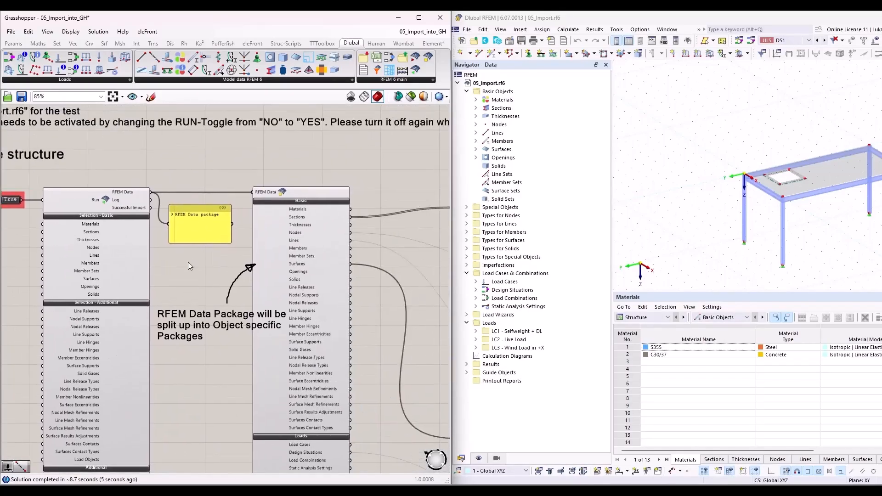
{"action": "scroll", "coordinate": [193, 209], "scroll_direction": "up", "scroll_amount": 5}
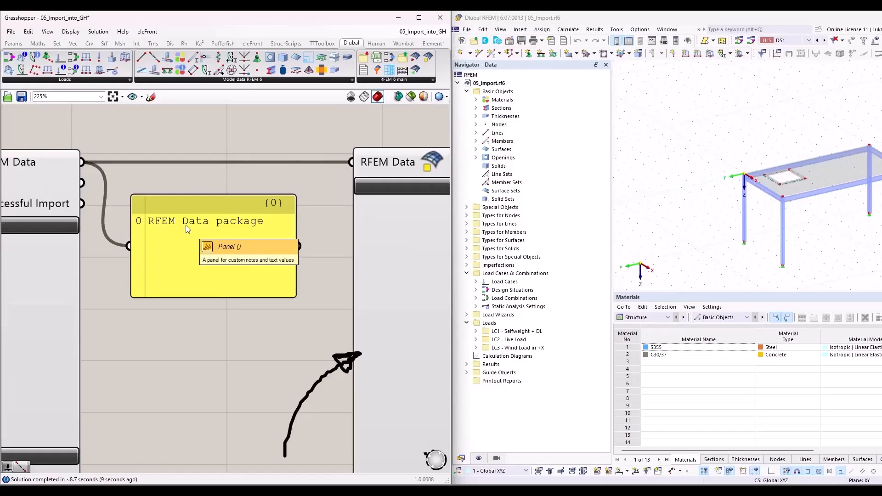
{"action": "scroll", "coordinate": [187, 228], "scroll_direction": "down", "scroll_amount": 5}
{"action": "scroll", "coordinate": [155, 214], "scroll_direction": "up", "scroll_amount": 5}
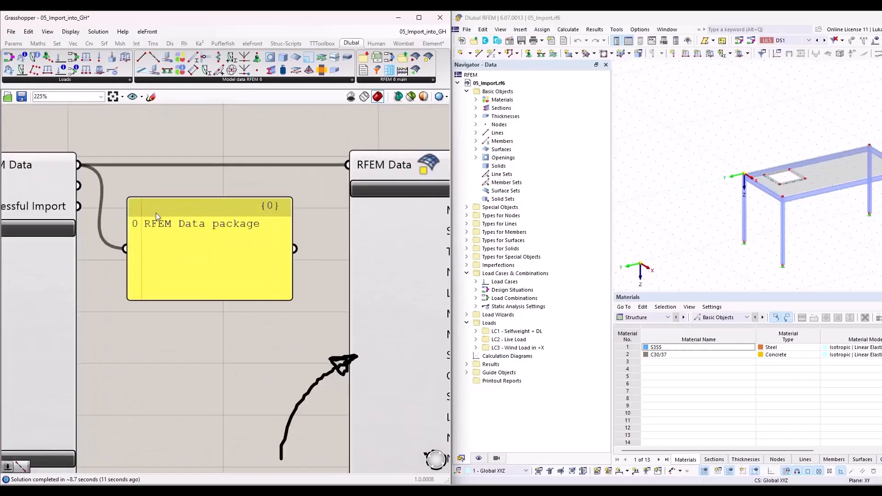
{"action": "scroll", "coordinate": [156, 213], "scroll_direction": "down", "scroll_amount": 2}
{"action": "scroll", "coordinate": [192, 300], "scroll_direction": "down", "scroll_amount": 2}
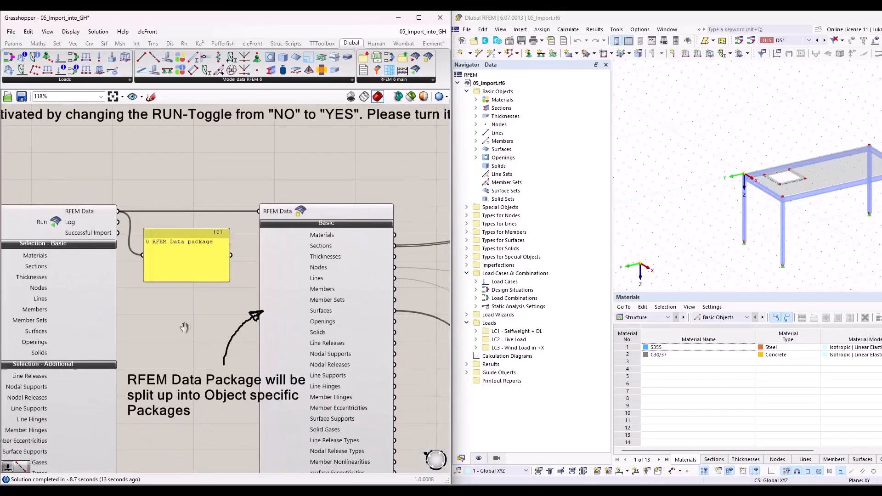
{"action": "right_click_drag", "start_coordinate": [184, 327], "coordinate": [82, 215]}
{"action": "scroll", "coordinate": [130, 242], "scroll_direction": "down", "scroll_amount": 1}
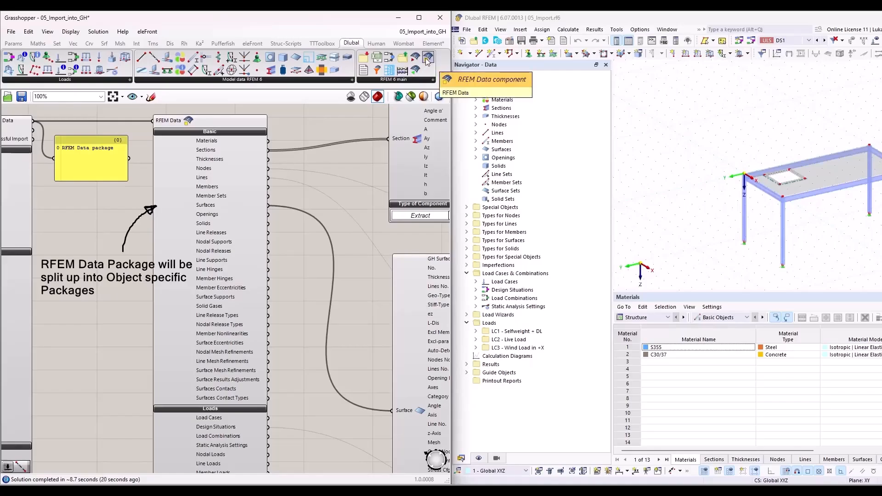
Step: Examine the Sections output of the RFEM Data component and its connection to the Section component
{"action": "scroll", "coordinate": [230, 141], "scroll_direction": "up", "scroll_amount": 2}
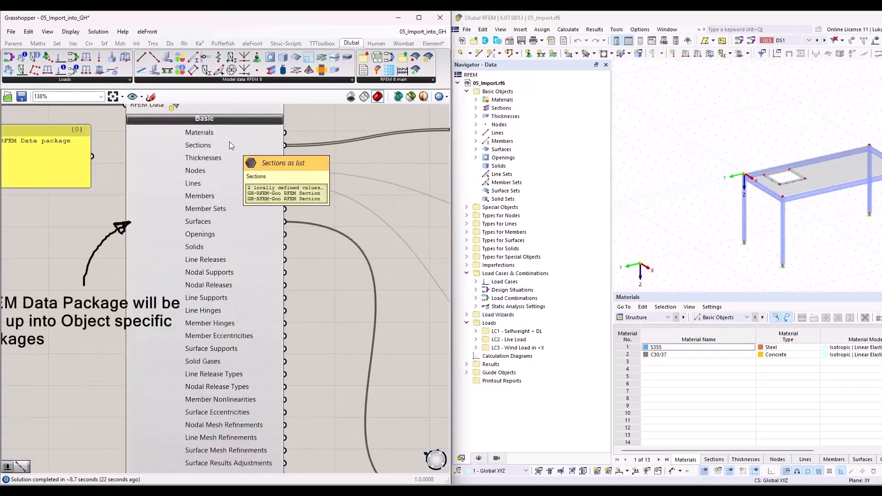
{"action": "mouse_move", "coordinate": [232, 146]}
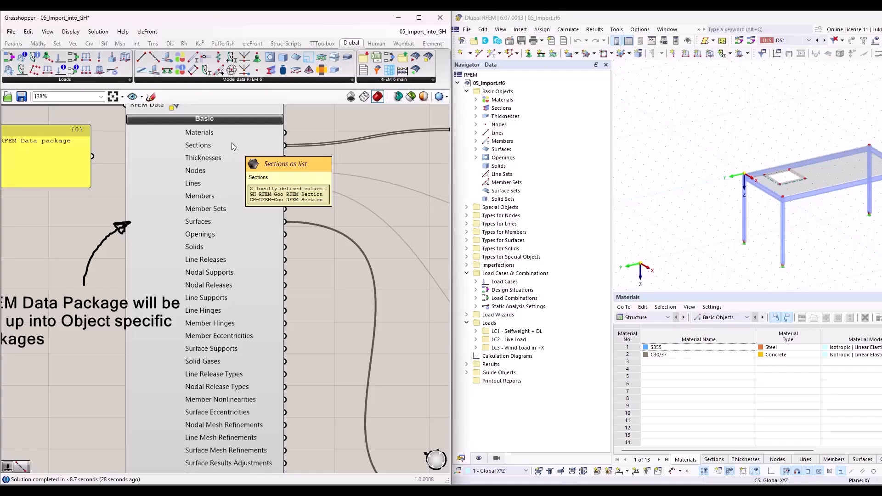
{"action": "scroll", "coordinate": [278, 166], "scroll_direction": "down", "scroll_amount": 2}
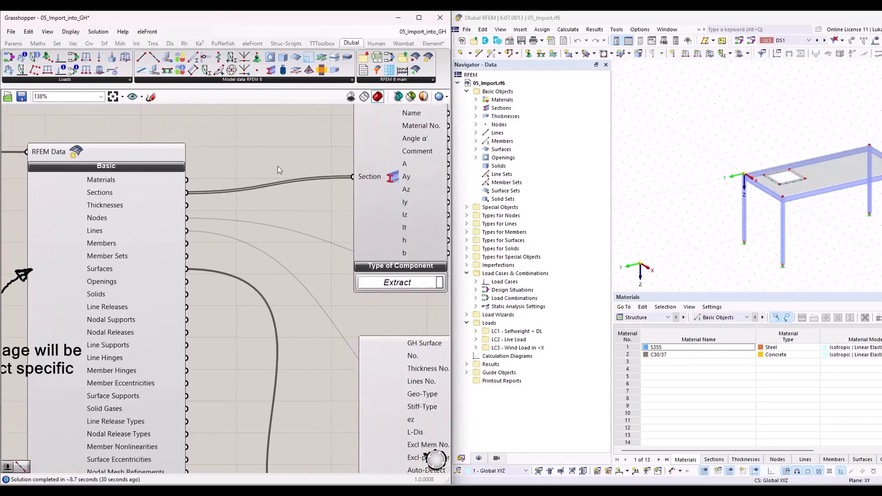
{"action": "right_click_drag", "start_coordinate": [275, 167], "coordinate": [191, 194]}
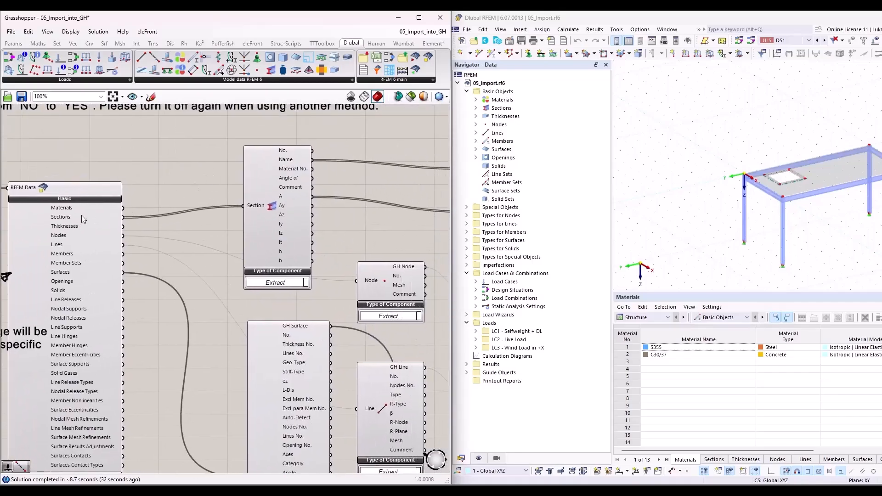
{"action": "mouse_move", "coordinate": [84, 215]}
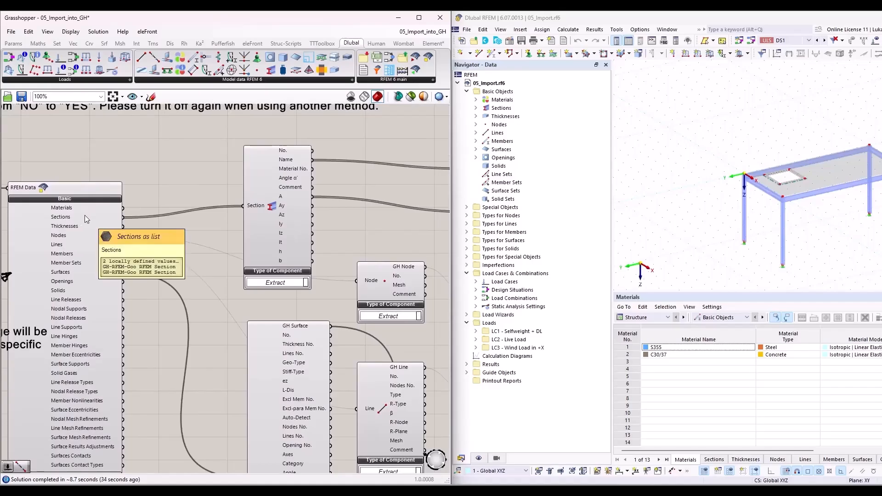
{"action": "scroll", "coordinate": [349, 202], "scroll_direction": "up", "scroll_amount": 2}
{"action": "right_click_drag", "start_coordinate": [349, 202], "coordinate": [292, 257]}
{"action": "scroll", "coordinate": [183, 237], "scroll_direction": "down", "scroll_amount": 1}
{"action": "right_click_drag", "start_coordinate": [126, 182], "coordinate": [186, 291]}
{"action": "scroll", "coordinate": [236, 234], "scroll_direction": "down", "scroll_amount": 1}
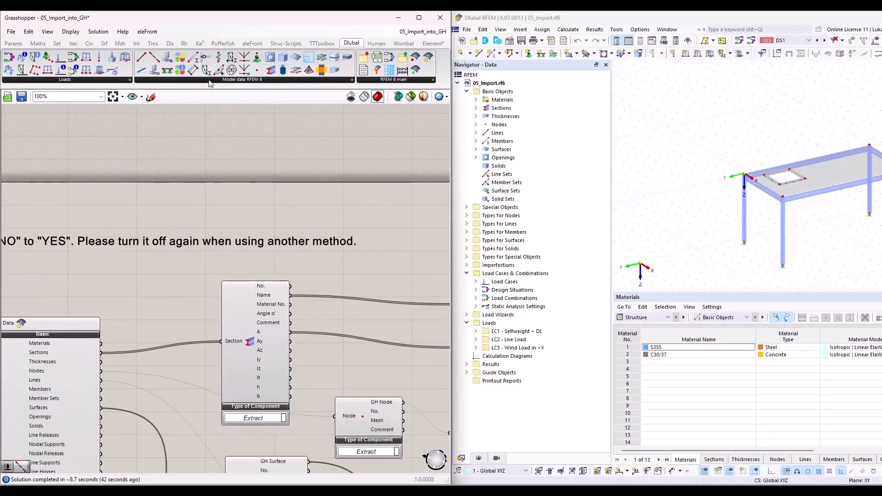
Step: Place a temporary Section component of type Extract above the existing one and delete it
{"action": "left_click_drag", "start_coordinate": [270, 70], "coordinate": [274, 149]}
{"action": "left_click", "coordinate": [262, 176]}
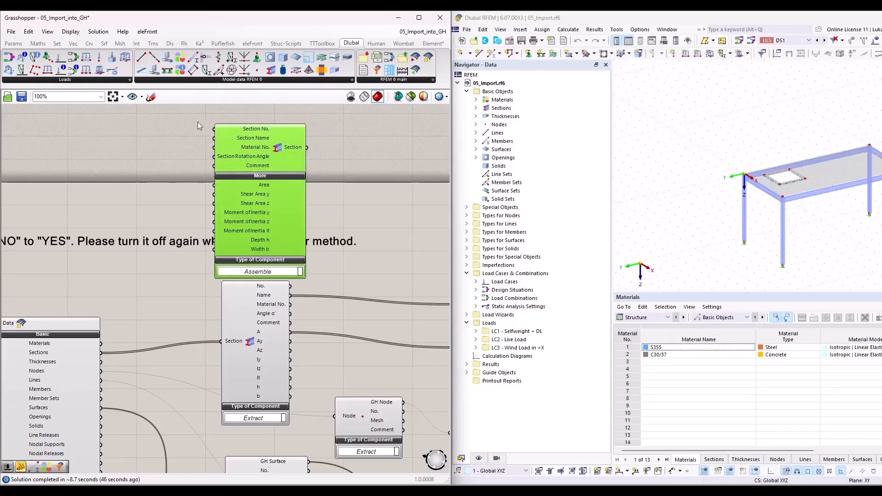
{"action": "mouse_move", "coordinate": [248, 183]}
{"action": "left_mouse_down"}
{"action": "mouse_move", "coordinate": [258, 201]}
{"action": "mouse_move", "coordinate": [253, 191]}
{"action": "left_mouse_up"}
{"action": "left_click", "coordinate": [280, 252]}
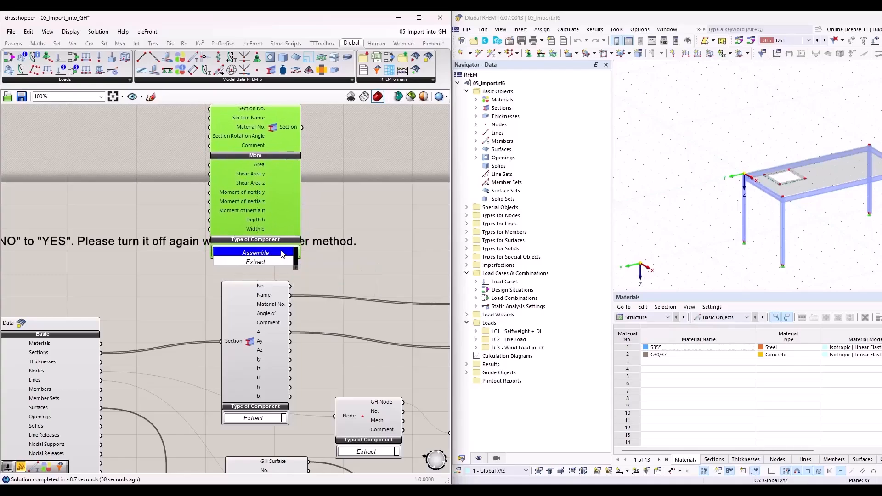
{"action": "left_click", "coordinate": [276, 262]}
{"action": "left_click_drag", "start_coordinate": [289, 184], "coordinate": [266, 153]}
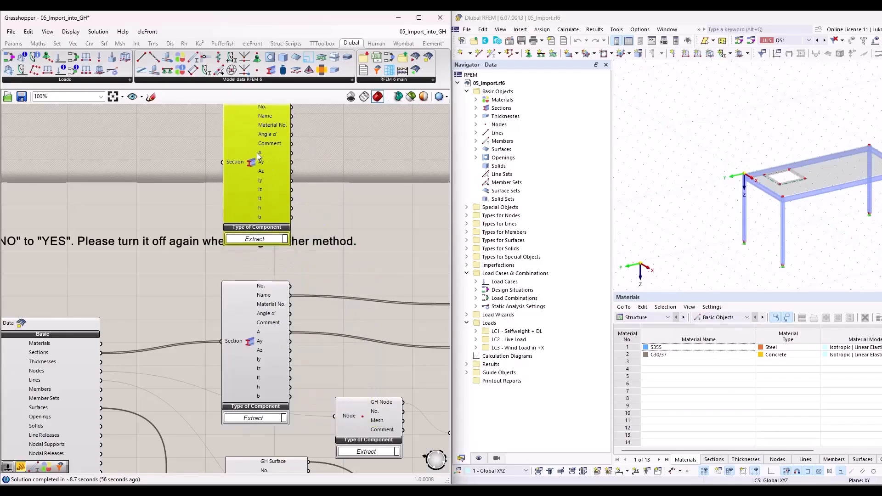
{"action": "key", "text": "Delete"}
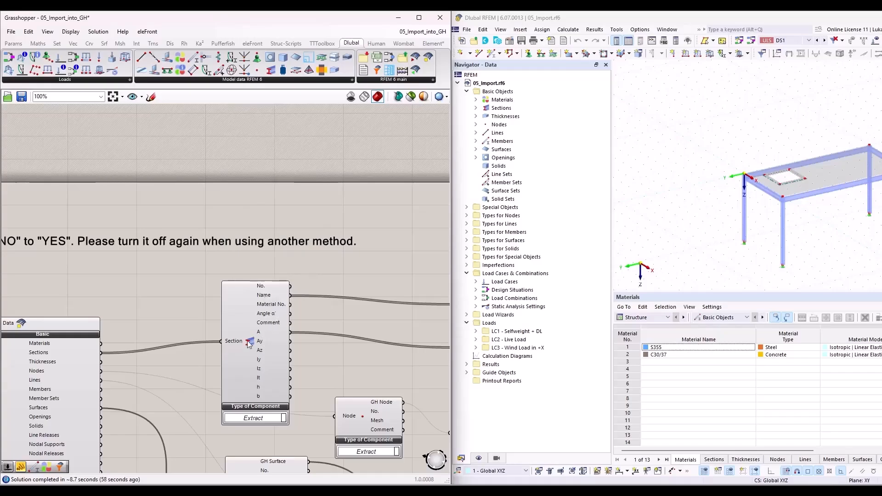
Step: Read the panels showing the extracted section names and cross-section areas
{"action": "right_click_drag", "start_coordinate": [331, 373], "coordinate": [157, 266]}
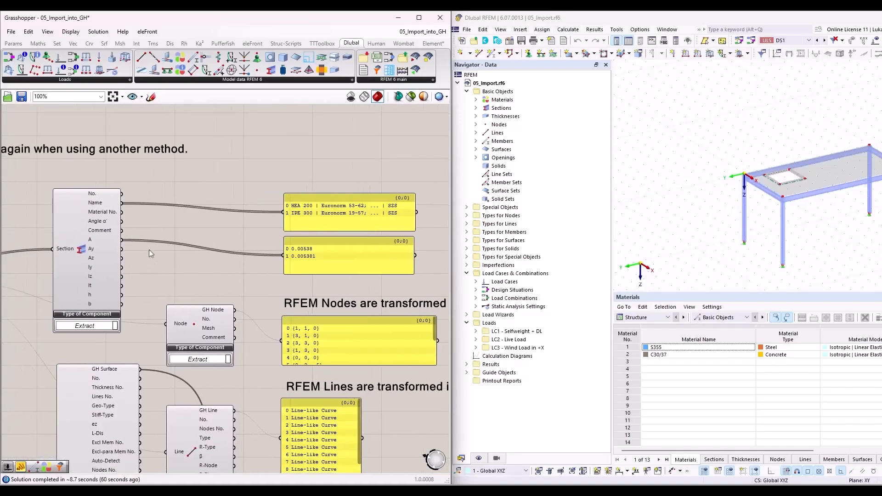
{"action": "left_click", "coordinate": [344, 213]}
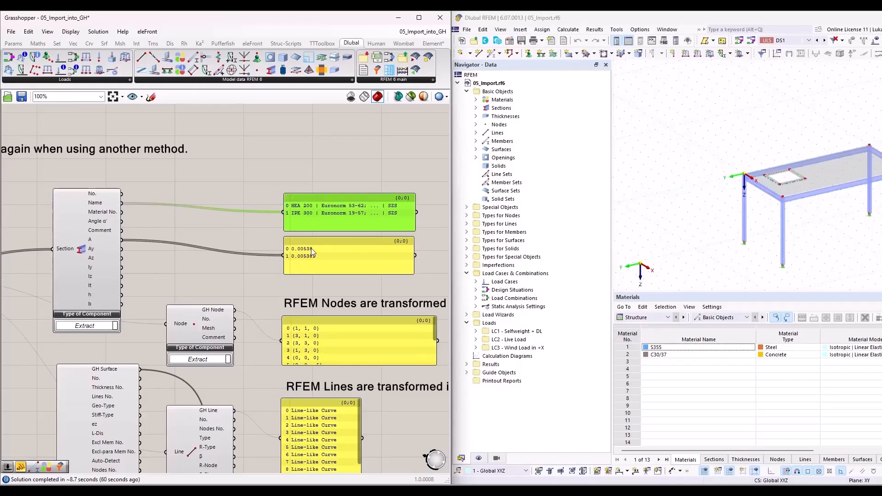
{"action": "left_click", "coordinate": [277, 271]}
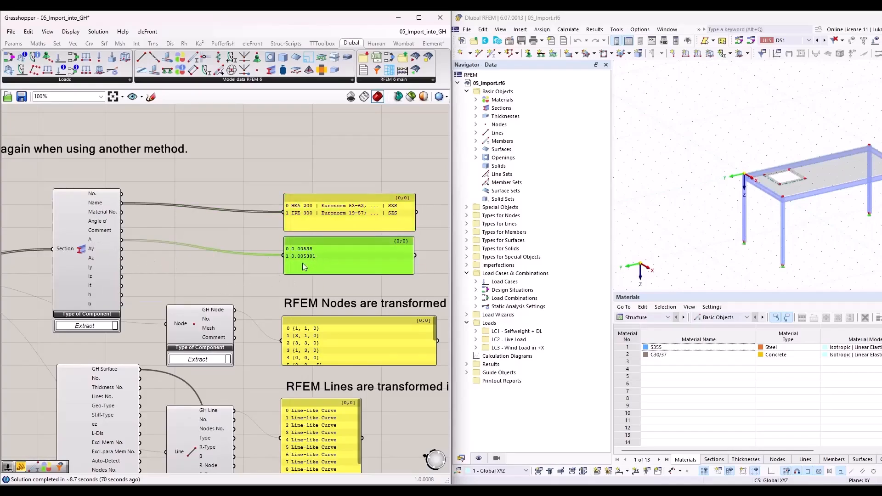
Step: Examine the Node, Line and Surface components and the panels listing their extracted Grasshopper geometry
{"action": "right_click_drag", "start_coordinate": [255, 368], "coordinate": [323, 261]}
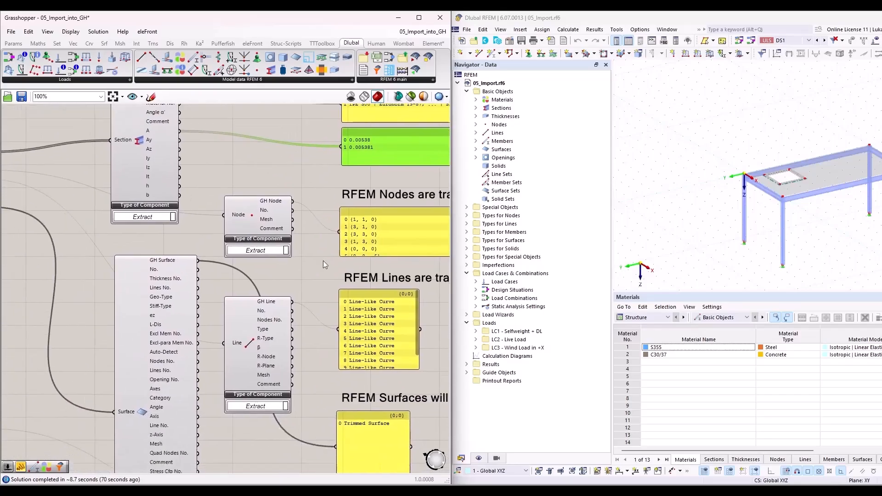
{"action": "scroll", "coordinate": [324, 261], "scroll_direction": "down", "scroll_amount": 3}
{"action": "scroll", "coordinate": [110, 215], "scroll_direction": "up", "scroll_amount": 2}
{"action": "scroll", "coordinate": [102, 195], "scroll_direction": "up", "scroll_amount": 1}
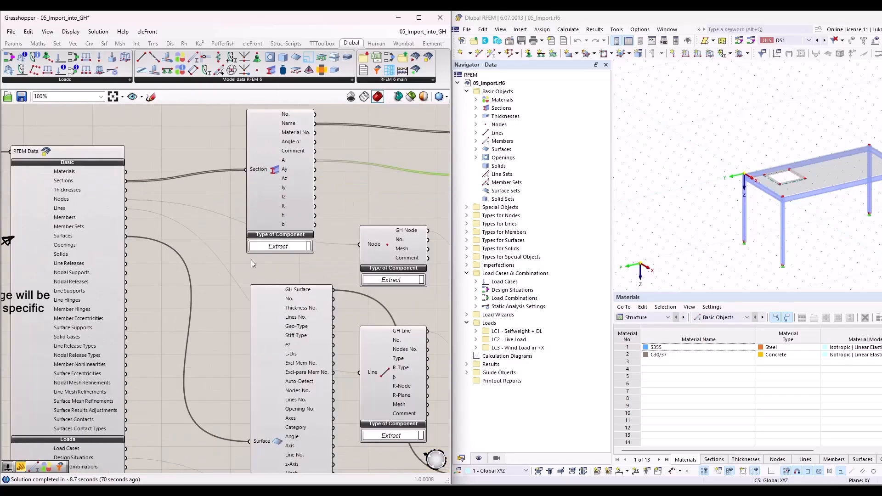
{"action": "right_click_drag", "start_coordinate": [390, 294], "coordinate": [242, 238]}
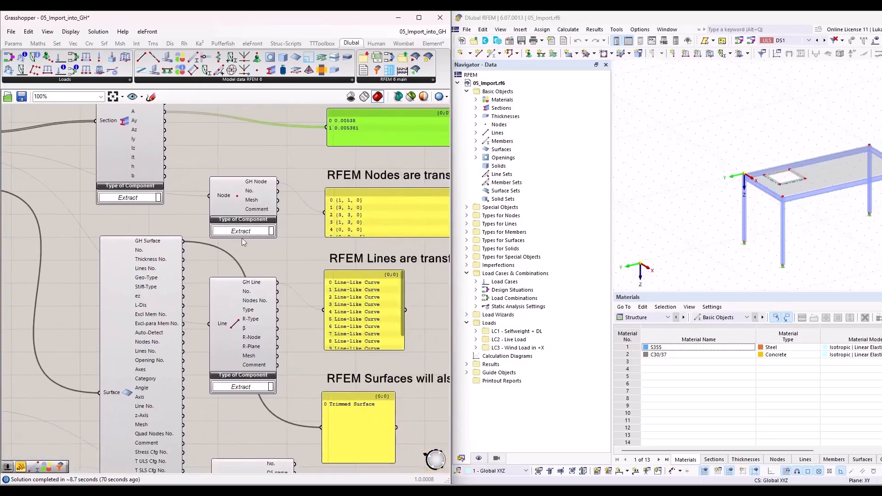
{"action": "left_click", "coordinate": [367, 222]}
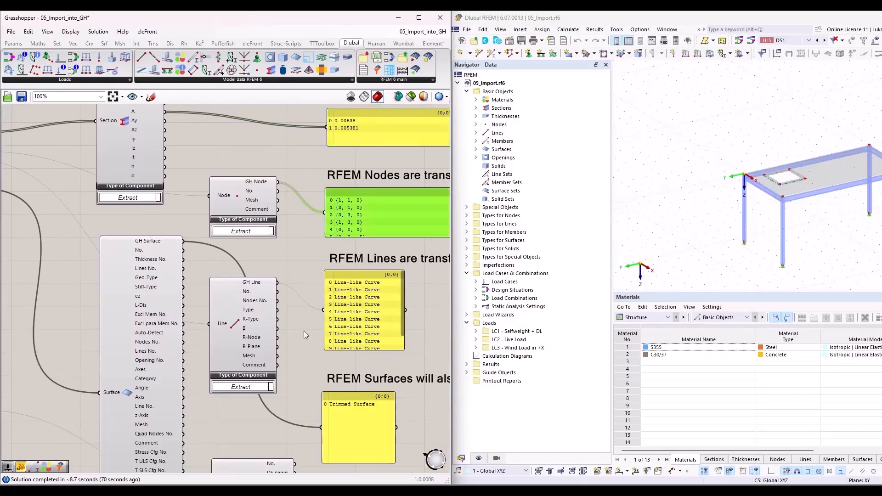
{"action": "right_click_drag", "start_coordinate": [313, 361], "coordinate": [323, 243]}
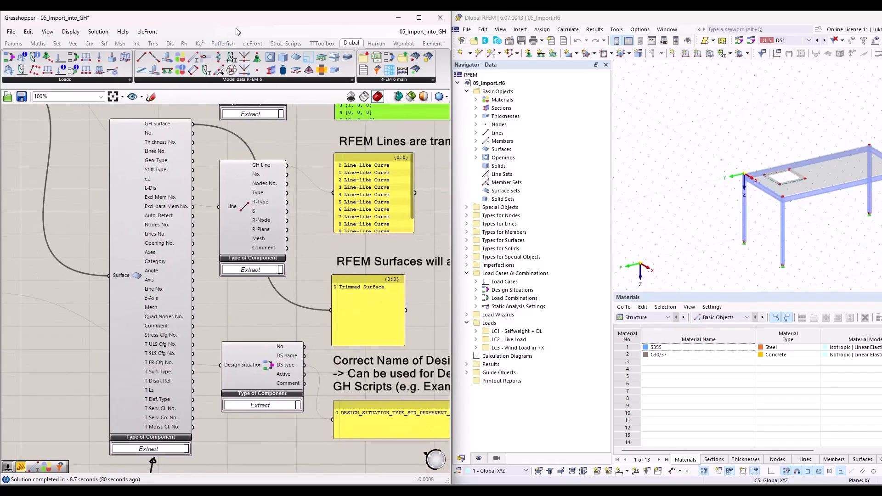
Step: Move the Grasshopper window aside to inspect the imported geometry in Rhino's Perspective view, and return it to the left half
{"action": "left_click_drag", "start_coordinate": [239, 26], "coordinate": [546, 330]}
{"action": "scroll", "coordinate": [204, 154], "scroll_direction": "down", "scroll_amount": 3}
{"action": "scroll", "coordinate": [230, 244], "scroll_direction": "up", "scroll_amount": 5}
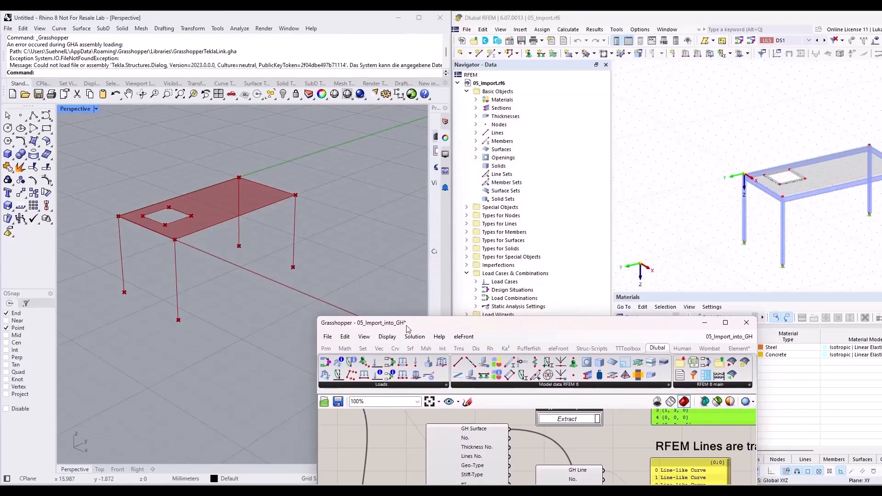
{"action": "left_click_drag", "start_coordinate": [410, 327], "coordinate": [437, 276]}
{"action": "left_click_drag", "start_coordinate": [71, 152], "coordinate": [315, 336]}
{"action": "left_click_drag", "start_coordinate": [459, 272], "coordinate": [18, 174]}
Step: Switch the Boolean toggle feeding Run in the "Import complete structure" section to False
{"action": "scroll", "coordinate": [254, 305], "scroll_direction": "down", "scroll_amount": 4}
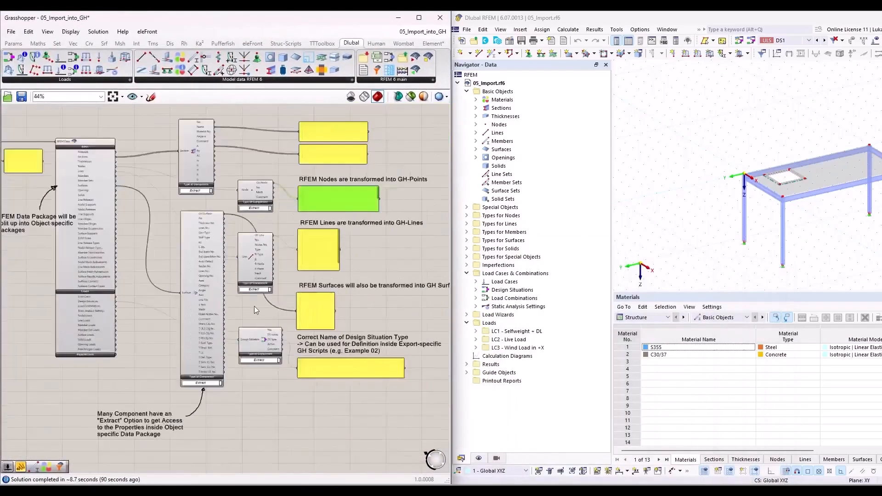
{"action": "scroll", "coordinate": [263, 345], "scroll_direction": "up", "scroll_amount": 3}
{"action": "scroll", "coordinate": [263, 346], "scroll_direction": "up", "scroll_amount": 1}
{"action": "scroll", "coordinate": [239, 373], "scroll_direction": "down", "scroll_amount": 1}
{"action": "right_click_drag", "start_coordinate": [278, 407], "coordinate": [342, 312]}
{"action": "scroll", "coordinate": [297, 321], "scroll_direction": "down", "scroll_amount": 4}
{"action": "right_click_drag", "start_coordinate": [197, 321], "coordinate": [306, 185]}
{"action": "scroll", "coordinate": [303, 187], "scroll_direction": "down", "scroll_amount": 2}
{"action": "right_click_drag", "start_coordinate": [233, 165], "coordinate": [224, 341]}
{"action": "scroll", "coordinate": [150, 198], "scroll_direction": "up", "scroll_amount": 9}
{"action": "double_click", "coordinate": [208, 224]}
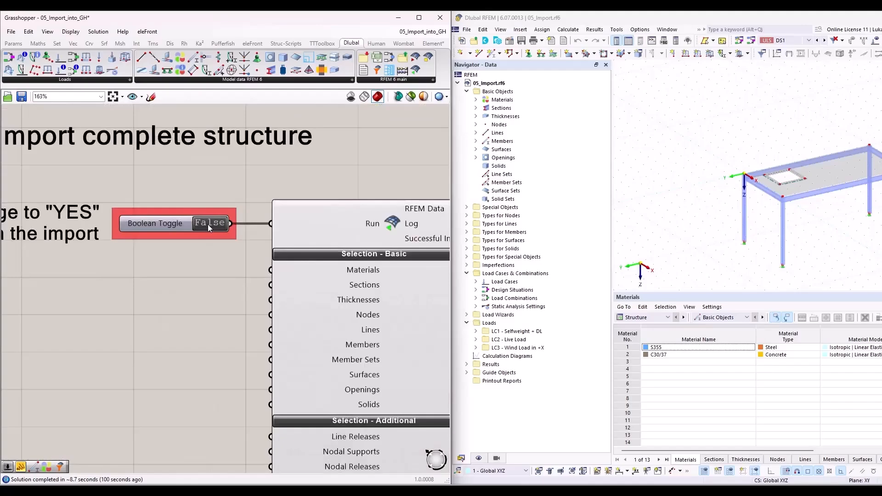
Step: Examine section 2, "Import only specific/required objects", including its notes and the Boolean toggle wired to Nodes and Lines
{"action": "scroll", "coordinate": [167, 182], "scroll_direction": "down", "scroll_amount": 5}
{"action": "scroll", "coordinate": [168, 182], "scroll_direction": "down", "scroll_amount": 5}
{"action": "scroll", "coordinate": [250, 226], "scroll_direction": "up", "scroll_amount": 6}
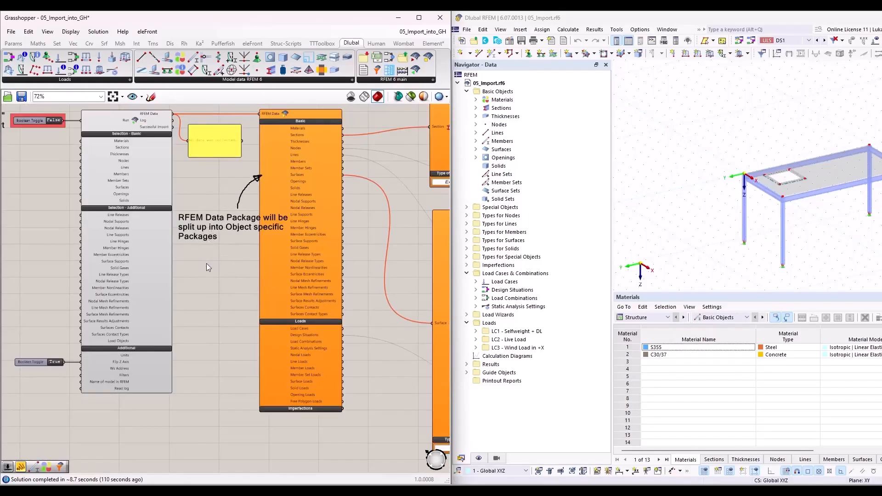
{"action": "scroll", "coordinate": [201, 252], "scroll_direction": "down", "scroll_amount": 5}
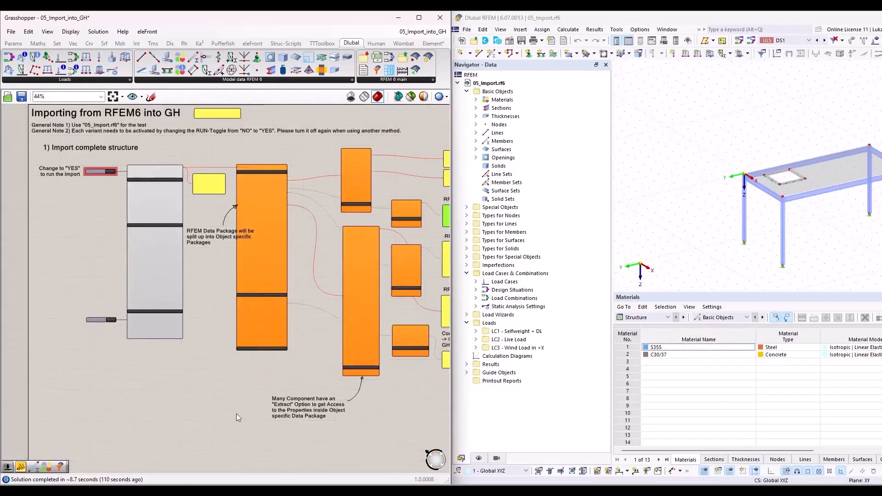
{"action": "scroll", "coordinate": [236, 413], "scroll_direction": "up", "scroll_amount": 3}
{"action": "right_click_drag", "start_coordinate": [218, 353], "coordinate": [193, 147]}
{"action": "scroll", "coordinate": [207, 147], "scroll_direction": "down", "scroll_amount": 1}
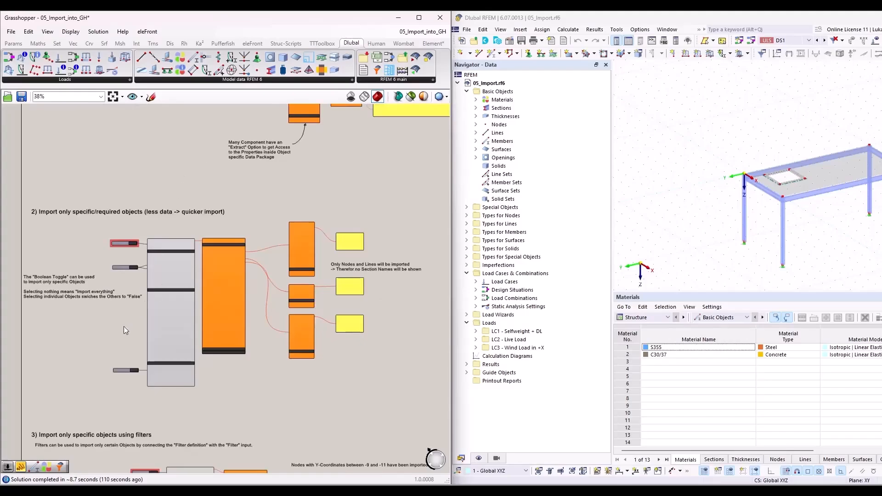
{"action": "scroll", "coordinate": [79, 339], "scroll_direction": "up", "scroll_amount": 4}
{"action": "right_click_drag", "start_coordinate": [108, 332], "coordinate": [177, 362]}
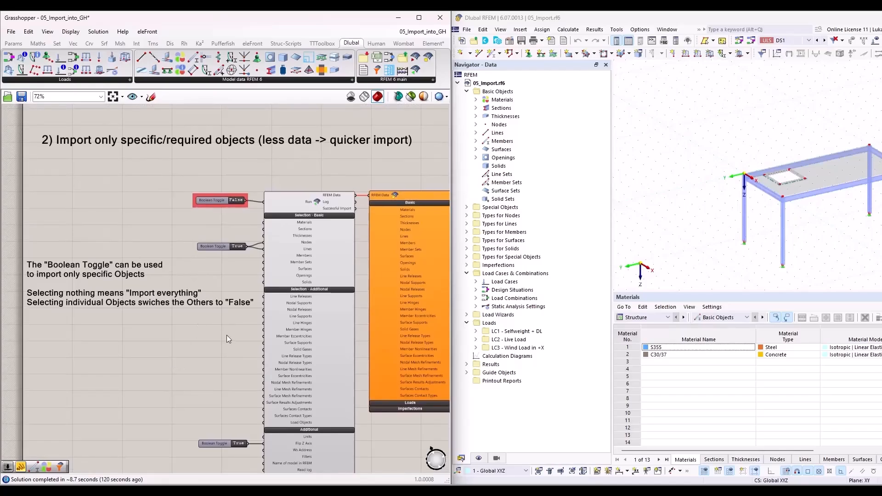
{"action": "scroll", "coordinate": [228, 277], "scroll_direction": "up", "scroll_amount": 3}
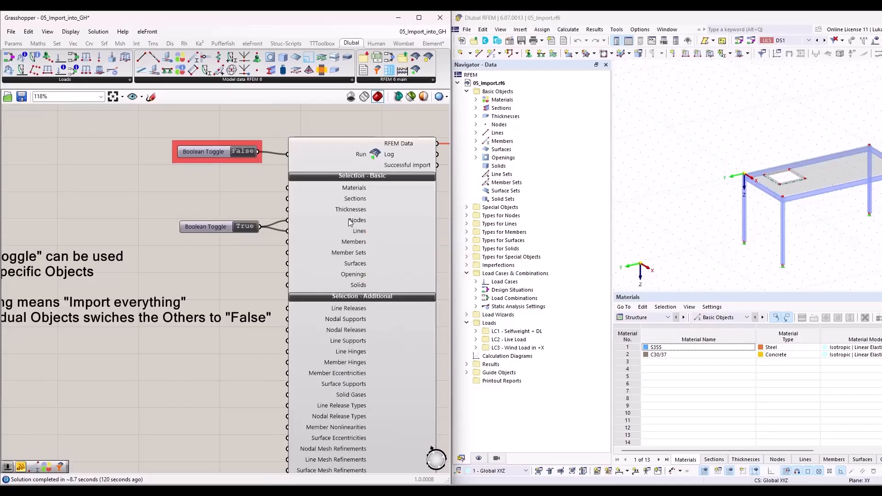
{"action": "mouse_move", "coordinate": [351, 223]}
{"action": "scroll", "coordinate": [137, 208], "scroll_direction": "down", "scroll_amount": 2}
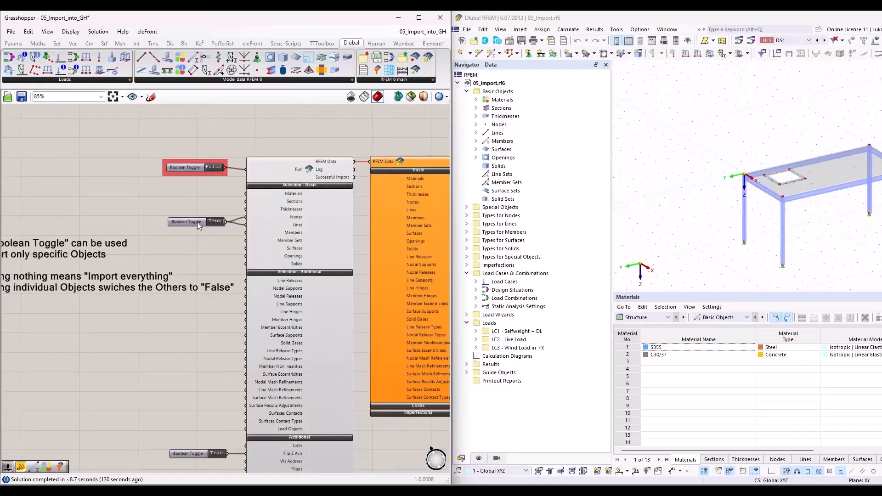
Step: Move the Boolean toggle that feeds Nodes and Lines farther away from the import component
{"action": "scroll", "coordinate": [234, 245], "scroll_direction": "up", "scroll_amount": 2}
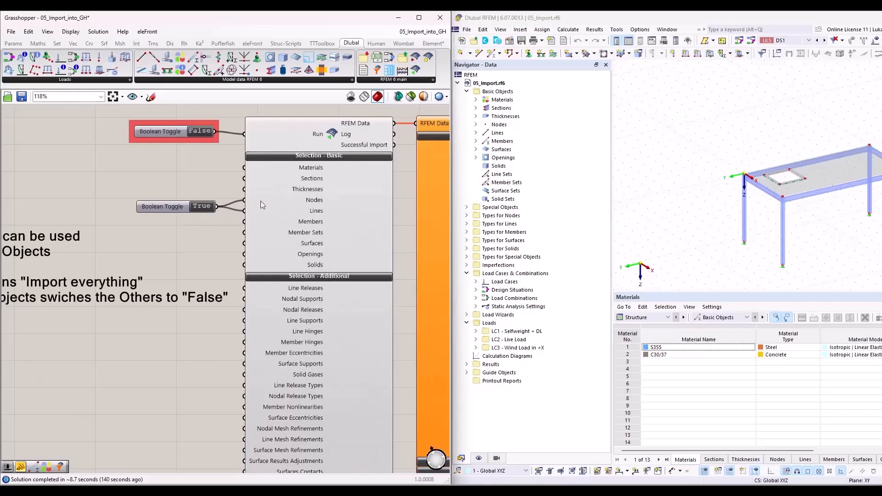
{"action": "mouse_move", "coordinate": [257, 206]}
{"action": "left_click_drag", "start_coordinate": [163, 207], "coordinate": [54, 193]}
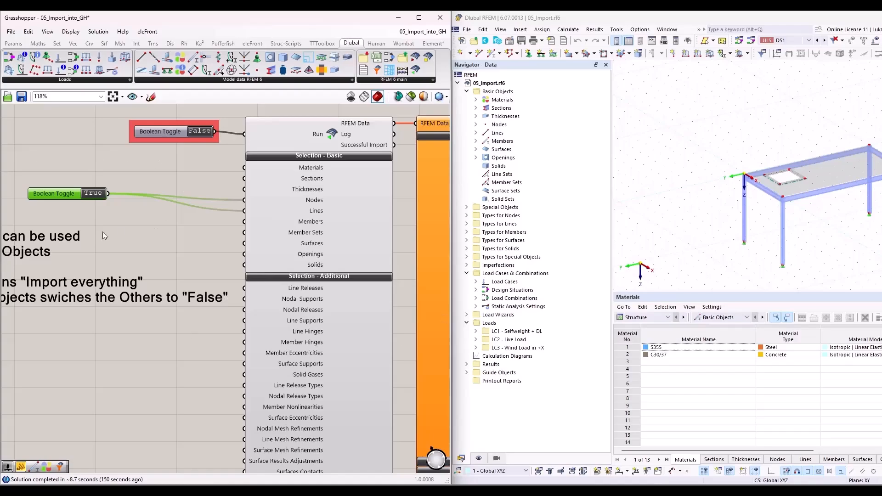
Step: Move the Boolean toggle for Nodes and Lines back beside the import component and run the section 2 import by switching Run to True
{"action": "left_click_drag", "start_coordinate": [64, 194], "coordinate": [173, 202]}
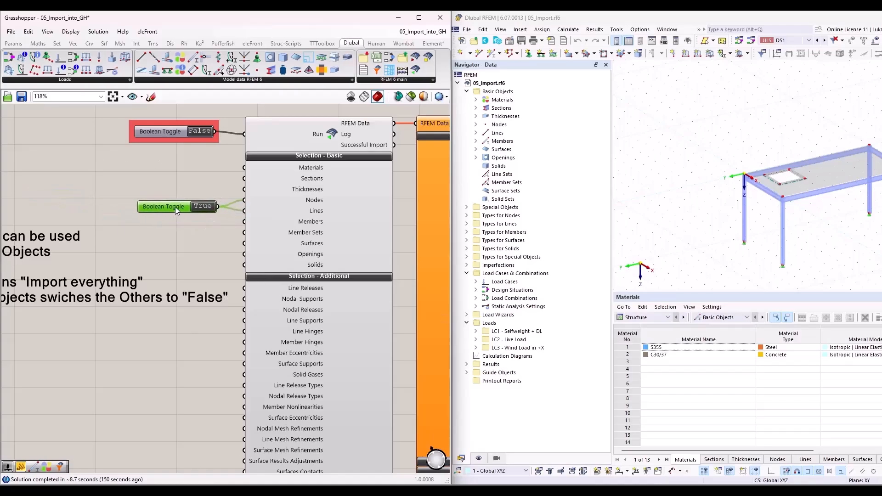
{"action": "scroll", "coordinate": [150, 200], "scroll_direction": "down", "scroll_amount": 5}
{"action": "scroll", "coordinate": [338, 225], "scroll_direction": "up", "scroll_amount": 5}
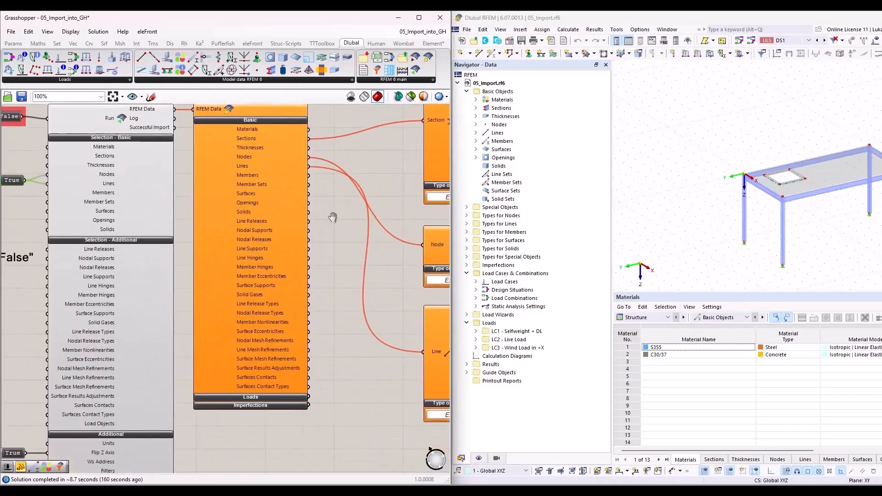
{"action": "scroll", "coordinate": [277, 236], "scroll_direction": "down", "scroll_amount": 1}
{"action": "right_click_drag", "start_coordinate": [71, 150], "coordinate": [204, 171]}
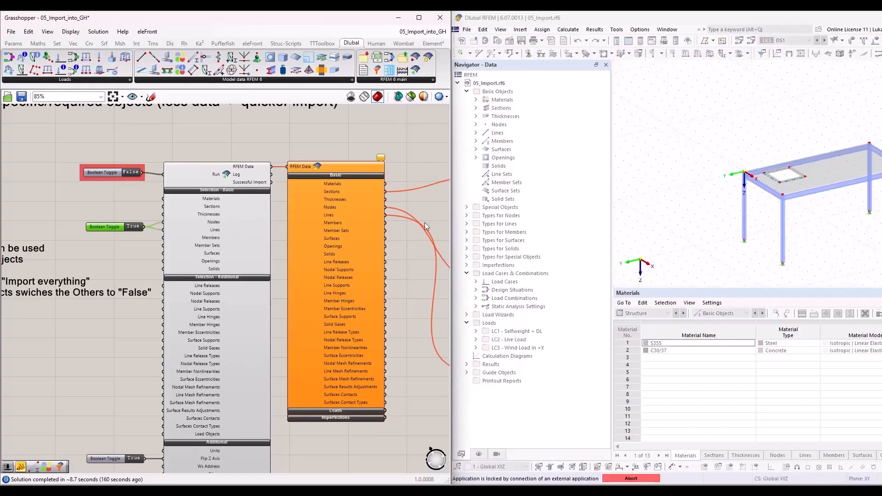
Step: Examine the imported node and line output panels in section 2 and move the Grasshopper window aside briefly to view the geometry
{"action": "right_click_drag", "start_coordinate": [434, 219], "coordinate": [123, 220]}
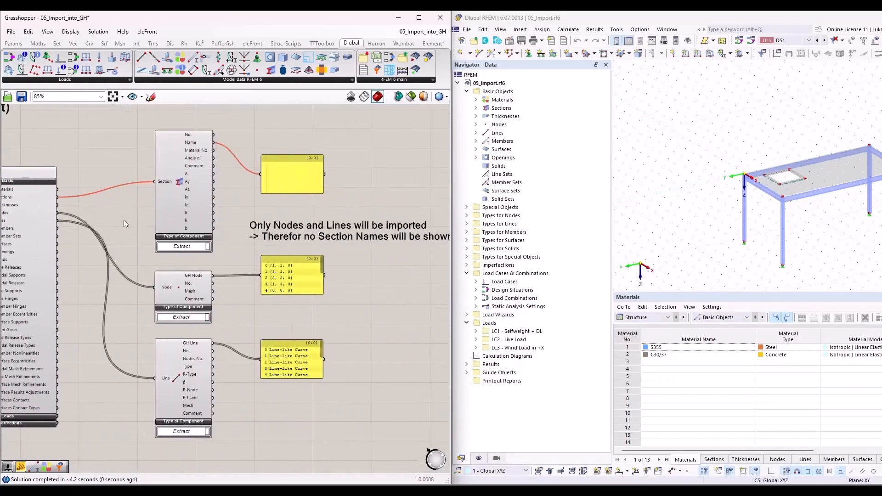
{"action": "scroll", "coordinate": [236, 280], "scroll_direction": "up", "scroll_amount": 2}
{"action": "left_click", "coordinate": [157, 295]}
{"action": "left_click", "coordinate": [298, 285]}
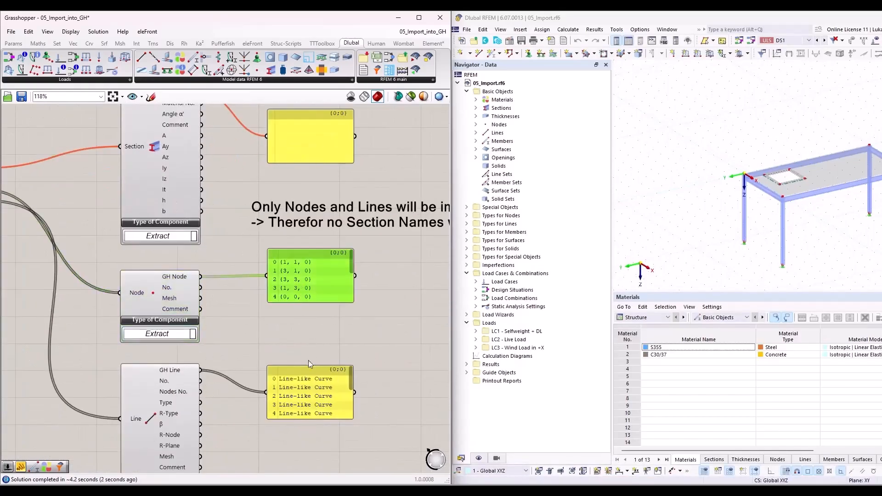
{"action": "left_click", "coordinate": [307, 373]}
{"action": "left_click_drag", "start_coordinate": [292, 19], "coordinate": [2, 151]}
{"action": "left_click", "coordinate": [342, 182]}
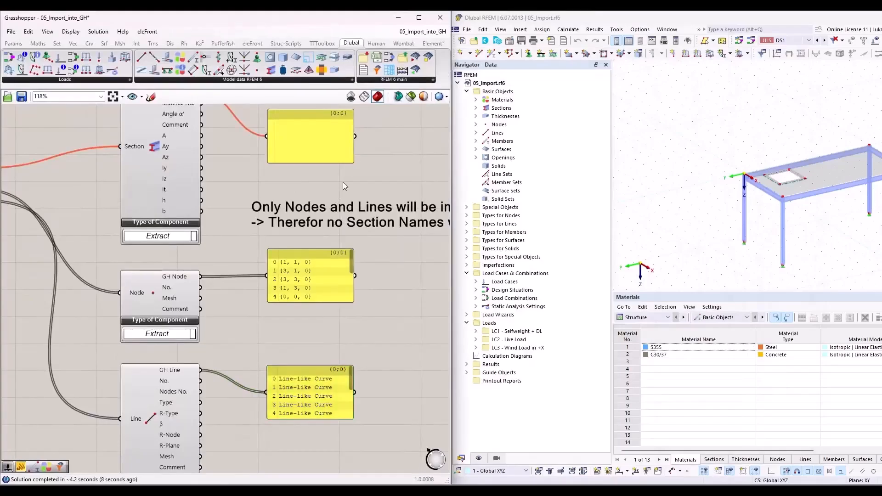
Step: Check the Sections output wired to the Section component and the panel showing its Name output
{"action": "scroll", "coordinate": [393, 207], "scroll_direction": "down", "scroll_amount": 3}
{"action": "right_click_drag", "start_coordinate": [103, 187], "coordinate": [151, 236]}
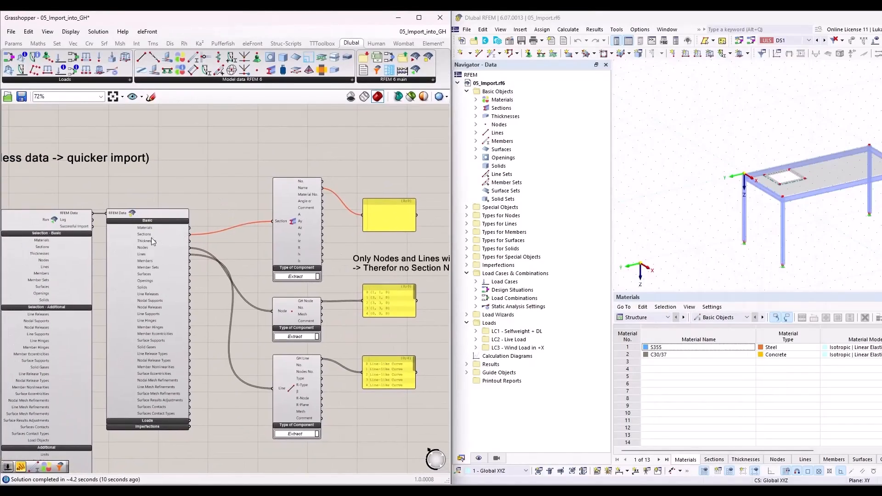
{"action": "scroll", "coordinate": [396, 216], "scroll_direction": "up", "scroll_amount": 4}
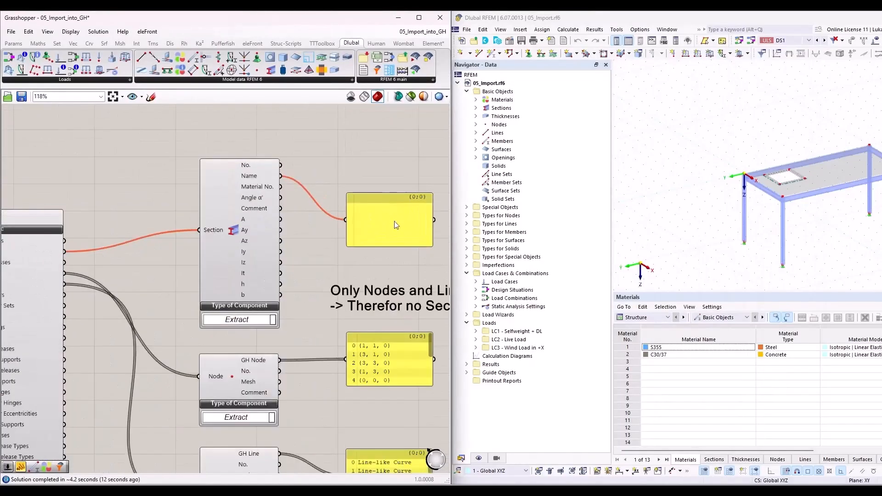
Step: Switch the Boolean toggle feeding Run in the "Import only specific/required objects" section to False
{"action": "scroll", "coordinate": [280, 175], "scroll_direction": "down", "scroll_amount": 6}
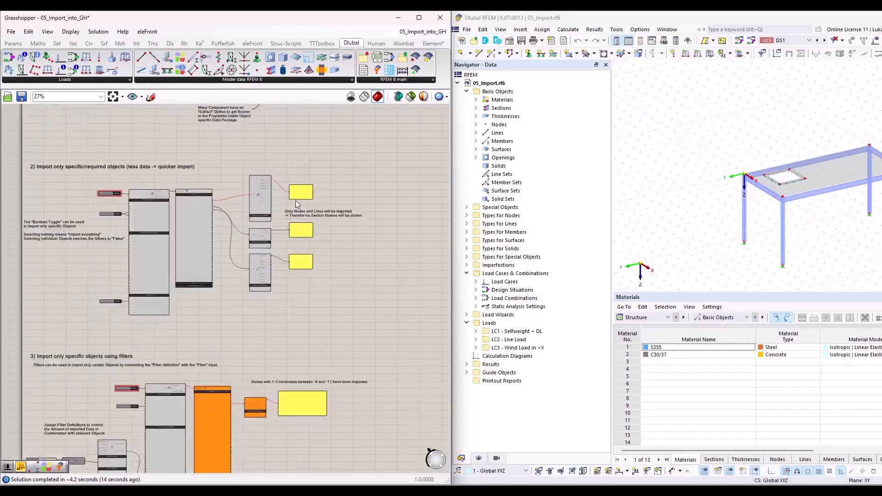
{"action": "scroll", "coordinate": [156, 191], "scroll_direction": "up", "scroll_amount": 3}
{"action": "scroll", "coordinate": [164, 174], "scroll_direction": "up", "scroll_amount": 3}
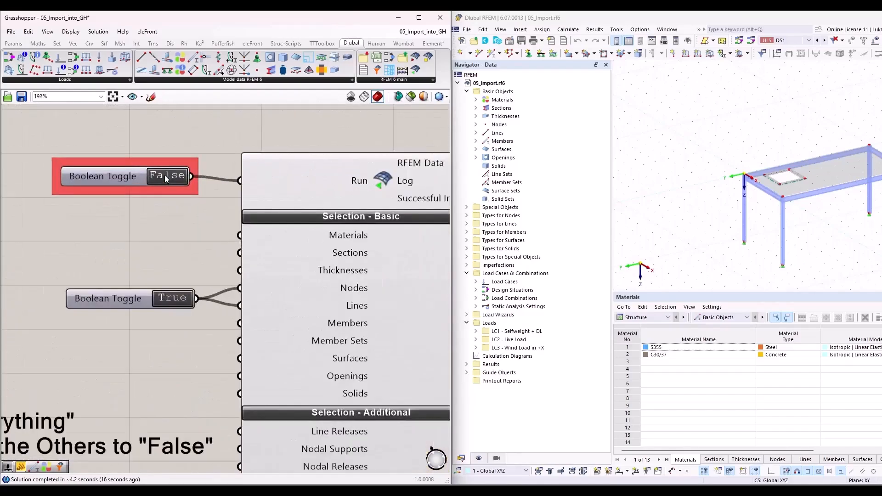
Step: Examine section 3, "Import only specific objects using filters", including the filter component wired to Filters and the toggle wired to Nodes
{"action": "scroll", "coordinate": [183, 157], "scroll_direction": "down", "scroll_amount": 7}
{"action": "scroll", "coordinate": [183, 349], "scroll_direction": "up", "scroll_amount": 4}
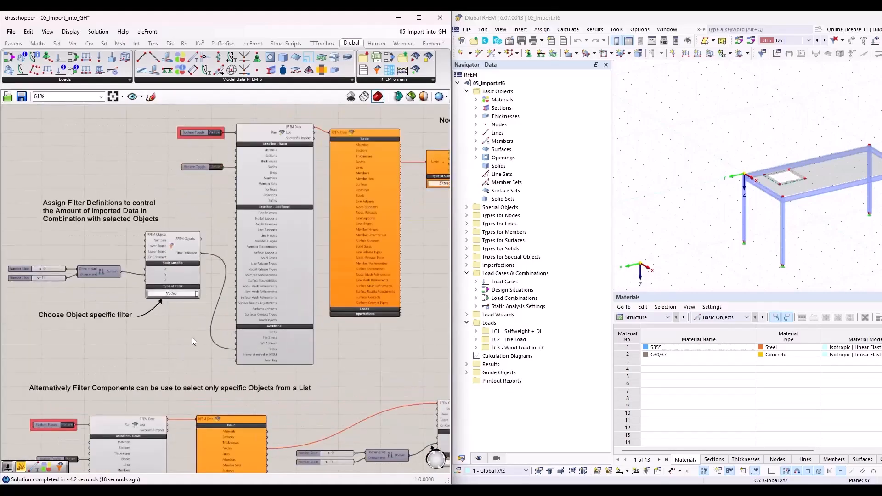
{"action": "right_click_drag", "start_coordinate": [170, 199], "coordinate": [187, 229]}
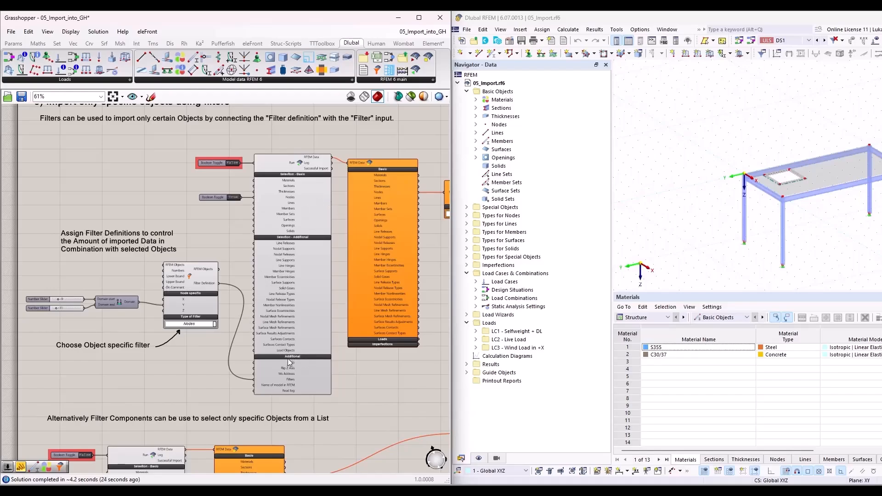
{"action": "scroll", "coordinate": [291, 323], "scroll_direction": "down", "scroll_amount": 3}
{"action": "right_click_drag", "start_coordinate": [313, 387], "coordinate": [286, 360]}
{"action": "scroll", "coordinate": [220, 324], "scroll_direction": "up", "scroll_amount": 4}
{"action": "scroll", "coordinate": [217, 321], "scroll_direction": "up", "scroll_amount": 1}
{"action": "right_click_drag", "start_coordinate": [199, 266], "coordinate": [240, 367]}
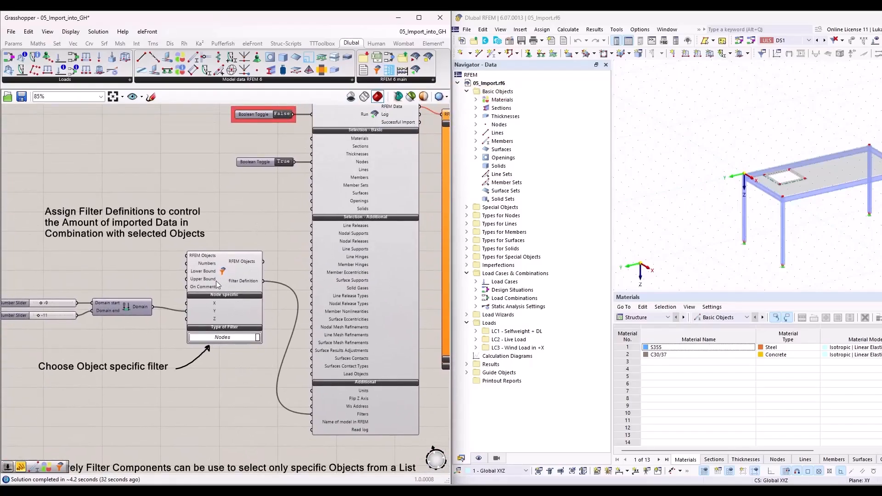
{"action": "right_click_drag", "start_coordinate": [246, 228], "coordinate": [288, 260]}
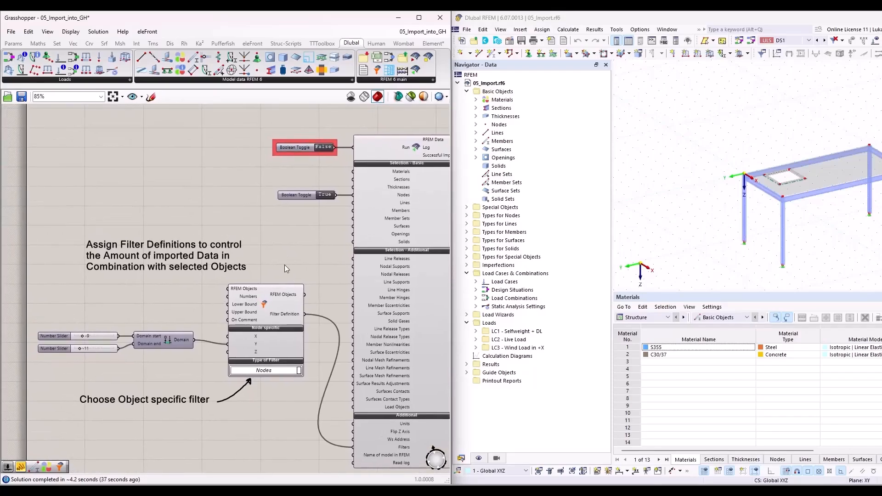
{"action": "scroll", "coordinate": [414, 202], "scroll_direction": "up", "scroll_amount": 5}
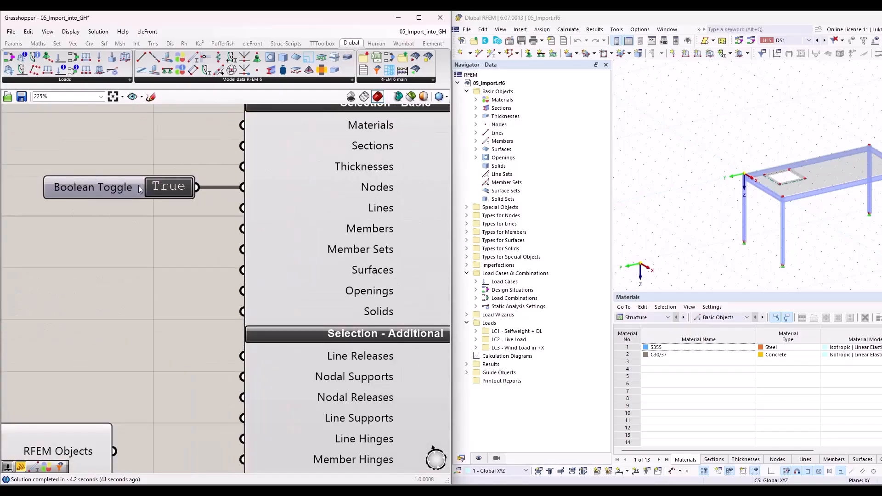
{"action": "scroll", "coordinate": [244, 236], "scroll_direction": "down", "scroll_amount": 5}
{"action": "right_click_drag", "start_coordinate": [193, 413], "coordinate": [202, 333]}
Step: Orbit the table model in RFEM and select the two legs at the end farthest from the origin
{"action": "scroll", "coordinate": [669, 247], "scroll_direction": "down", "scroll_amount": 2}
{"action": "middle_click_drag", "start_coordinate": [811, 234], "coordinate": [726, 242]}
{"action": "middle_click_drag", "start_coordinate": [726, 242], "coordinate": [708, 215], "text": "ctrl"}
{"action": "left_click_drag", "start_coordinate": [735, 161], "coordinate": [782, 260]}
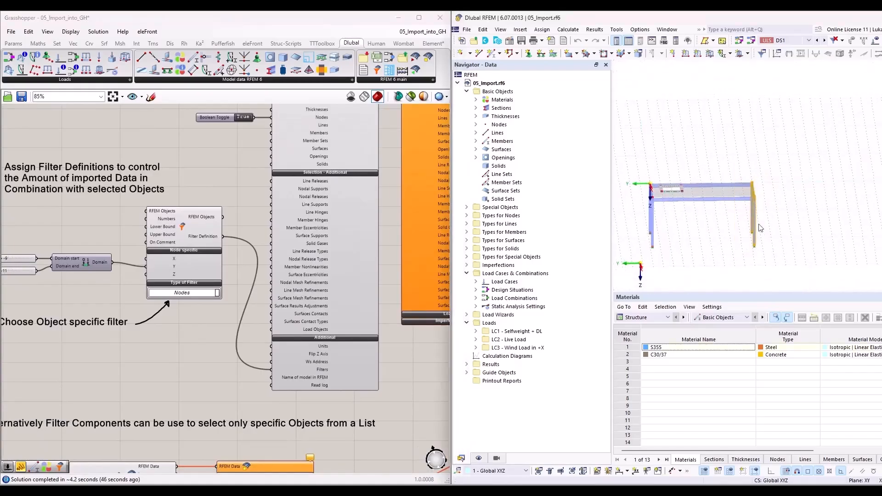
{"action": "middle_click_drag", "start_coordinate": [692, 271], "coordinate": [714, 233], "text": "ctrl"}
{"action": "left_click_drag", "start_coordinate": [733, 160], "coordinate": [794, 249]}
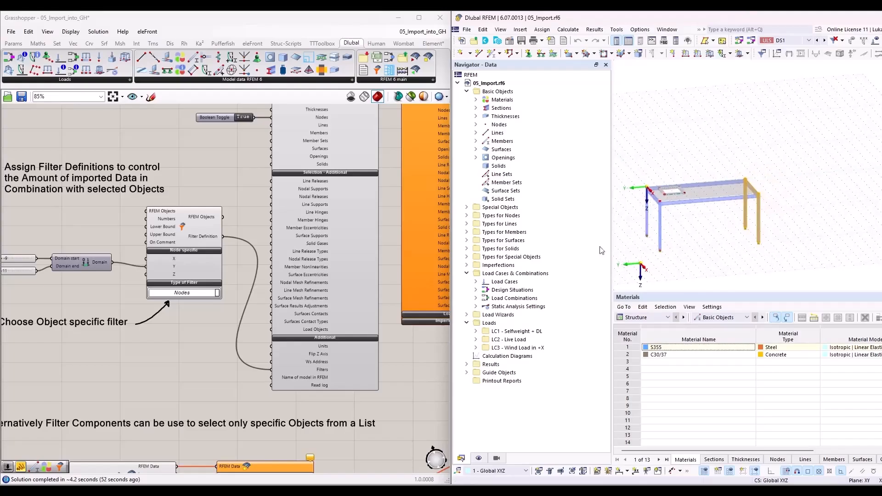
Step: Open the filter component's Type of Filter options in section 3 and choose Nodes
{"action": "left_click", "coordinate": [154, 331]}
{"action": "right_click_drag", "start_coordinate": [102, 285], "coordinate": [188, 271]}
{"action": "scroll", "coordinate": [244, 244], "scroll_direction": "up", "scroll_amount": 4}
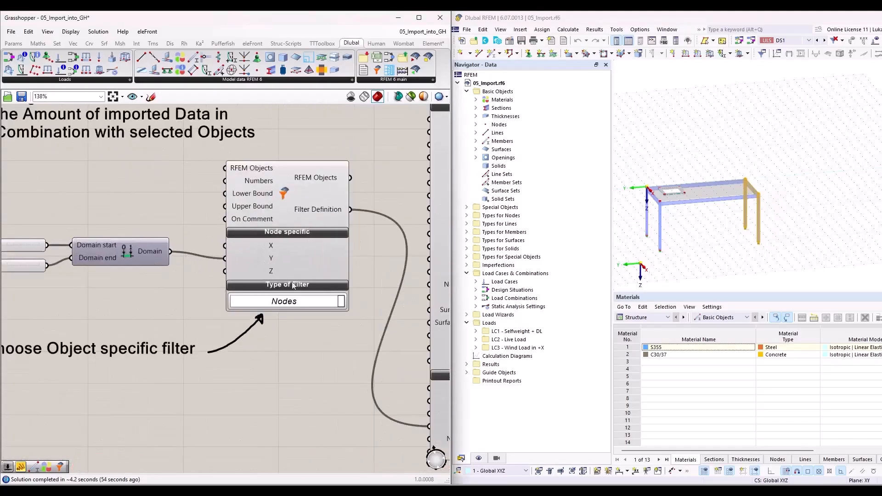
{"action": "left_click", "coordinate": [339, 301]}
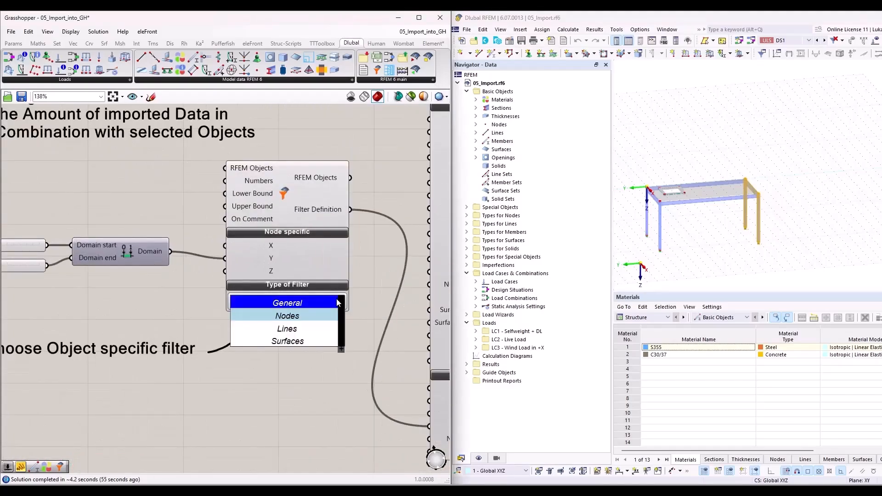
{"action": "left_click", "coordinate": [321, 315]}
Step: Run the filtered import in section 3 by switching its Run toggle to True, and check the panel of extracted nodes
{"action": "right_click_drag", "start_coordinate": [112, 295], "coordinate": [213, 283]}
{"action": "scroll", "coordinate": [222, 271], "scroll_direction": "down", "scroll_amount": 1}
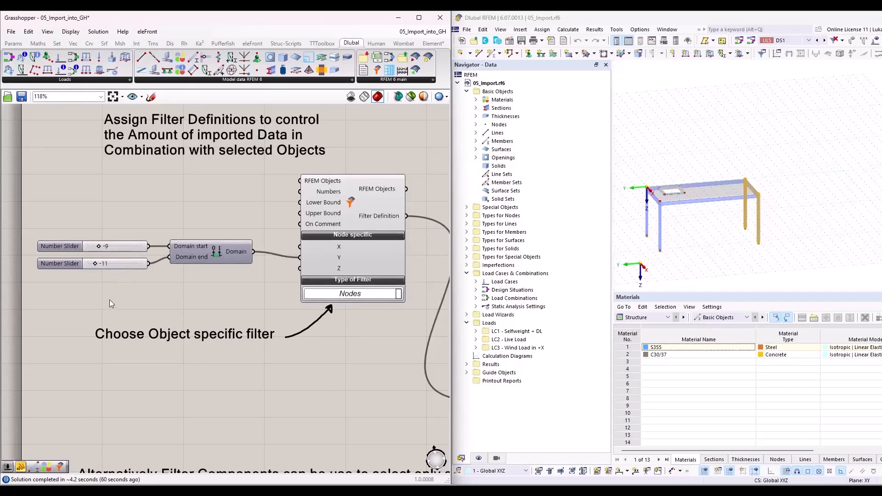
{"action": "scroll", "coordinate": [103, 290], "scroll_direction": "down", "scroll_amount": 5}
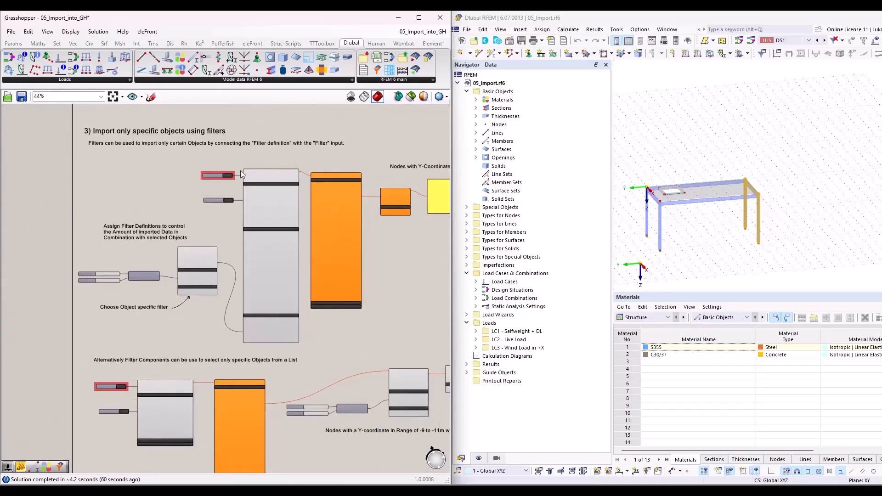
{"action": "scroll", "coordinate": [241, 170], "scroll_direction": "up", "scroll_amount": 5}
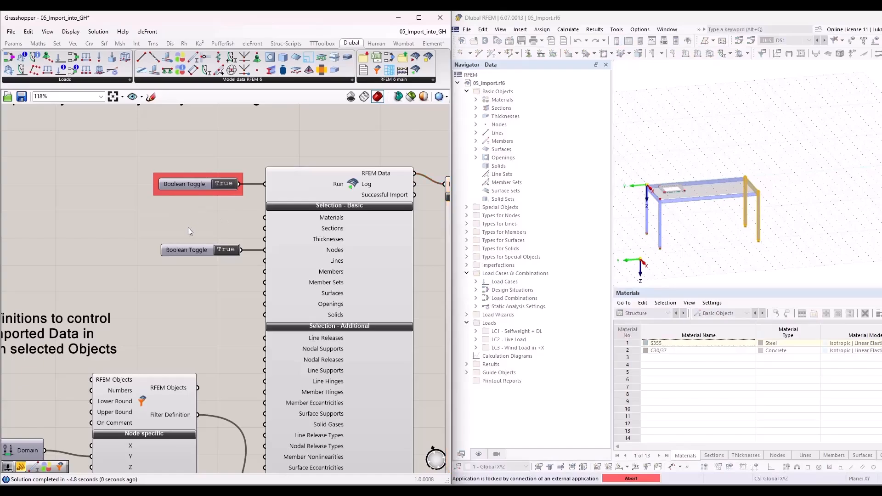
{"action": "scroll", "coordinate": [188, 227], "scroll_direction": "down", "scroll_amount": 5}
{"action": "scroll", "coordinate": [375, 214], "scroll_direction": "up", "scroll_amount": 5}
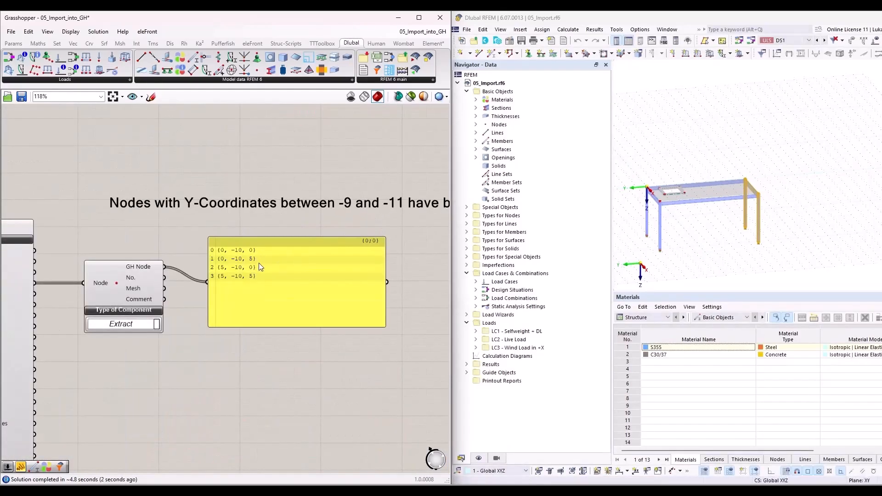
Step: Switch the upper section 3 import's Run toggle to False and the alternative filter example's Run toggle to True
{"action": "scroll", "coordinate": [253, 260], "scroll_direction": "up", "scroll_amount": 8}
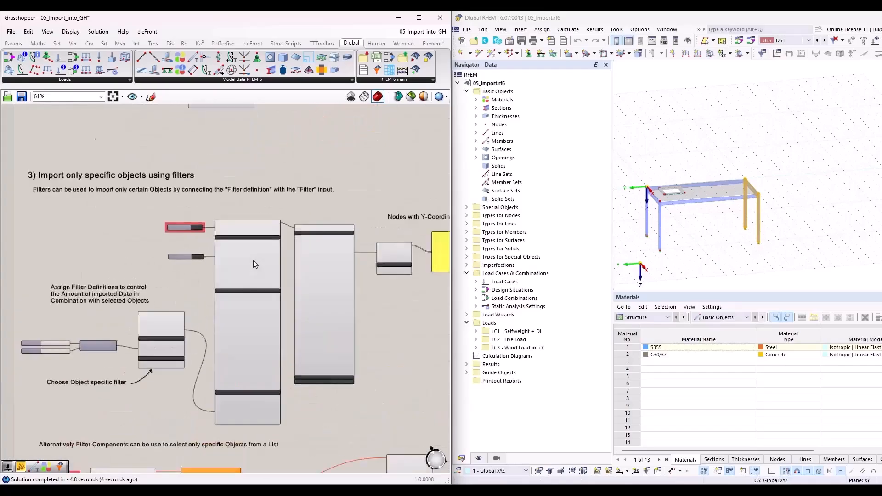
{"action": "scroll", "coordinate": [150, 166], "scroll_direction": "down", "scroll_amount": 8}
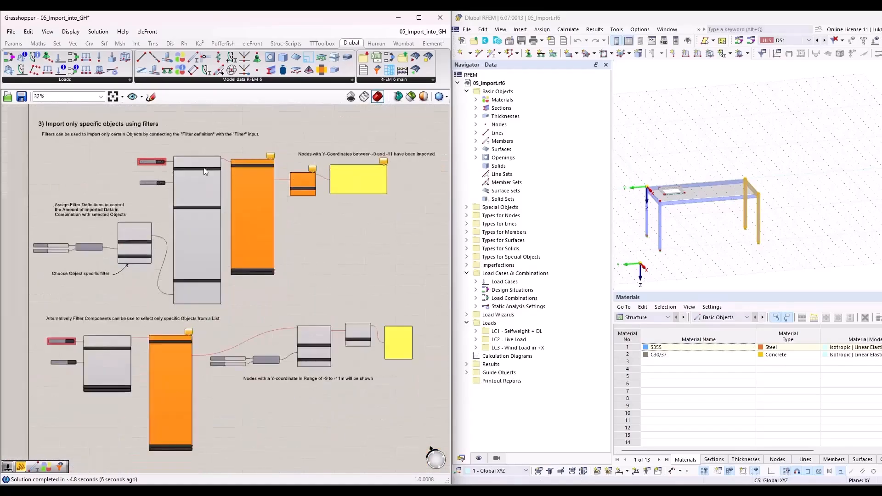
{"action": "scroll", "coordinate": [131, 338], "scroll_direction": "up", "scroll_amount": 5}
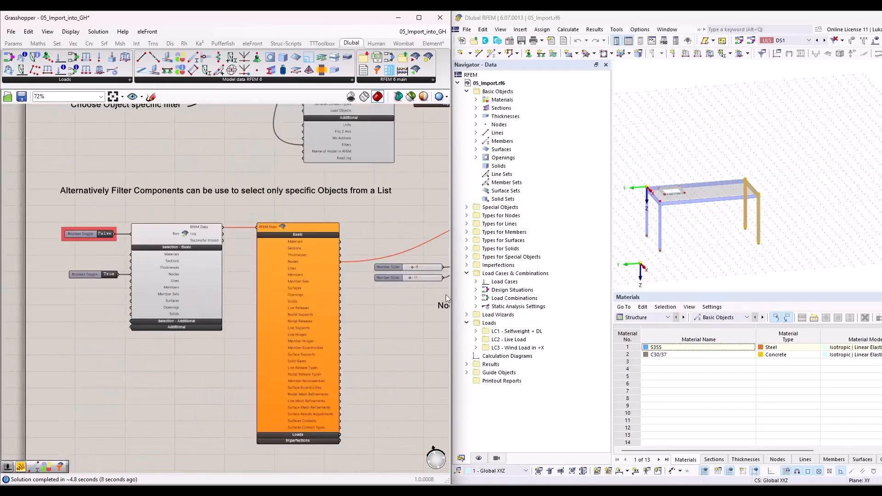
{"action": "scroll", "coordinate": [97, 227], "scroll_direction": "up", "scroll_amount": 3}
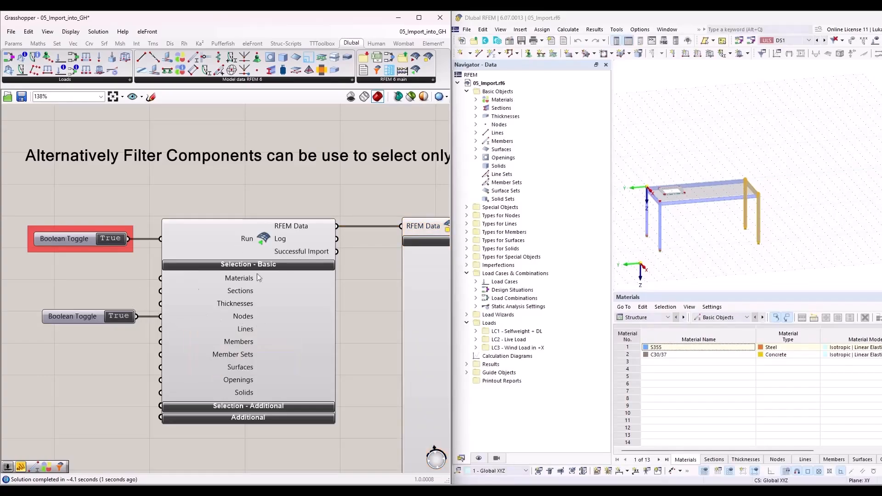
Step: Examine how the alternative example feeds the imported Nodes and the -9 to -11 domain into the filter component
{"action": "scroll", "coordinate": [225, 295], "scroll_direction": "down", "scroll_amount": 7}
{"action": "right_click_drag", "start_coordinate": [392, 315], "coordinate": [229, 313]}
{"action": "scroll", "coordinate": [213, 326], "scroll_direction": "up", "scroll_amount": 6}
{"action": "right_click_drag", "start_coordinate": [159, 310], "coordinate": [158, 323]}
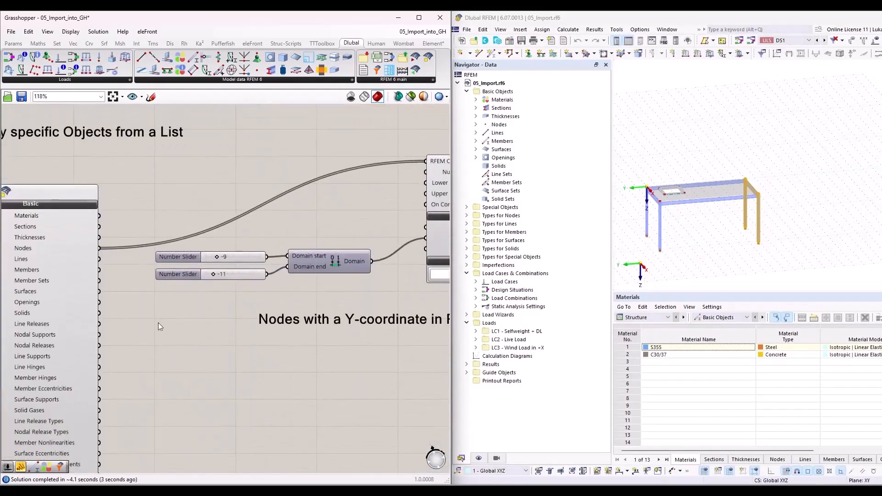
{"action": "scroll", "coordinate": [158, 322], "scroll_direction": "down", "scroll_amount": 1}
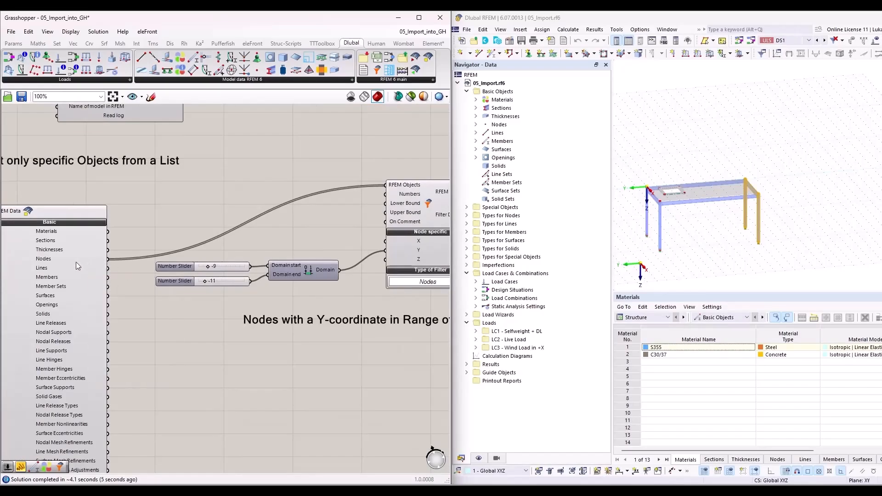
{"action": "scroll", "coordinate": [77, 260], "scroll_direction": "down", "scroll_amount": 1}
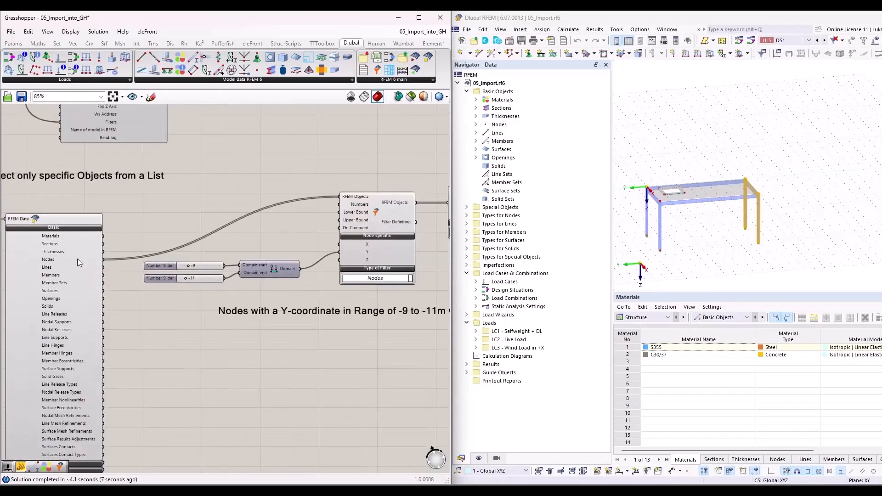
{"action": "right_click_drag", "start_coordinate": [432, 224], "coordinate": [332, 253]}
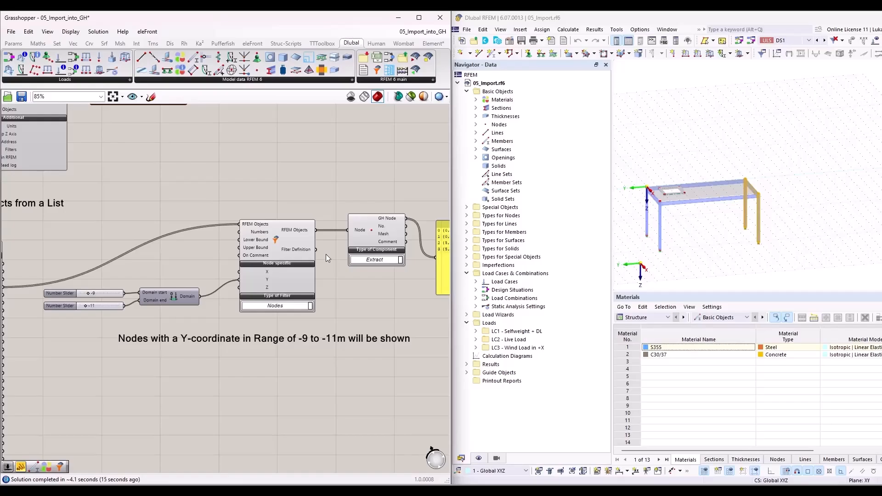
Step: Clear the selection of the two table legs in the RFEM model
{"action": "scroll", "coordinate": [283, 245], "scroll_direction": "down", "scroll_amount": 1}
{"action": "left_click_drag", "start_coordinate": [729, 163], "coordinate": [636, 172]}
{"action": "scroll", "coordinate": [112, 294], "scroll_direction": "up", "scroll_amount": 3}
{"action": "scroll", "coordinate": [114, 289], "scroll_direction": "down", "scroll_amount": 3}
Step: Examine the alternative example's filtered node panel and trace its wiring back to the Nodes output of the imported RFEM data
{"action": "right_click_drag", "start_coordinate": [312, 287], "coordinate": [181, 287]}
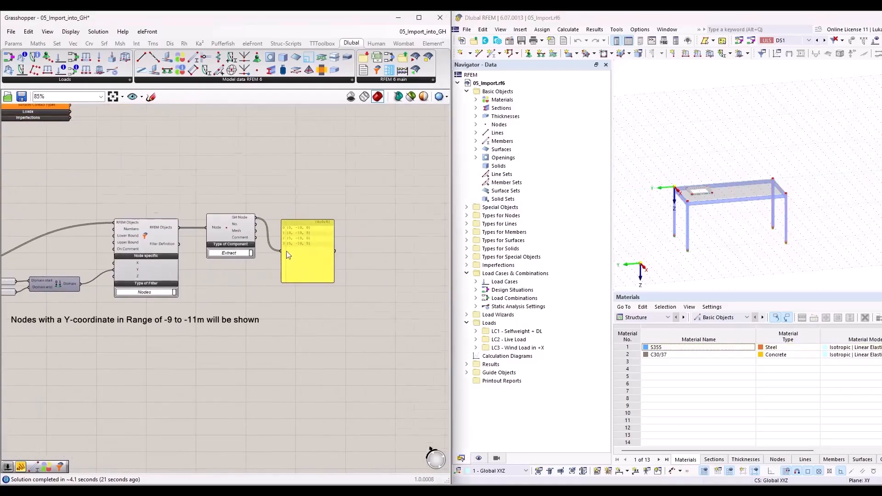
{"action": "scroll", "coordinate": [286, 251], "scroll_direction": "up", "scroll_amount": 3}
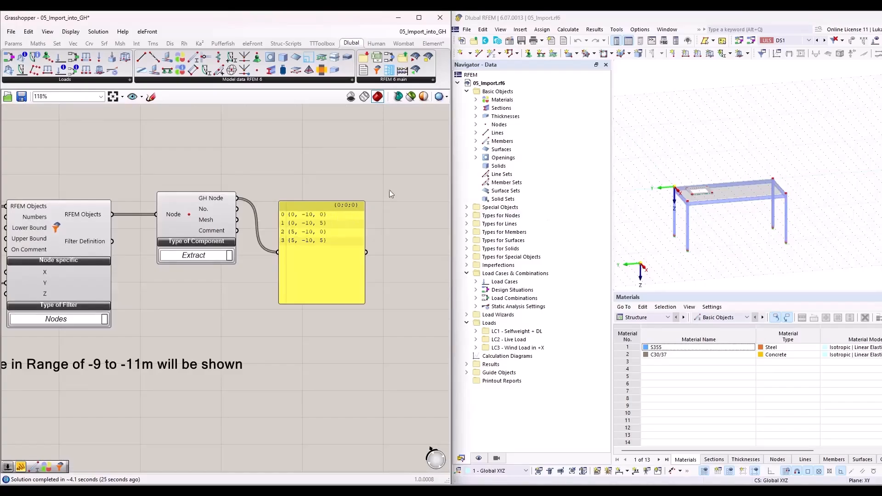
{"action": "scroll", "coordinate": [235, 280], "scroll_direction": "down", "scroll_amount": 4}
{"action": "scroll", "coordinate": [122, 236], "scroll_direction": "up", "scroll_amount": 3}
{"action": "left_click_drag", "start_coordinate": [127, 223], "coordinate": [371, 195]}
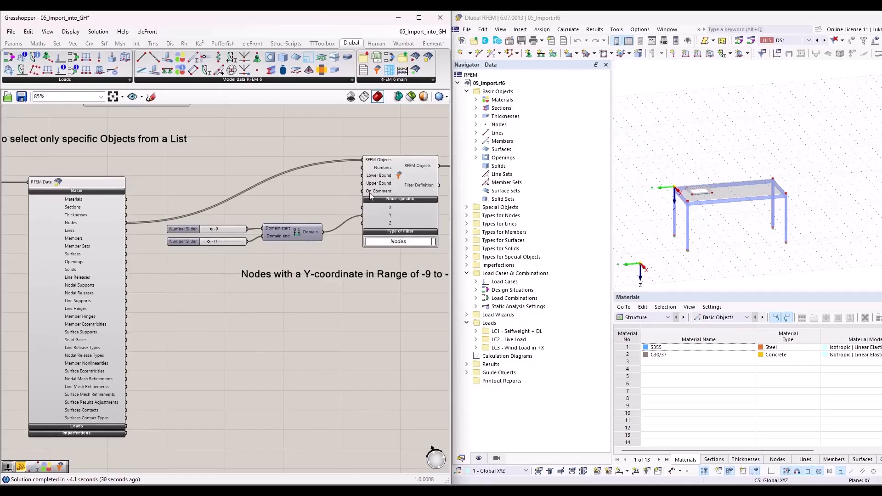
{"action": "right_click_drag", "start_coordinate": [353, 327], "coordinate": [244, 300]}
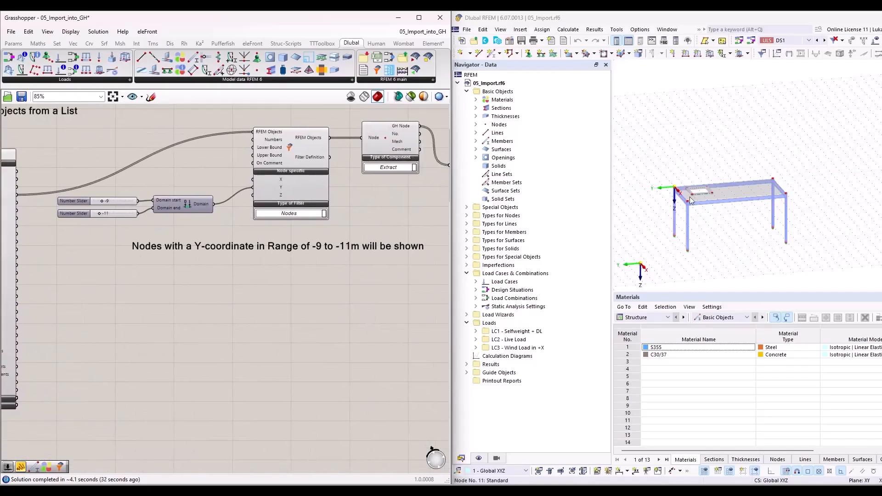
Step: Compare the alternative node filter example with the filter definition that feeds the upper section 3 import's Filters input
{"action": "scroll", "coordinate": [376, 211], "scroll_direction": "down", "scroll_amount": 3}
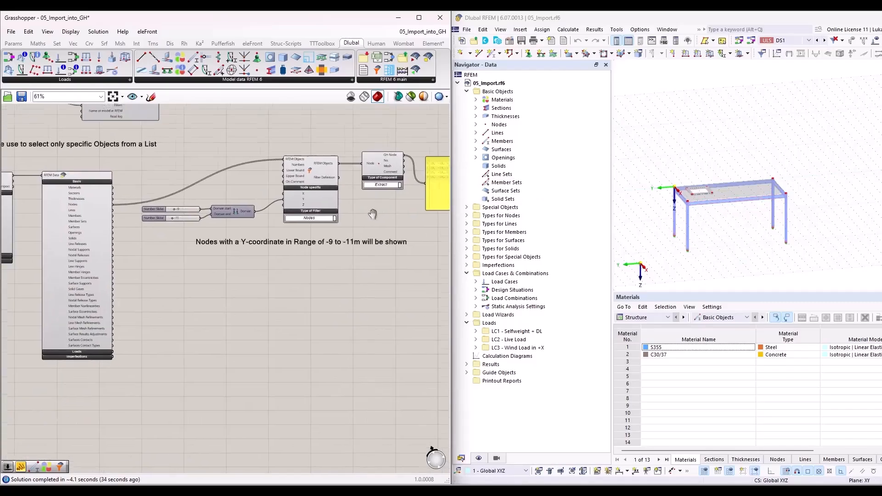
{"action": "right_click_drag", "start_coordinate": [373, 214], "coordinate": [352, 247]}
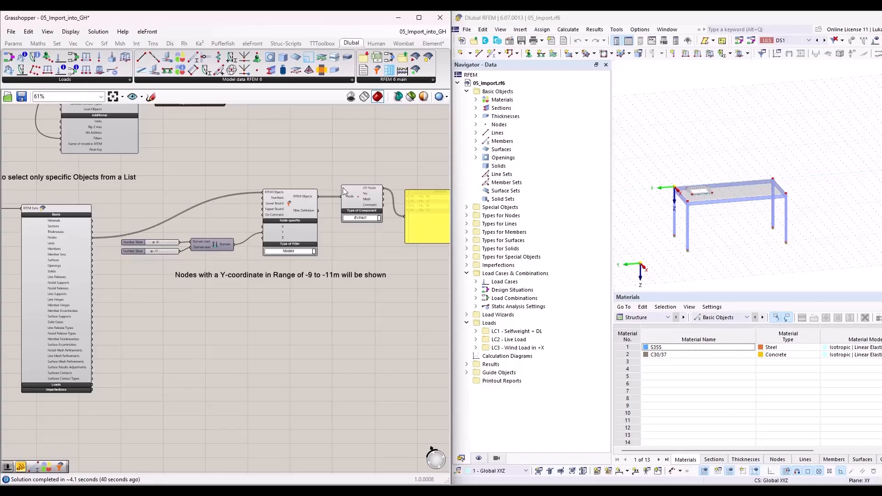
{"action": "right_click_drag", "start_coordinate": [159, 205], "coordinate": [391, 306]}
{"action": "right_click_drag", "start_coordinate": [219, 220], "coordinate": [219, 288]}
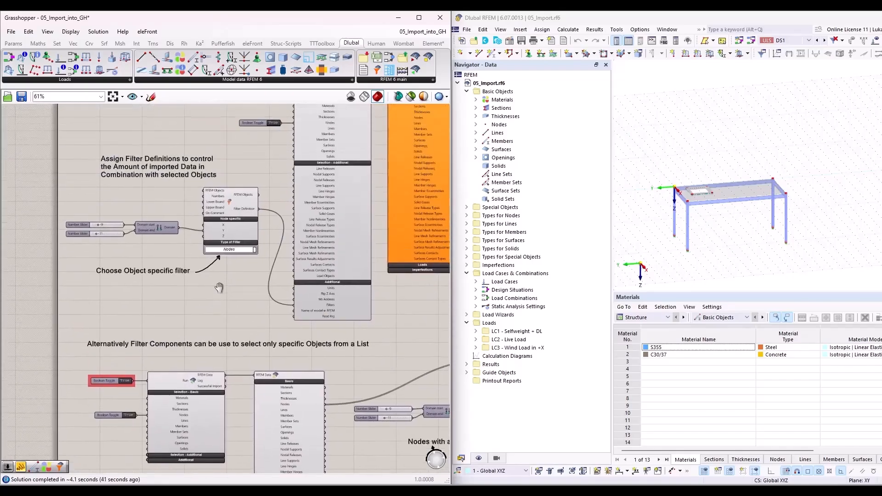
{"action": "scroll", "coordinate": [224, 223], "scroll_direction": "up", "scroll_amount": 2}
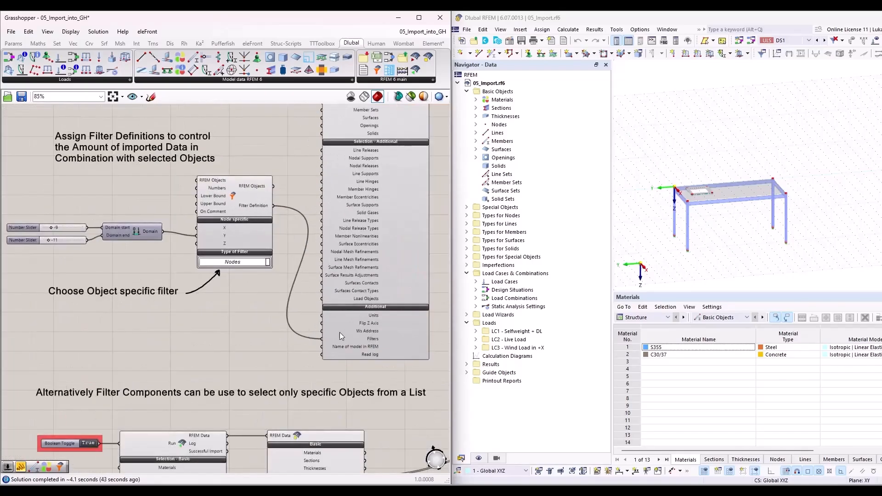
{"action": "scroll", "coordinate": [268, 329], "scroll_direction": "down", "scroll_amount": 1}
{"action": "scroll", "coordinate": [266, 328], "scroll_direction": "down", "scroll_amount": 1}
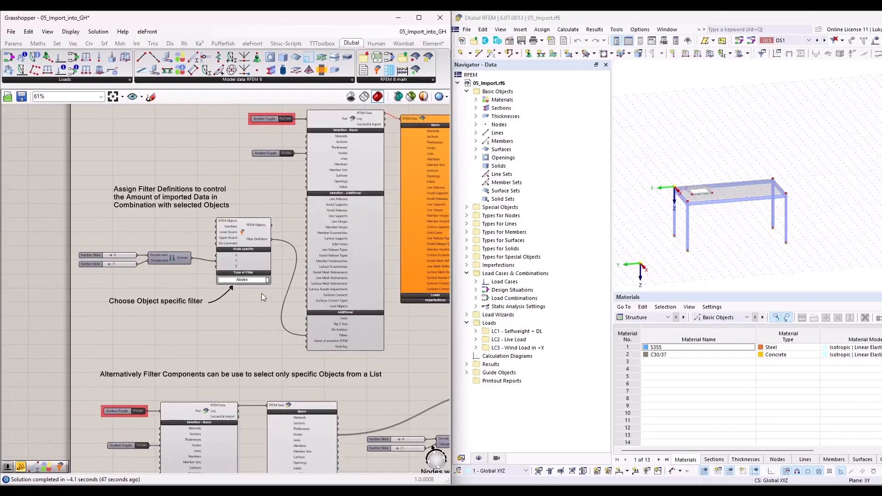
{"action": "scroll", "coordinate": [257, 286], "scroll_direction": "down", "scroll_amount": 5}
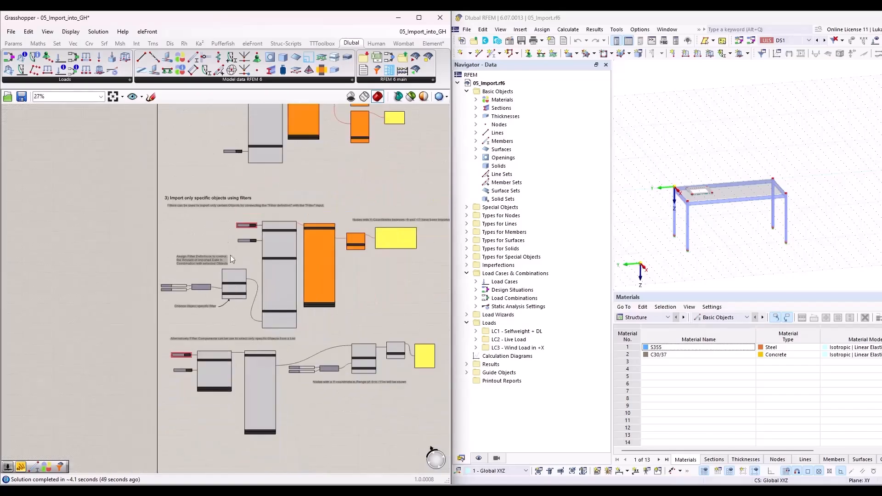
Step: Review the section 1 complete structure import, from its Run toggle to the Section, Node, Line and Surface extract components and their panels
{"action": "right_click_drag", "start_coordinate": [183, 200], "coordinate": [145, 347]}
{"action": "right_click_drag", "start_coordinate": [146, 188], "coordinate": [152, 398]}
{"action": "scroll", "coordinate": [139, 244], "scroll_direction": "up", "scroll_amount": 4}
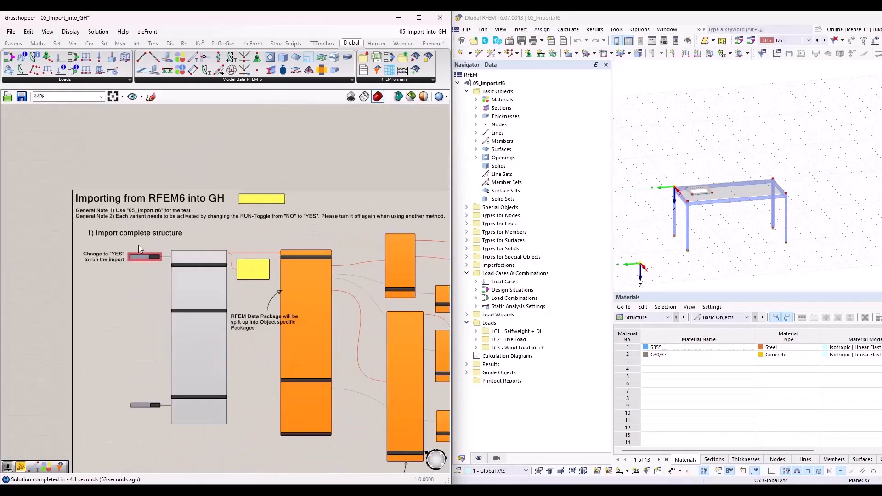
{"action": "scroll", "coordinate": [138, 244], "scroll_direction": "up", "scroll_amount": 1}
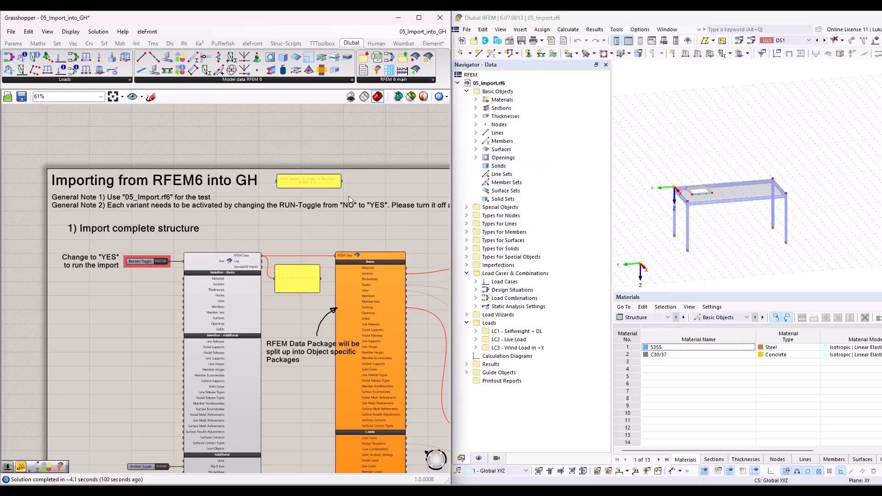
{"action": "scroll", "coordinate": [147, 270], "scroll_direction": "down", "scroll_amount": 2}
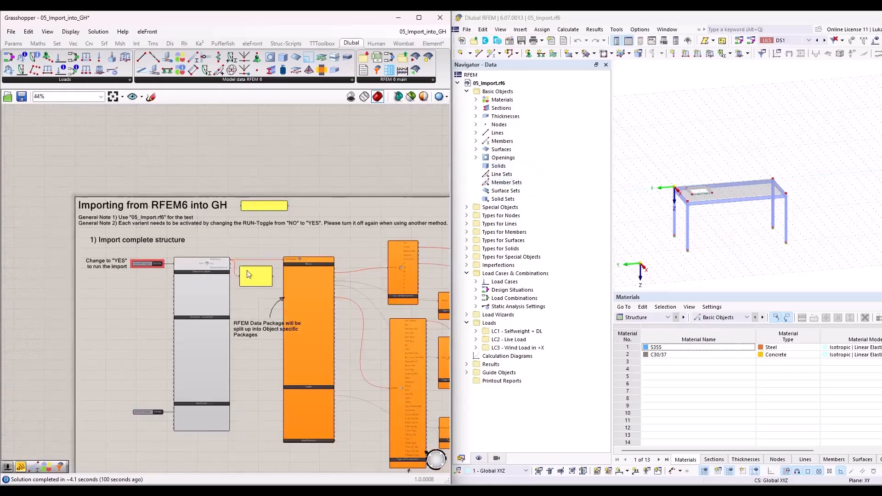
{"action": "scroll", "coordinate": [351, 248], "scroll_direction": "up", "scroll_amount": 5}
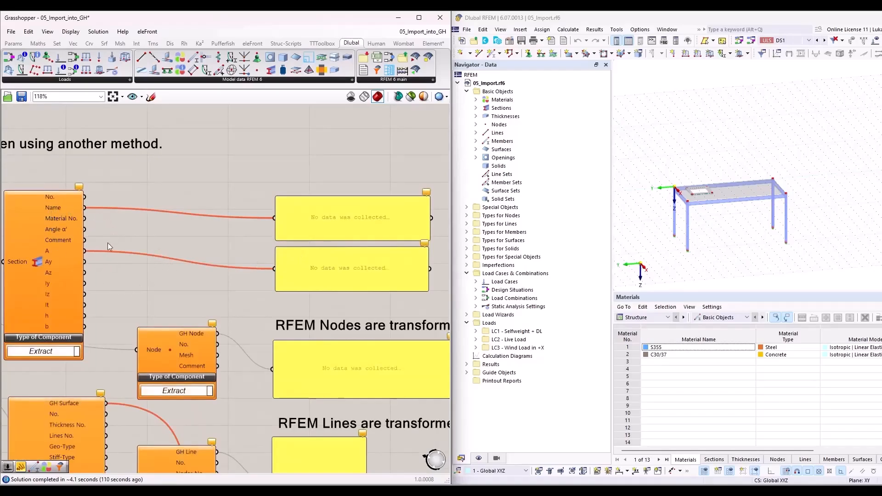
{"action": "right_click_drag", "start_coordinate": [136, 285], "coordinate": [168, 270]}
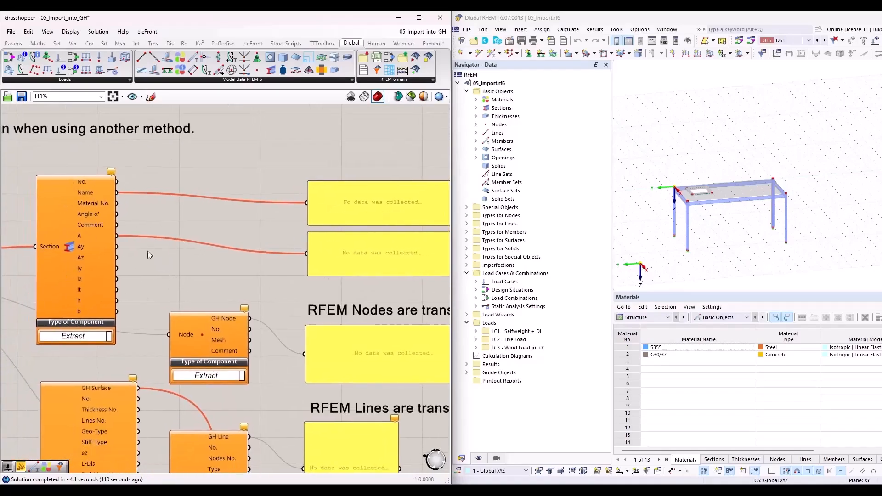
{"action": "scroll", "coordinate": [150, 257], "scroll_direction": "down", "scroll_amount": 4}
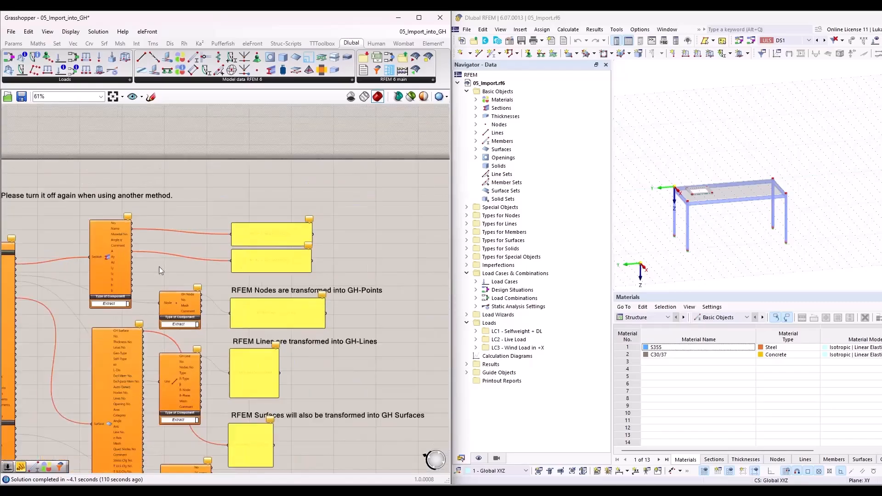
{"action": "scroll", "coordinate": [177, 212], "scroll_direction": "up", "scroll_amount": 1}
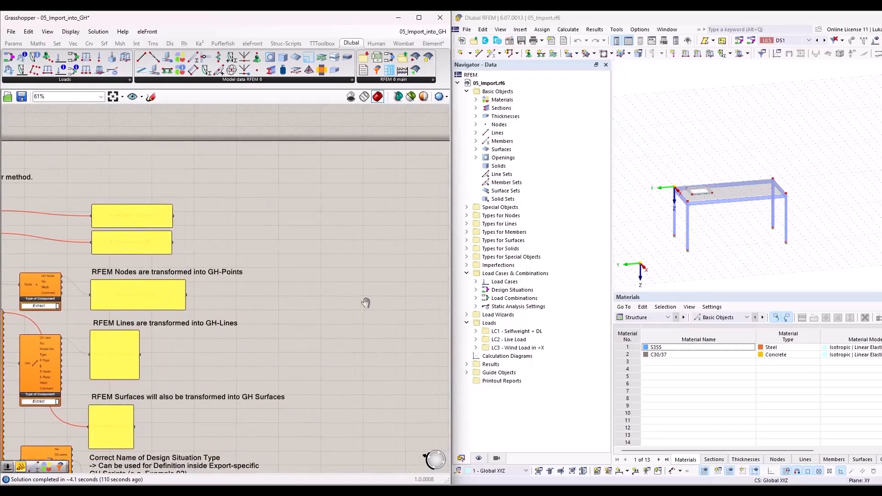
{"action": "right_click_drag", "start_coordinate": [364, 305], "coordinate": [260, 292]}
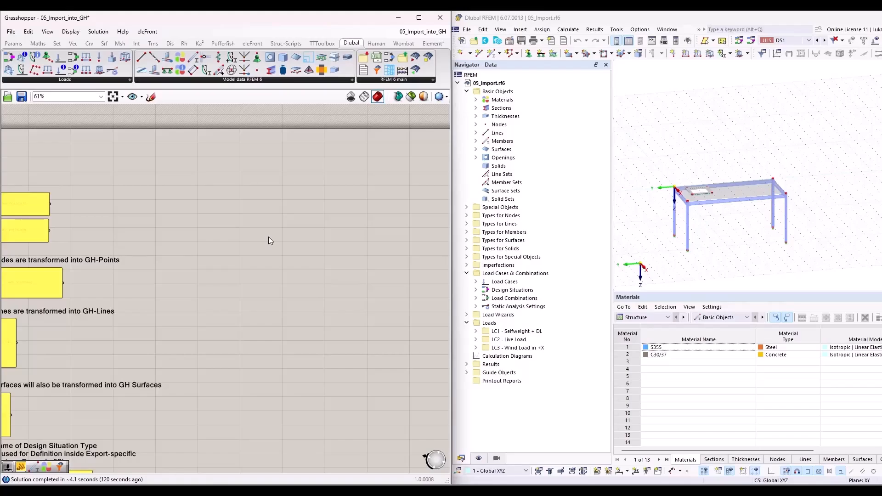
{"action": "scroll", "coordinate": [298, 205], "scroll_direction": "down", "scroll_amount": 3}
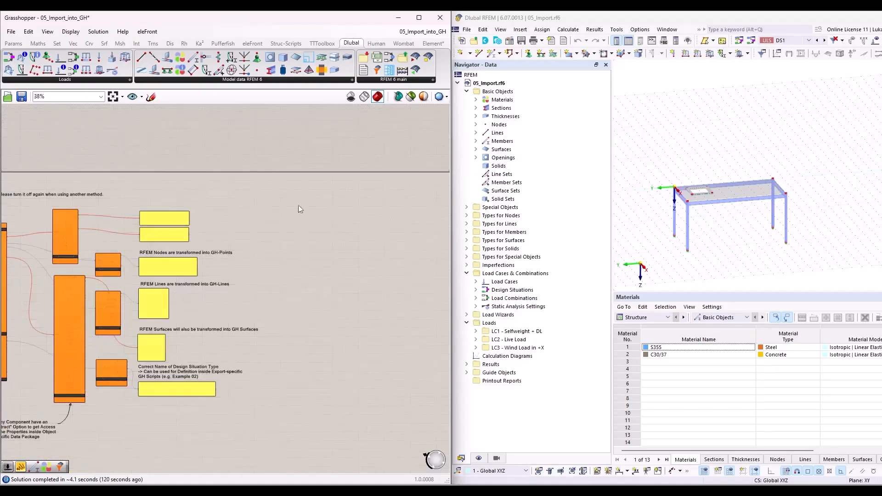
{"action": "scroll", "coordinate": [146, 186], "scroll_direction": "up", "scroll_amount": 4}
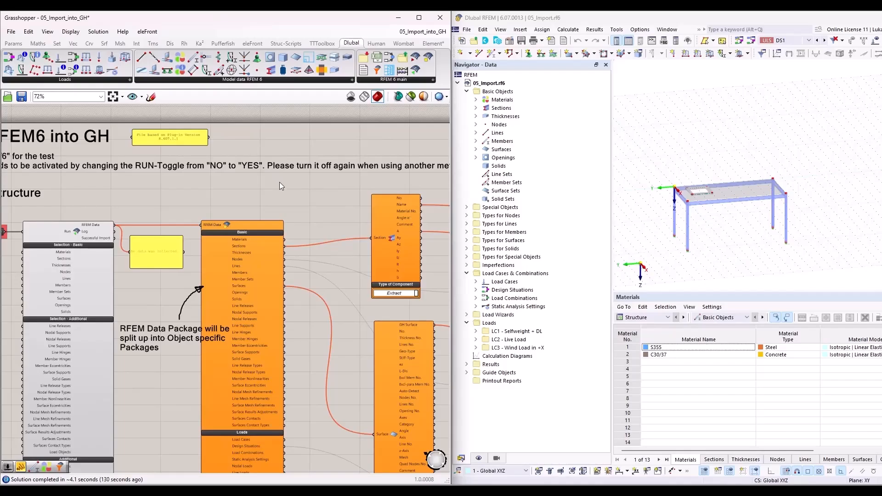
{"action": "scroll", "coordinate": [282, 186], "scroll_direction": "down", "scroll_amount": 1}
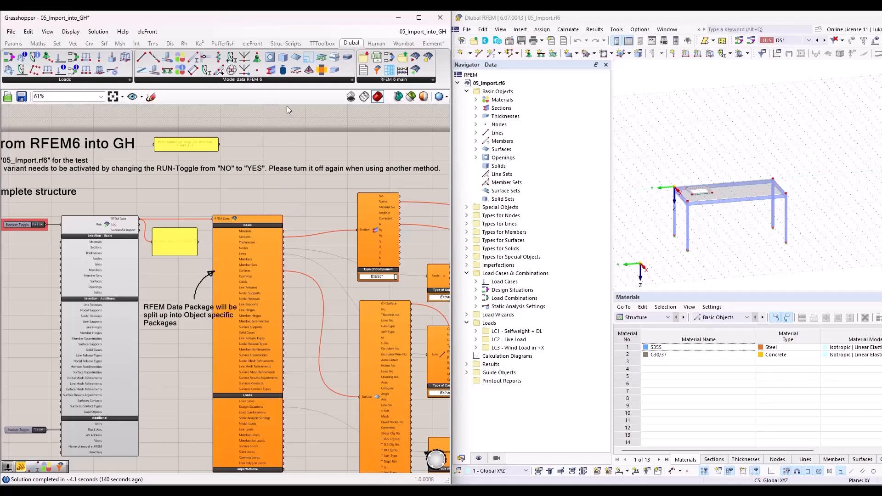
Step: Close the 05_Import_into_GH script without saving its changes, and close the 05_Import.rf6 model in RFEM
{"action": "left_click", "coordinate": [439, 32]}
{"action": "left_click", "coordinate": [467, 47]}
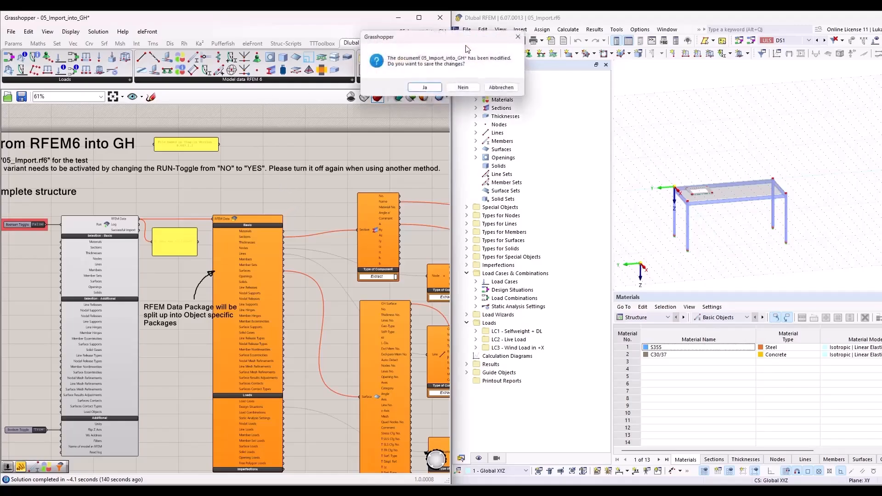
{"action": "left_click", "coordinate": [471, 89]}
{"action": "left_click_drag", "start_coordinate": [852, 23], "coordinate": [880, 27]}
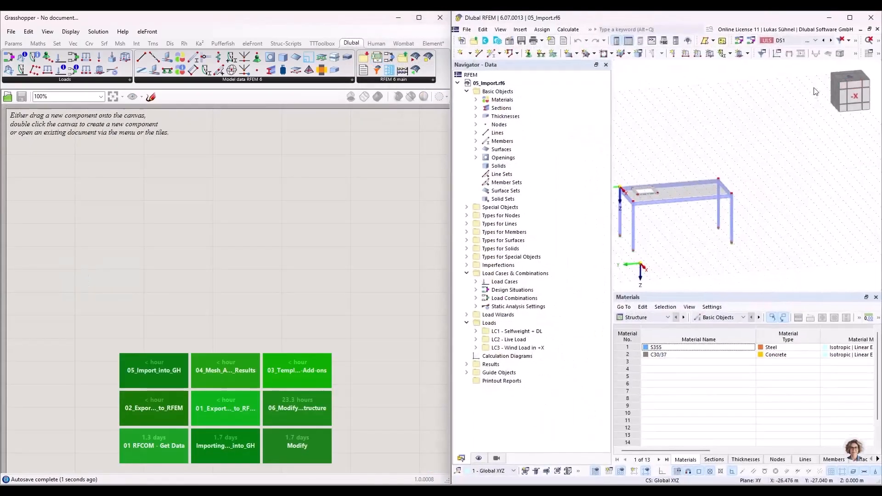
{"action": "left_click", "coordinate": [877, 28]}
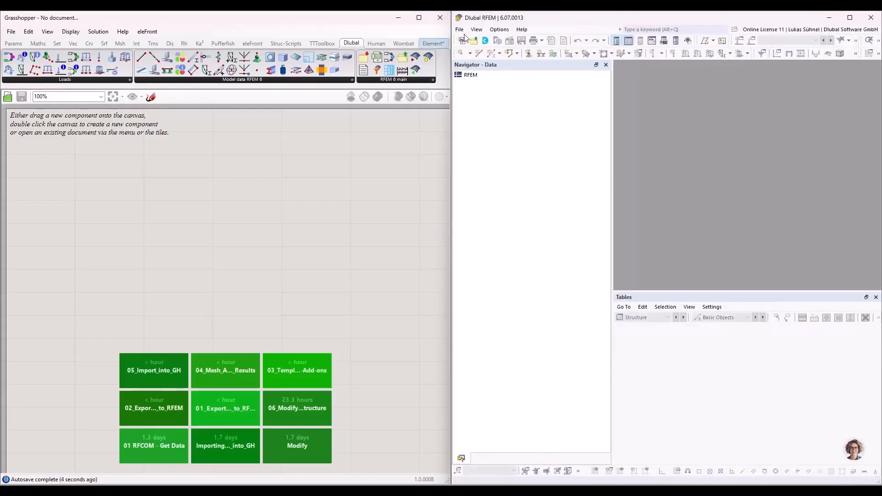
Step: Reopen the 05_Import.rf6 model in RFEM and open the 06_Modify_RFEM_Structure script in Grasshopper
{"action": "left_click", "coordinate": [459, 29]}
{"action": "left_click", "coordinate": [487, 87]}
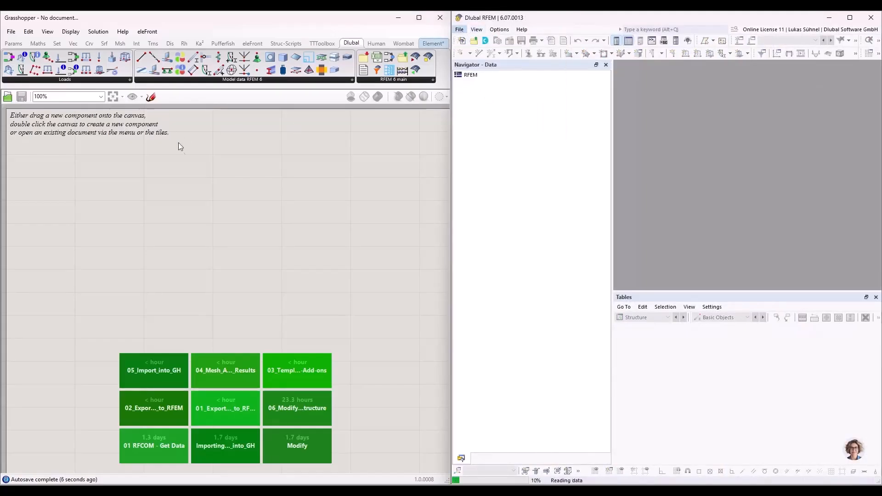
{"action": "left_click", "coordinate": [291, 403]}
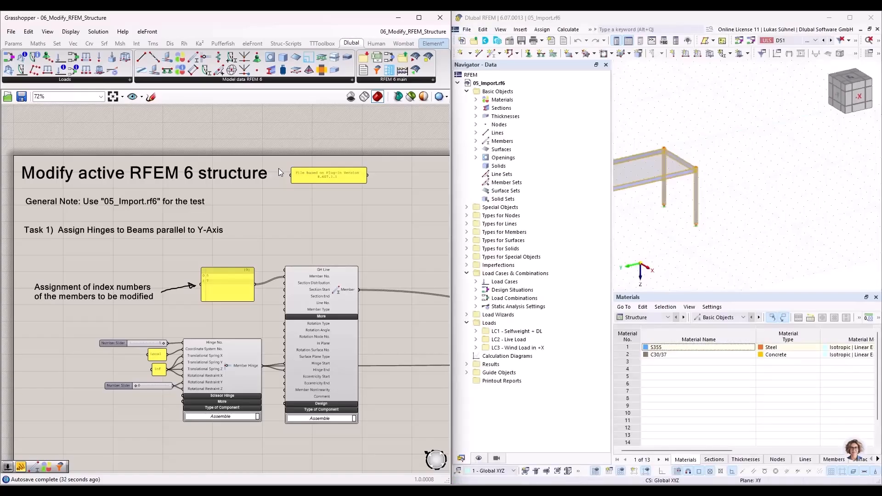
Step: Survey the two tasks of the modify script, and examine the table model's beams, corner connections and slab opening in RFEM
{"action": "scroll", "coordinate": [173, 262], "scroll_direction": "down", "scroll_amount": 5}
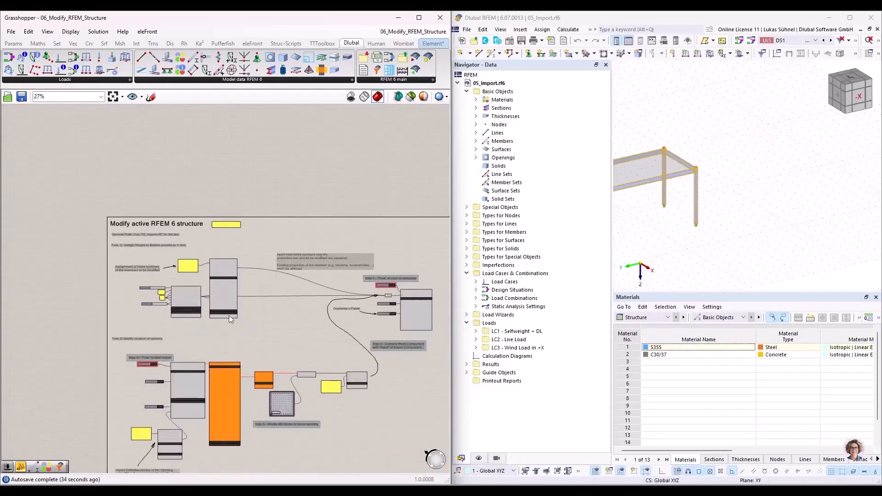
{"action": "scroll", "coordinate": [156, 188], "scroll_direction": "up", "scroll_amount": 3}
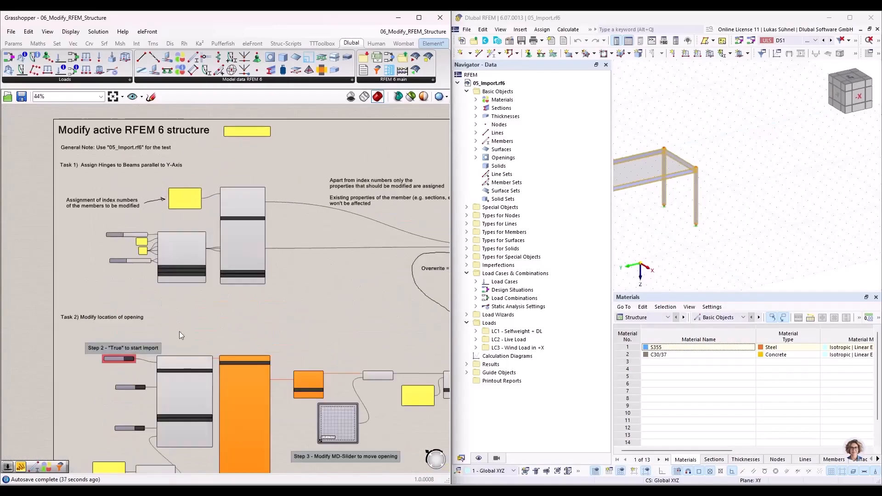
{"action": "left_click", "coordinate": [798, 203]}
{"action": "scroll", "coordinate": [801, 197], "scroll_direction": "down", "scroll_amount": 2}
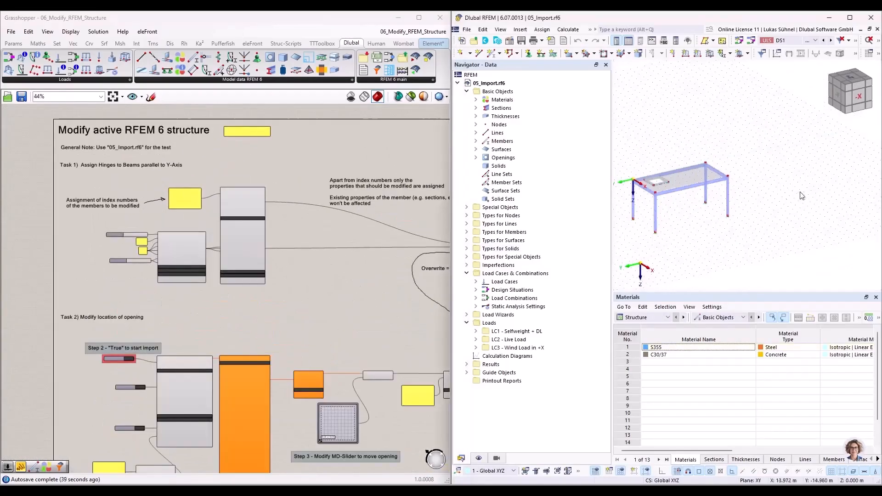
{"action": "scroll", "coordinate": [716, 192], "scroll_direction": "up", "scroll_amount": 4}
{"action": "scroll", "coordinate": [713, 189], "scroll_direction": "up", "scroll_amount": 2}
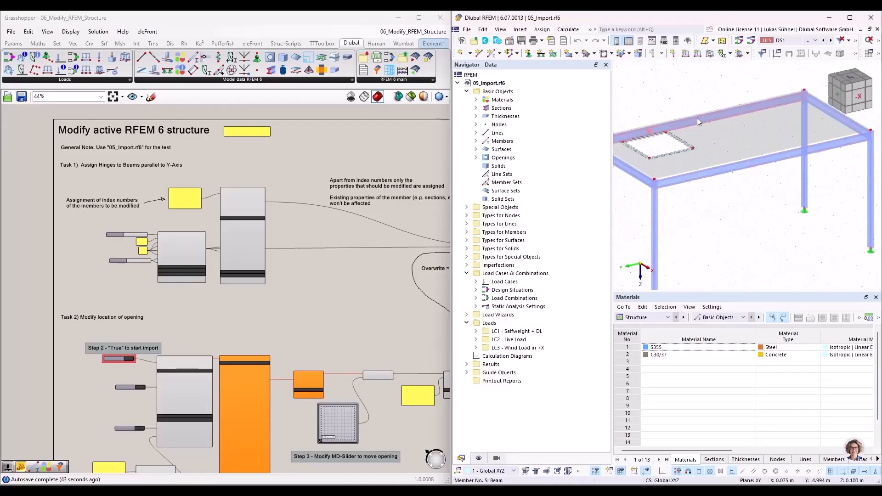
{"action": "mouse_move", "coordinate": [698, 117]}
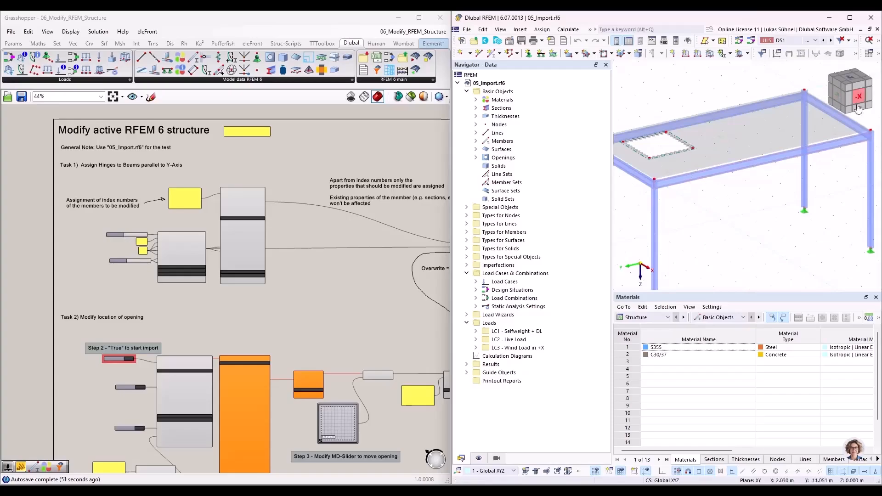
{"action": "scroll", "coordinate": [786, 216], "scroll_direction": "up", "scroll_amount": 6}
{"action": "middle_click_drag", "start_coordinate": [786, 217], "coordinate": [775, 216]}
{"action": "scroll", "coordinate": [799, 164], "scroll_direction": "up", "scroll_amount": 5}
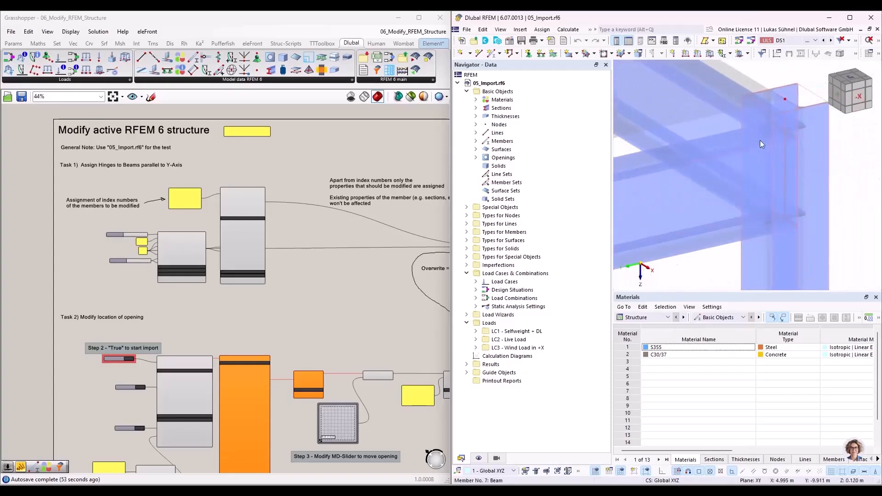
{"action": "scroll", "coordinate": [787, 148], "scroll_direction": "down", "scroll_amount": 10}
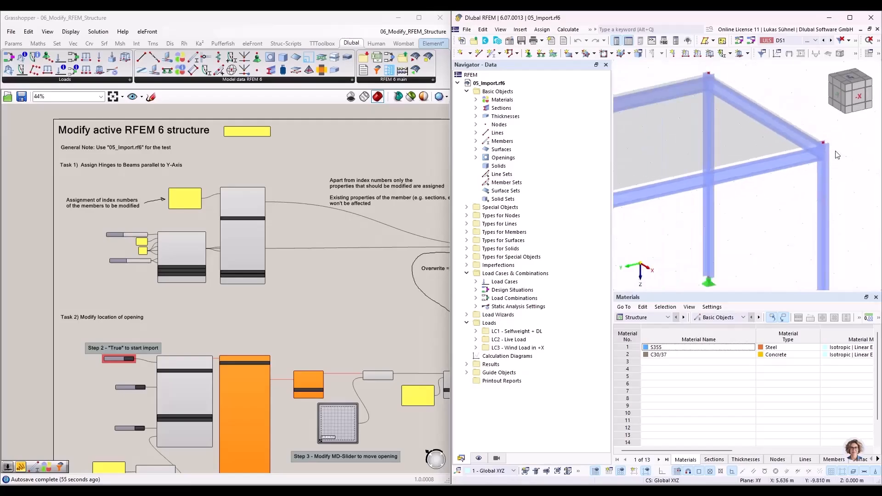
{"action": "right_click_drag", "start_coordinate": [316, 266], "coordinate": [251, 273]}
{"action": "mouse_move", "coordinate": [647, 120]}
{"action": "left_mouse_down"}
{"action": "mouse_move", "coordinate": [721, 178]}
{"action": "mouse_move", "coordinate": [659, 123]}
{"action": "left_mouse_up"}
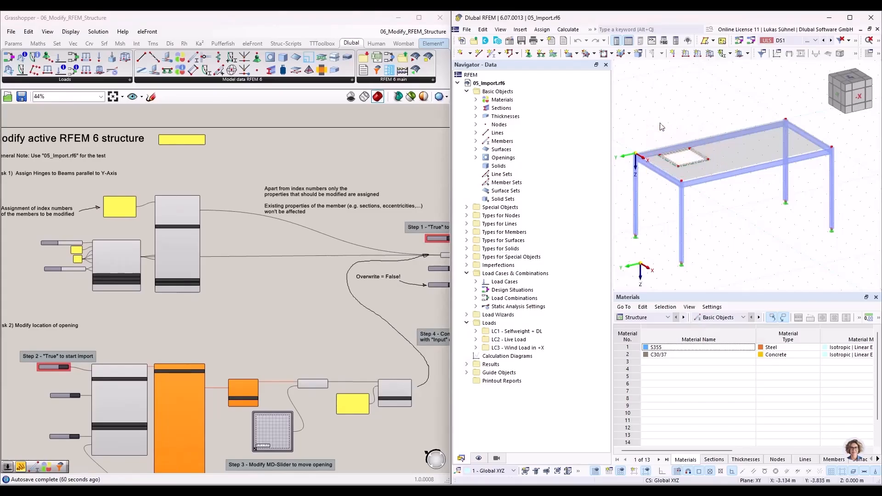
Step: Maximize the Grasshopper window and examine how Task 1's index number panel feeds the Member No. input of the Member component
{"action": "left_click", "coordinate": [419, 18]}
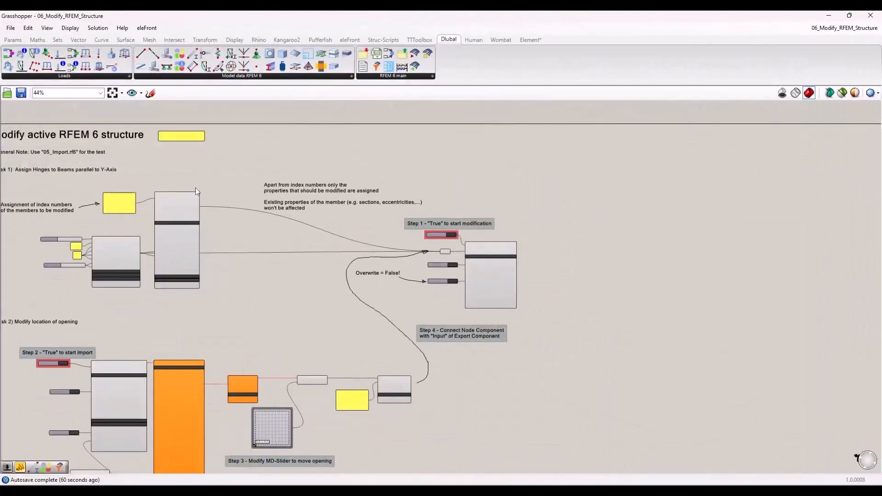
{"action": "right_click_drag", "start_coordinate": [103, 175], "coordinate": [227, 220]}
{"action": "scroll", "coordinate": [269, 266], "scroll_direction": "up", "scroll_amount": 5}
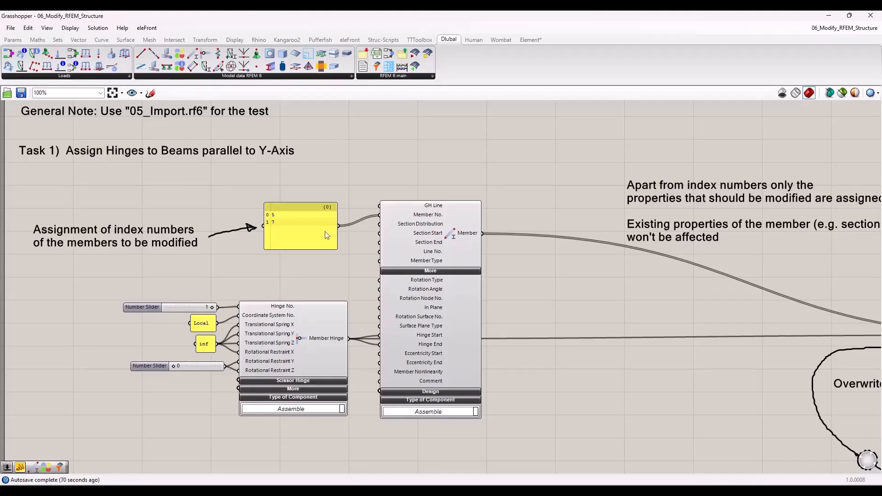
{"action": "left_click", "coordinate": [426, 228]}
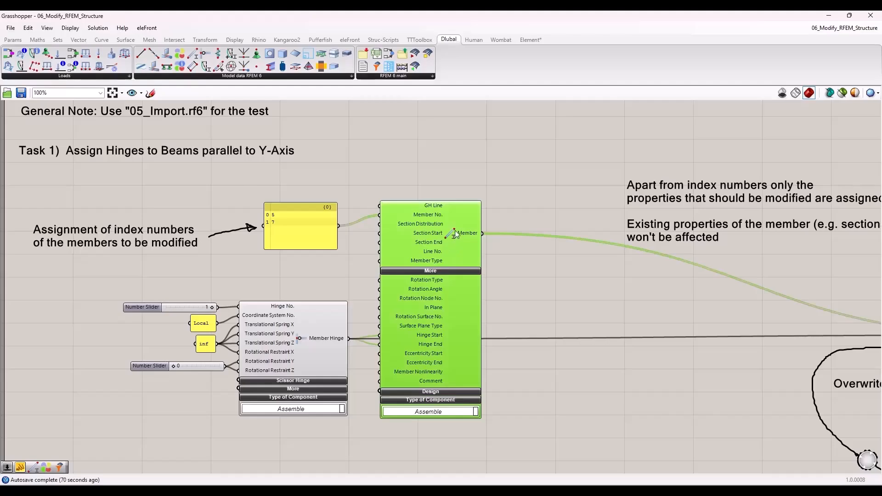
{"action": "left_click", "coordinate": [292, 227]}
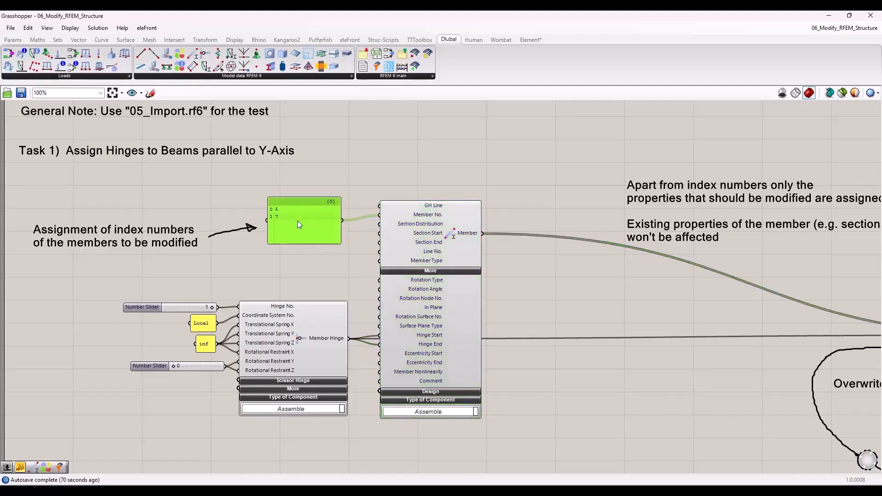
{"action": "scroll", "coordinate": [275, 218], "scroll_direction": "up", "scroll_amount": 5}
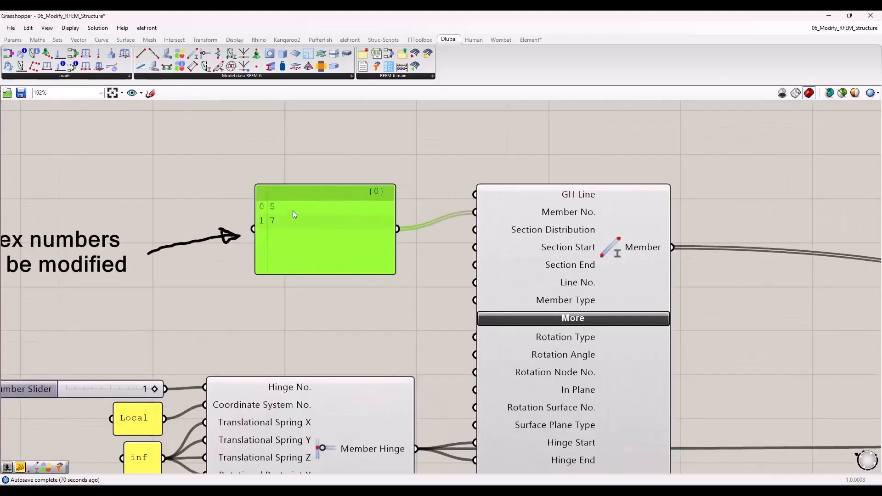
Step: Examine the Member Hinge component's spring and restraint inputs and its connections to the Member component's Hinge Start and Hinge End
{"action": "scroll", "coordinate": [283, 209], "scroll_direction": "down", "scroll_amount": 1}
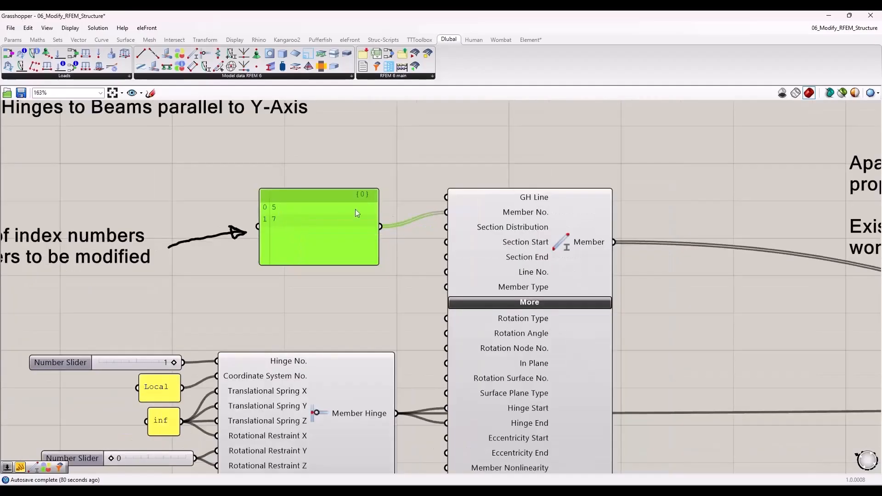
{"action": "mouse_move", "coordinate": [527, 216]}
{"action": "left_click", "coordinate": [345, 297]}
{"action": "right_click_drag", "start_coordinate": [349, 284], "coordinate": [391, 165]}
{"action": "left_click_drag", "start_coordinate": [87, 227], "coordinate": [454, 445]}
{"action": "left_click", "coordinate": [354, 436]}
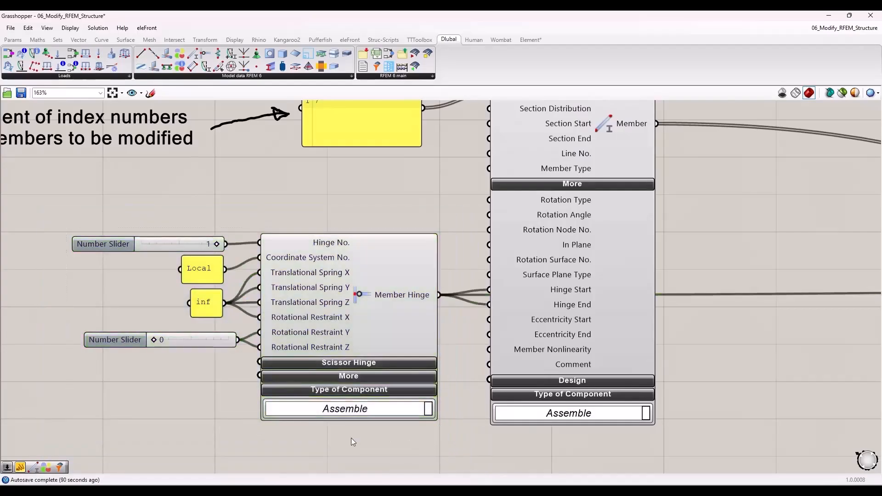
{"action": "left_click", "coordinate": [374, 298]}
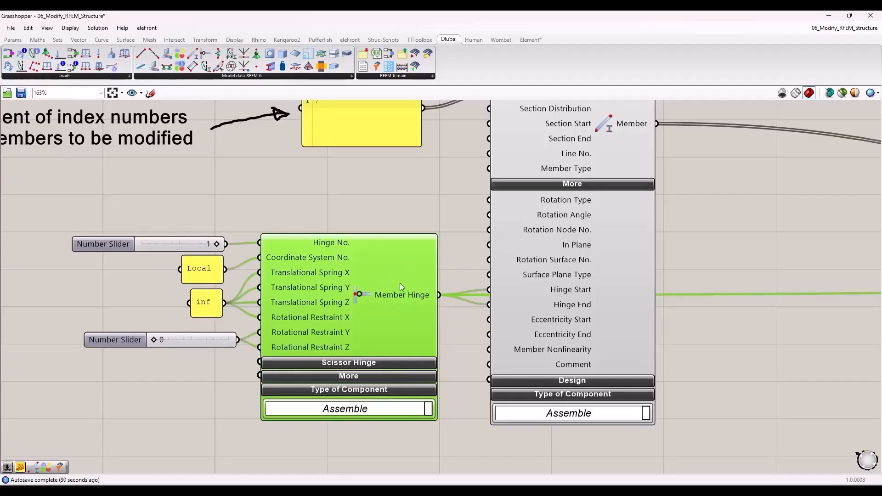
{"action": "scroll", "coordinate": [456, 291], "scroll_direction": "down", "scroll_amount": 2}
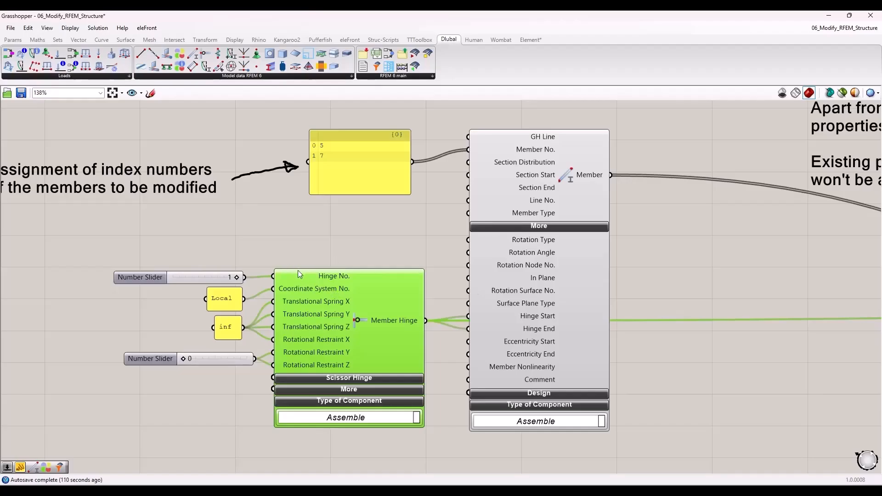
{"action": "scroll", "coordinate": [300, 269], "scroll_direction": "down", "scroll_amount": 3}
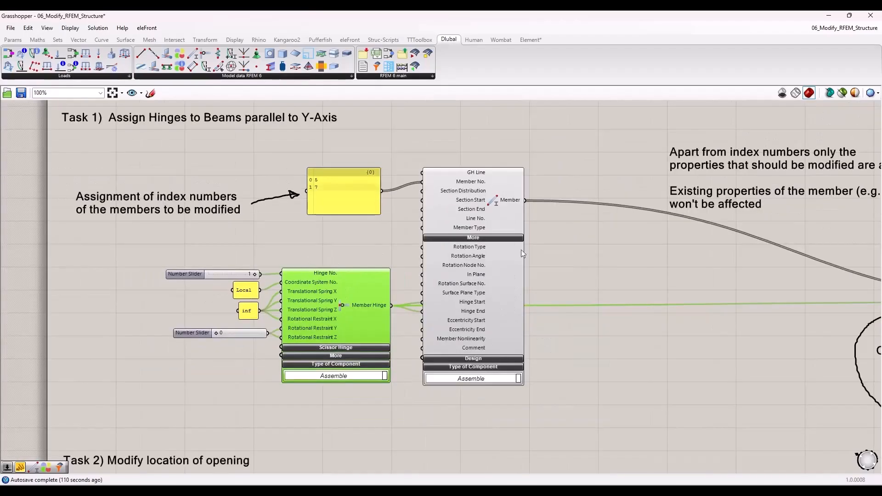
Step: Examine the RFEM export component's inputs and the Boolean toggle that controls its Overwrite option
{"action": "right_click_drag", "start_coordinate": [812, 328], "coordinate": [117, 310]}
{"action": "scroll", "coordinate": [505, 324], "scroll_direction": "up", "scroll_amount": 2}
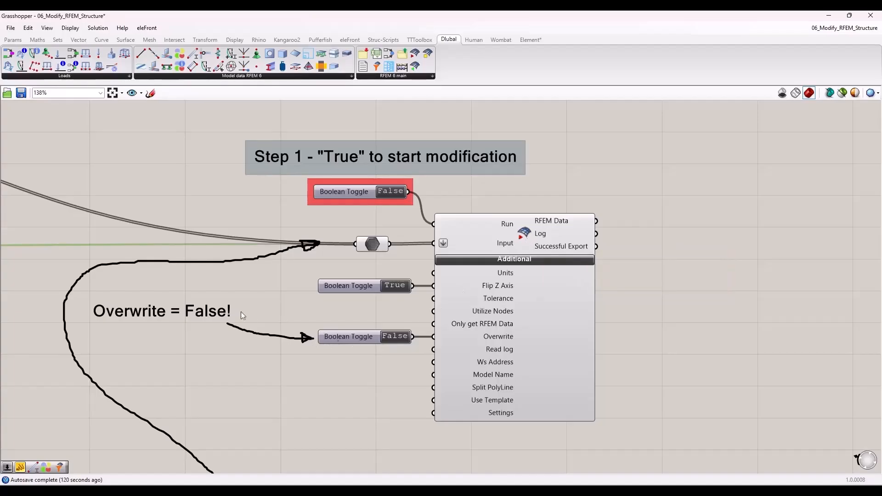
{"action": "mouse_move", "coordinate": [82, 298]}
{"action": "left_mouse_down"}
{"action": "mouse_move", "coordinate": [430, 350]}
{"action": "mouse_move", "coordinate": [542, 349]}
{"action": "left_mouse_up"}
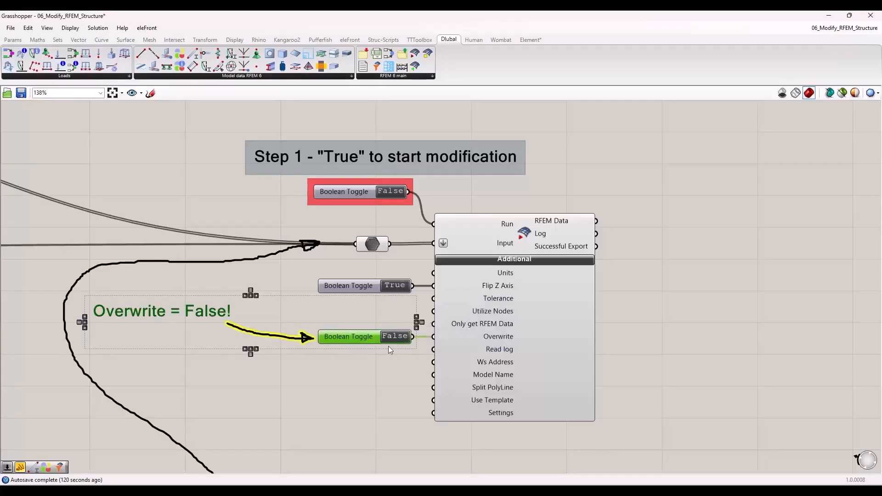
{"action": "left_click", "coordinate": [348, 358]}
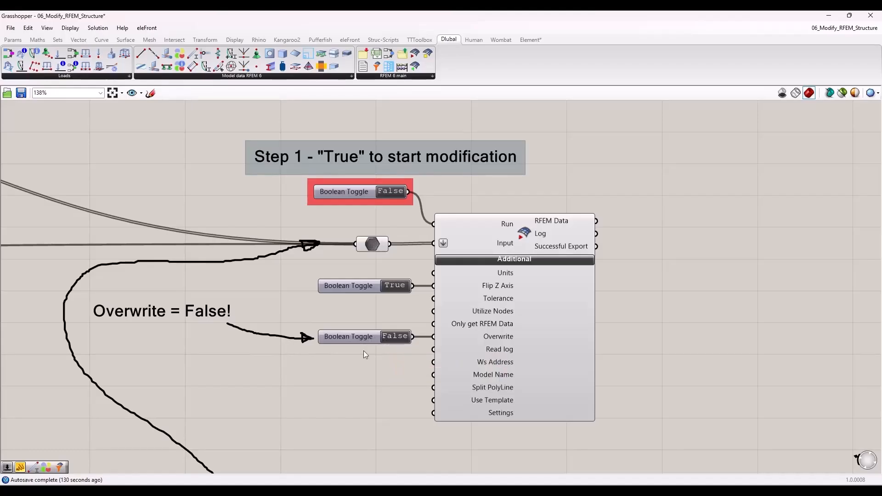
Step: Place the Grasshopper window beside RFEM and set the Step 1 toggle to True to run the modification
{"action": "scroll", "coordinate": [431, 308], "scroll_direction": "down", "scroll_amount": 2}
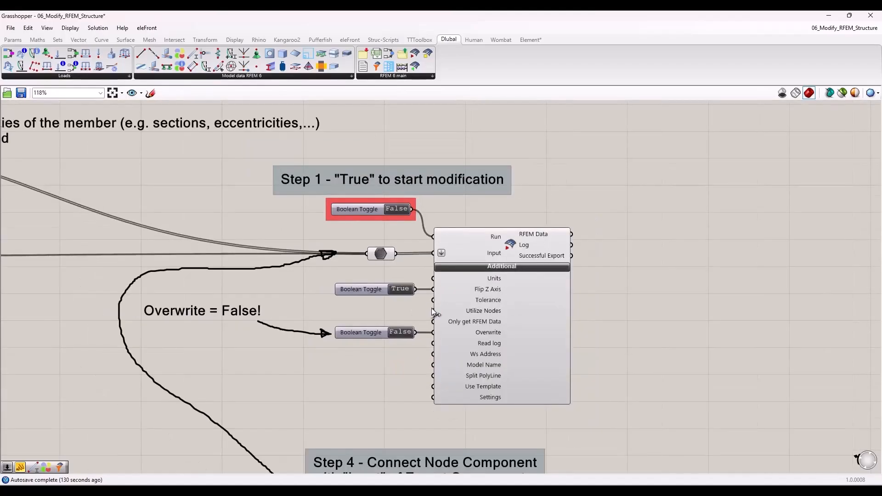
{"action": "left_click_drag", "start_coordinate": [378, 15], "coordinate": [0, 182]}
{"action": "right_click_drag", "start_coordinate": [341, 234], "coordinate": [249, 227]}
{"action": "scroll", "coordinate": [249, 228], "scroll_direction": "up", "scroll_amount": 2}
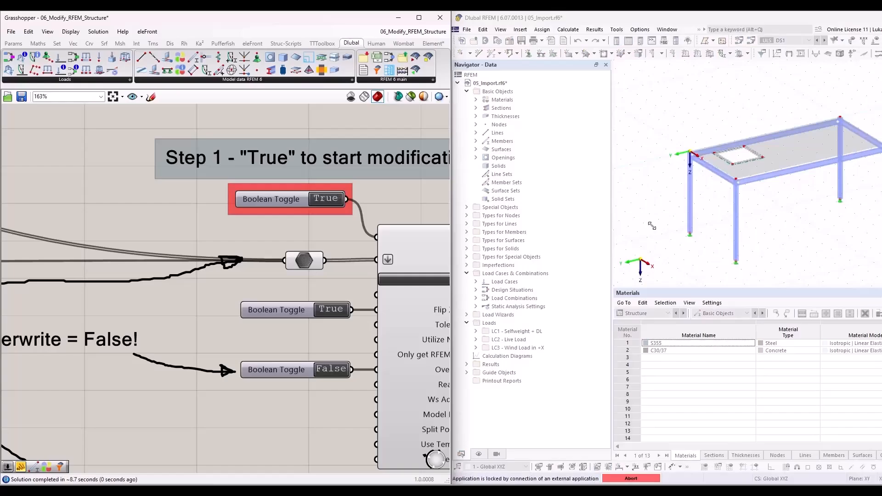
Step: Inspect the section and eccentricity settings of modified beam member 7 in RFEM, and close its dialog without changes
{"action": "scroll", "coordinate": [686, 212], "scroll_direction": "up", "scroll_amount": 5}
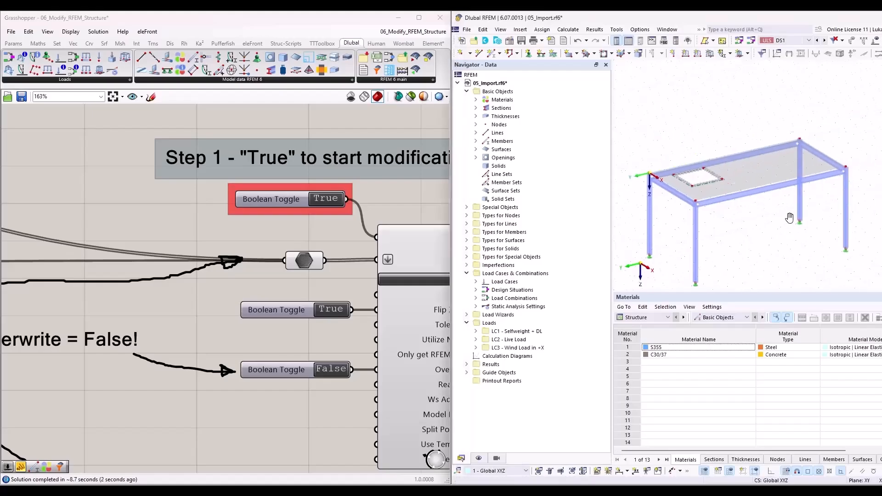
{"action": "scroll", "coordinate": [685, 212], "scroll_direction": "up", "scroll_amount": 2}
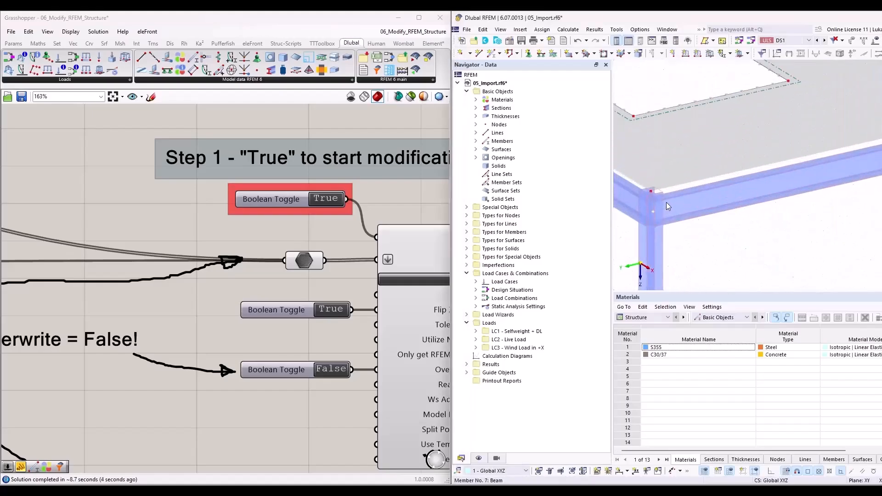
{"action": "double_click", "coordinate": [714, 199]}
{"action": "left_click", "coordinate": [398, 113]}
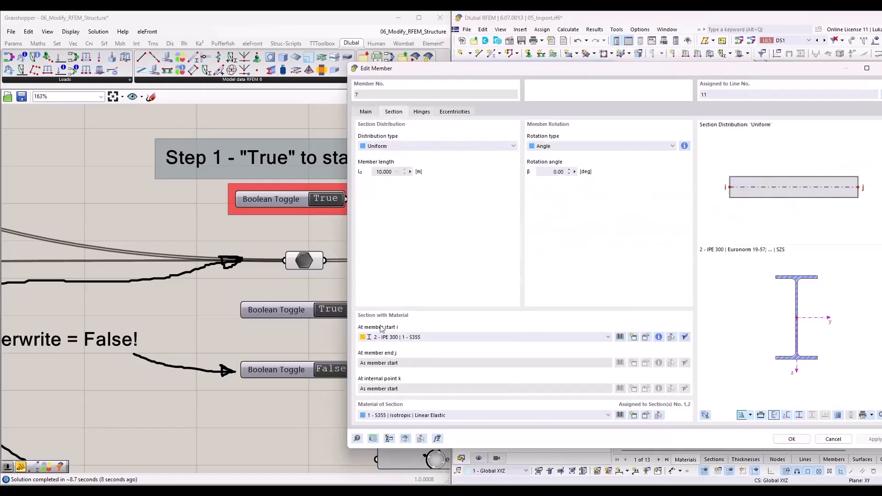
{"action": "left_click", "coordinate": [452, 116]}
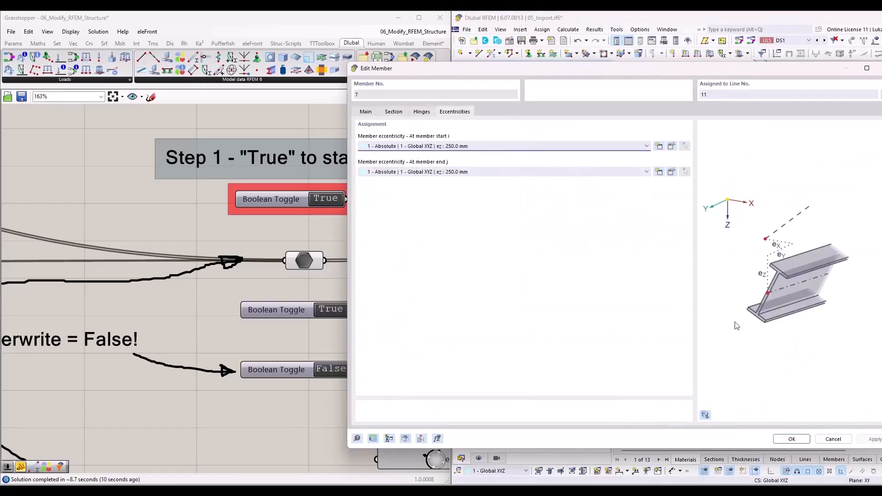
{"action": "left_click", "coordinate": [834, 439]}
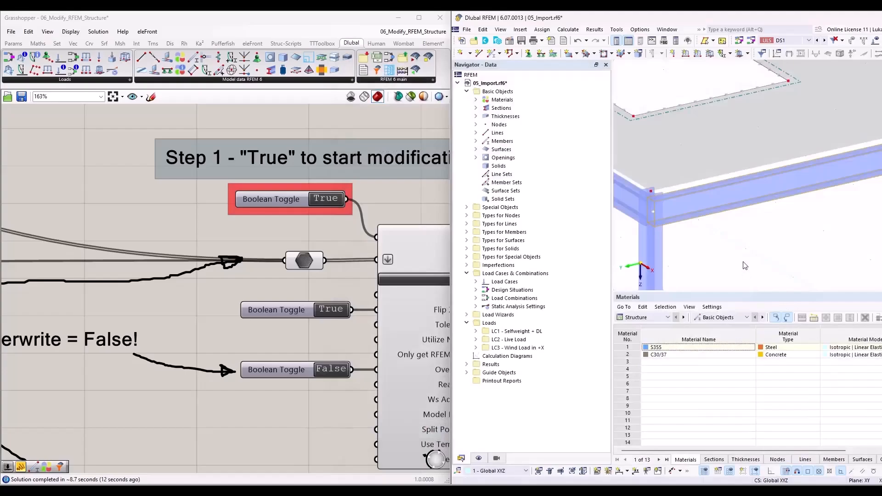
Step: Examine the slab opening in the RFEM table model and the import section of Task 2 in the script
{"action": "scroll", "coordinate": [668, 220], "scroll_direction": "down", "scroll_amount": 2}
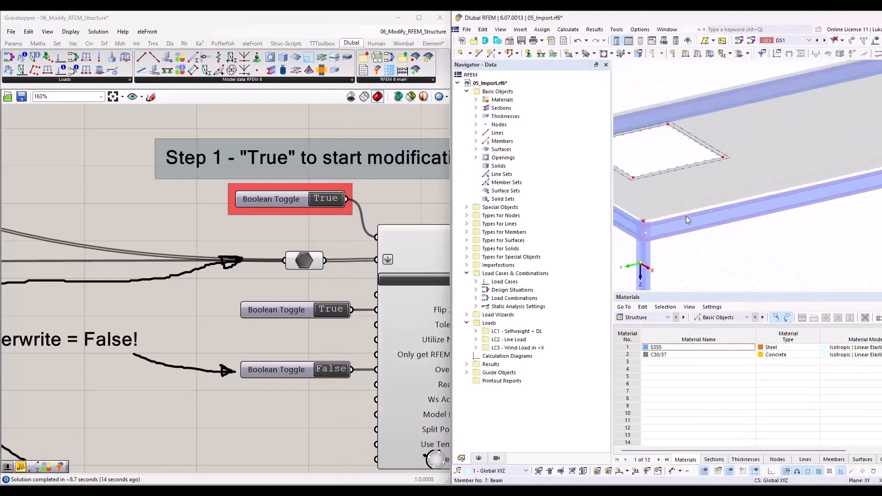
{"action": "scroll", "coordinate": [761, 177], "scroll_direction": "down", "scroll_amount": 4}
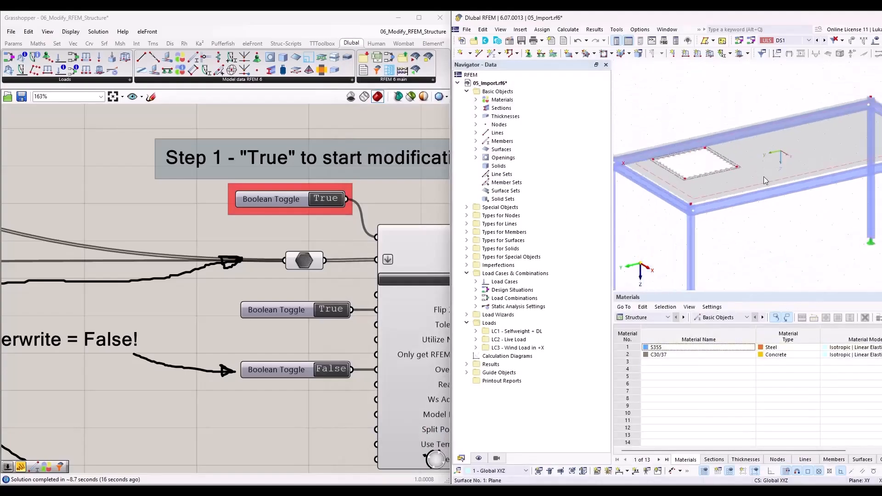
{"action": "scroll", "coordinate": [358, 166], "scroll_direction": "down", "scroll_amount": 7}
{"action": "scroll", "coordinate": [95, 273], "scroll_direction": "up", "scroll_amount": 5}
{"action": "scroll", "coordinate": [162, 225], "scroll_direction": "up", "scroll_amount": 3}
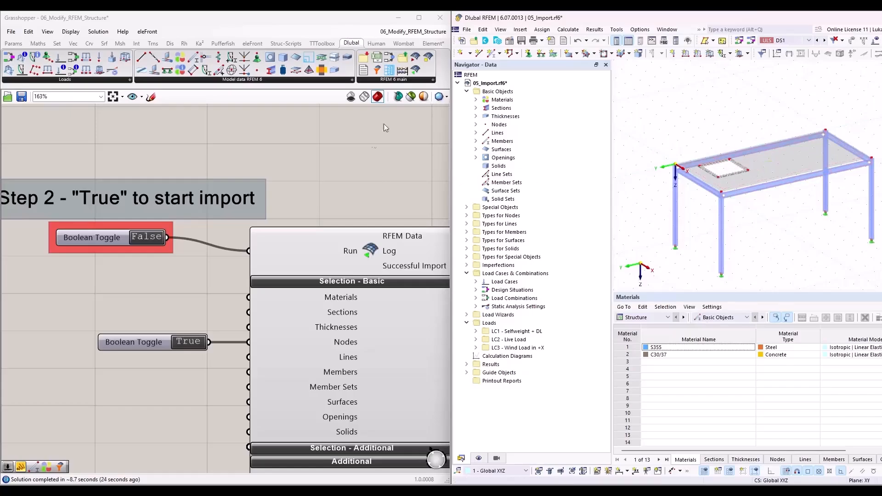
{"action": "mouse_move", "coordinate": [417, 25]}
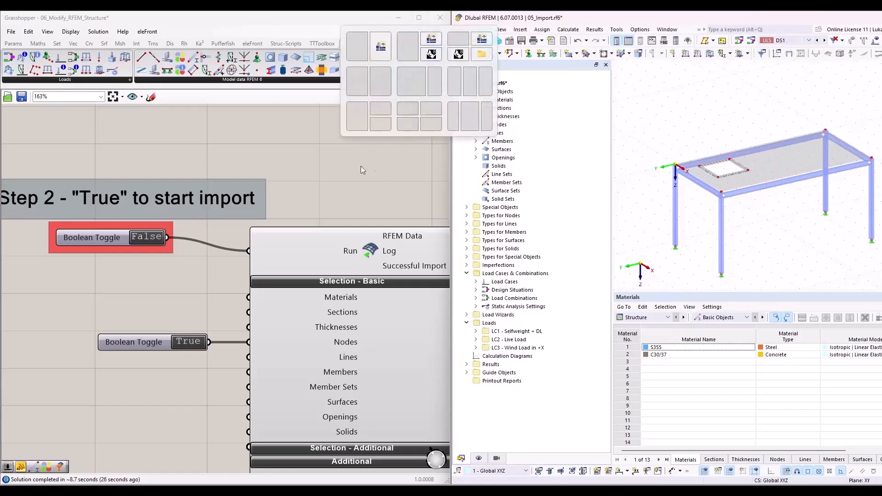
{"action": "scroll", "coordinate": [317, 177], "scroll_direction": "down", "scroll_amount": 4}
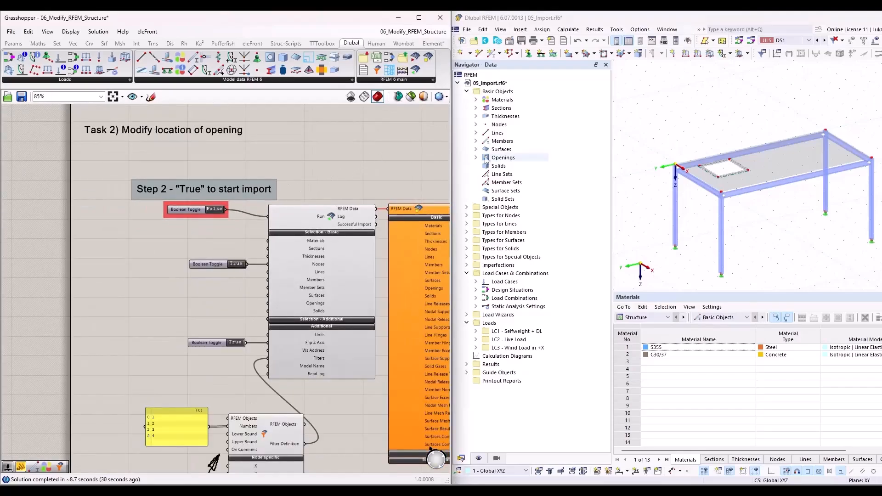
{"action": "scroll", "coordinate": [681, 171], "scroll_direction": "up", "scroll_amount": 3}
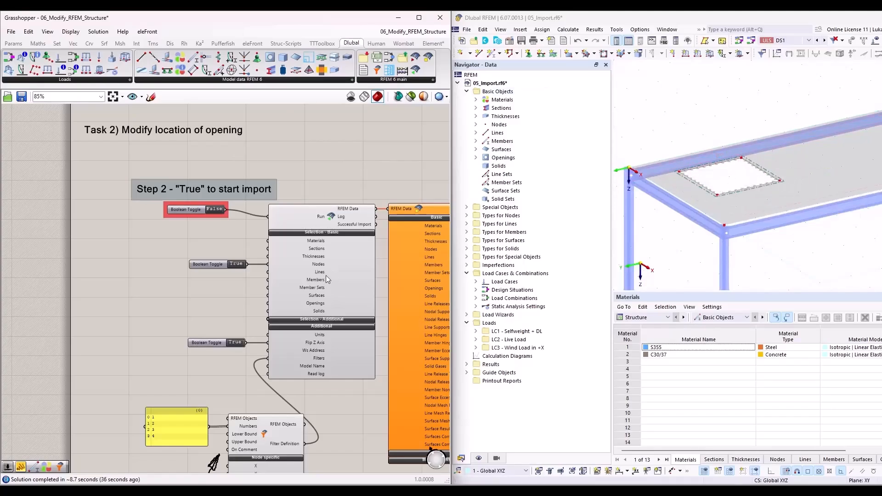
Step: Maximize the Grasshopper window and examine Task 2's import component, its Nodes selection toggle, and the node filter with its index number panel
{"action": "left_click", "coordinate": [417, 20]}
{"action": "scroll", "coordinate": [332, 214], "scroll_direction": "up", "scroll_amount": 3}
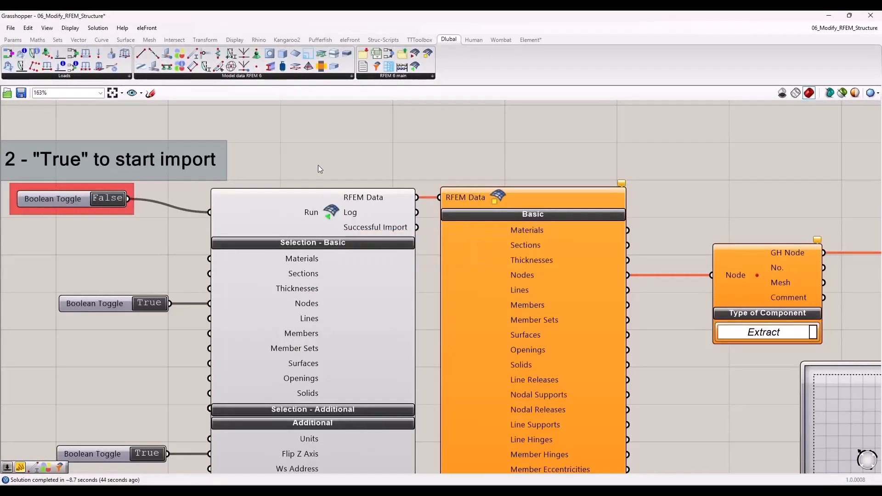
{"action": "right_click_drag", "start_coordinate": [318, 164], "coordinate": [369, 125]}
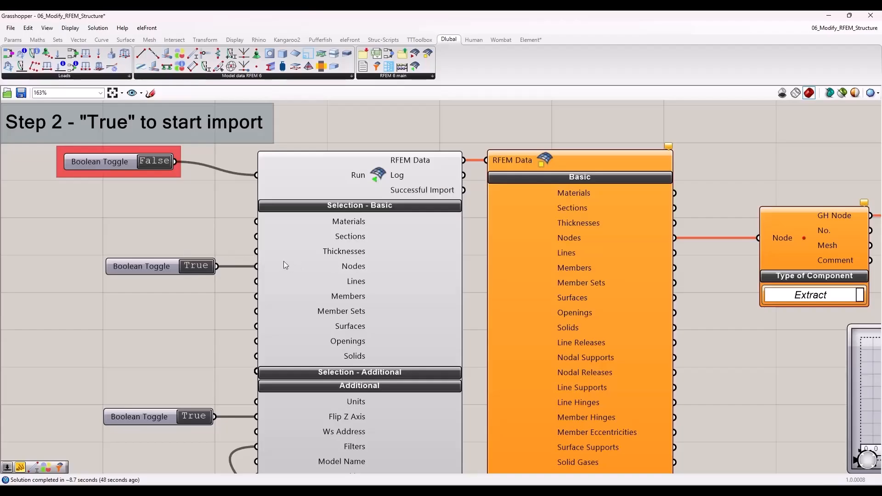
{"action": "right_click_drag", "start_coordinate": [171, 313], "coordinate": [208, 193]}
{"action": "scroll", "coordinate": [214, 202], "scroll_direction": "down", "scroll_amount": 2}
{"action": "right_click_drag", "start_coordinate": [227, 325], "coordinate": [268, 192]}
{"action": "scroll", "coordinate": [315, 284], "scroll_direction": "up", "scroll_amount": 2}
{"action": "scroll", "coordinate": [315, 284], "scroll_direction": "up", "scroll_amount": 1}
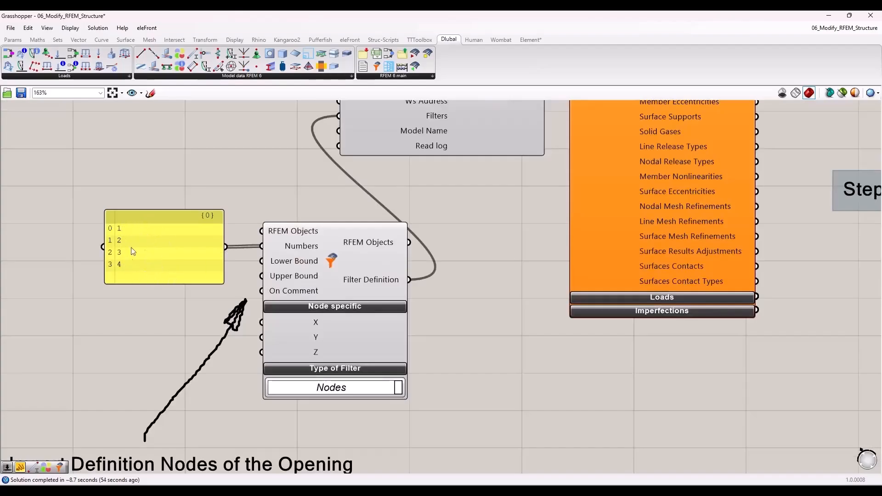
Step: Trace the imported nodes through the Extract node component to the Move component driven by the MD slider
{"action": "scroll", "coordinate": [227, 292], "scroll_direction": "down", "scroll_amount": 3}
{"action": "right_click_drag", "start_coordinate": [396, 255], "coordinate": [243, 376]}
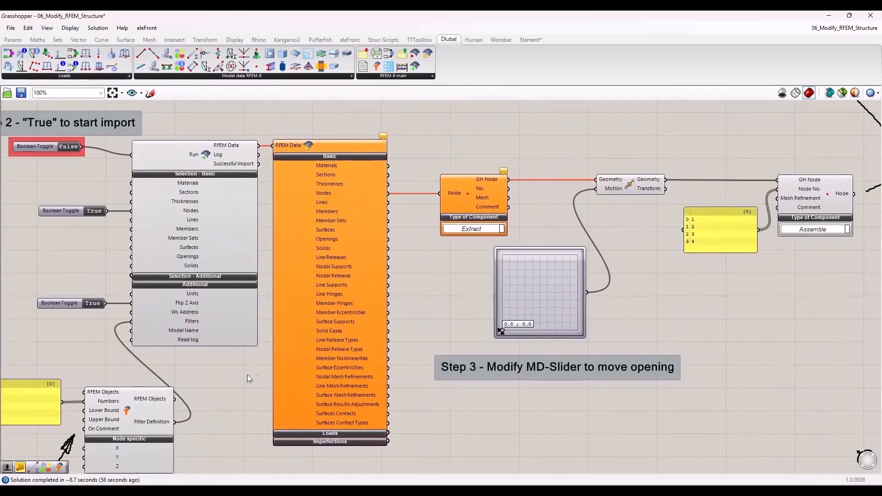
{"action": "scroll", "coordinate": [371, 195], "scroll_direction": "up", "scroll_amount": 3}
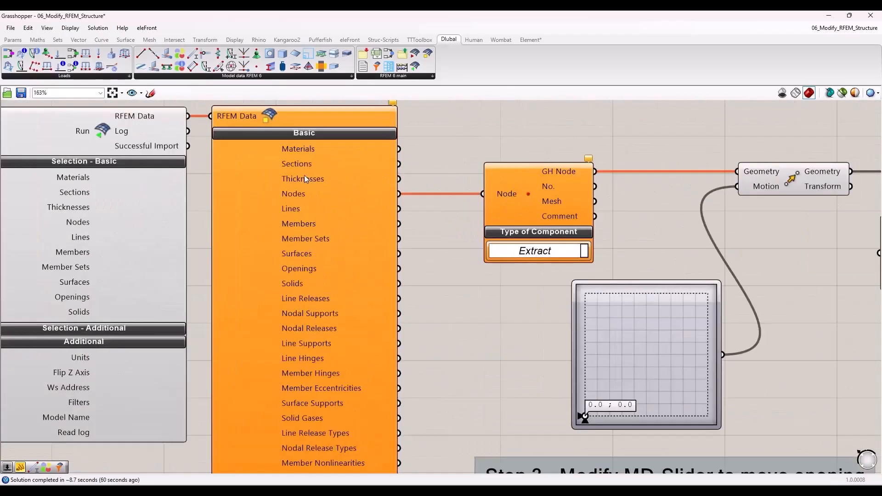
{"action": "right_click_drag", "start_coordinate": [499, 305], "coordinate": [249, 325]}
{"action": "left_click", "coordinate": [335, 227]}
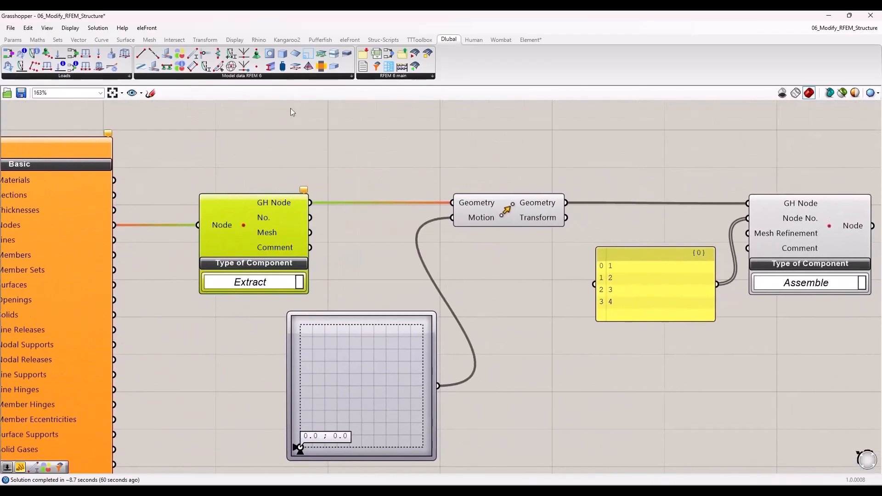
Step: Uncover the Rhino viewport beside the script and set the Step 2 toggle to True to import the opening's nodes
{"action": "left_click_drag", "start_coordinate": [296, 23], "coordinate": [879, 138]}
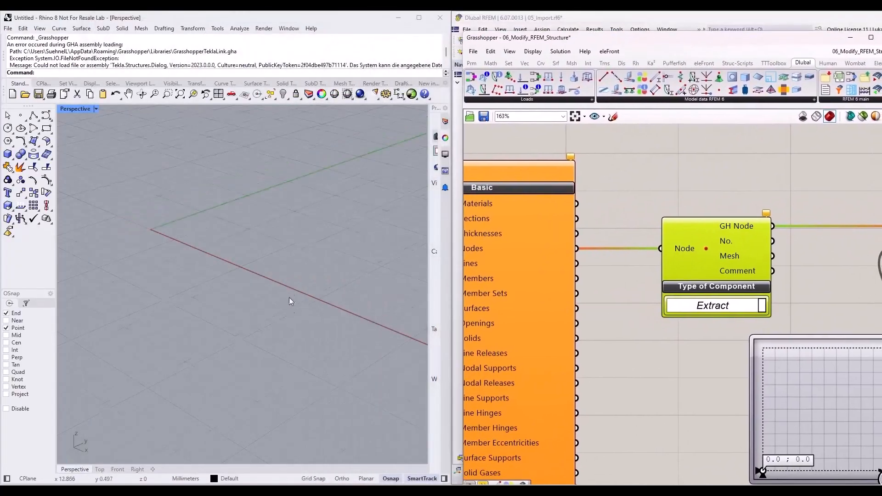
{"action": "left_click", "coordinate": [747, 164]}
{"action": "scroll", "coordinate": [756, 230], "scroll_direction": "down", "scroll_amount": 6}
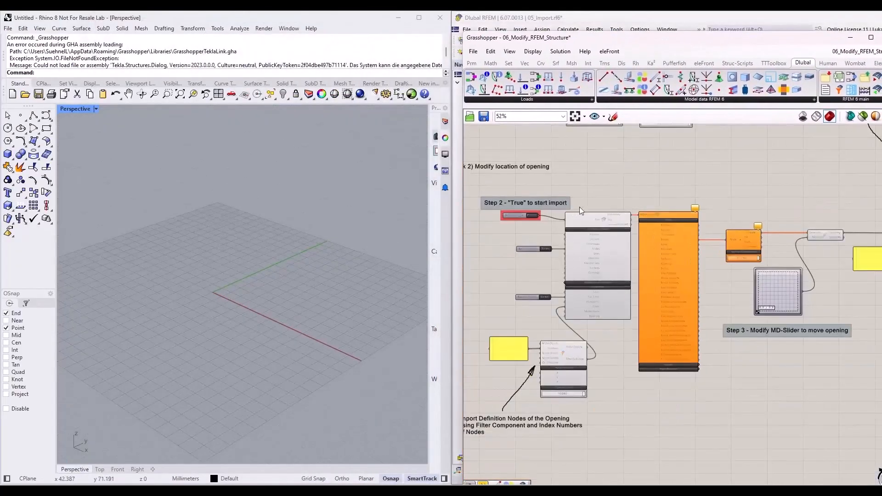
{"action": "scroll", "coordinate": [536, 219], "scroll_direction": "up", "scroll_amount": 7}
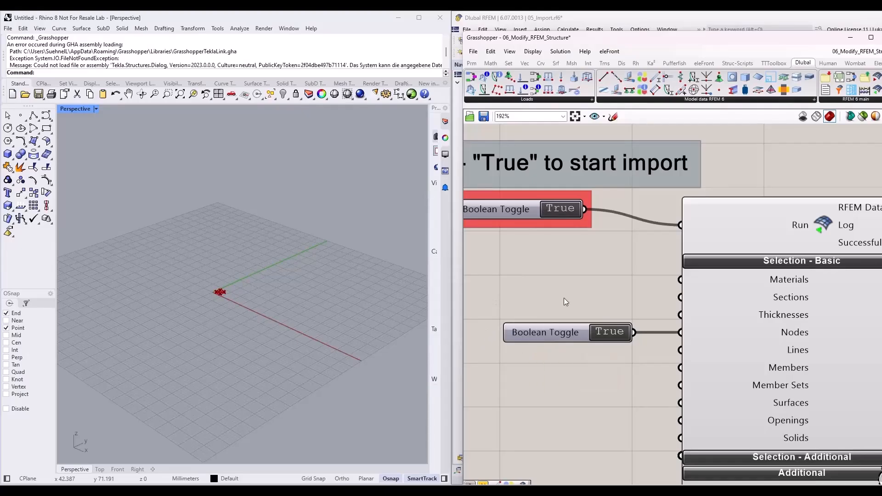
{"action": "scroll", "coordinate": [314, 285], "scroll_direction": "up", "scroll_amount": 8}
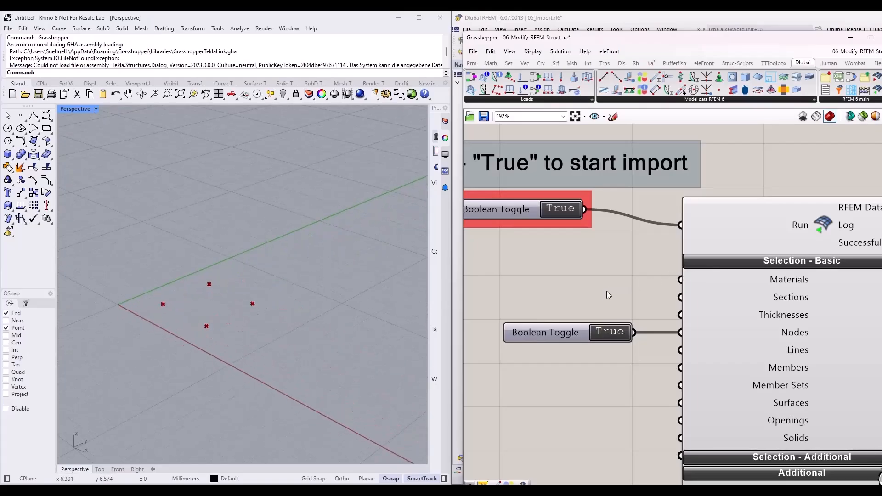
Step: Set the Step 3 MD slider to about 1.24 ; 4.66 to move the opening's nodes
{"action": "scroll", "coordinate": [608, 291], "scroll_direction": "down", "scroll_amount": 5}
{"action": "right_click_drag", "start_coordinate": [519, 283], "coordinate": [559, 295]}
{"action": "scroll", "coordinate": [688, 319], "scroll_direction": "up", "scroll_amount": 4}
{"action": "right_click_drag", "start_coordinate": [763, 231], "coordinate": [720, 246]}
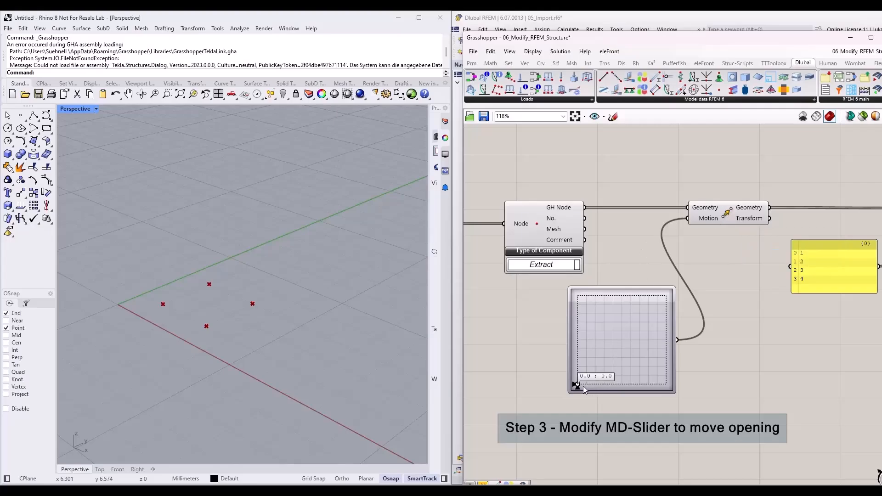
{"action": "left_click_drag", "start_coordinate": [578, 385], "coordinate": [619, 303]}
{"action": "left_click_drag", "start_coordinate": [665, 304], "coordinate": [651, 302]}
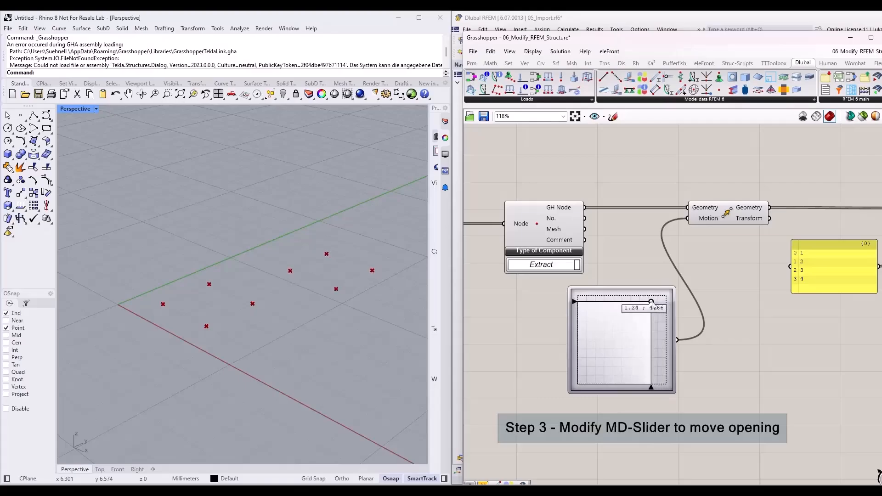
Step: Examine the Assemble node component and the index number panel that feeds its Node No. input
{"action": "scroll", "coordinate": [511, 314], "scroll_direction": "down", "scroll_amount": 4}
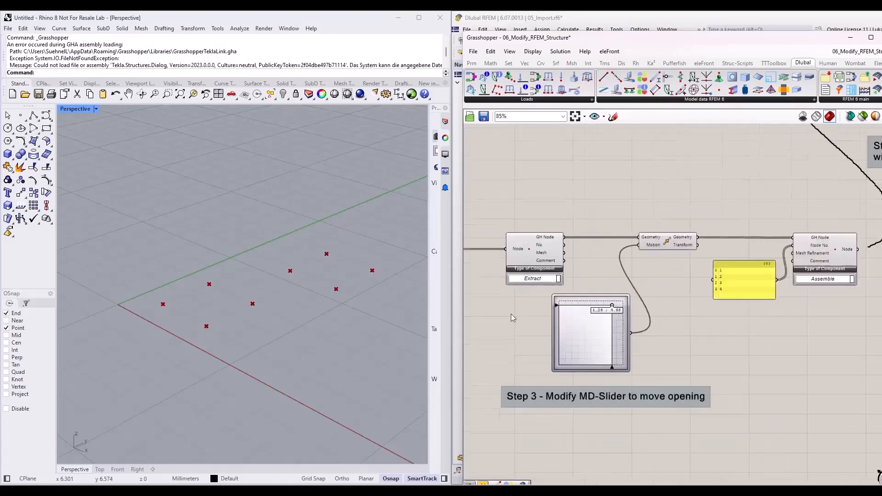
{"action": "scroll", "coordinate": [763, 263], "scroll_direction": "up", "scroll_amount": 5}
{"action": "left_click", "coordinate": [719, 282]}
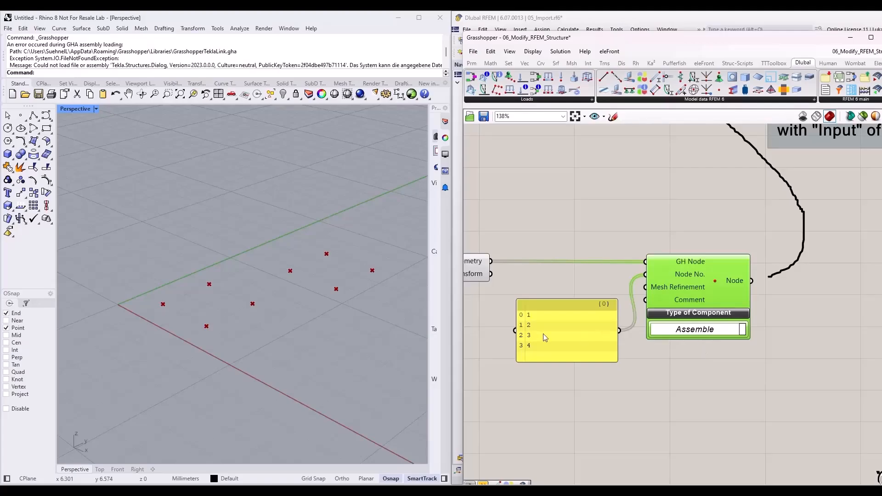
Step: Compare the index number panel feeding the Assemble component's Node No. input with the panel feeding the Step 2 Filter component
{"action": "left_click", "coordinate": [569, 317]}
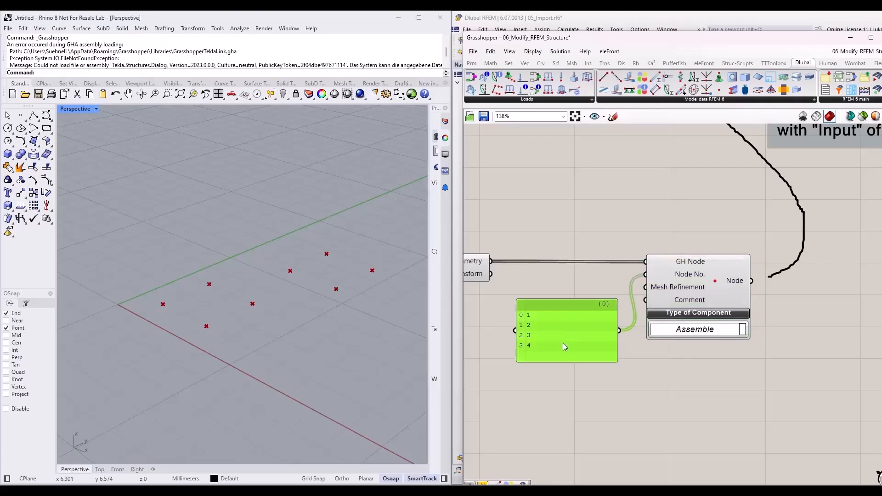
{"action": "left_click", "coordinate": [575, 370]}
{"action": "scroll", "coordinate": [702, 344], "scroll_direction": "down", "scroll_amount": 10}
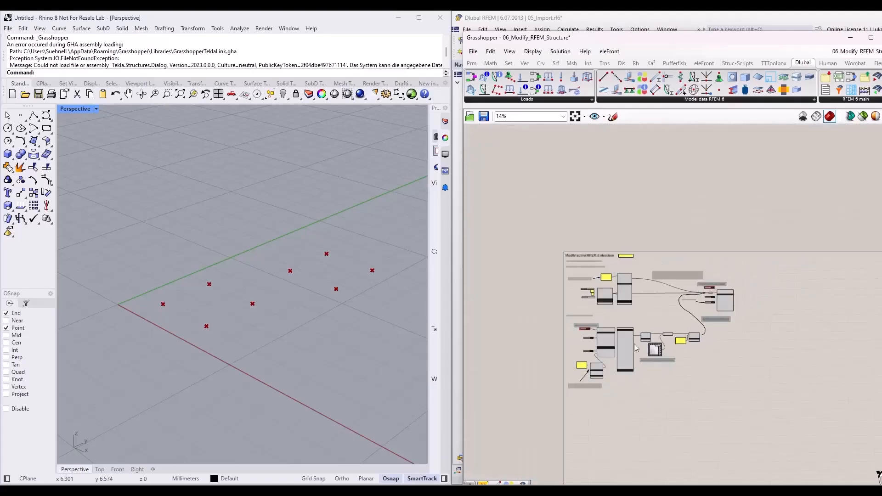
{"action": "scroll", "coordinate": [588, 362], "scroll_direction": "up", "scroll_amount": 5}
{"action": "scroll", "coordinate": [582, 357], "scroll_direction": "up", "scroll_amount": 3}
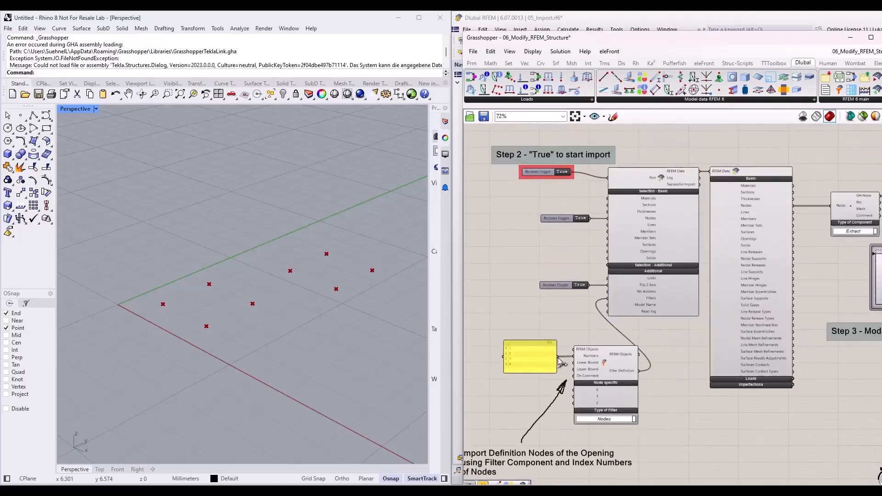
{"action": "left_click", "coordinate": [550, 358]}
{"action": "right_click_drag", "start_coordinate": [683, 295], "coordinate": [376, 357]}
{"action": "scroll", "coordinate": [794, 270], "scroll_direction": "up", "scroll_amount": 4}
{"action": "left_click", "coordinate": [659, 330]}
{"action": "left_click", "coordinate": [741, 346]}
{"action": "right_click_drag", "start_coordinate": [740, 346], "coordinate": [639, 372]}
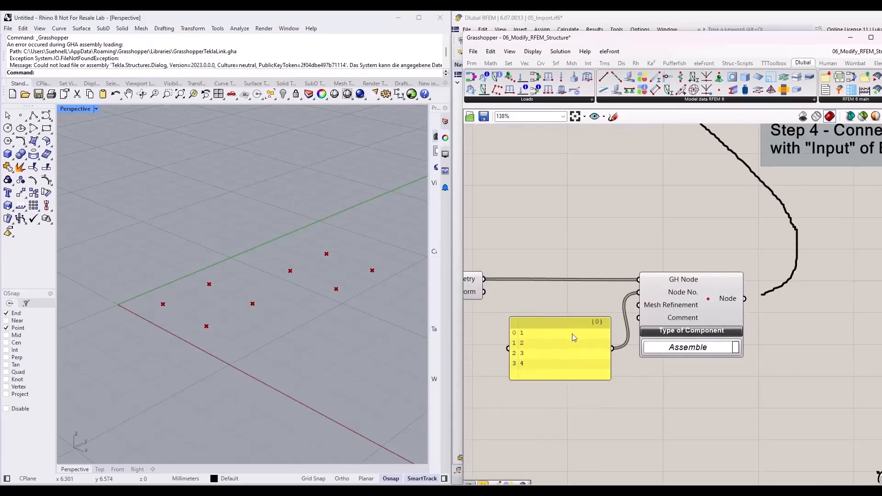
Step: Trace the Move component's geometry into the Assemble node component and shift the index number panel slightly closer to the geometry wire
{"action": "mouse_move", "coordinate": [679, 281]}
{"action": "right_click_drag", "start_coordinate": [476, 286], "coordinate": [567, 282]}
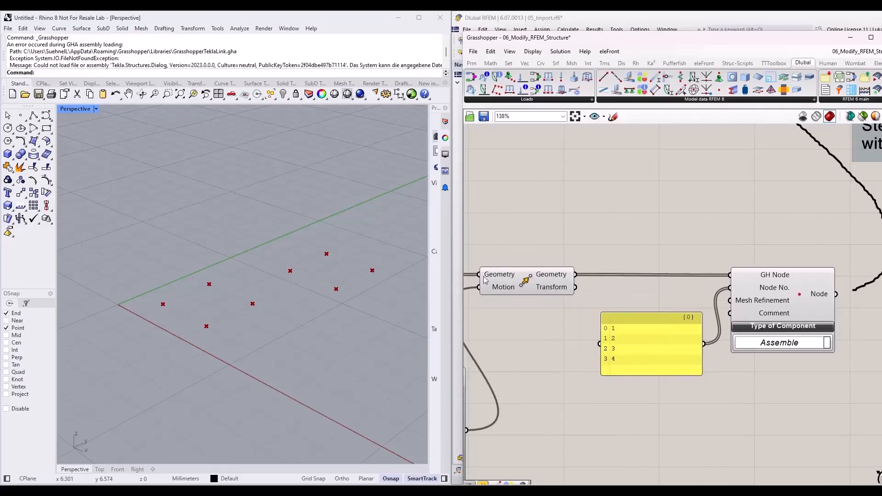
{"action": "left_click_drag", "start_coordinate": [666, 351], "coordinate": [655, 330]}
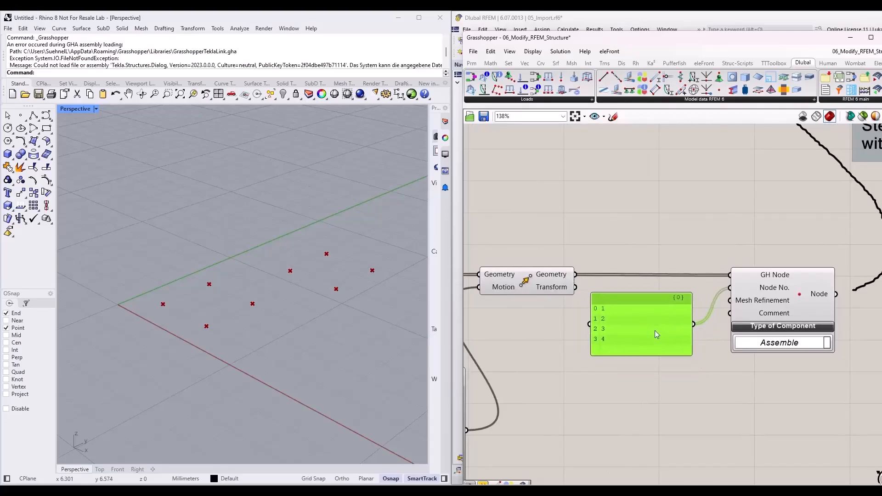
{"action": "left_click", "coordinate": [784, 288]}
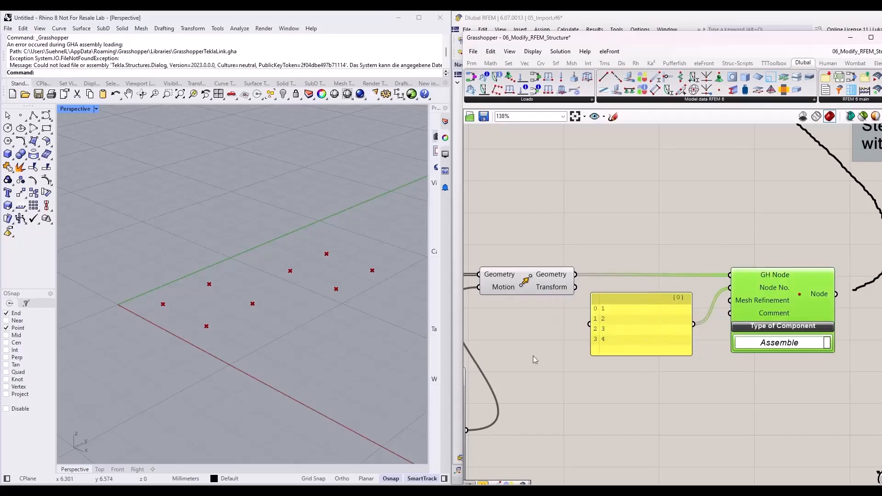
Step: Connect the Assemble component's Node output to the relay feeding the Export component's Input, as described in Step 4
{"action": "scroll", "coordinate": [550, 396], "scroll_direction": "down", "scroll_amount": 5}
{"action": "scroll", "coordinate": [666, 284], "scroll_direction": "up", "scroll_amount": 3}
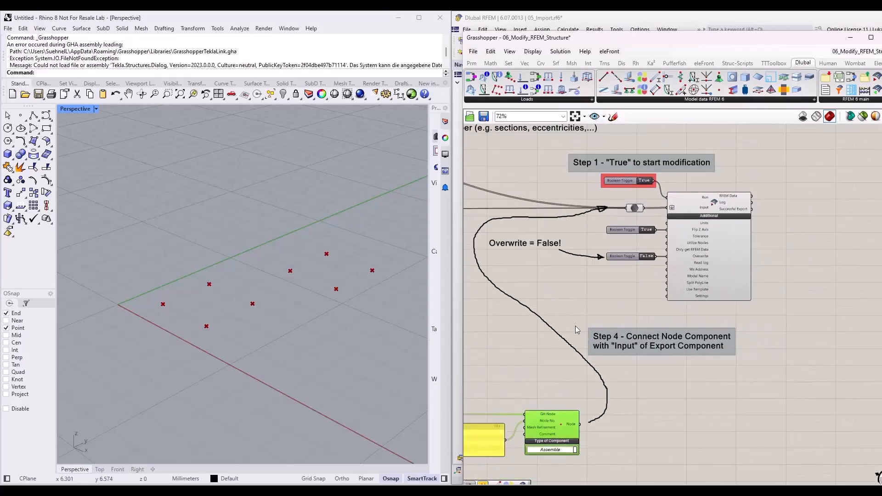
{"action": "left_click_drag", "start_coordinate": [579, 424], "coordinate": [626, 208]}
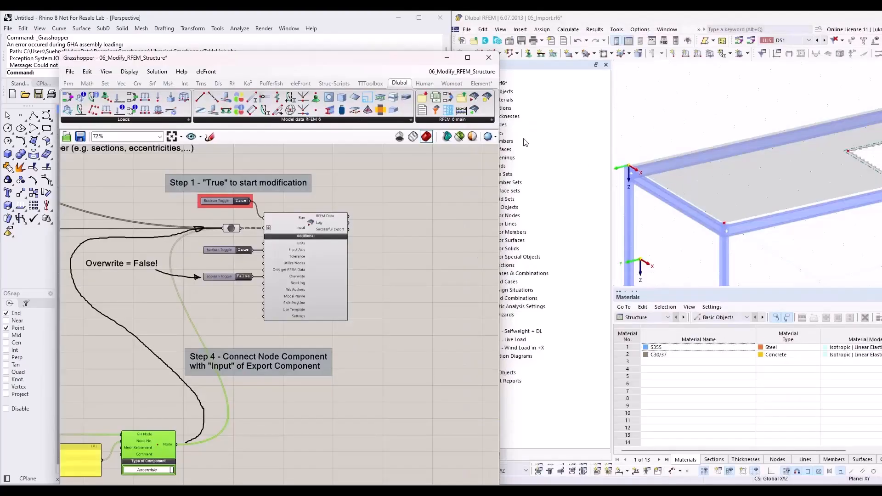
Step: Arrange the Grasshopper script beside the RFEM model with its slab opening in view and select the Step 1 toggle
{"action": "scroll", "coordinate": [686, 178], "scroll_direction": "down", "scroll_amount": 5}
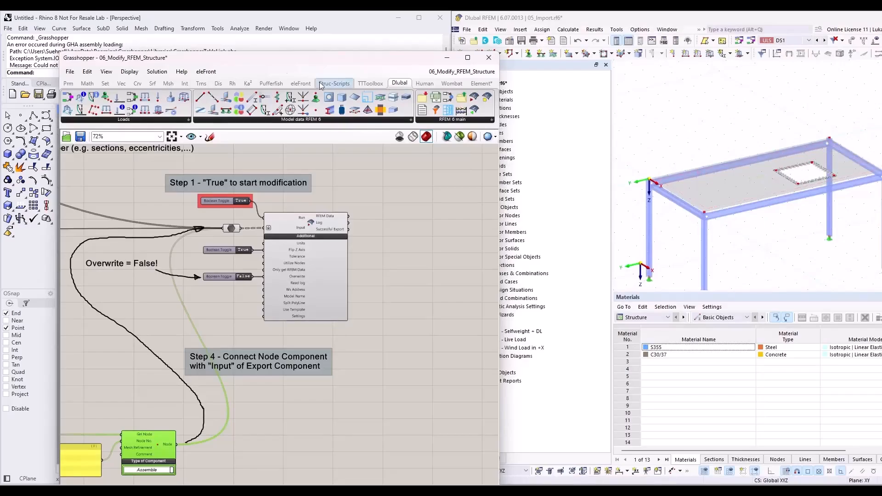
{"action": "key", "text": "super+Left"}
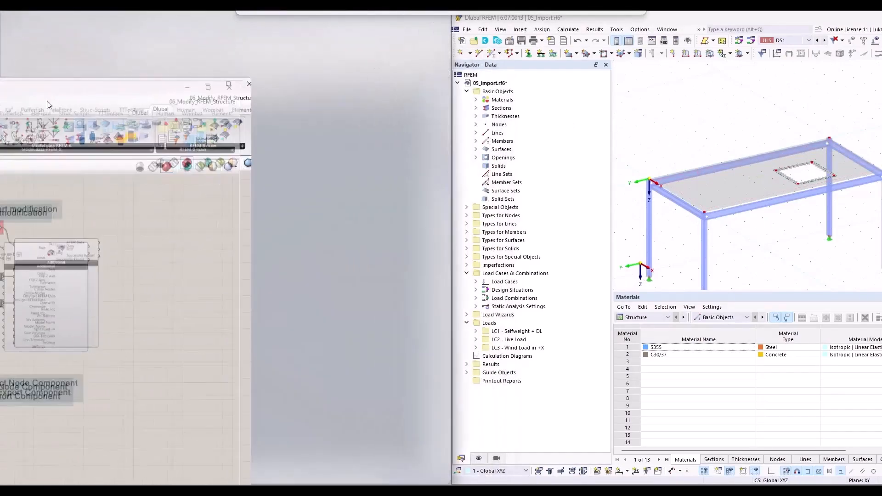
{"action": "scroll", "coordinate": [131, 154], "scroll_direction": "up", "scroll_amount": 4}
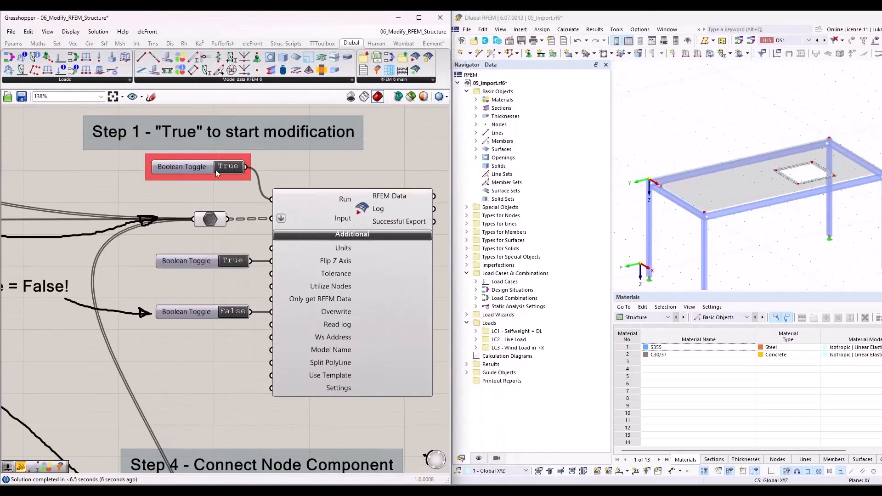
{"action": "left_click", "coordinate": [199, 168]}
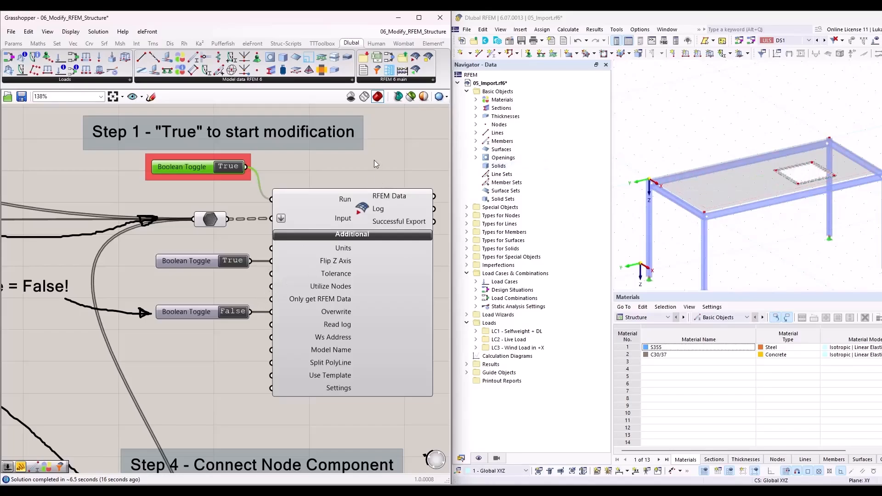
Step: Duplicate the Step 3 MD slider and place the copy beside the original
{"action": "scroll", "coordinate": [377, 138], "scroll_direction": "down", "scroll_amount": 5}
{"action": "scroll", "coordinate": [389, 171], "scroll_direction": "down", "scroll_amount": 4}
{"action": "scroll", "coordinate": [197, 302], "scroll_direction": "up", "scroll_amount": 9}
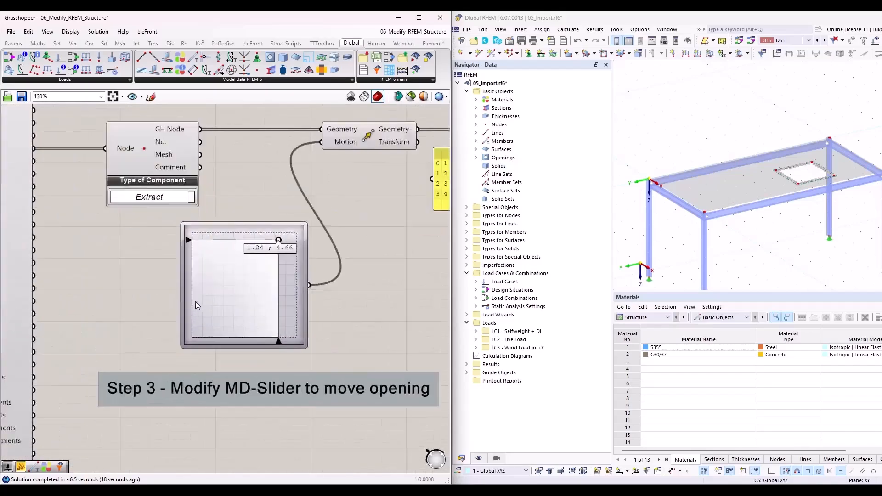
{"action": "scroll", "coordinate": [170, 250], "scroll_direction": "down", "scroll_amount": 1}
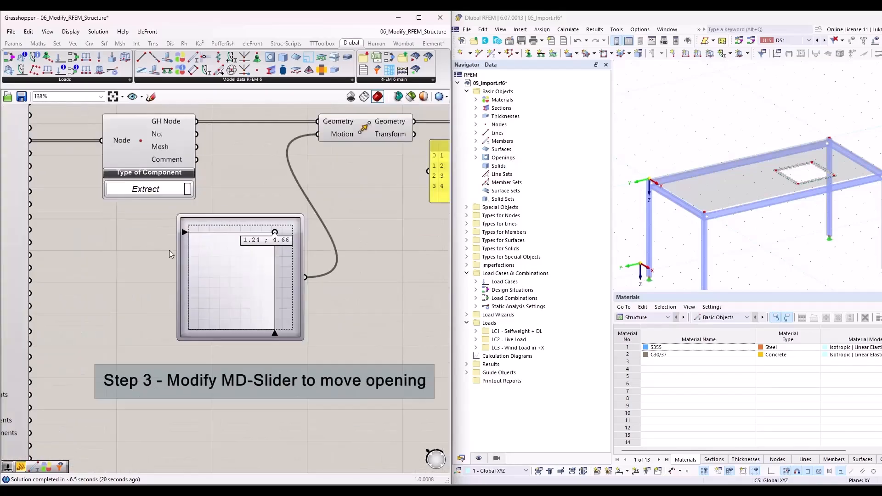
{"action": "left_click", "coordinate": [298, 286]}
{"action": "right_click_drag", "start_coordinate": [372, 299], "coordinate": [321, 293]}
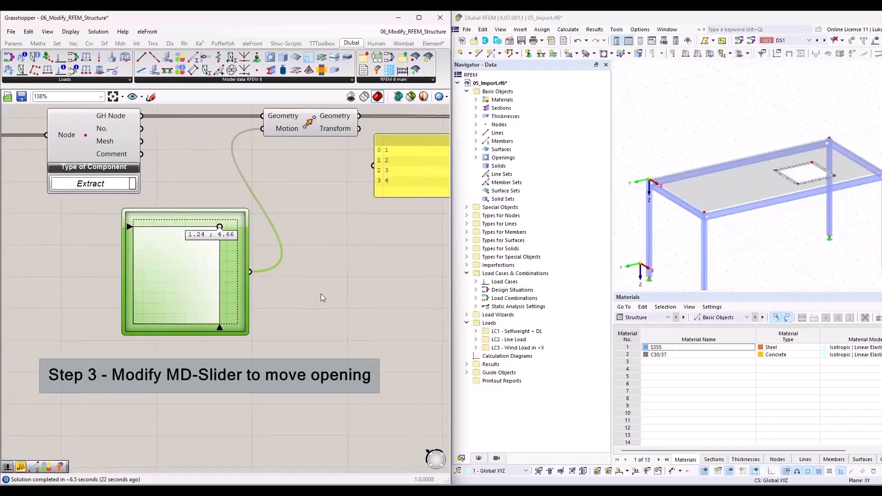
{"action": "left_click_drag", "start_coordinate": [257, 278], "coordinate": [327, 284]}
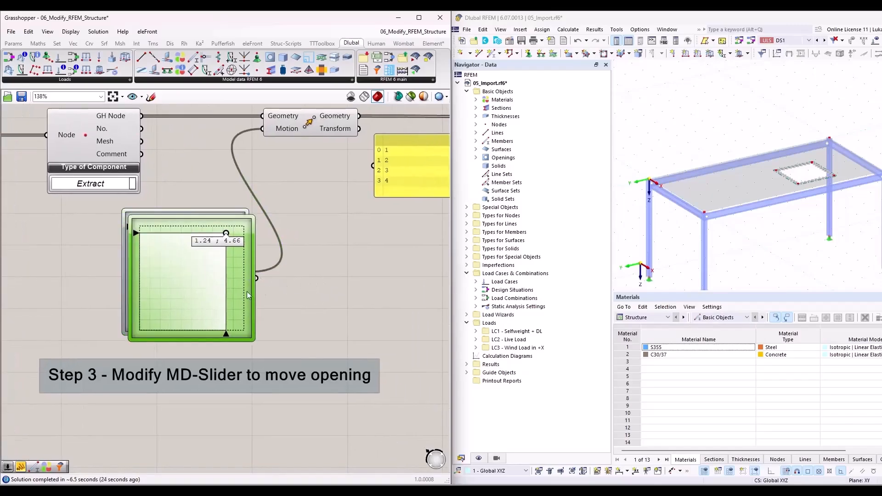
{"action": "left_click_drag", "start_coordinate": [246, 291], "coordinate": [382, 299]}
Step: Set the copied MD slider to about 0.33 ; 1.03 and connect it to the Move component's Motion input in place of the original
{"action": "left_click_drag", "start_coordinate": [359, 250], "coordinate": [298, 317]}
{"action": "left_click_drag", "start_coordinate": [392, 286], "coordinate": [264, 130]}
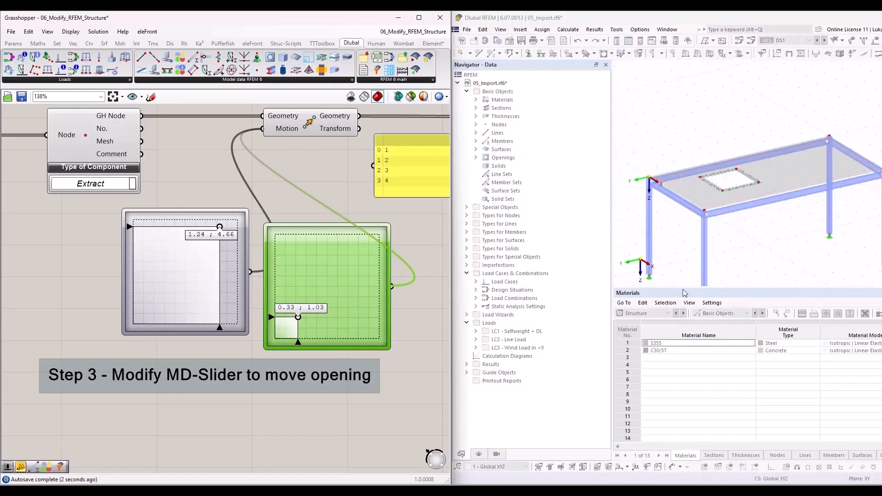
Step: Examine the Export component's Overwrite toggle and the index number panel of the Assemble component after moving the opening
{"action": "scroll", "coordinate": [184, 310], "scroll_direction": "down", "scroll_amount": 6}
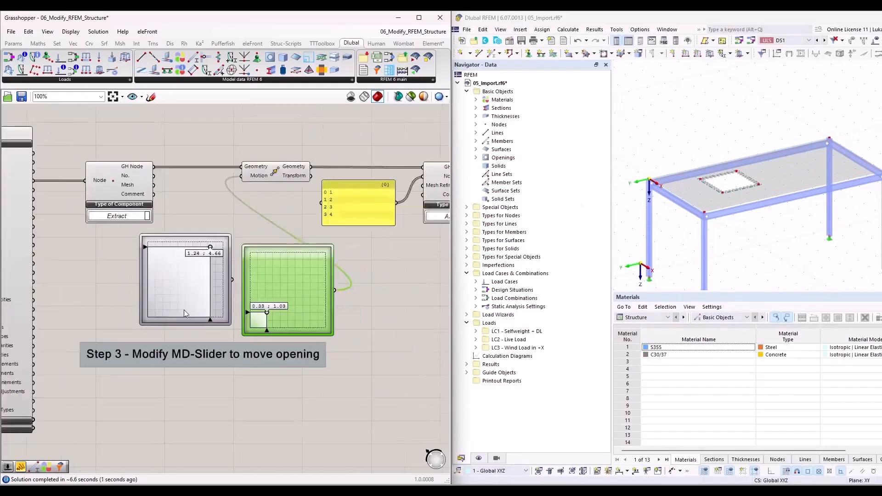
{"action": "scroll", "coordinate": [378, 119], "scroll_direction": "up", "scroll_amount": 4}
{"action": "scroll", "coordinate": [336, 135], "scroll_direction": "up", "scroll_amount": 1}
{"action": "right_click_drag", "start_coordinate": [354, 154], "coordinate": [328, 220]}
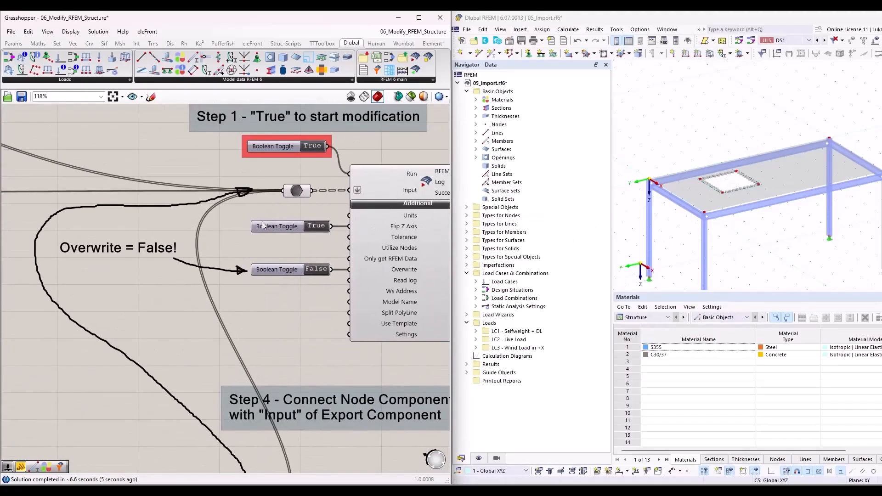
{"action": "scroll", "coordinate": [284, 222], "scroll_direction": "down", "scroll_amount": 2}
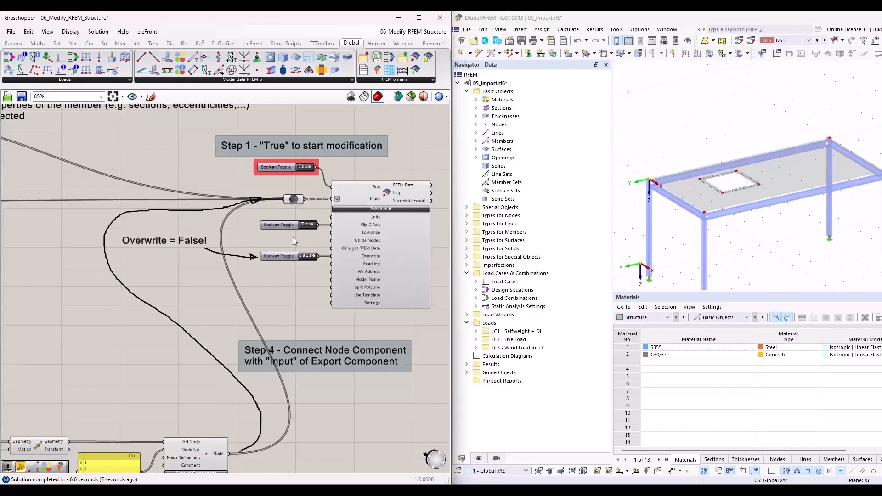
{"action": "scroll", "coordinate": [351, 267], "scroll_direction": "up", "scroll_amount": 4}
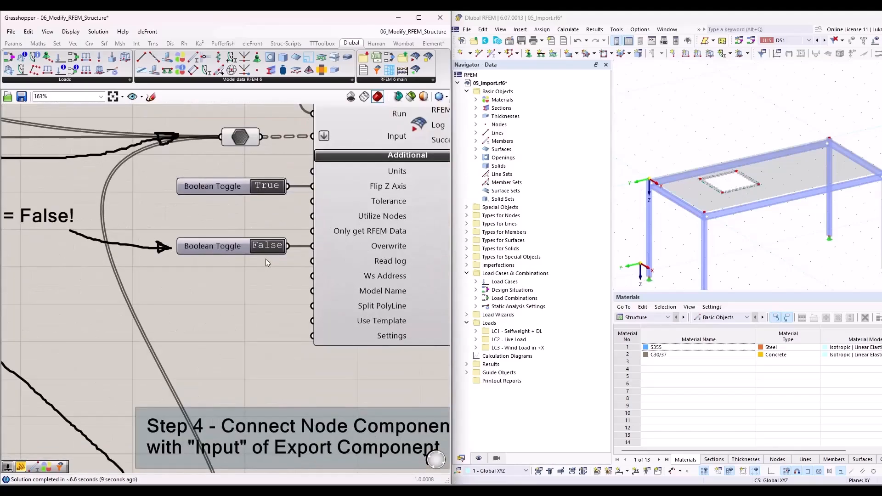
{"action": "scroll", "coordinate": [374, 261], "scroll_direction": "down", "scroll_amount": 8}
{"action": "scroll", "coordinate": [272, 362], "scroll_direction": "up", "scroll_amount": 8}
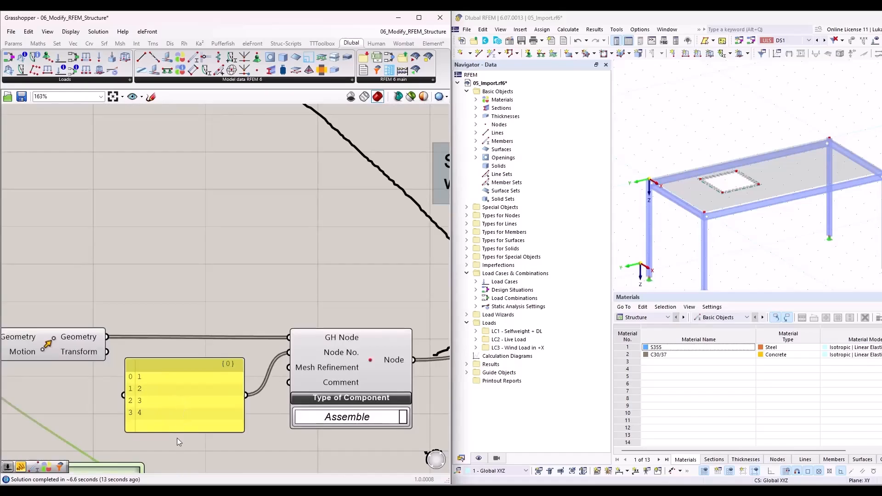
{"action": "scroll", "coordinate": [175, 435], "scroll_direction": "down", "scroll_amount": 6}
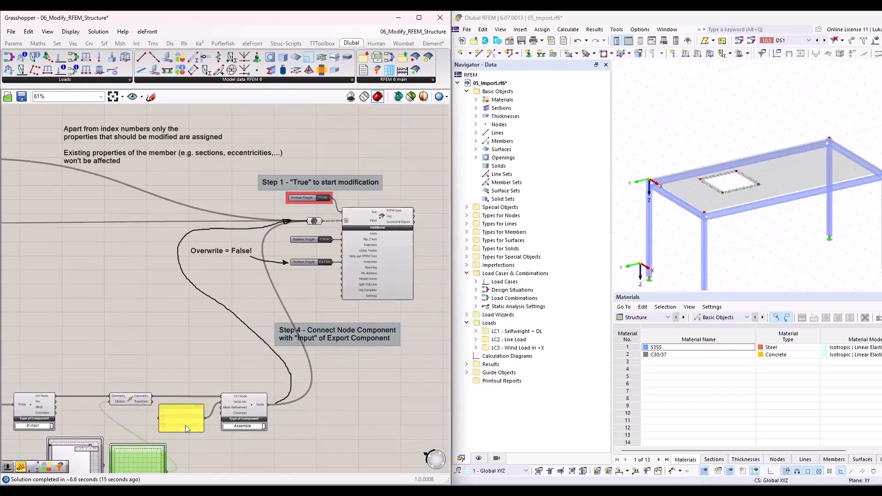
Step: Set the Step 1 toggle to False to stop the modification of the RFEM structure
{"action": "scroll", "coordinate": [321, 200], "scroll_direction": "up", "scroll_amount": 6}
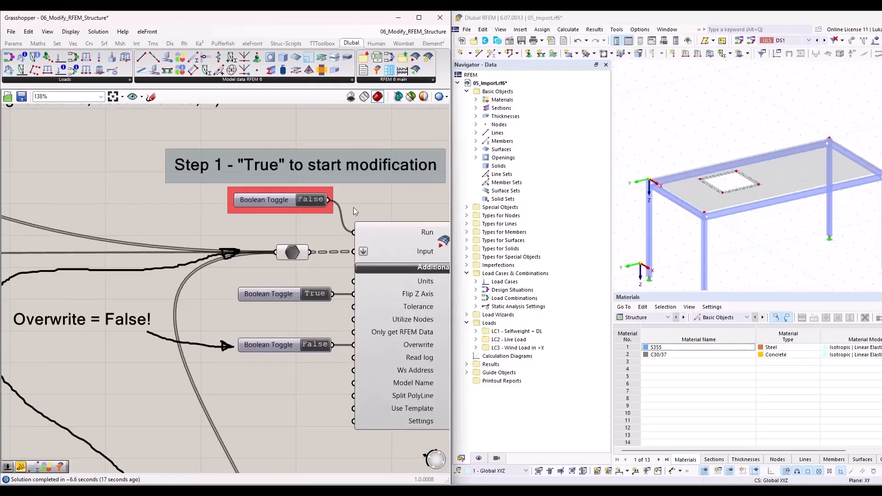
{"action": "scroll", "coordinate": [287, 274], "scroll_direction": "down", "scroll_amount": 7}
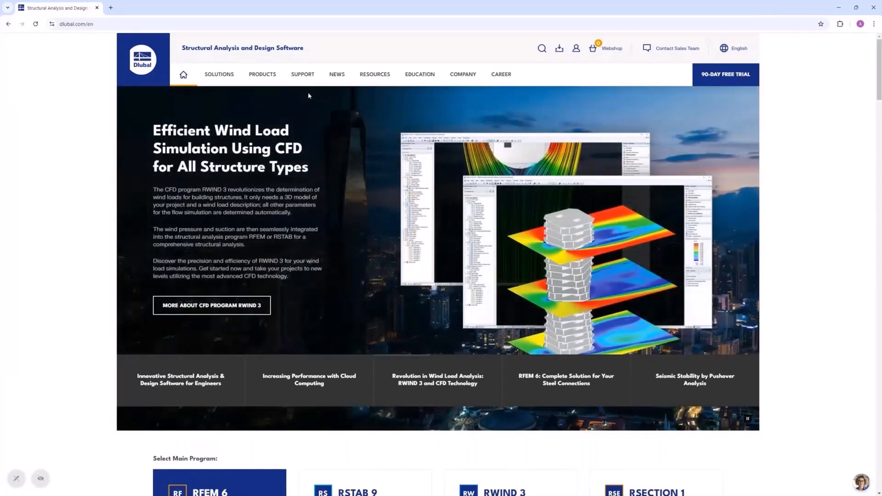
Step: On the Dlubal website, open the Online Courses page of the training section and filter the courses to English speech
{"action": "mouse_move", "coordinate": [303, 76]}
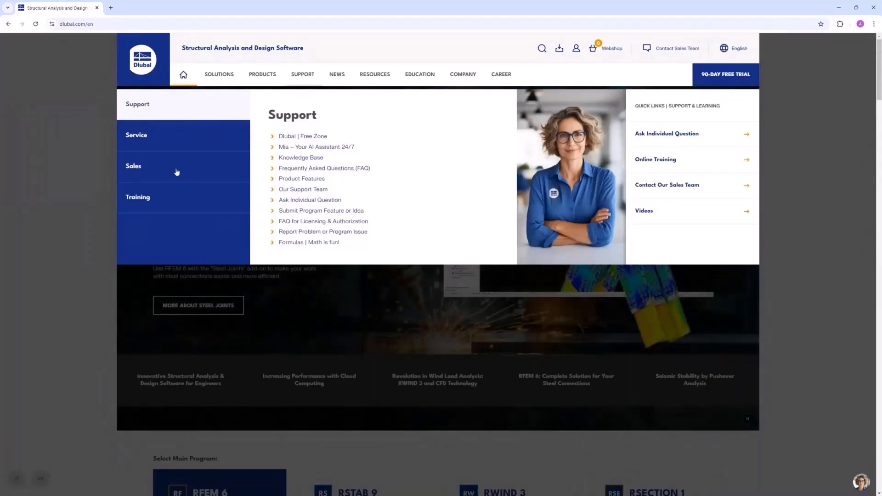
{"action": "mouse_move", "coordinate": [161, 201]}
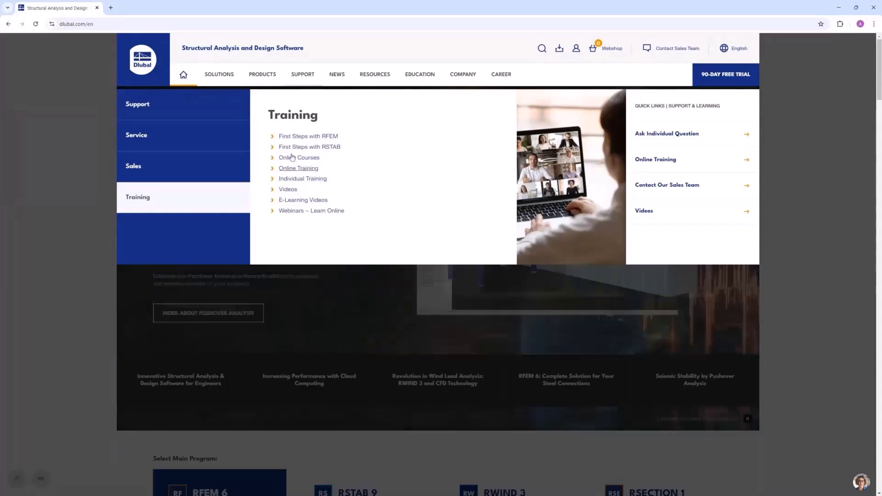
{"action": "left_click", "coordinate": [297, 159]}
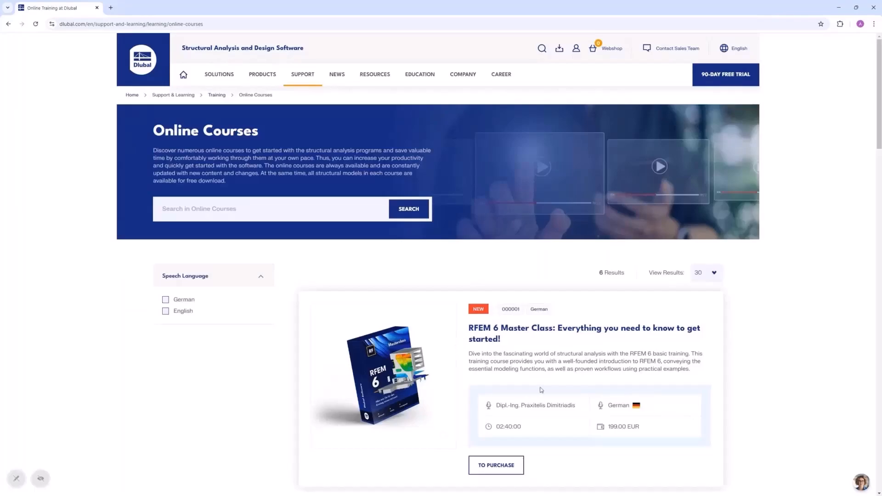
{"action": "left_click", "coordinate": [166, 312]}
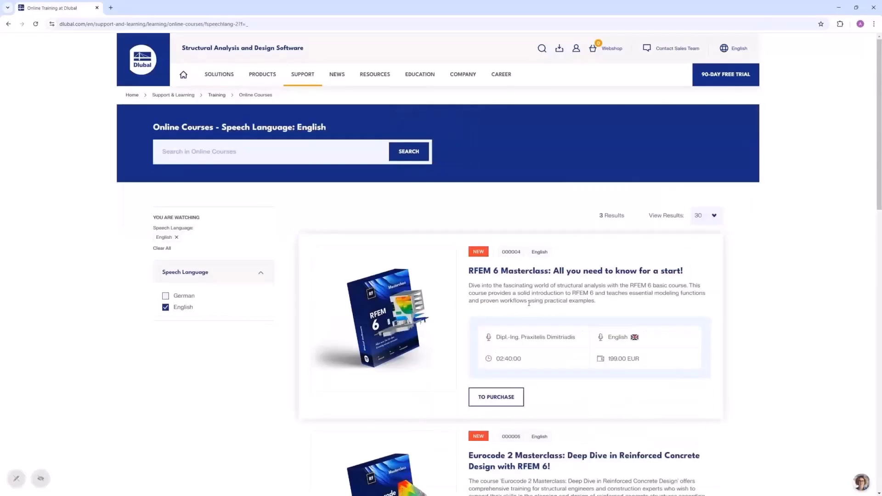
Step: Look through the English masterclasses on RFEM 6, Eurocode 2 and Eurocode 3
{"action": "scroll", "coordinate": [496, 226], "scroll_direction": "down", "scroll_amount": 2}
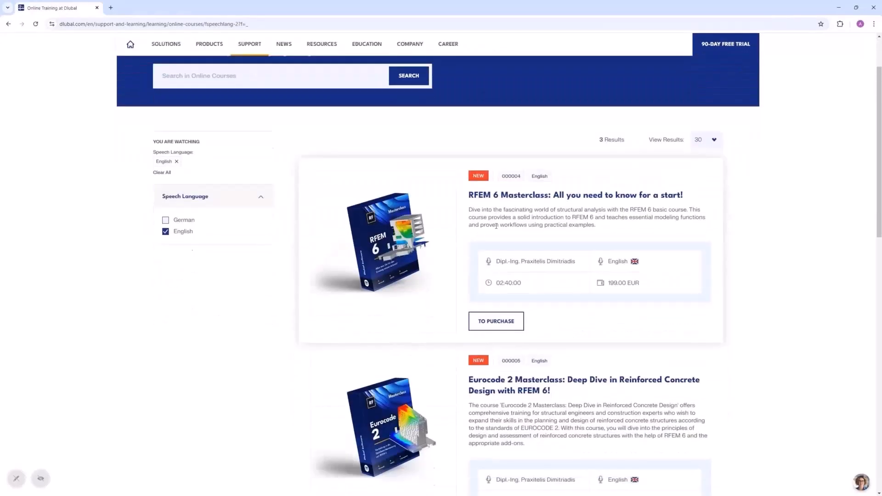
{"action": "scroll", "coordinate": [522, 275], "scroll_direction": "down", "scroll_amount": 3}
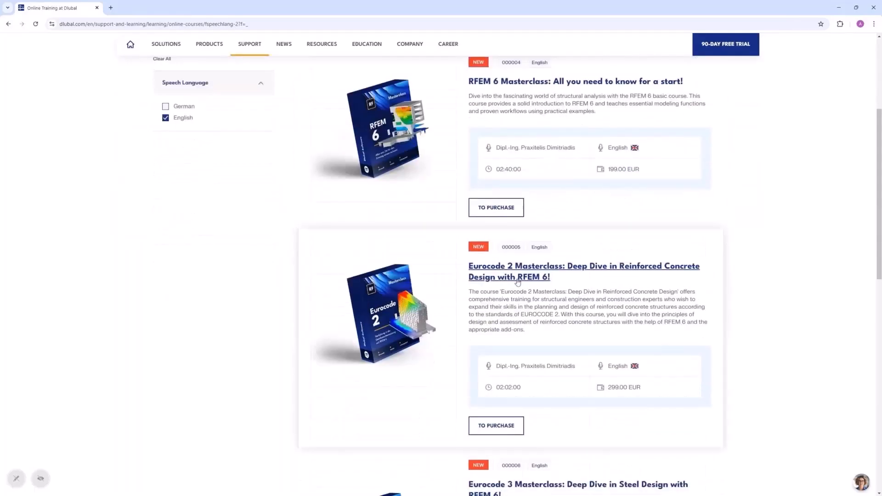
{"action": "scroll", "coordinate": [544, 320], "scroll_direction": "down", "scroll_amount": 4}
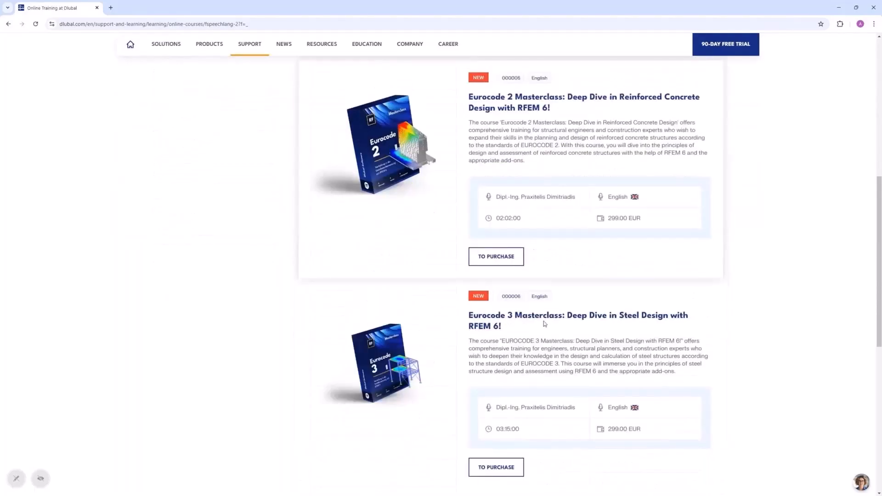
{"action": "scroll", "coordinate": [510, 313], "scroll_direction": "up", "scroll_amount": 6}
{"action": "scroll", "coordinate": [514, 314], "scroll_direction": "up", "scroll_amount": 1}
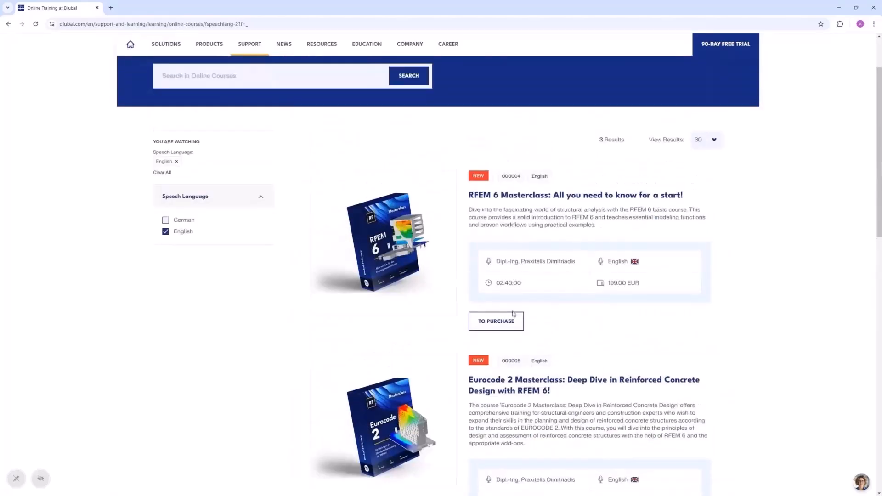